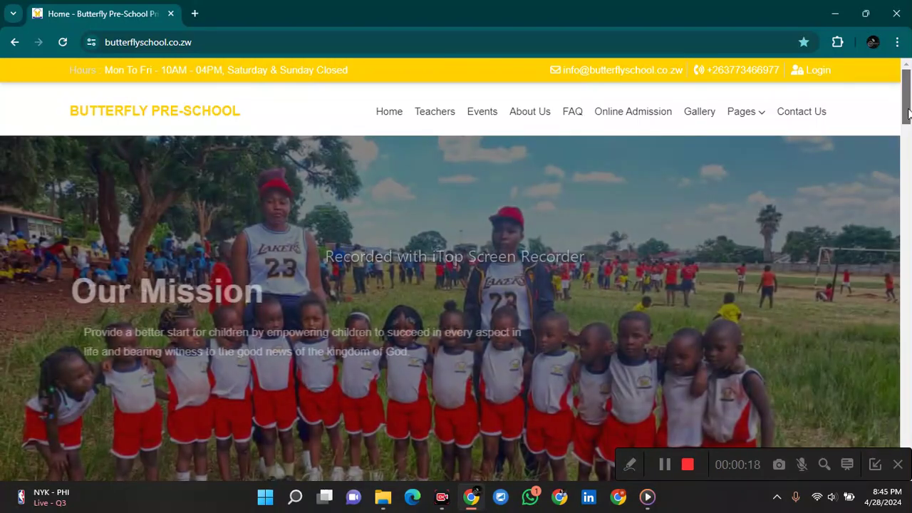
Step: Look through the school's home page from the mission banner down past the teachers and parent testimonials sections
left_click_drag(907, 107, 910, 227)
scroll(910, 227, "down", 3)
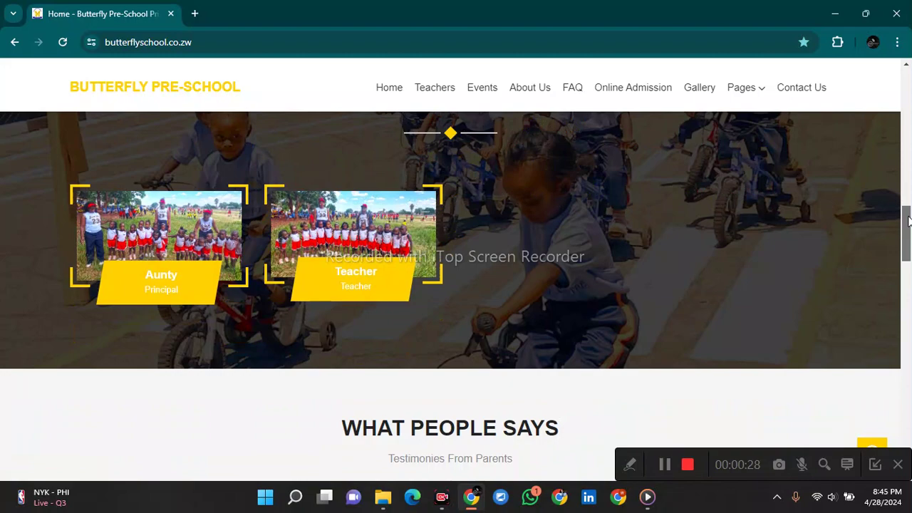
left_click_drag(910, 227, 909, 235)
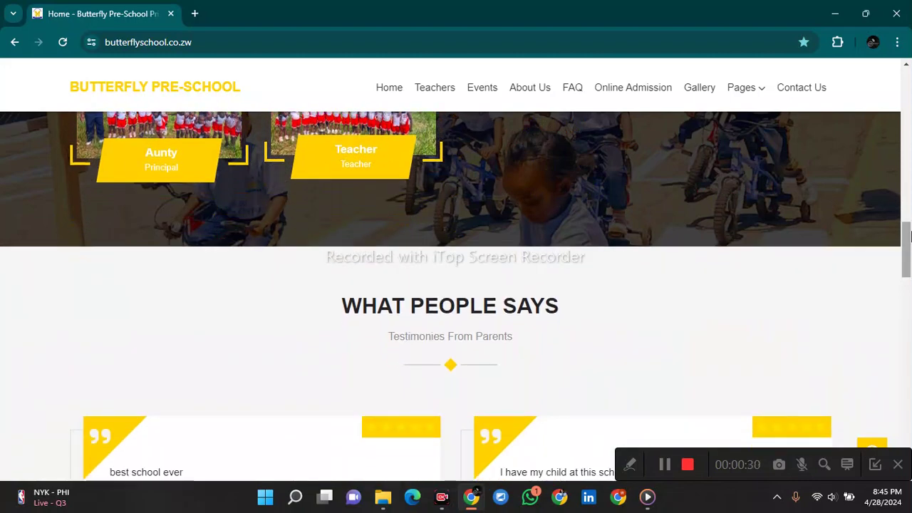
left_click(906, 211)
left_click_drag(906, 210, 909, 430)
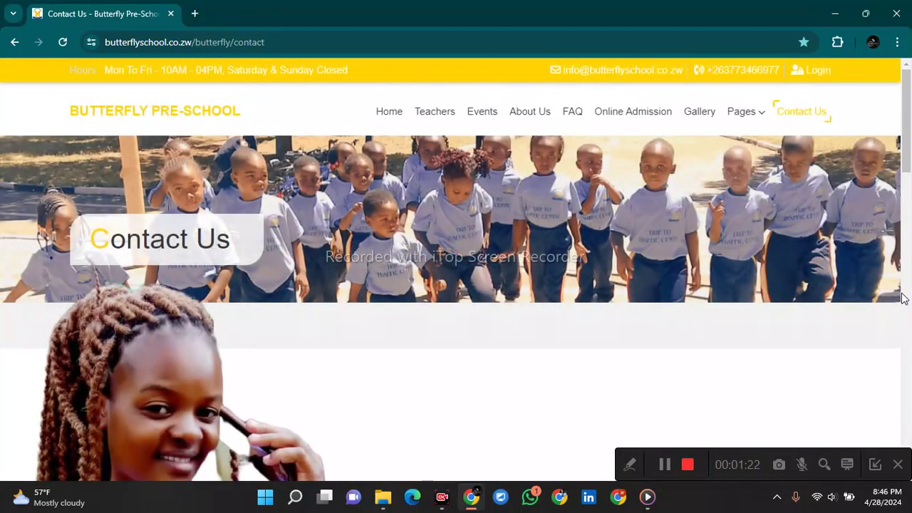
Step: Review the Contact Us page down to its enquiry form and return to the Home page
left_click_drag(909, 109, 909, 189)
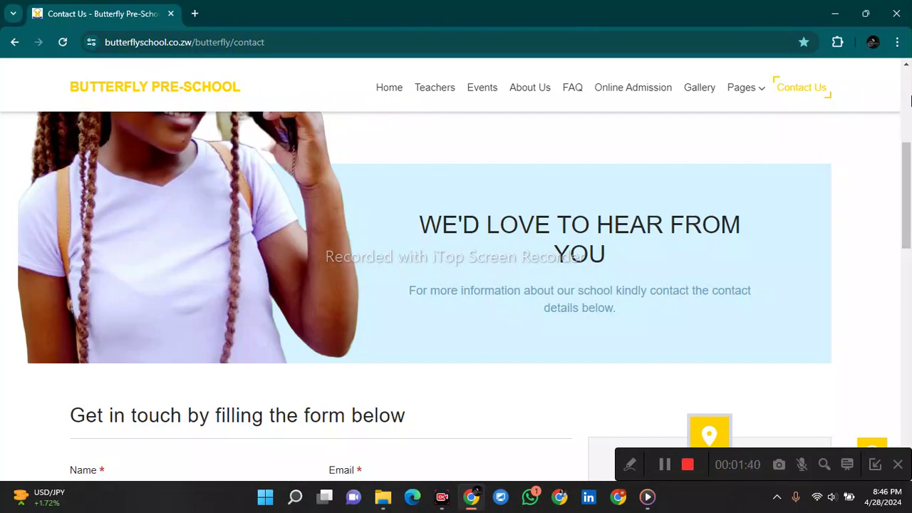
left_click(909, 100)
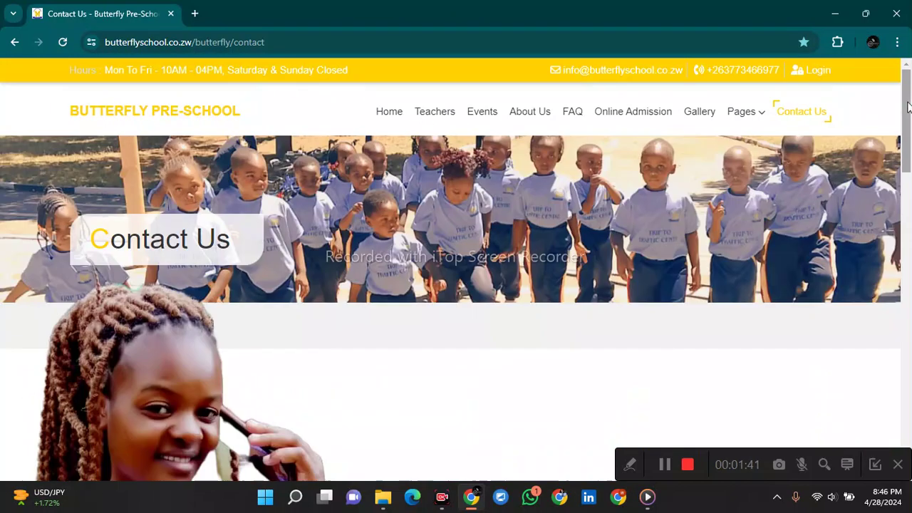
left_click(391, 116)
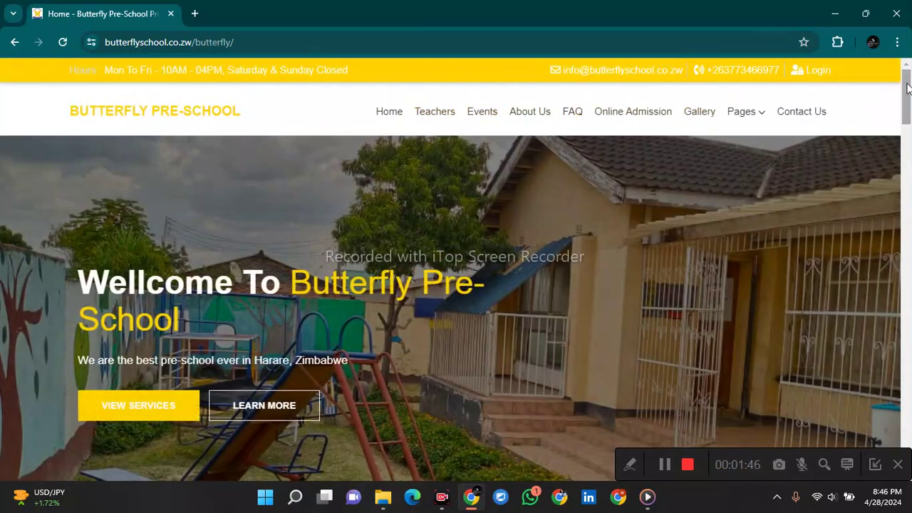
mouse_move(910, 83)
left_mouse_down()
mouse_move(909, 425)
mouse_move(908, 101)
left_mouse_up()
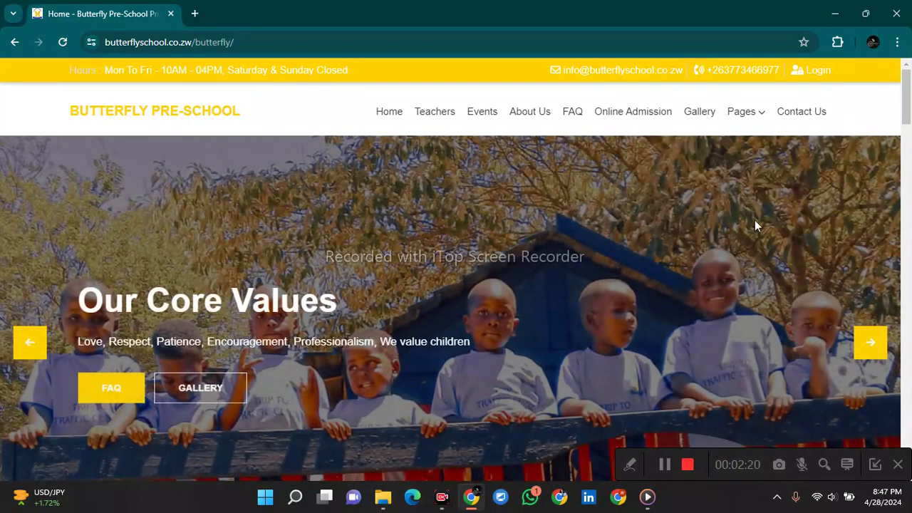
Step: Visit the Teachers page to view its staff cards and the Events page to view the upcoming events
left_click(442, 114)
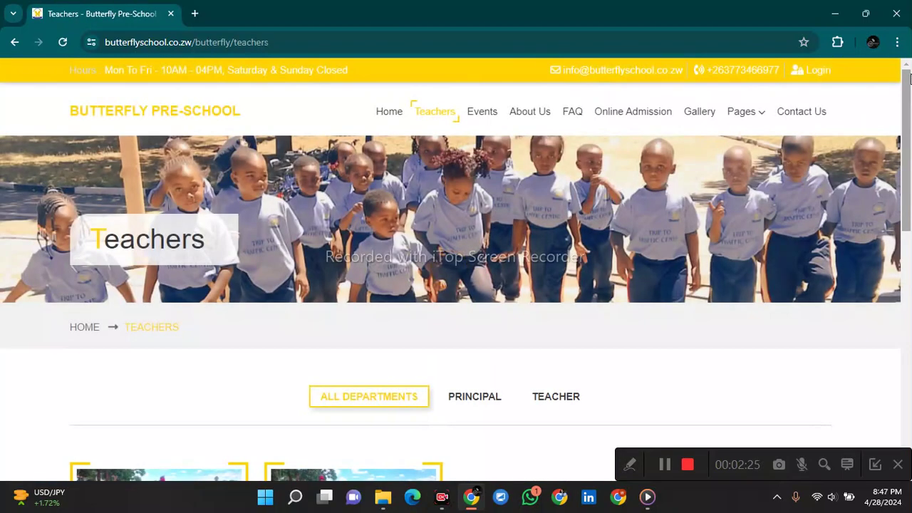
left_click_drag(909, 77, 903, 136)
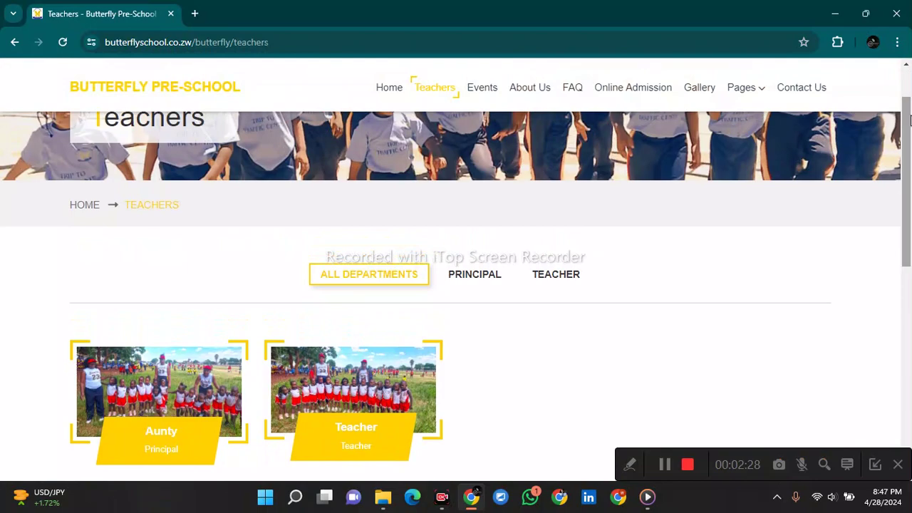
left_click(470, 91)
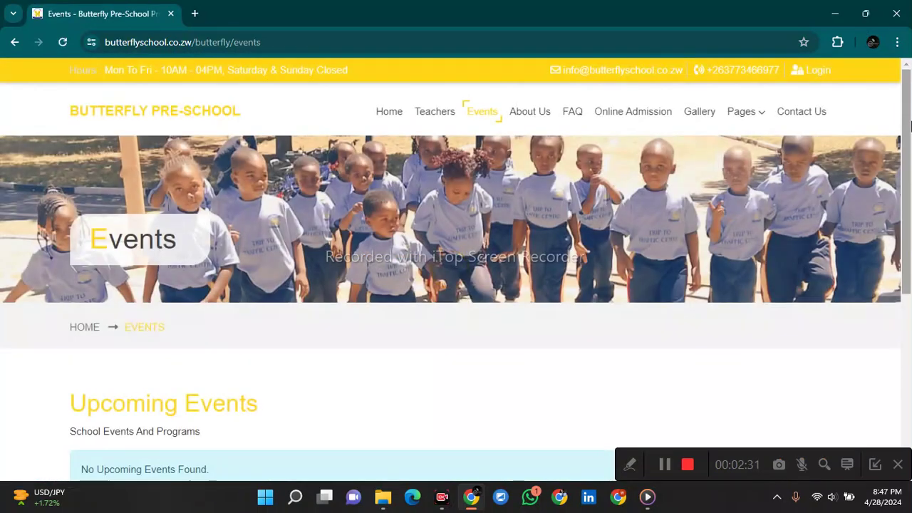
mouse_move(909, 126)
left_mouse_down()
mouse_move(907, 298)
mouse_move(906, 134)
left_mouse_up()
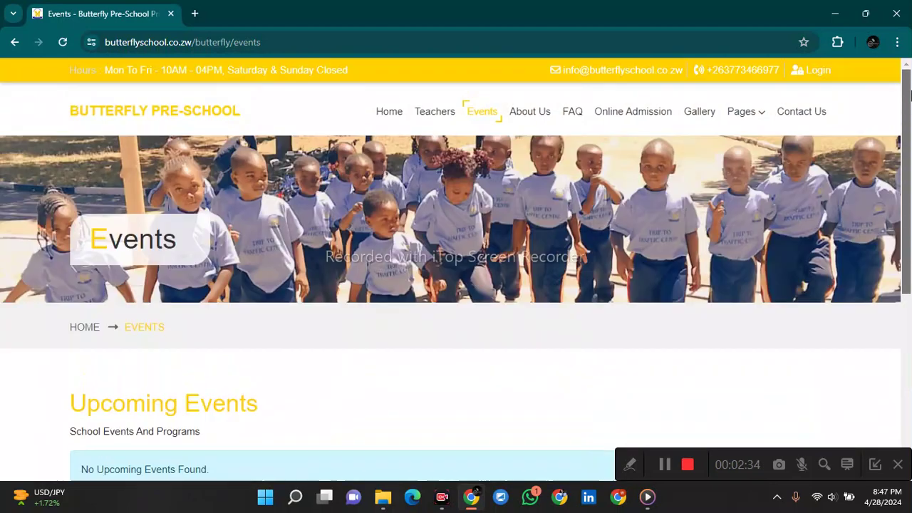
Step: Visit the About Us page and the FAQ page to look over their content
left_click(538, 119)
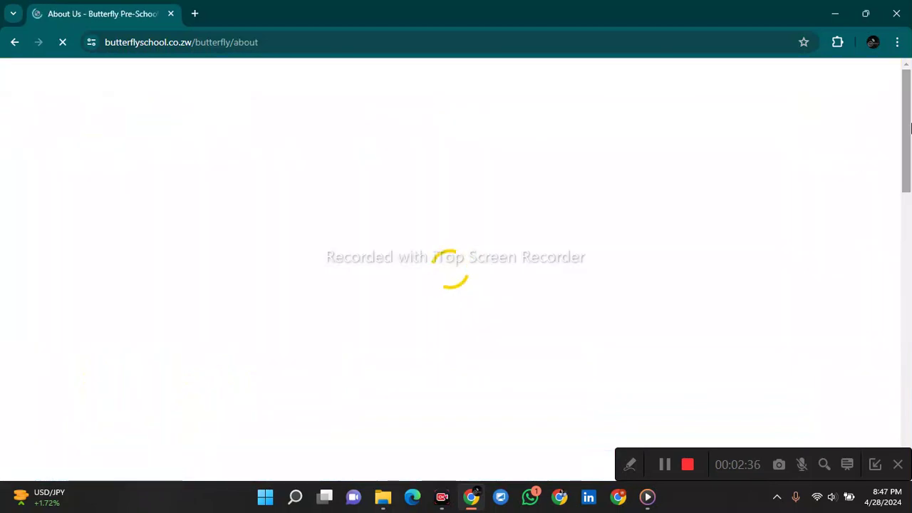
left_click_drag(911, 110, 911, 94)
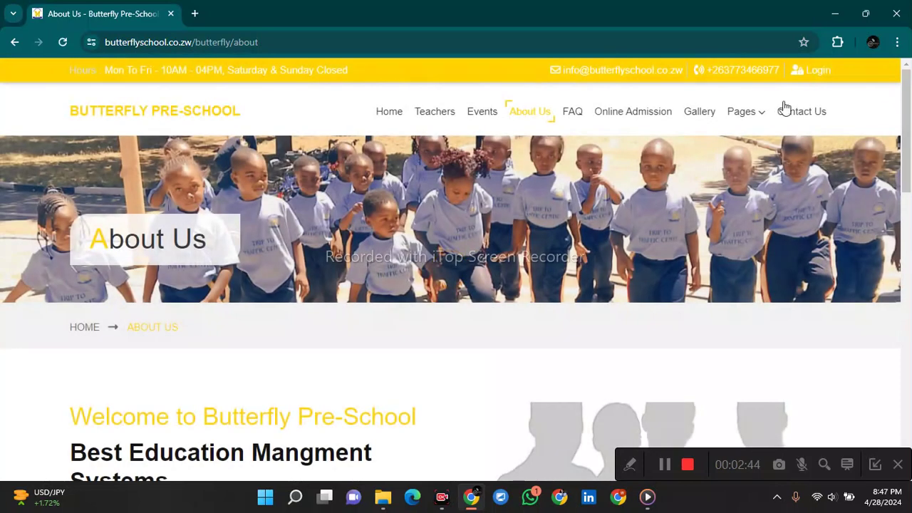
left_click_drag(910, 146, 910, 114)
left_click(568, 119)
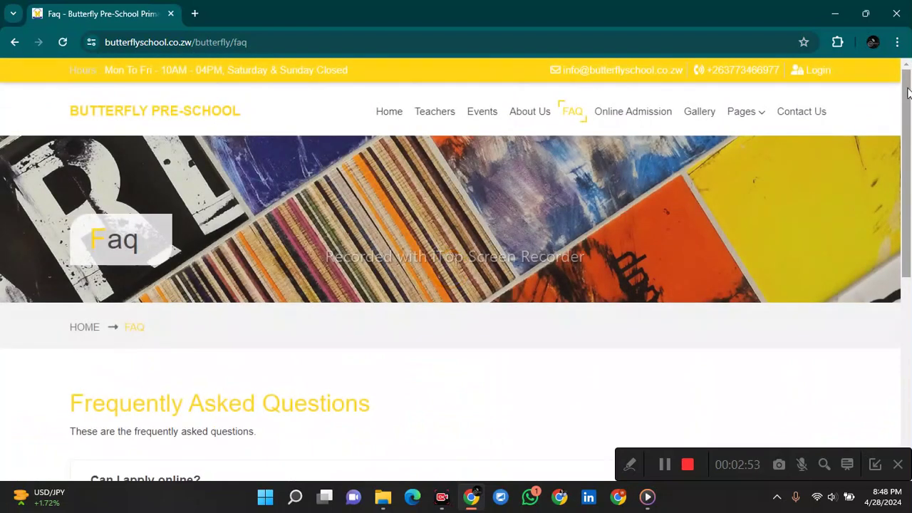
mouse_move(909, 93)
left_mouse_down()
mouse_move(908, 241)
mouse_move(908, 78)
left_mouse_up()
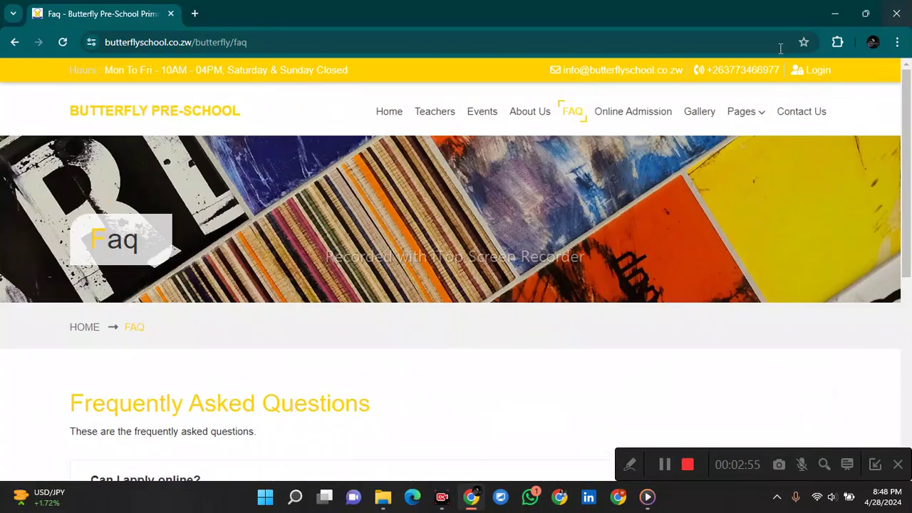
Step: Open the Online Admission page and review its form through the guardian details, document upload and Terms & Conditions sections
left_click(632, 116)
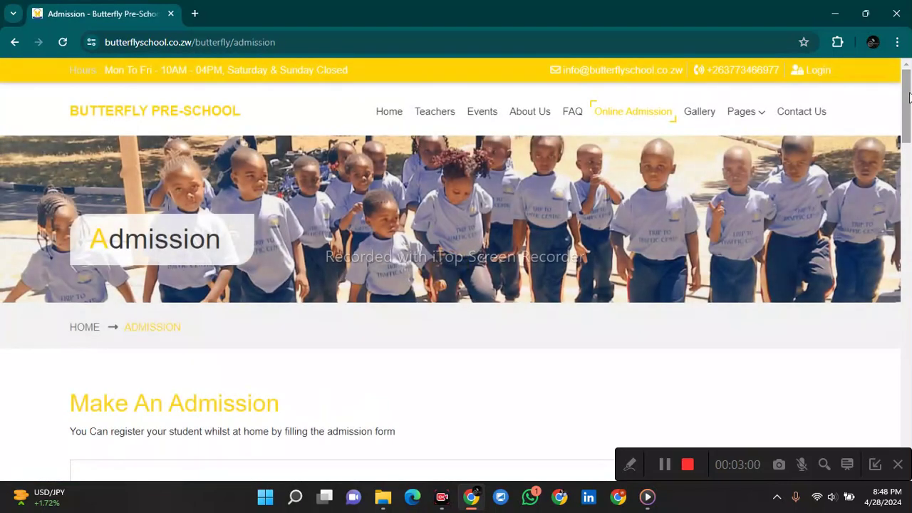
left_click_drag(909, 97, 906, 172)
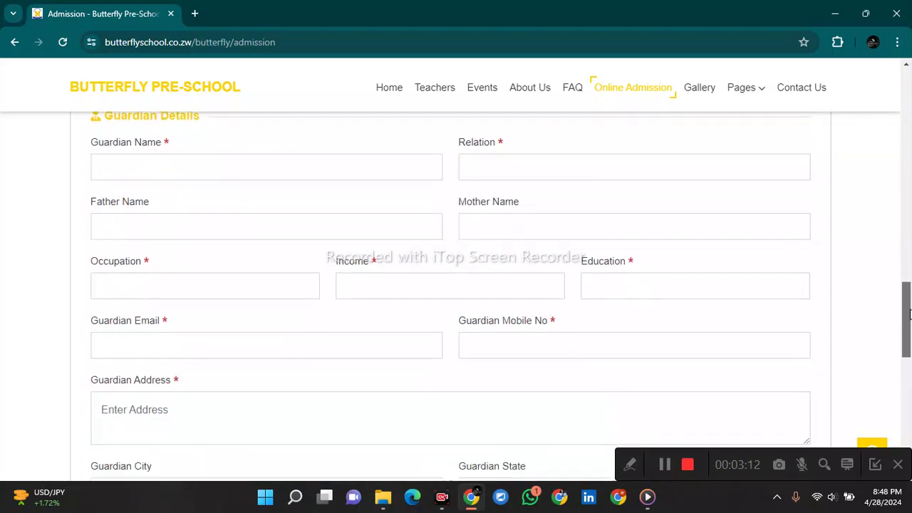
left_click_drag(909, 348, 897, 383)
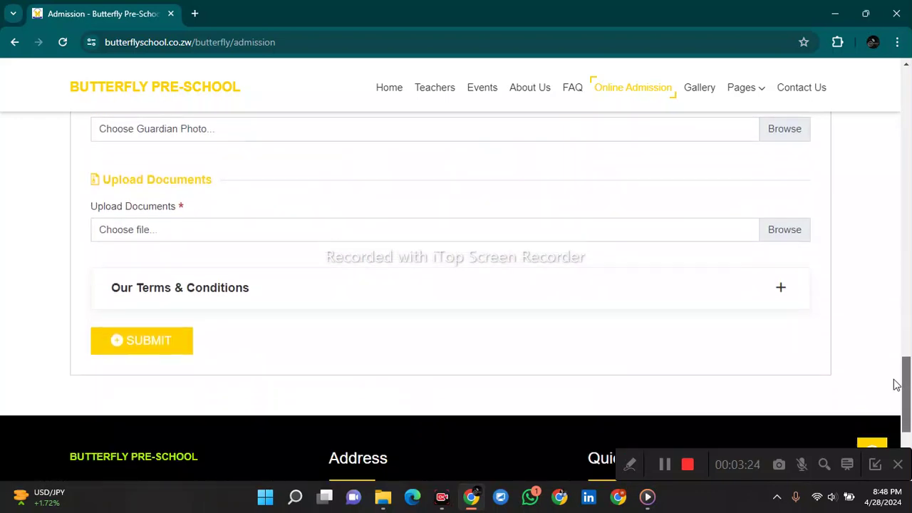
left_click(782, 289)
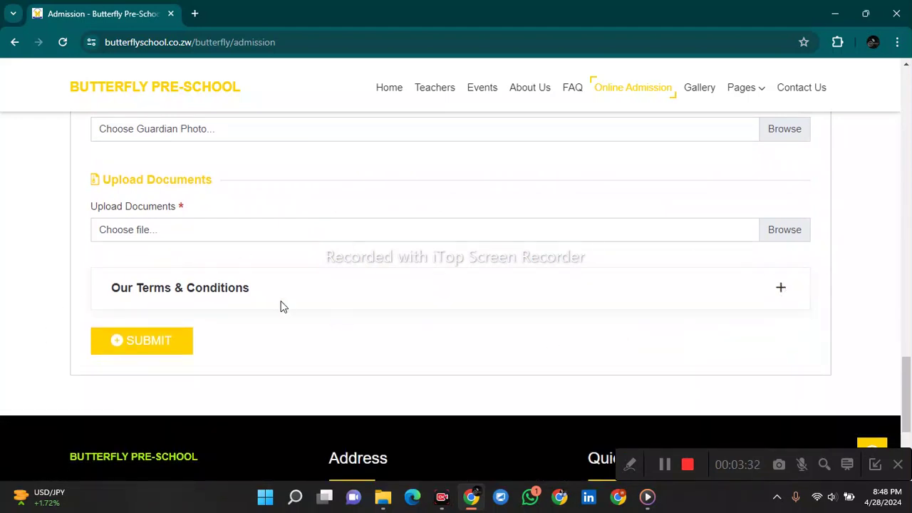
Step: Open the Gallery page and look over its contents
left_click_drag(906, 424, 909, 121)
left_click(693, 89)
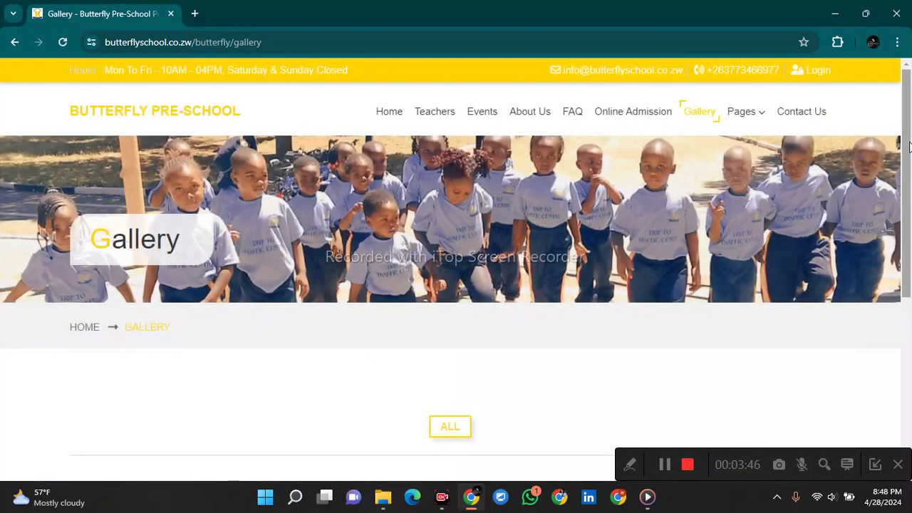
left_click_drag(909, 150, 910, 175)
Step: Open the Exam Results page and review the student results form with its exam, academic year and register number fields
mouse_move(747, 75)
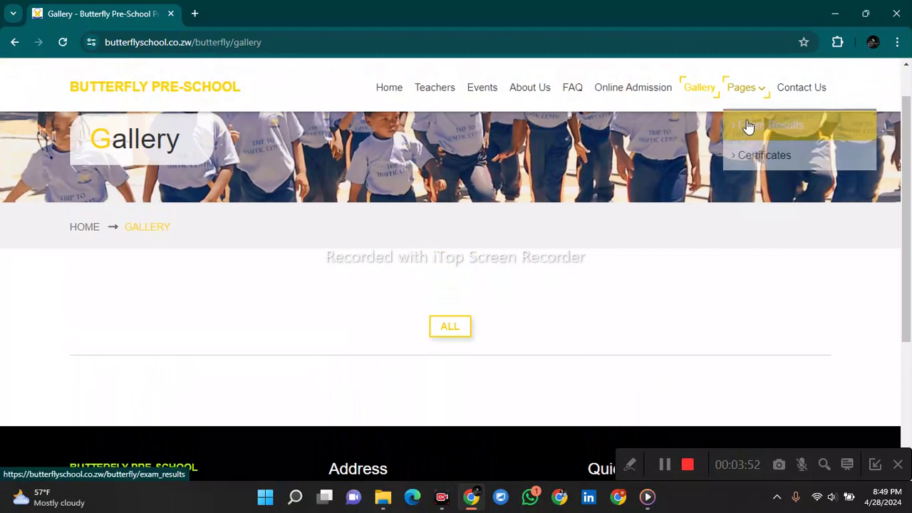
left_click(751, 134)
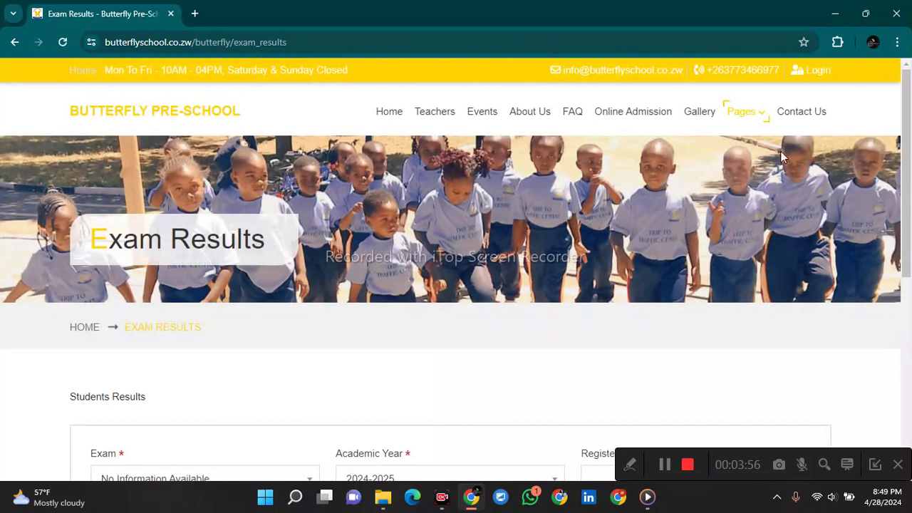
left_click_drag(910, 143, 910, 251)
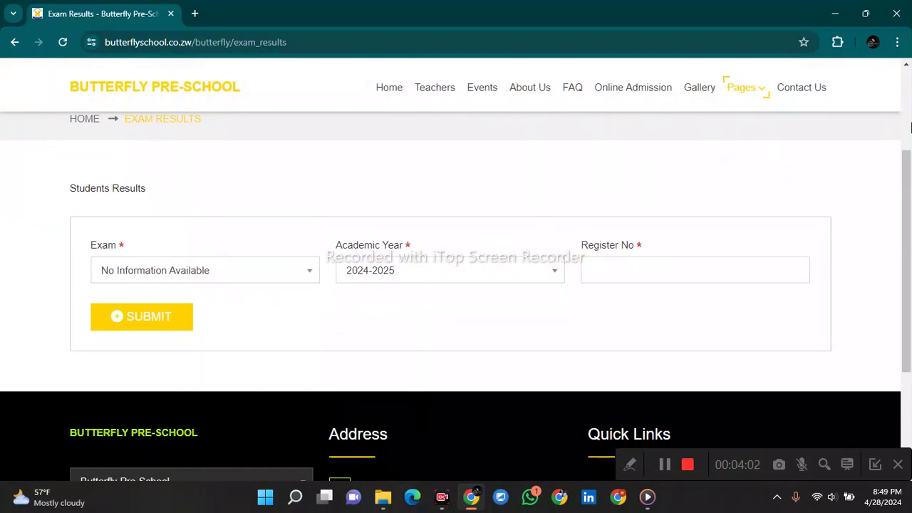
left_click(910, 127)
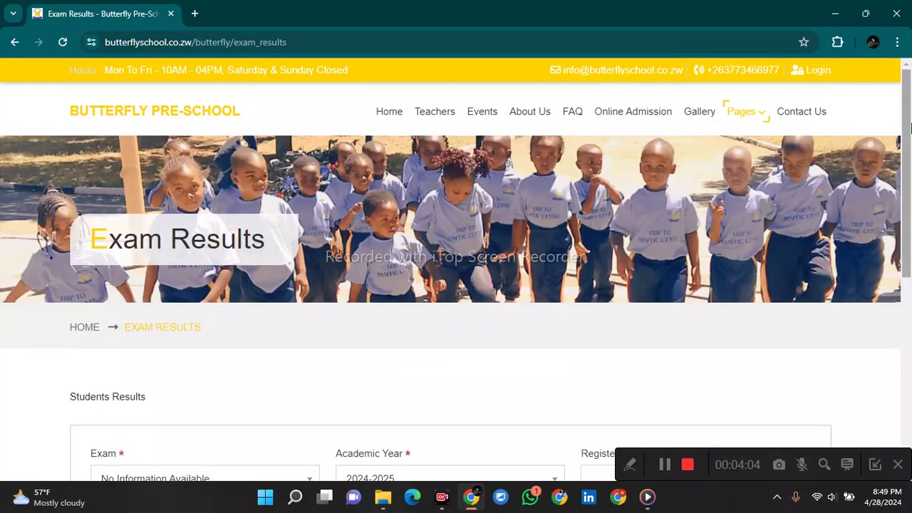
Step: Revisit the Contact Us page and go back to the Home page
left_click(808, 116)
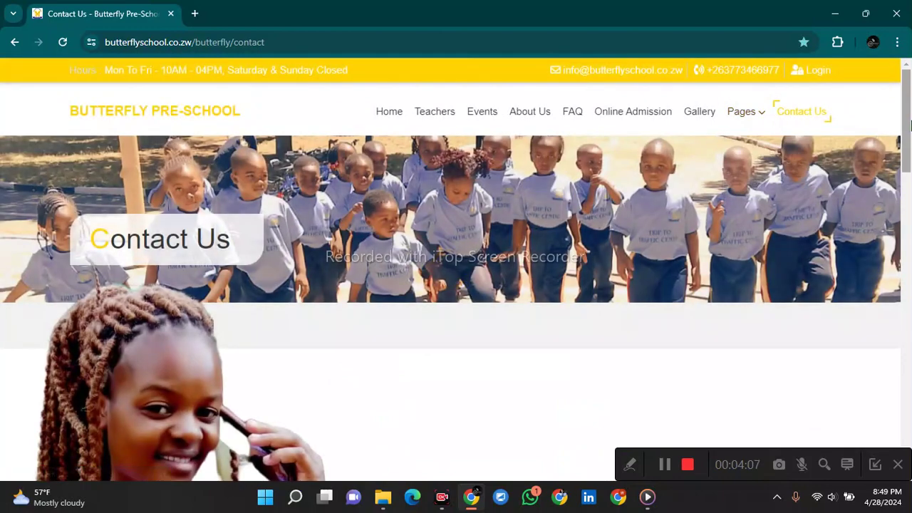
mouse_move(910, 126)
left_mouse_down()
mouse_move(865, 363)
mouse_move(907, 260)
mouse_move(906, 213)
mouse_move(900, 348)
mouse_move(903, 114)
left_mouse_up()
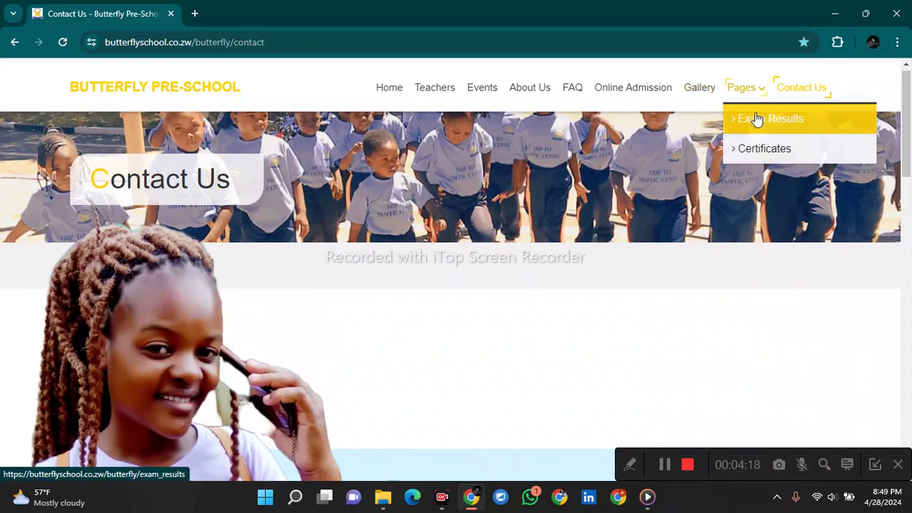
left_click(391, 93)
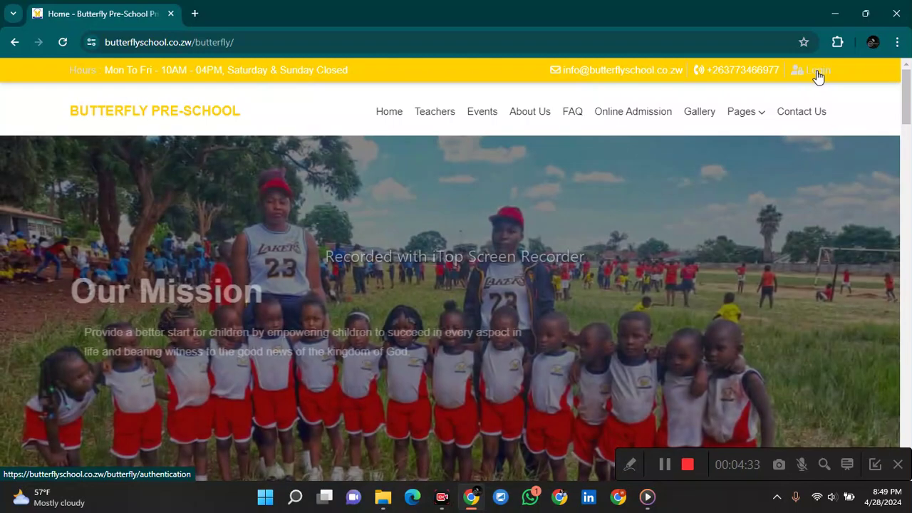
Step: Open the login page and sign in with the saved administrator account's e-mail and password
left_click(818, 77)
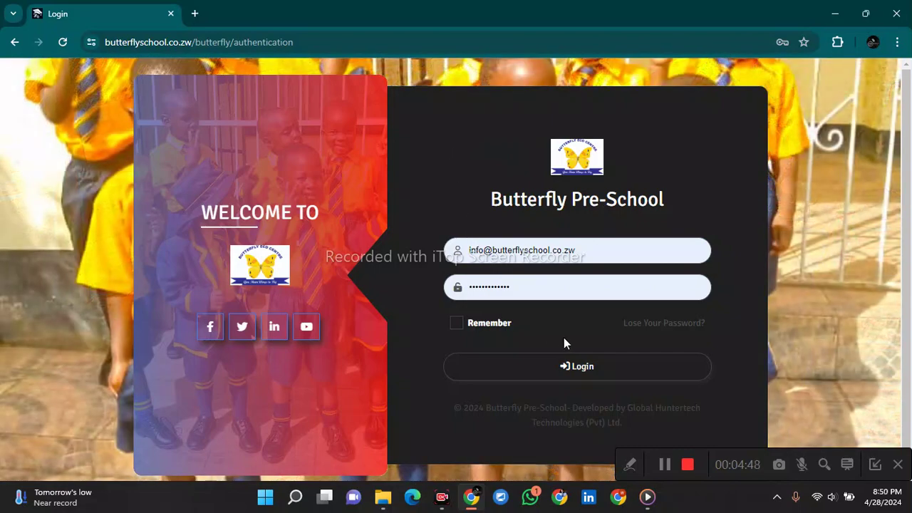
left_click(564, 251)
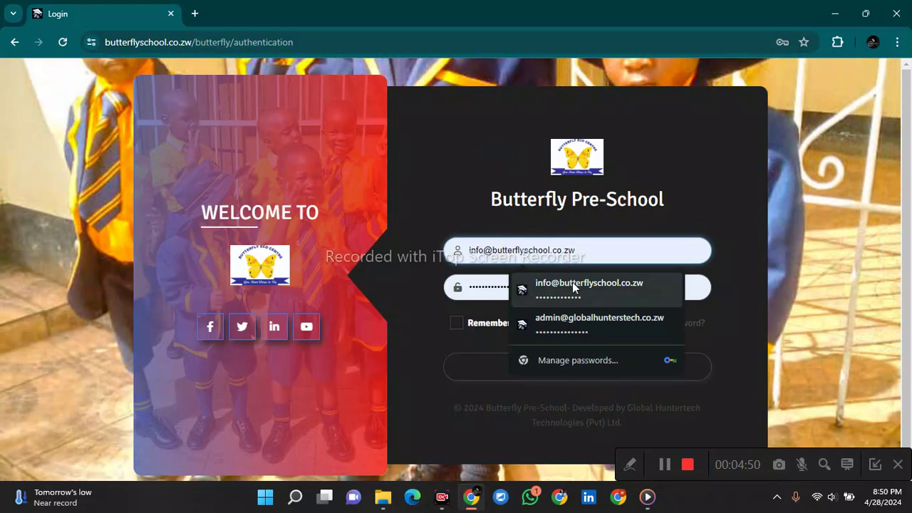
left_click(575, 318)
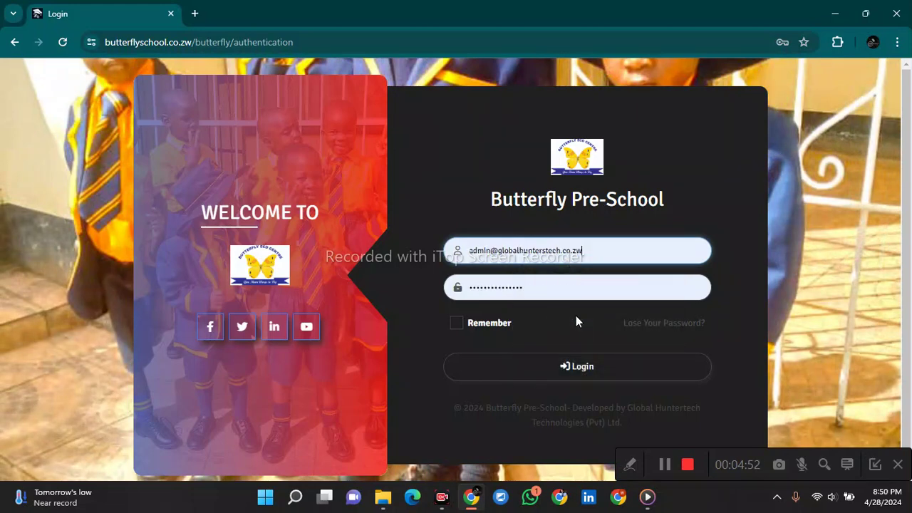
left_click(583, 369)
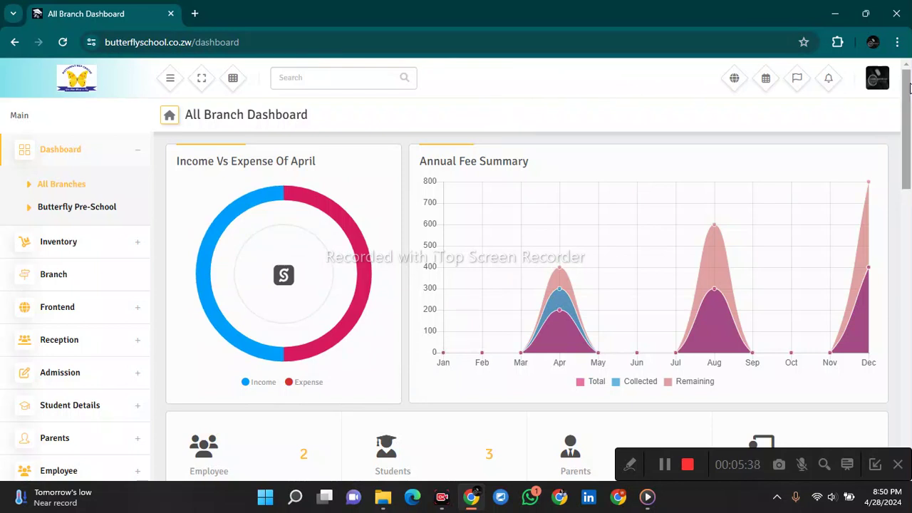
Step: Examine the Income Vs Expense chart, the Annual Fee Summary and the totals on the All Branch Dashboard
left_click_drag(909, 85, 907, 99)
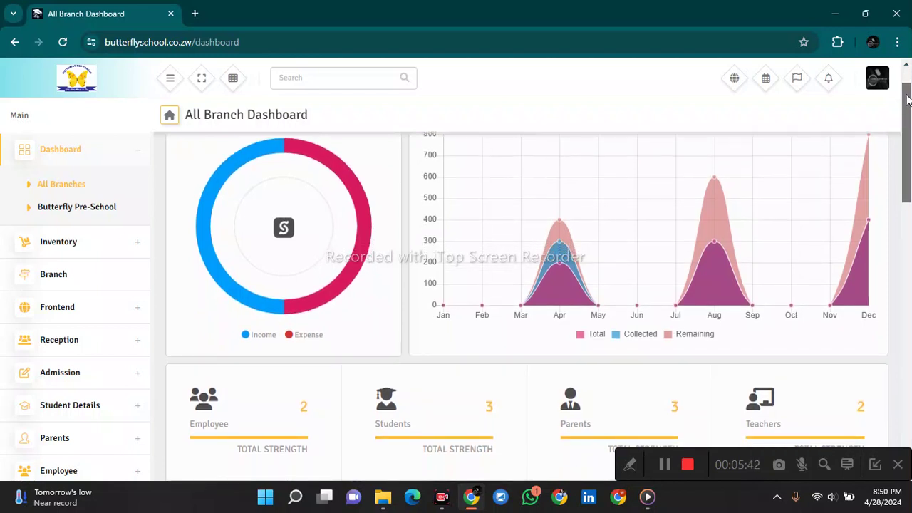
left_click_drag(907, 99, 903, 83)
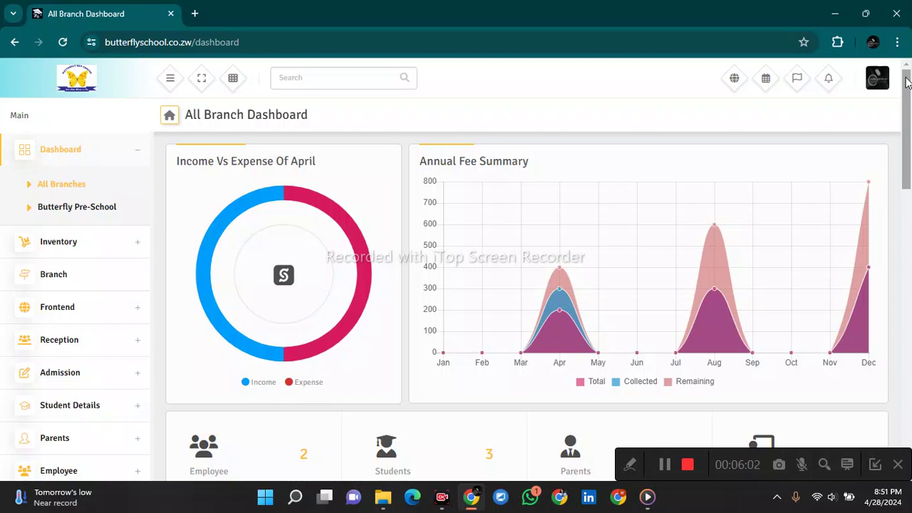
left_click_drag(906, 77, 905, 82)
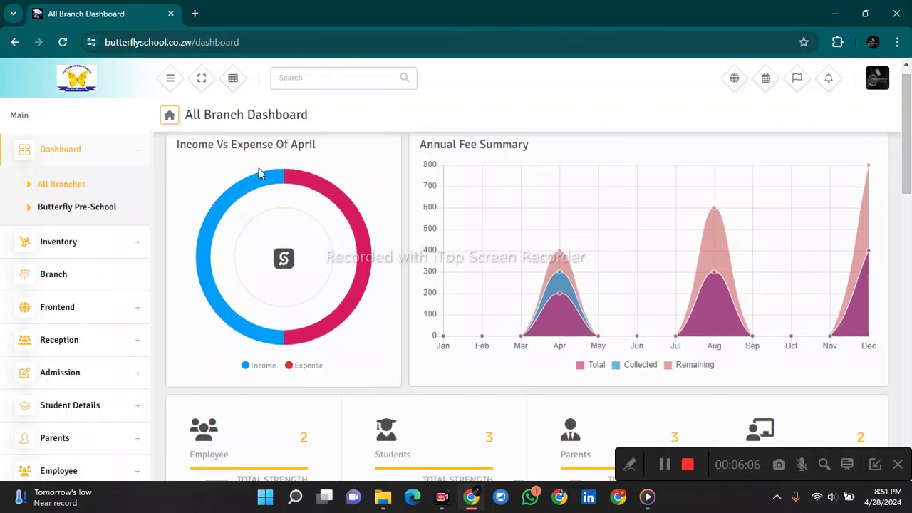
mouse_move(294, 182)
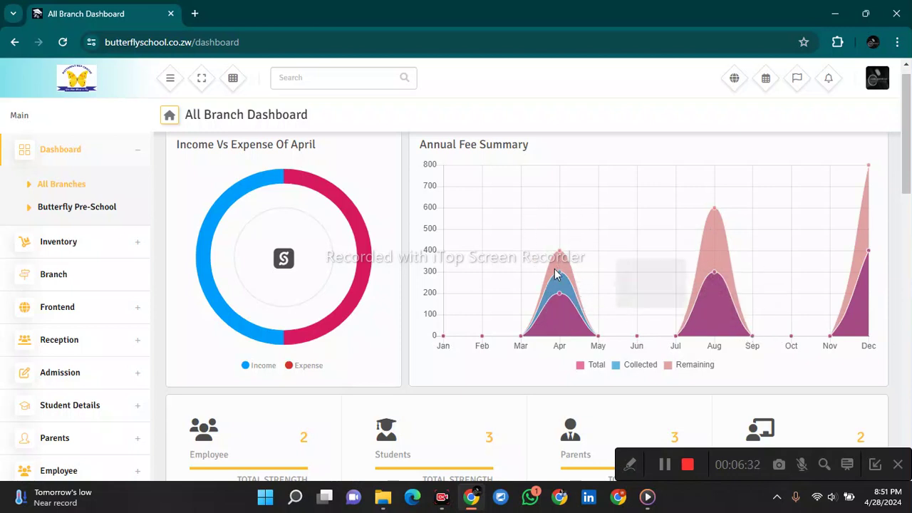
Step: Inspect the April and August total, collected and remaining figures in the Annual Fee Summary chart
mouse_move(561, 297)
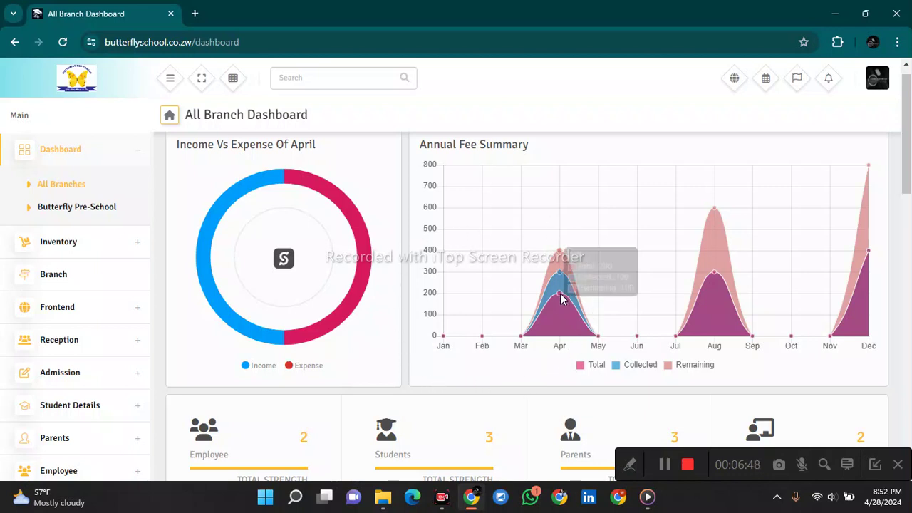
mouse_move(562, 276)
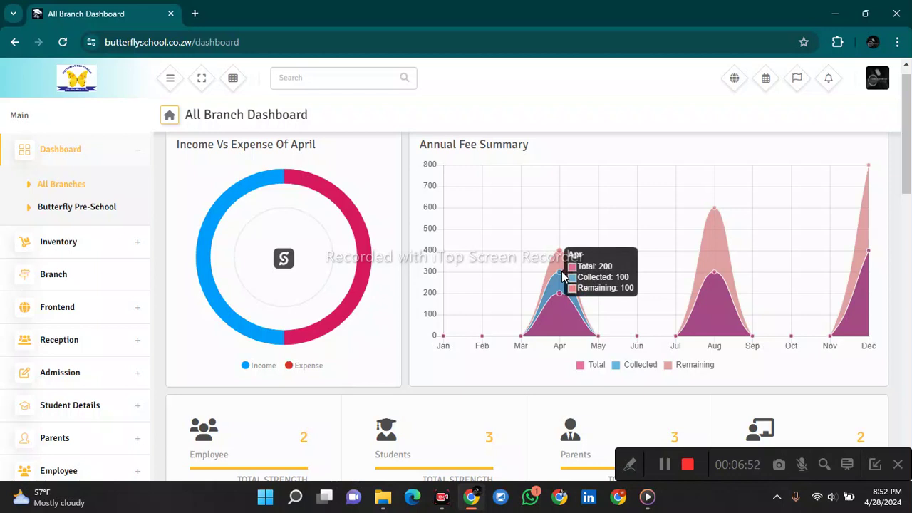
mouse_move(561, 277)
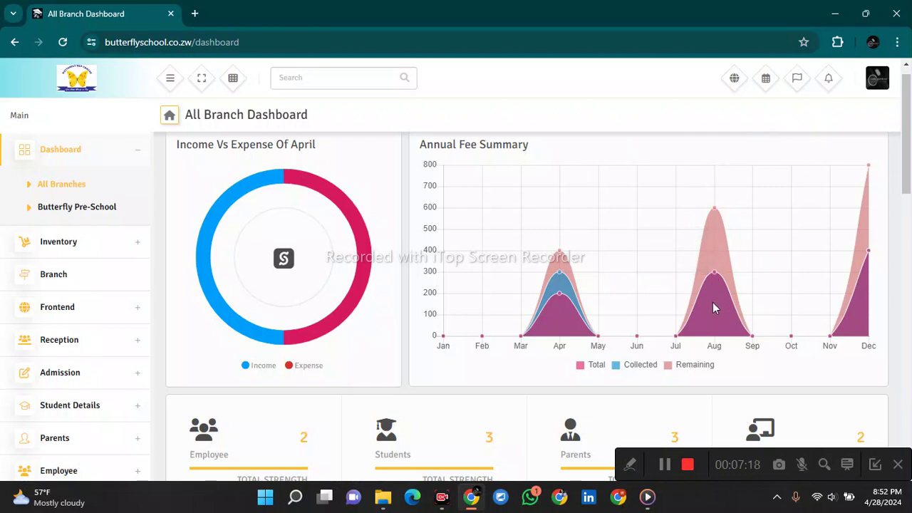
mouse_move(716, 268)
mouse_move(715, 211)
Step: Review the employee, student, parent and teacher totals and the Student Quantity and Weekend Attendance Inspection charts
scroll(911, 126, "down", 3)
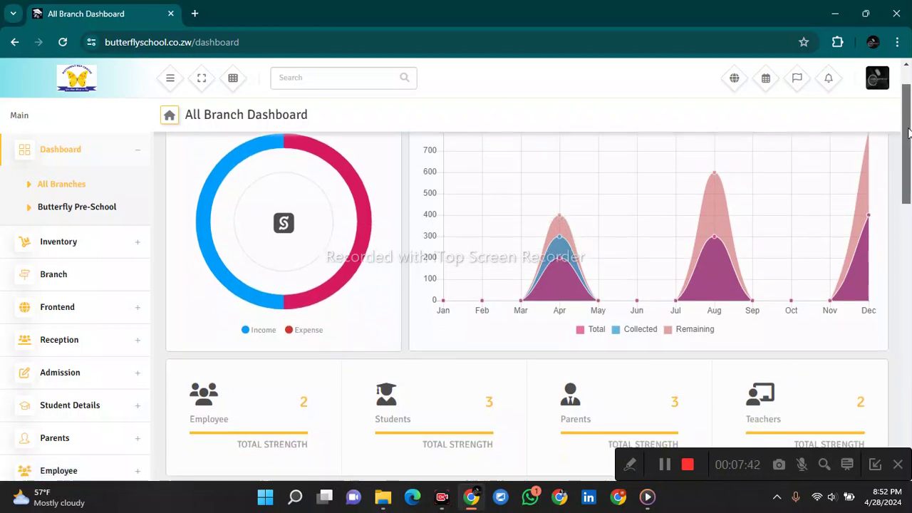
left_click_drag(193, 258, 451, 257)
left_click(499, 262)
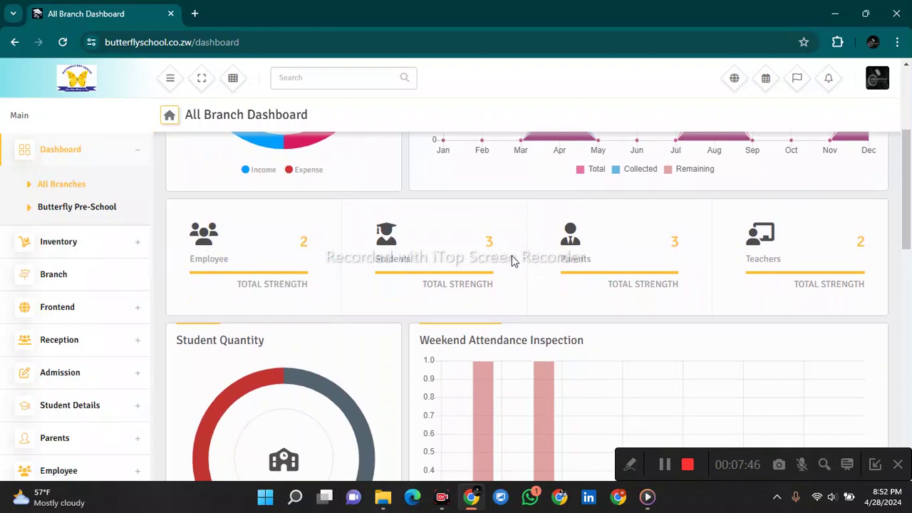
scroll(910, 214, "down", 3)
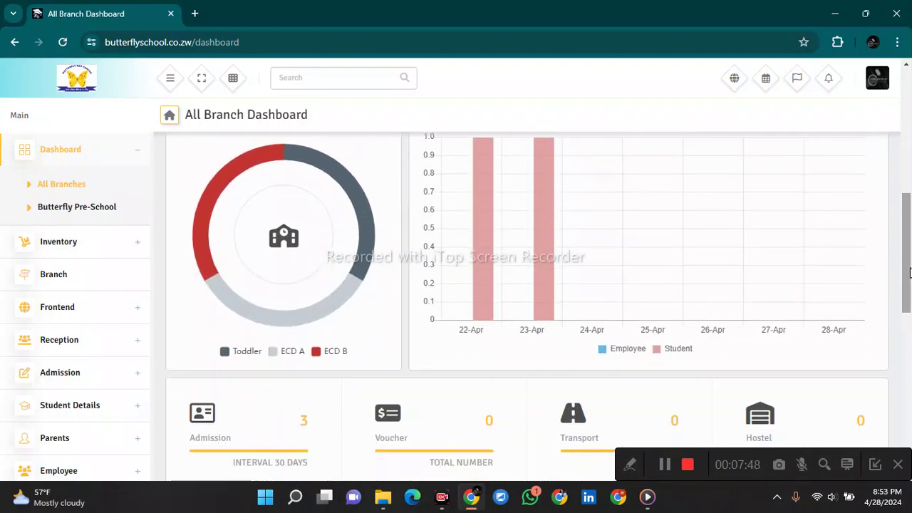
scroll(530, 222, "up", 1)
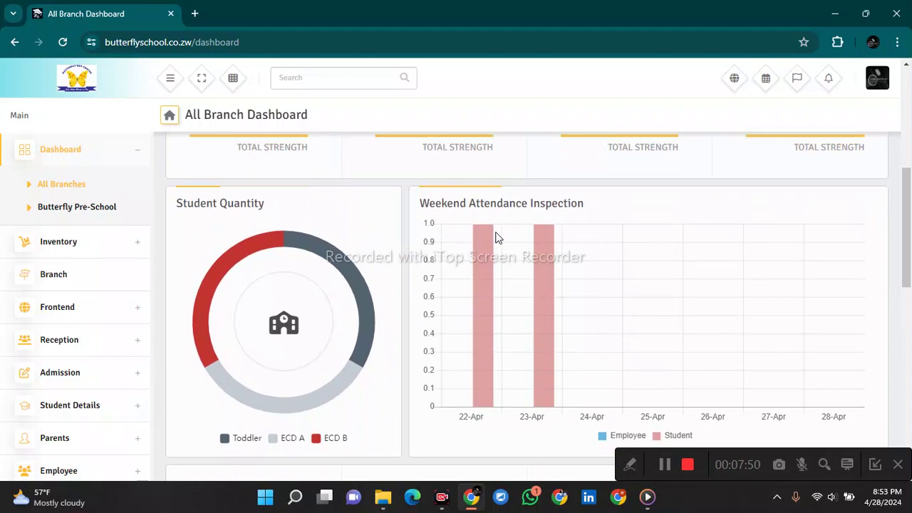
mouse_move(488, 235)
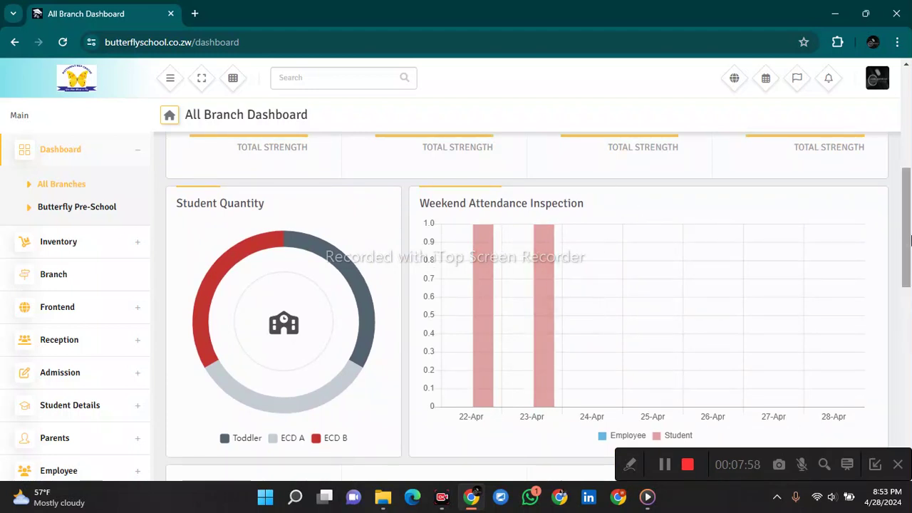
Step: Review the Admission, Voucher, Transport and Hostel totals below the attendance chart, and return to the start of the dashboard
left_click_drag(909, 245, 909, 284)
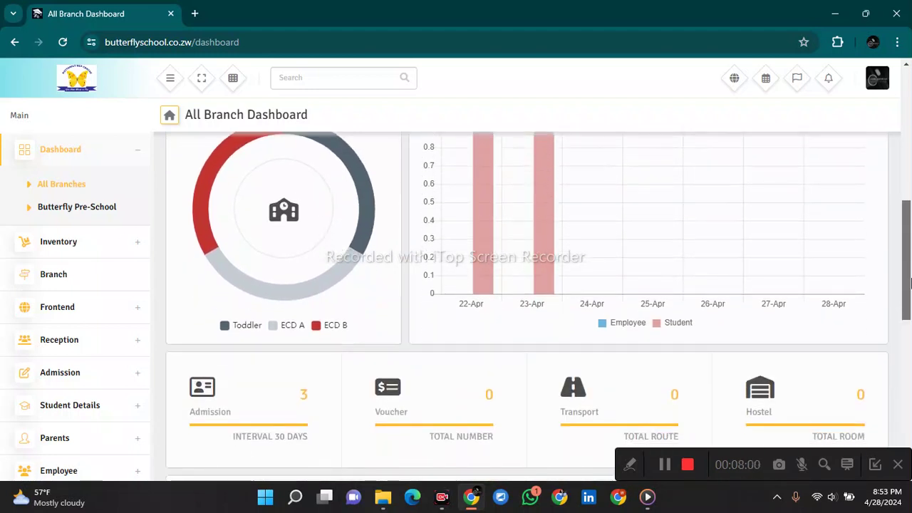
scroll(909, 283, "up", 1)
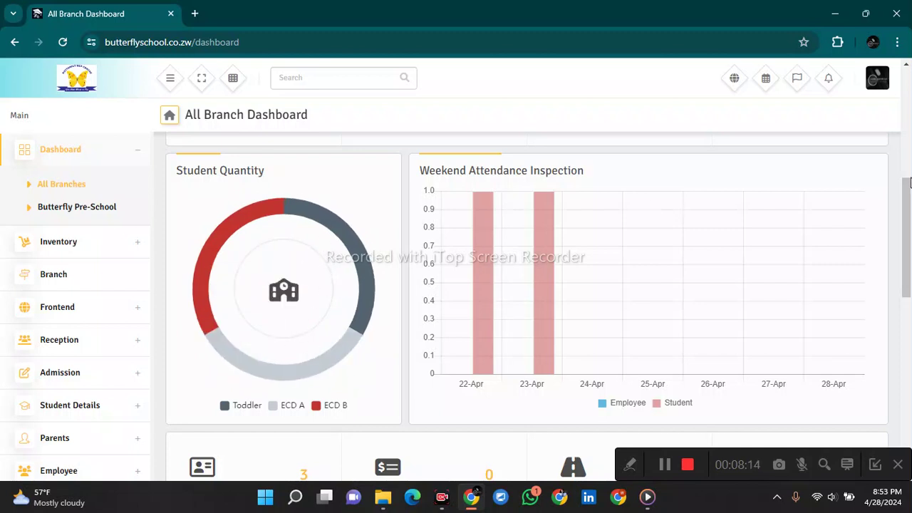
scroll(906, 181, "down", 2)
left_click_drag(910, 261, 910, 292)
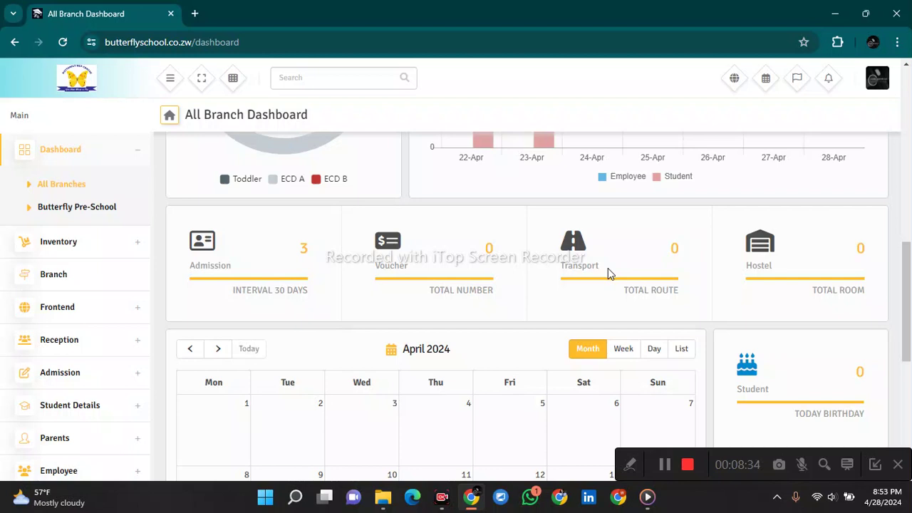
mouse_move(908, 301)
left_mouse_down()
mouse_move(908, 337)
mouse_move(909, 303)
left_mouse_up()
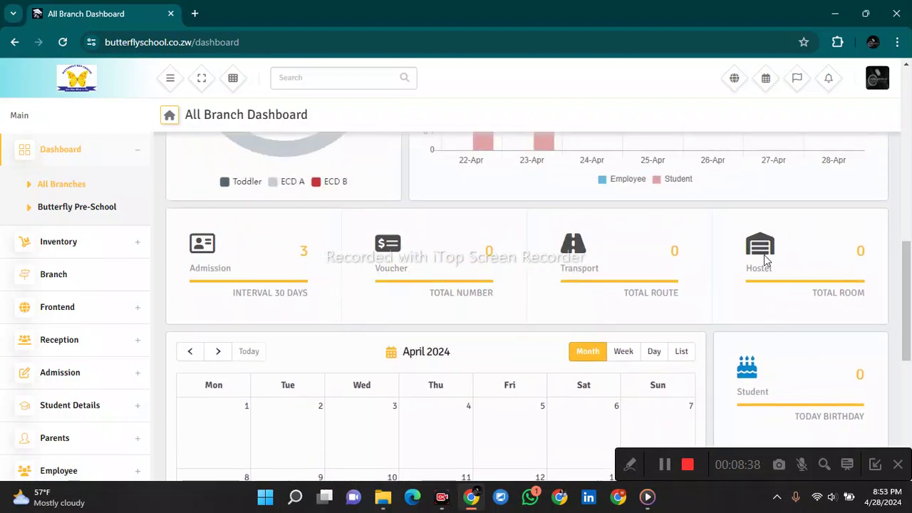
left_click_drag(308, 302, 234, 289)
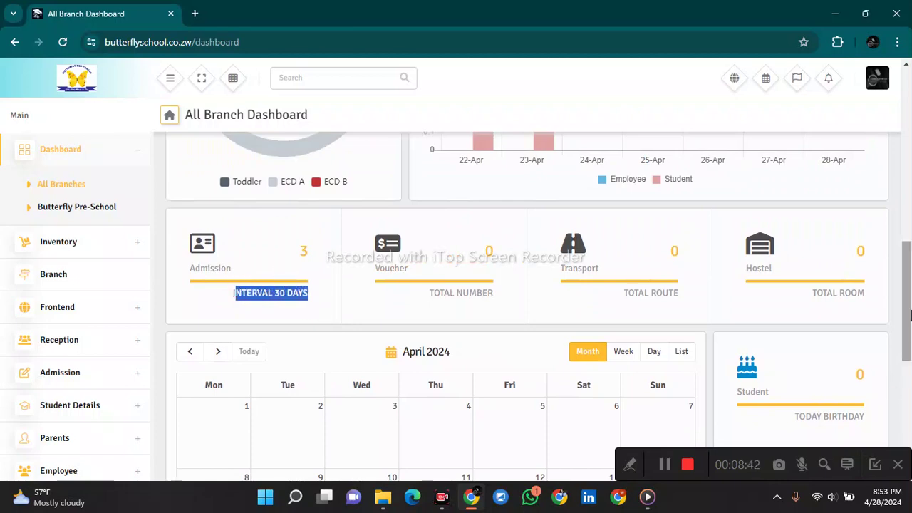
left_click_drag(909, 285, 909, 109)
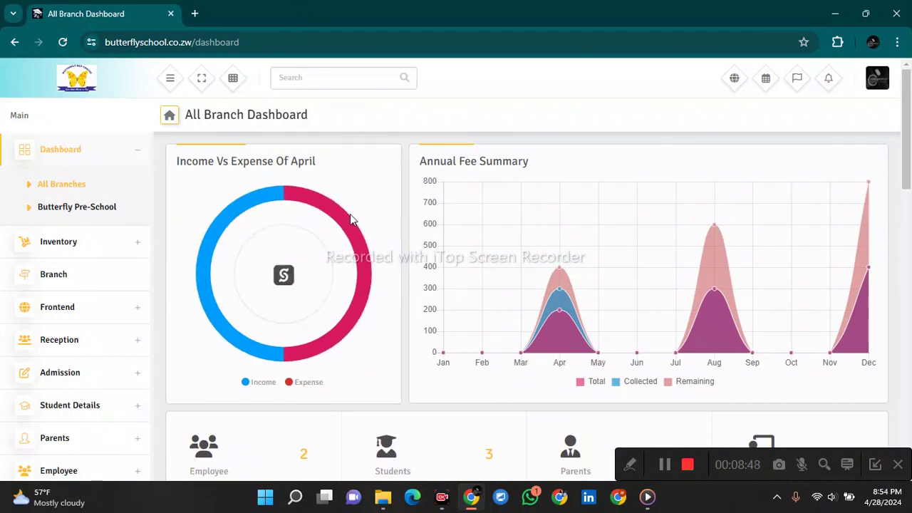
Step: Collapse the Dashboard submenu, and visit the school's public home page before returning to the All Branch Dashboard
left_click(137, 151)
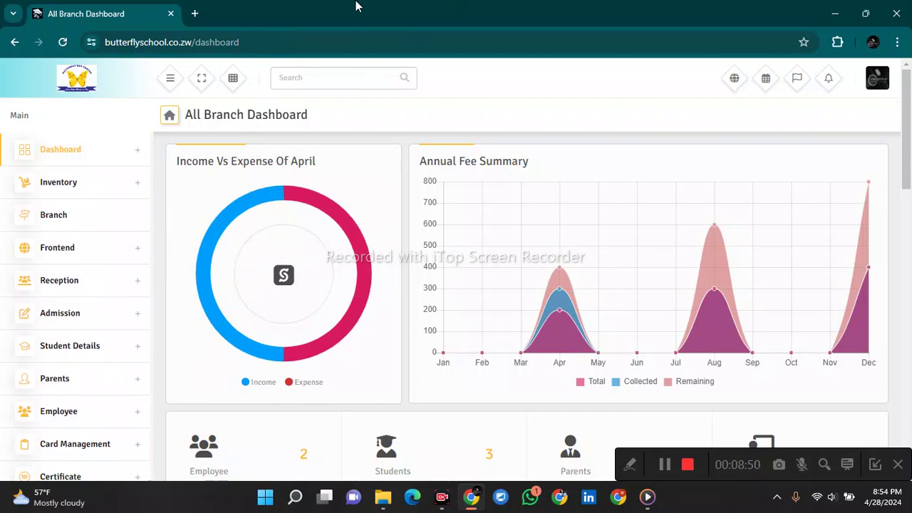
left_click(736, 80)
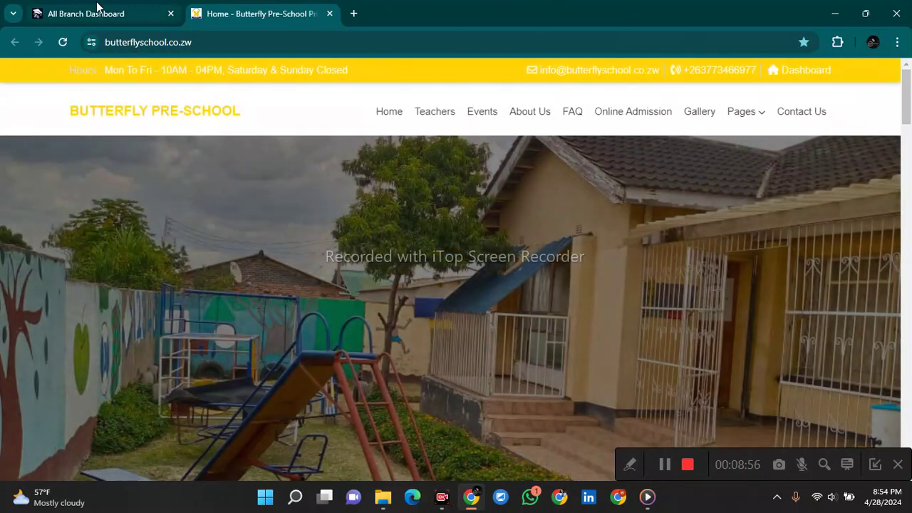
left_click(98, 12)
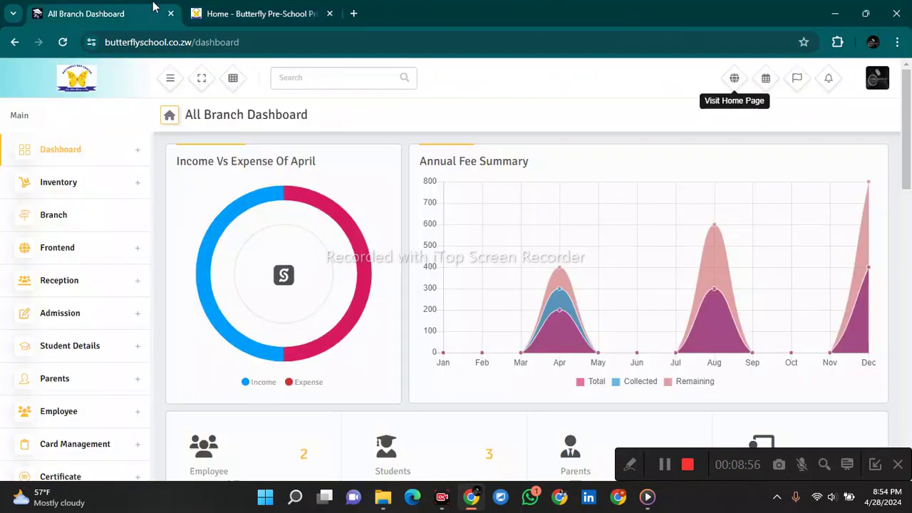
Step: Switch the academic session to 2019-2020
left_click(764, 84)
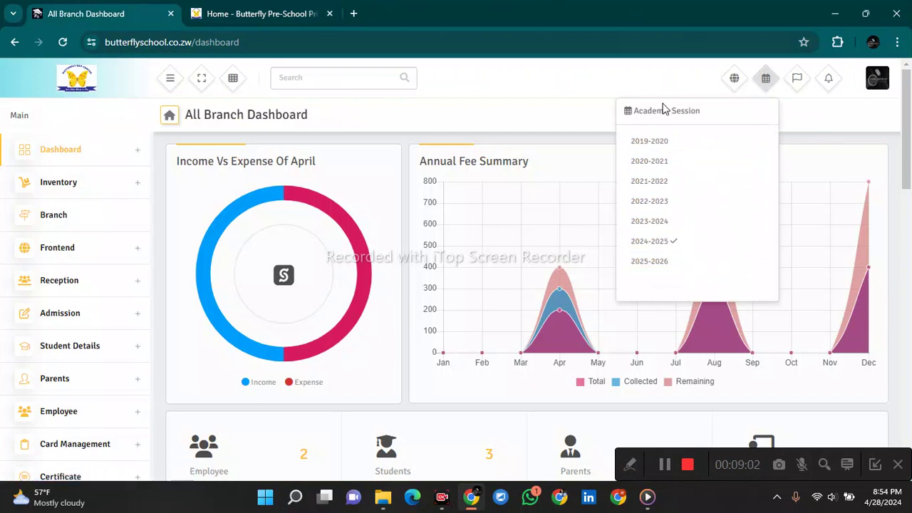
left_click(662, 145)
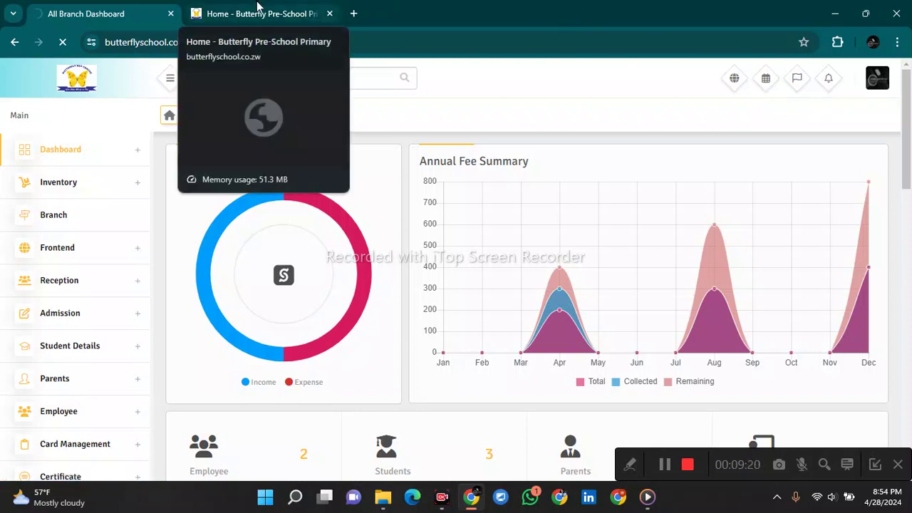
Step: View the available interface languages without changing the selection, and check the message notifications
left_click(798, 82)
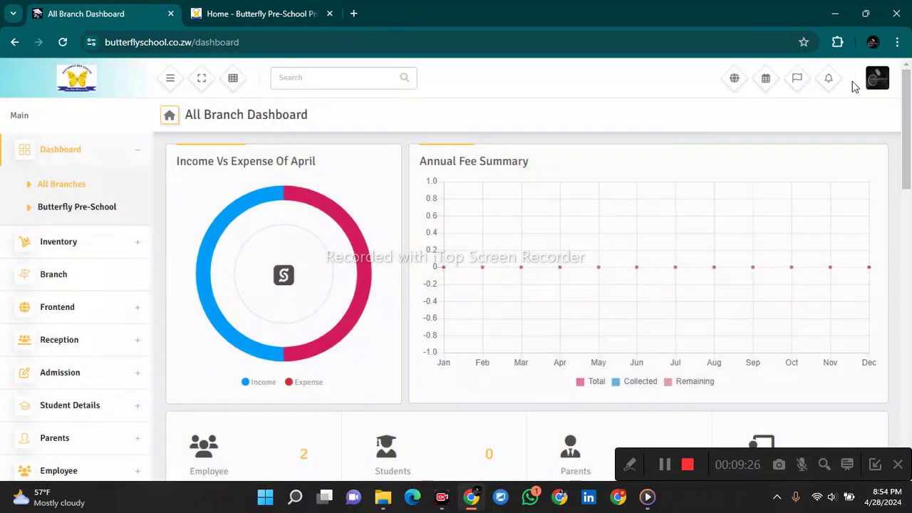
left_click(799, 80)
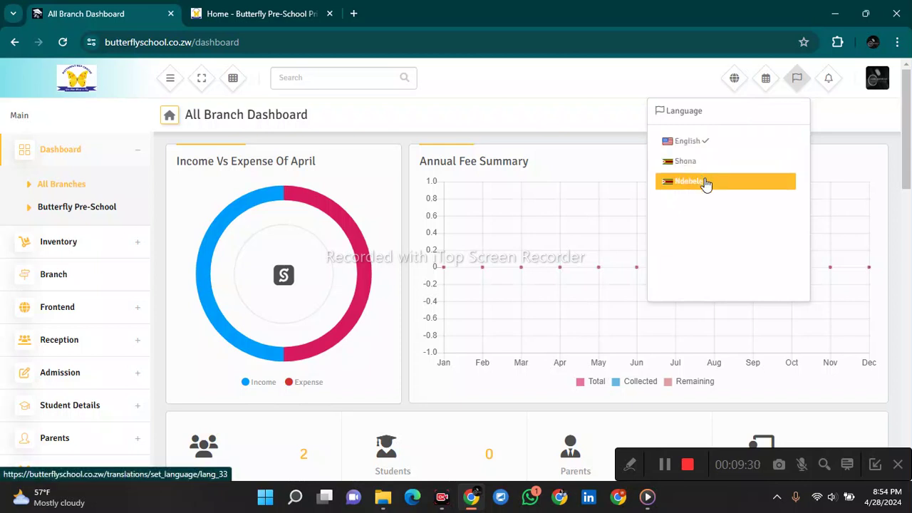
left_click(685, 89)
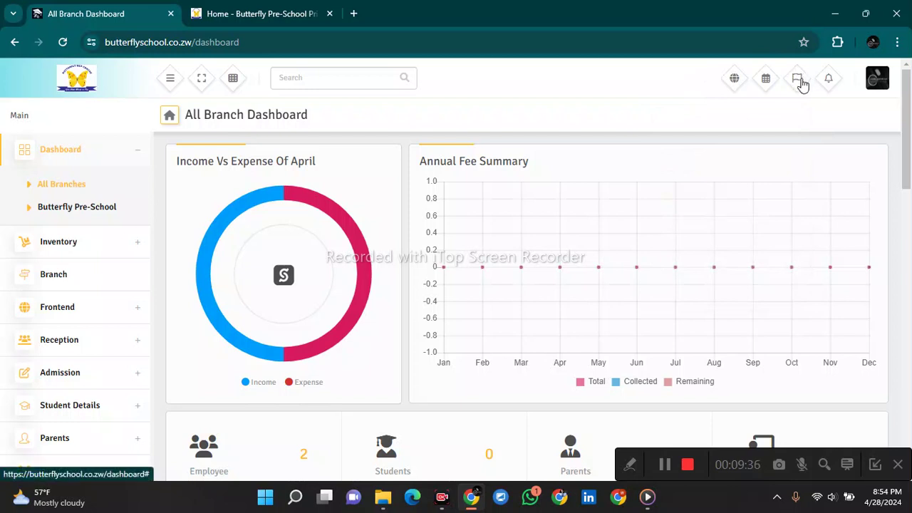
left_click(828, 78)
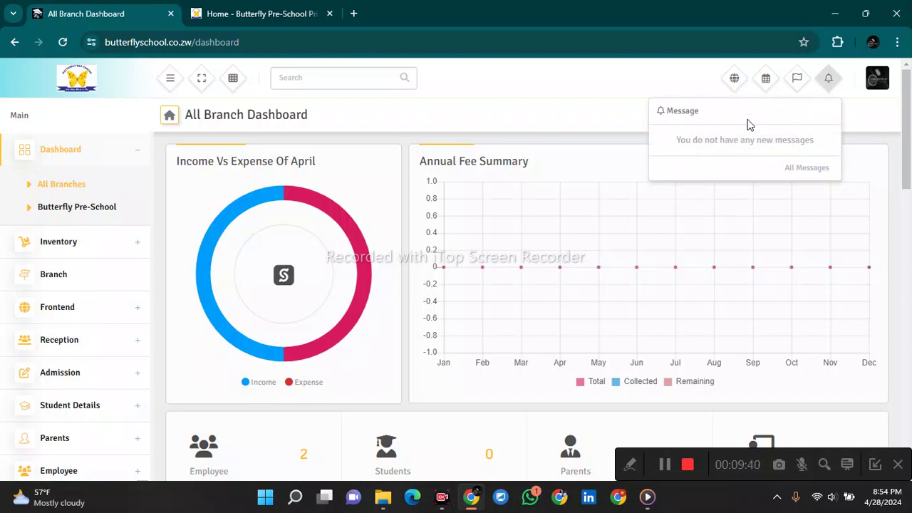
left_click_drag(344, 135, 782, 86)
Step: Check which academic session is active and examine the student total on the dashboard for 2019-2020
left_click(766, 80)
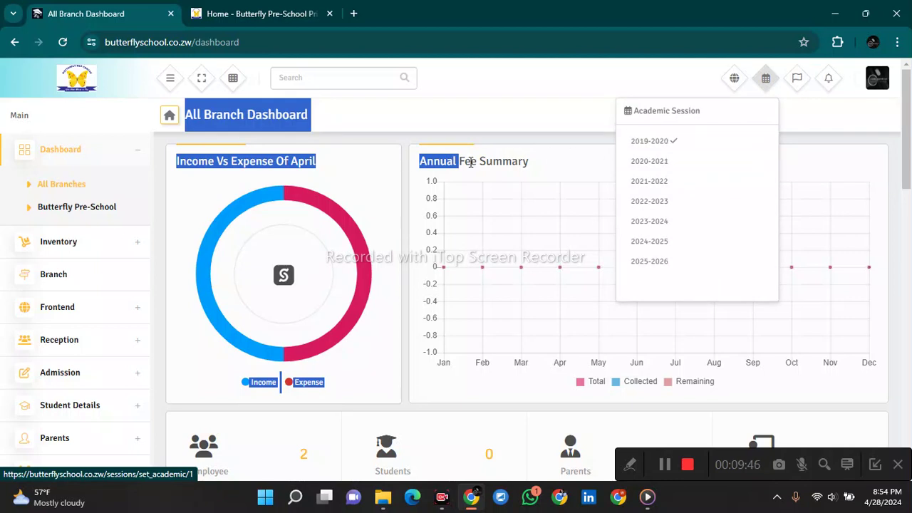
left_click(487, 239)
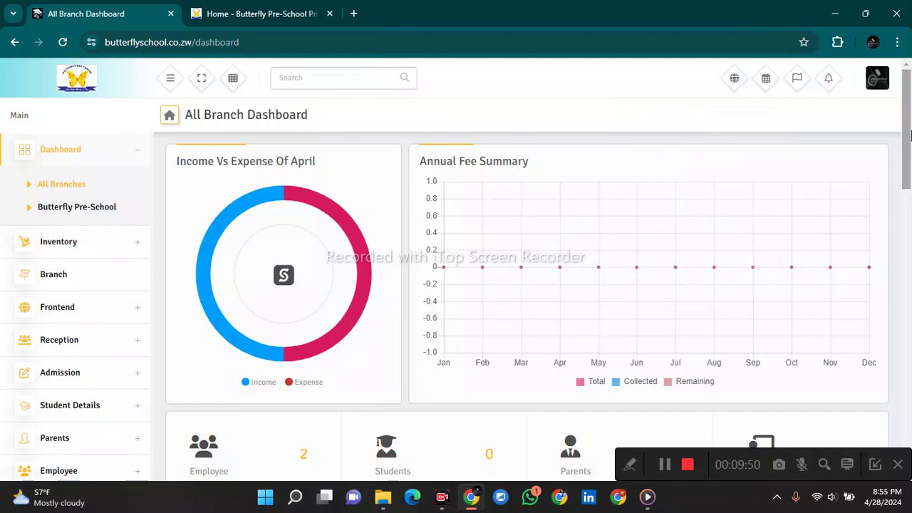
scroll(910, 135, "down", 2)
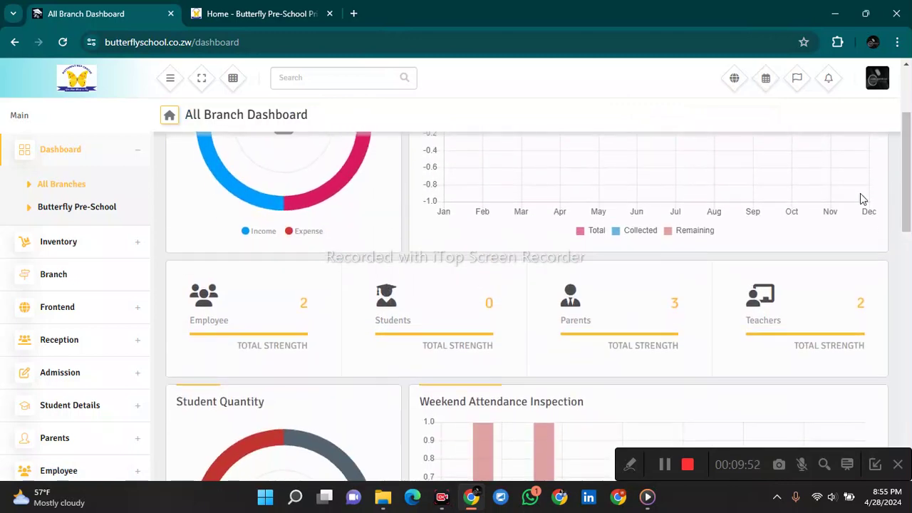
left_click_drag(484, 313, 501, 310)
Step: Set the academic session to 2024-2025
left_click(764, 80)
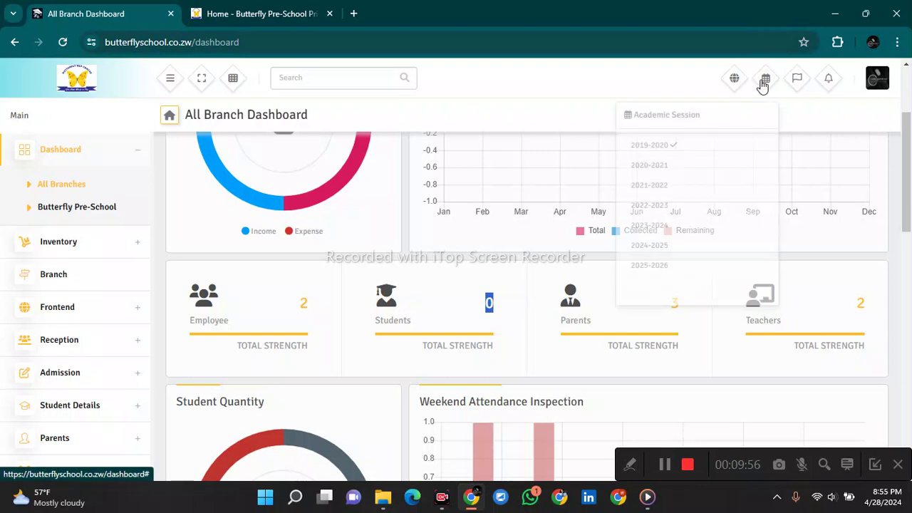
left_click(709, 243)
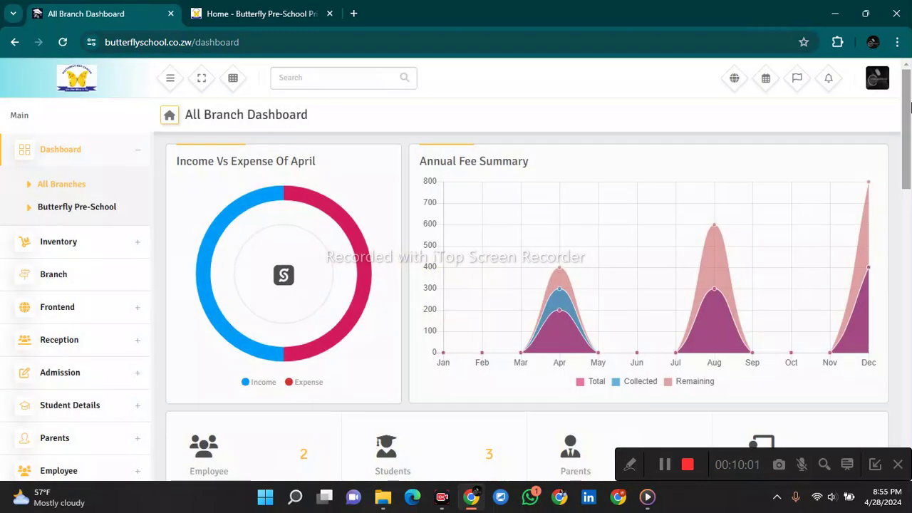
mouse_move(910, 86)
left_mouse_down()
mouse_move(911, 200)
mouse_move(911, 93)
left_mouse_up()
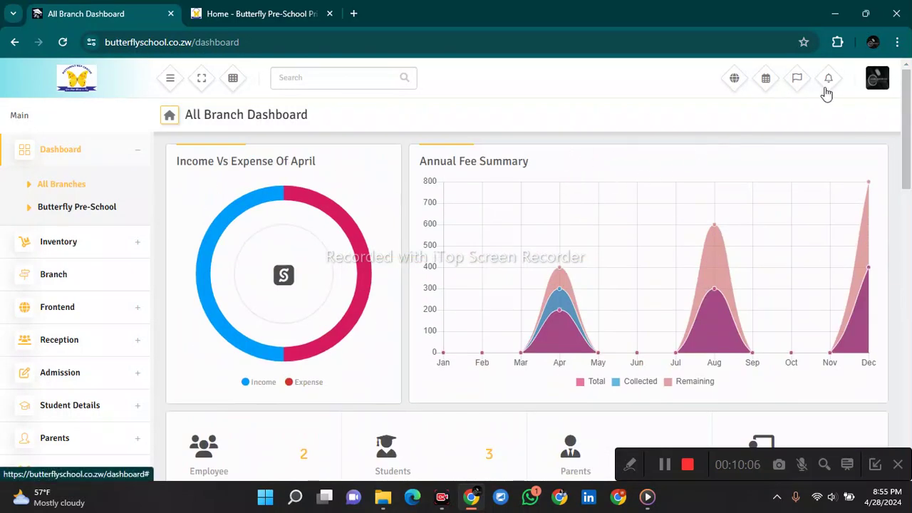
Step: View the administrator's account options, including Profile, Reset Password, Mailbox and Global Settings, and close them
left_click(877, 80)
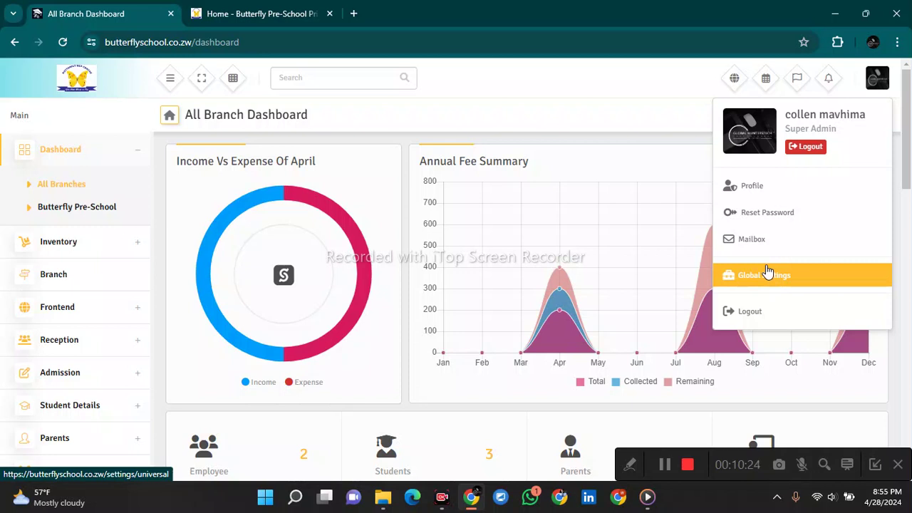
left_click(611, 131)
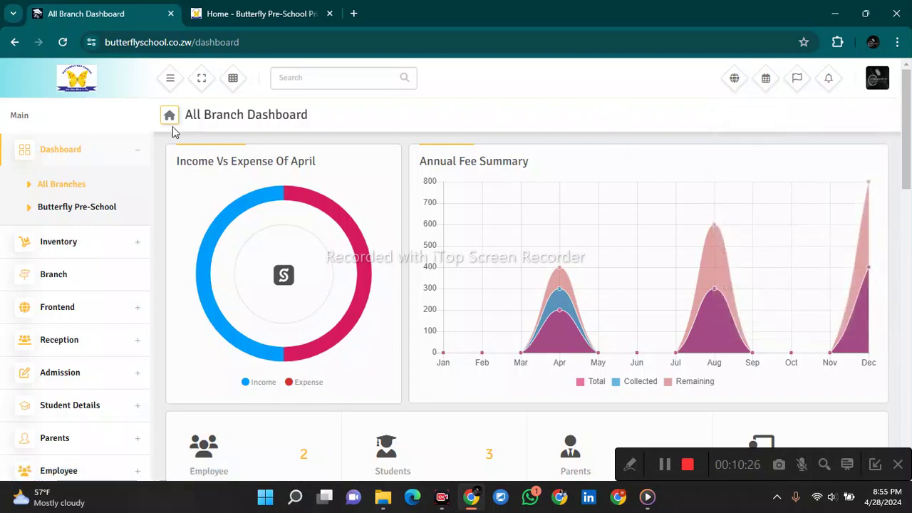
Step: Collapse the Dashboard submenu, minimise and restore the navigation sidebar, and display the dashboard in full screen
left_click(123, 155)
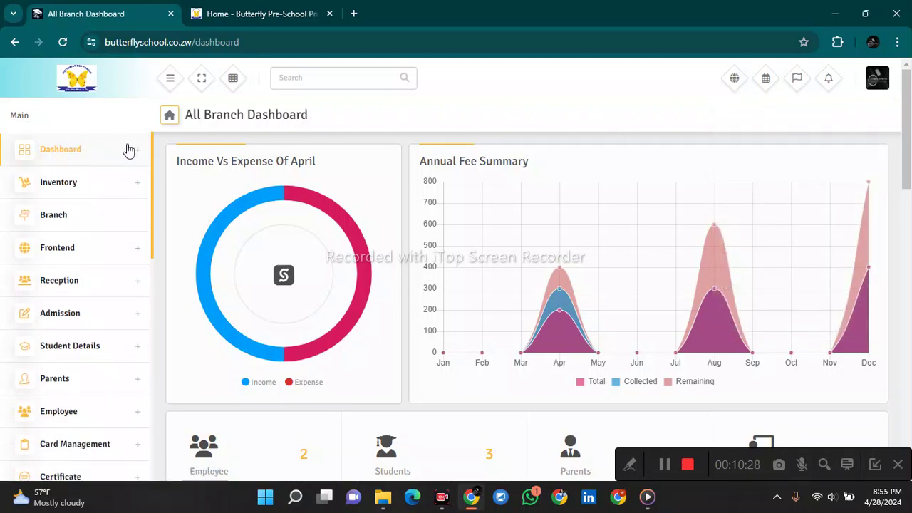
left_click(173, 84)
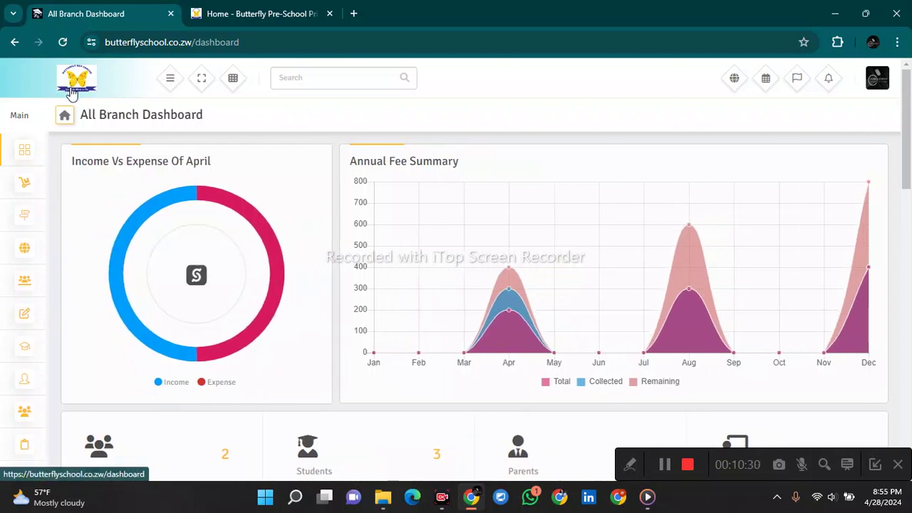
left_click(173, 79)
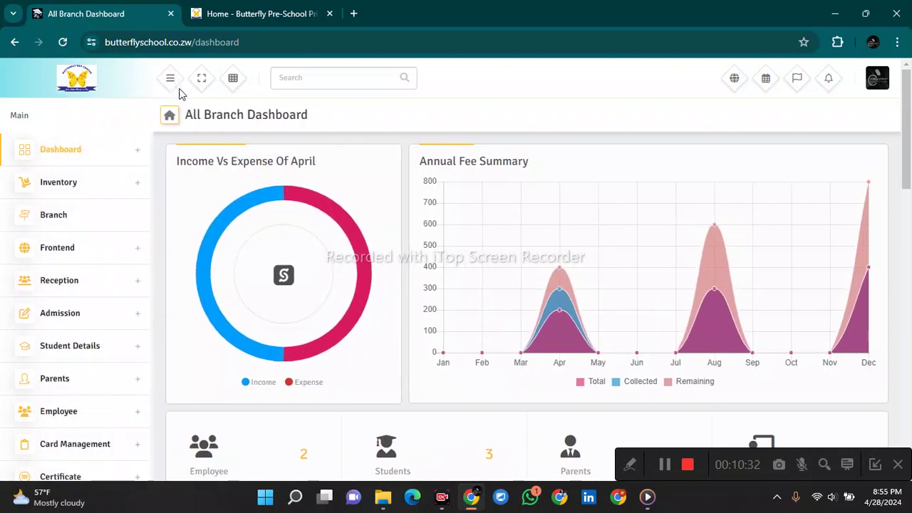
left_click(203, 80)
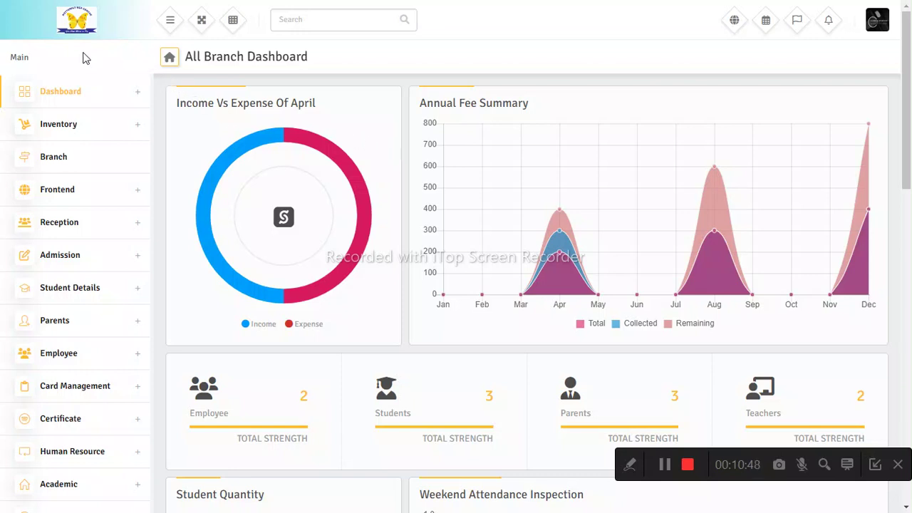
Step: Open the Inventory product list, display it in full screen and collapse the Inventory submenu
left_click(113, 94)
left_click(123, 96)
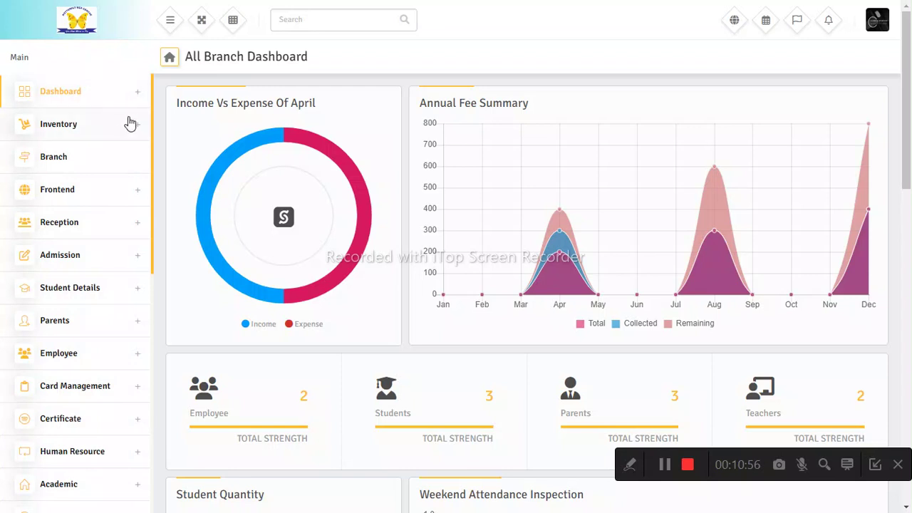
left_click(131, 127)
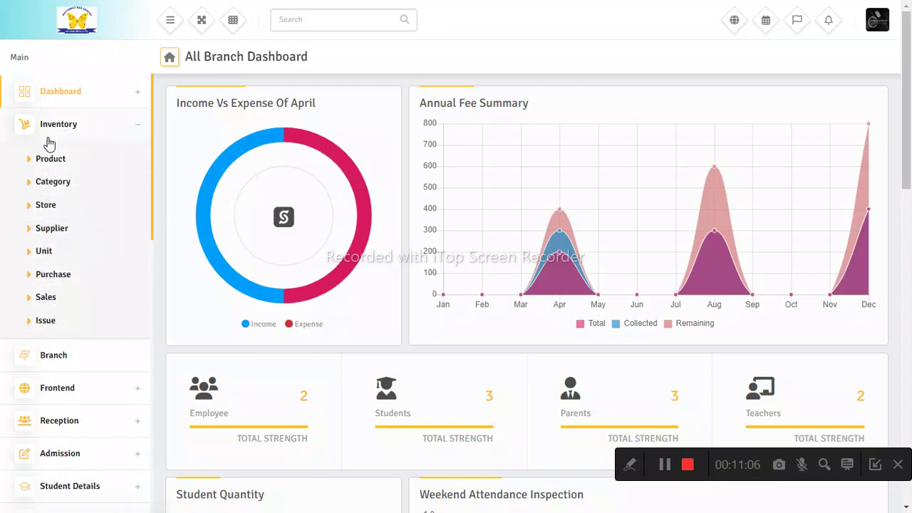
left_click(73, 163)
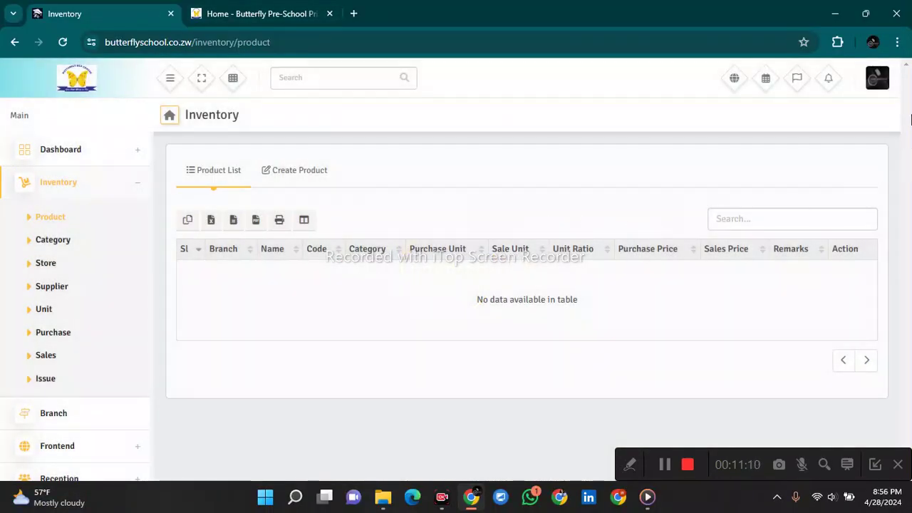
left_click(202, 78)
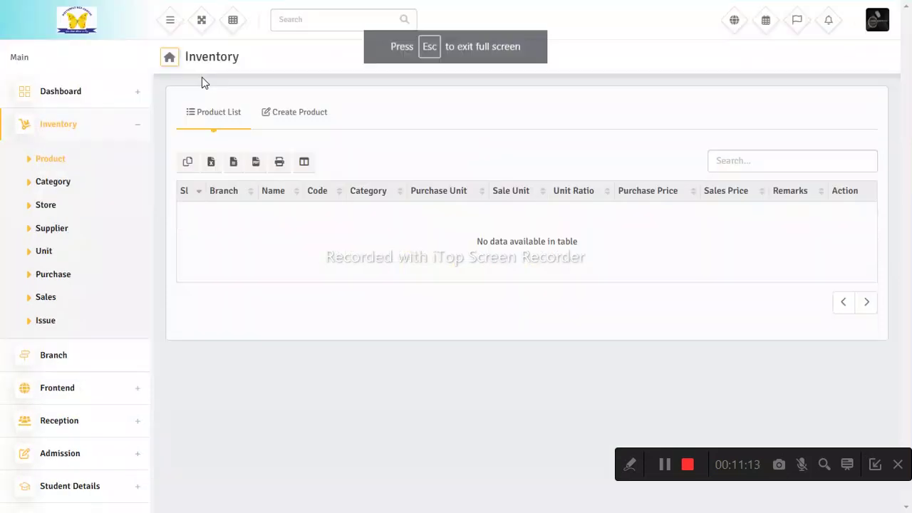
left_click(142, 126)
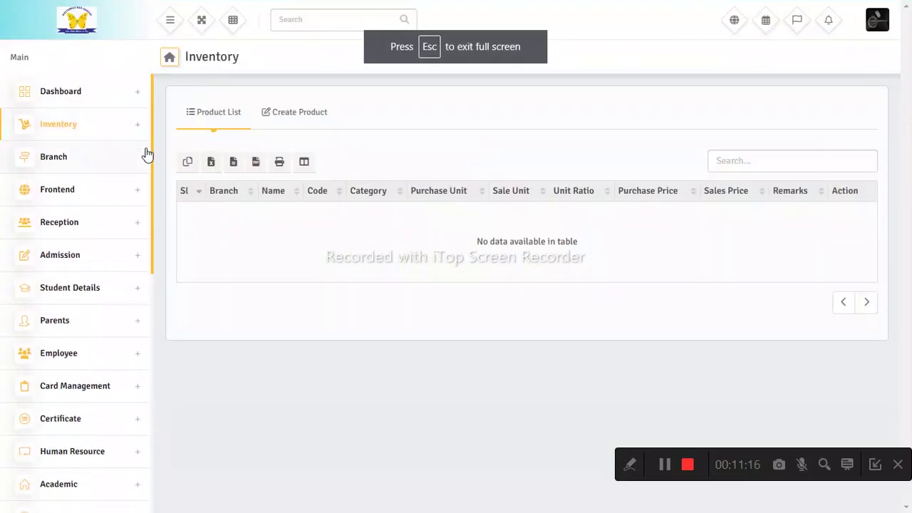
Step: Expand the Frontend submenu, view the public school website from the dashboard, and return to the Inventory page
left_click(136, 191)
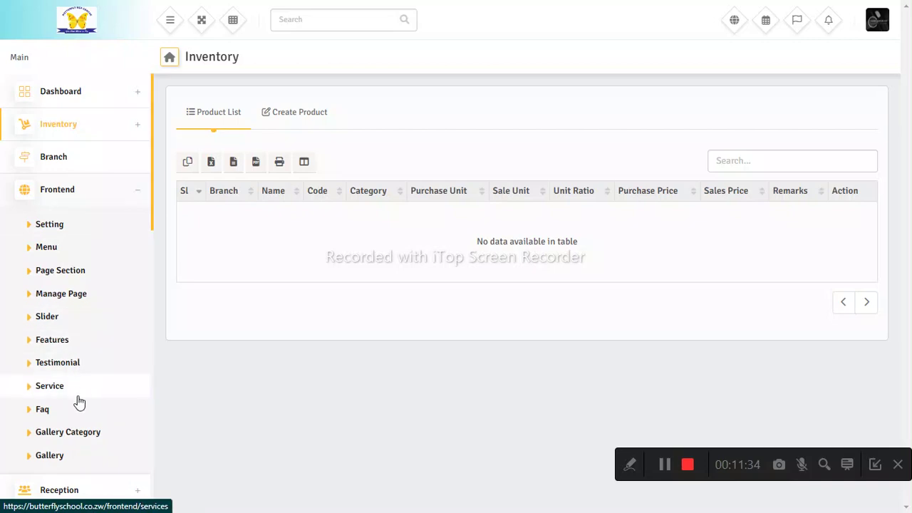
left_click(734, 20)
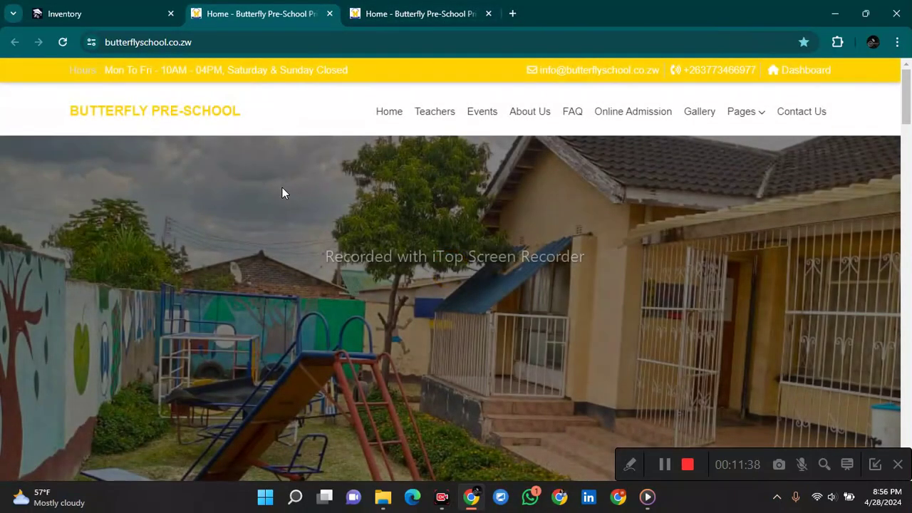
left_click(119, 6)
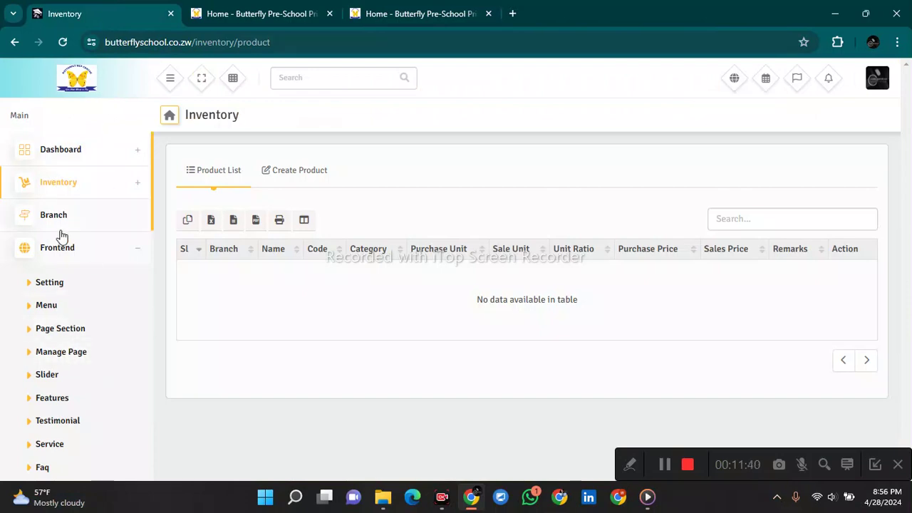
Step: Load the Frontend website settings for the Butterfly Pre-School branch
left_click(61, 285)
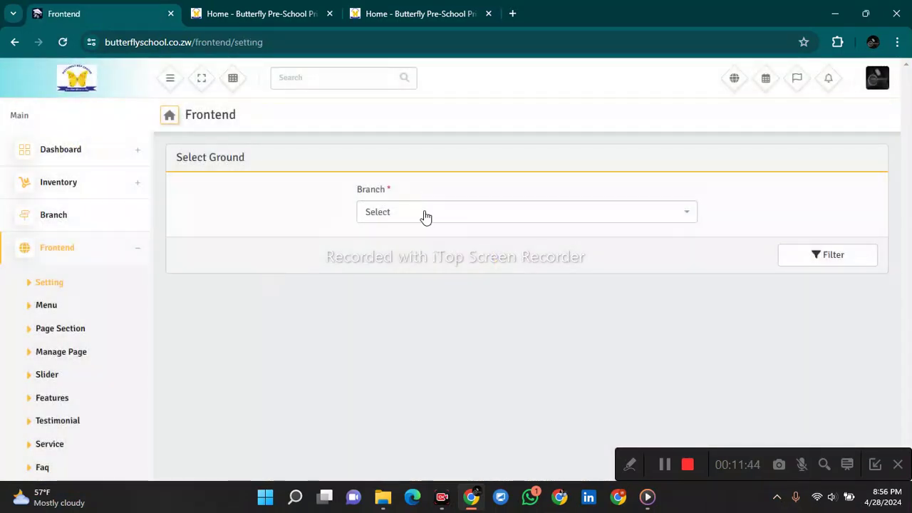
left_click(426, 216)
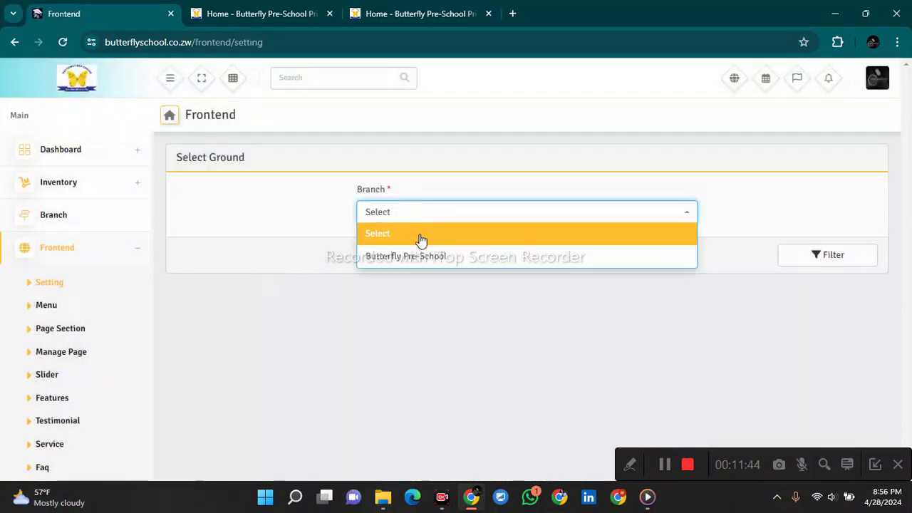
left_click(430, 262)
left_click(812, 255)
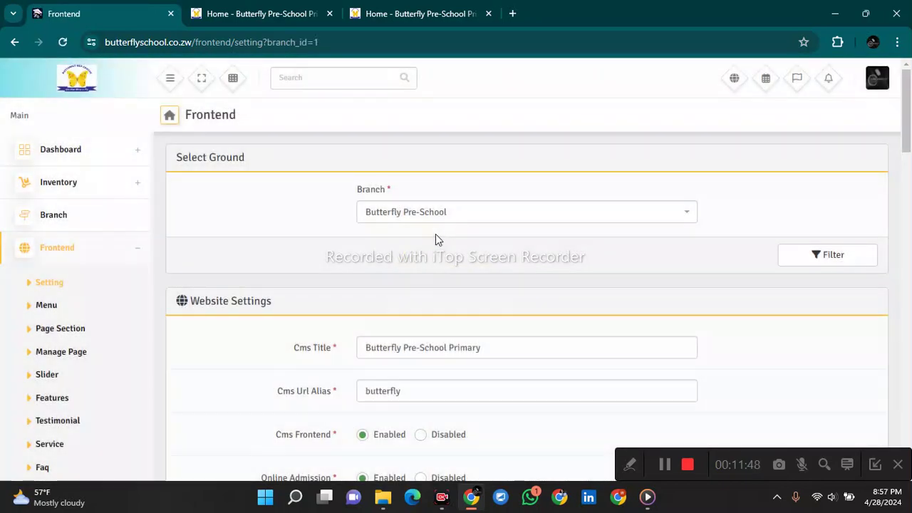
Step: Review the branch's website settings, from Cms Title and Online Admission to Working Hours, highlighting the Cms Title text
left_click_drag(906, 92, 908, 128)
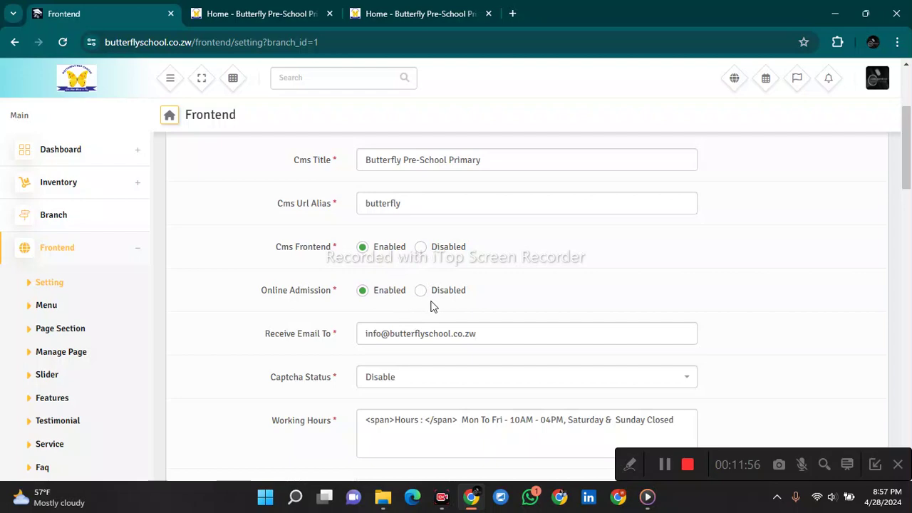
scroll(379, 300, "down", 2)
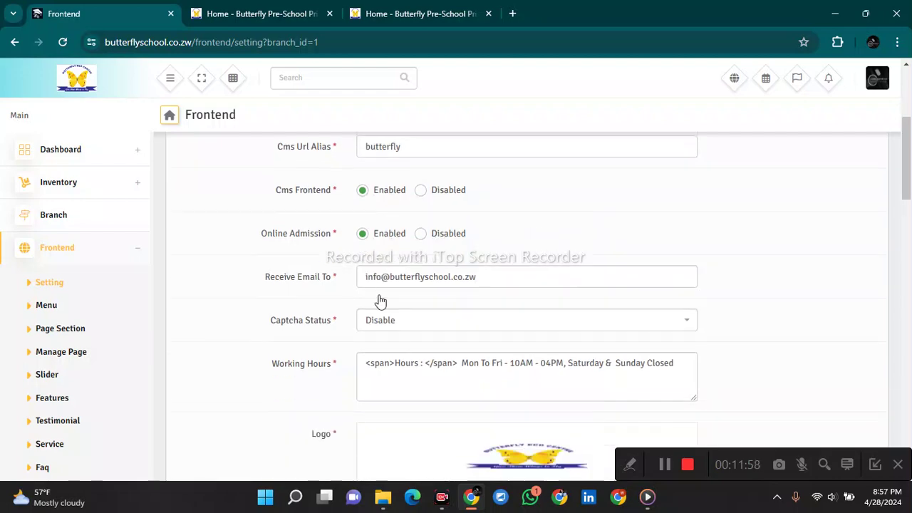
scroll(397, 229, "up", 2)
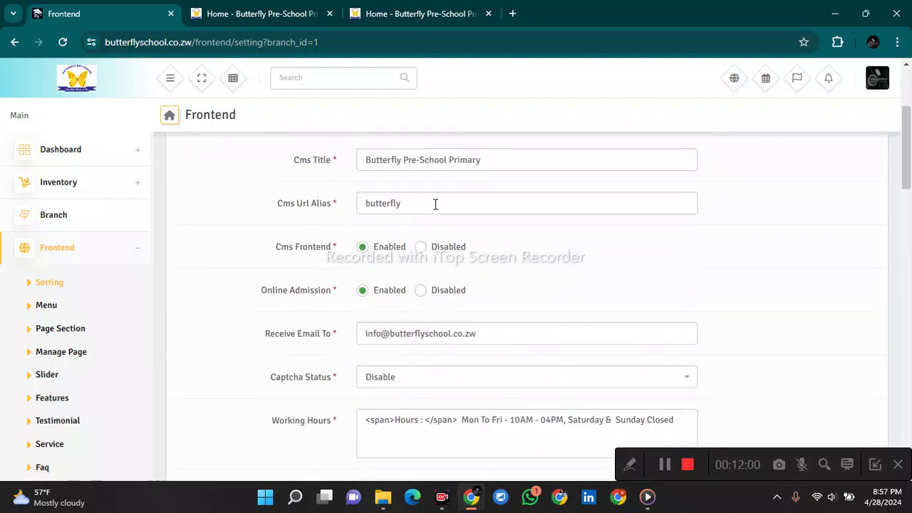
left_click_drag(491, 159, 364, 160)
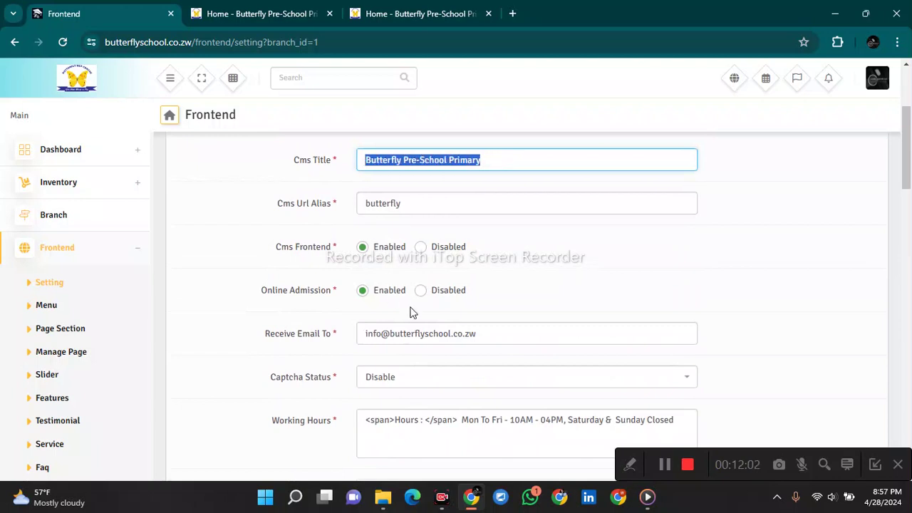
scroll(413, 308, "down", 2)
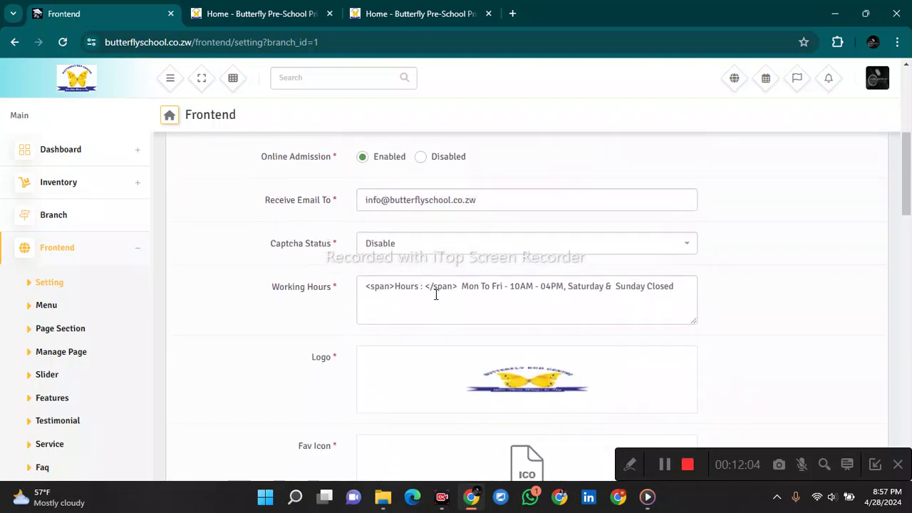
Step: Compare the Theme Options colours with the public website, and return to the logo and address settings
left_click_drag(907, 189, 910, 278)
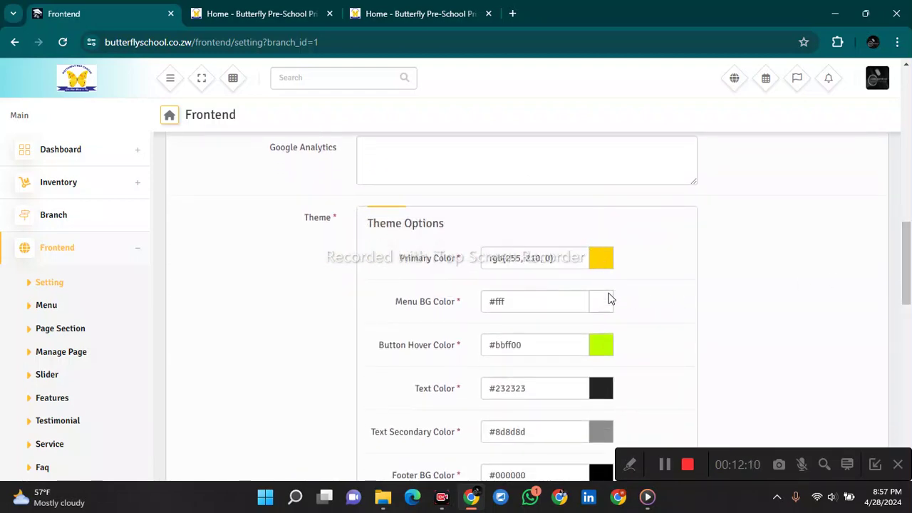
left_click(416, 13)
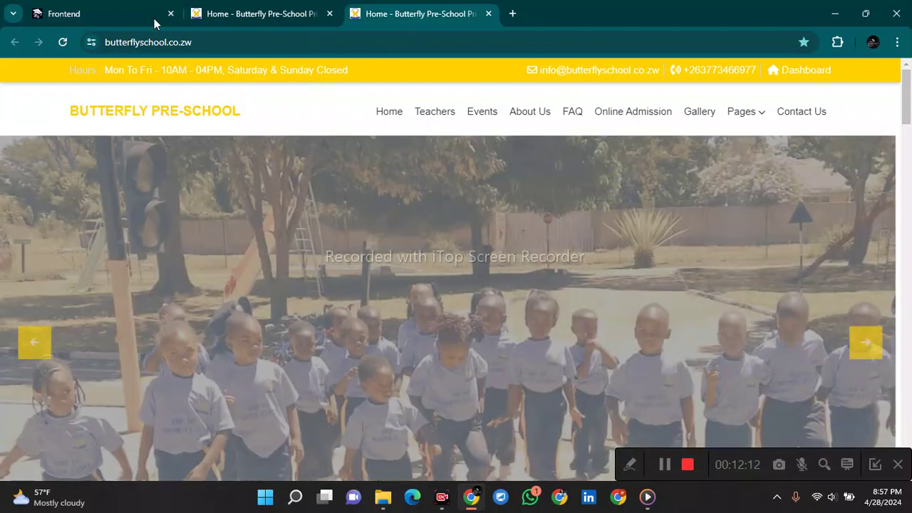
left_click(89, 9)
left_click_drag(907, 277, 908, 208)
scroll(45, 340, "down", 2)
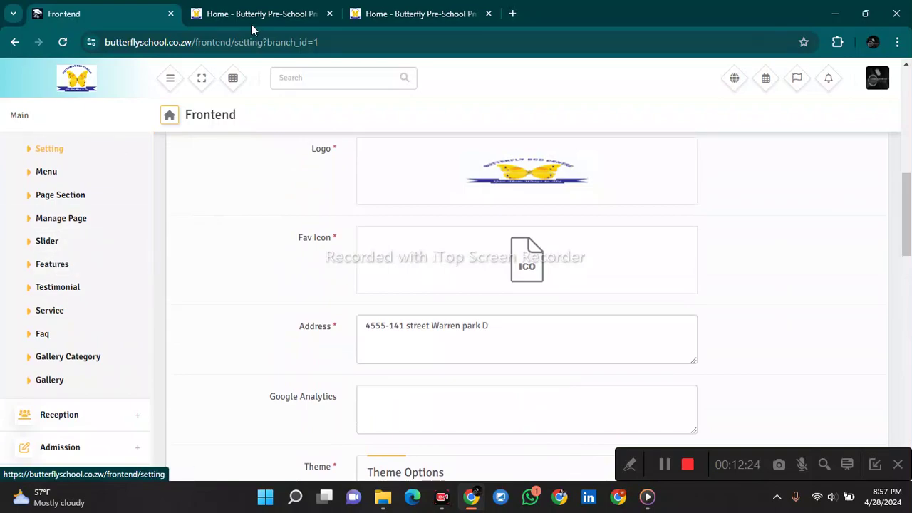
Step: Look through the public website's home page down to the Experience Teachers Team section, and return to the Frontend settings
left_click(427, 13)
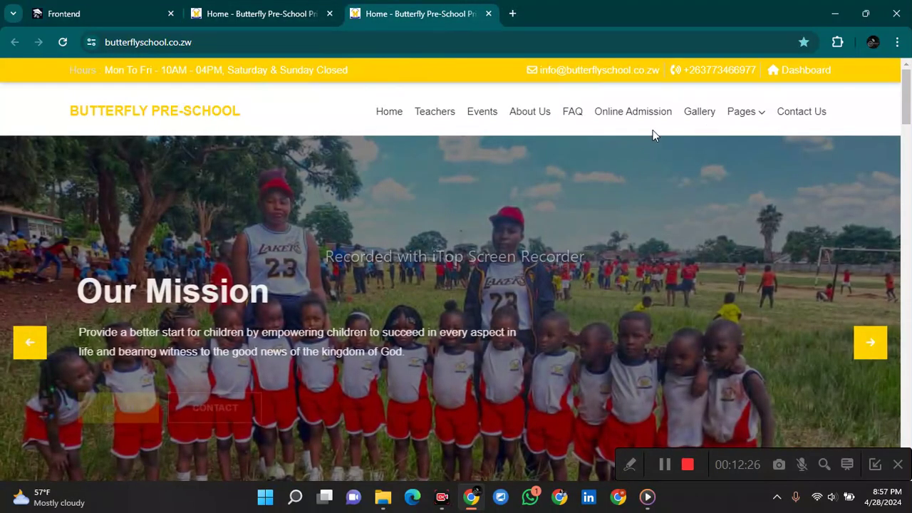
scroll(910, 150, "down", 2)
scroll(910, 150, "down", 8)
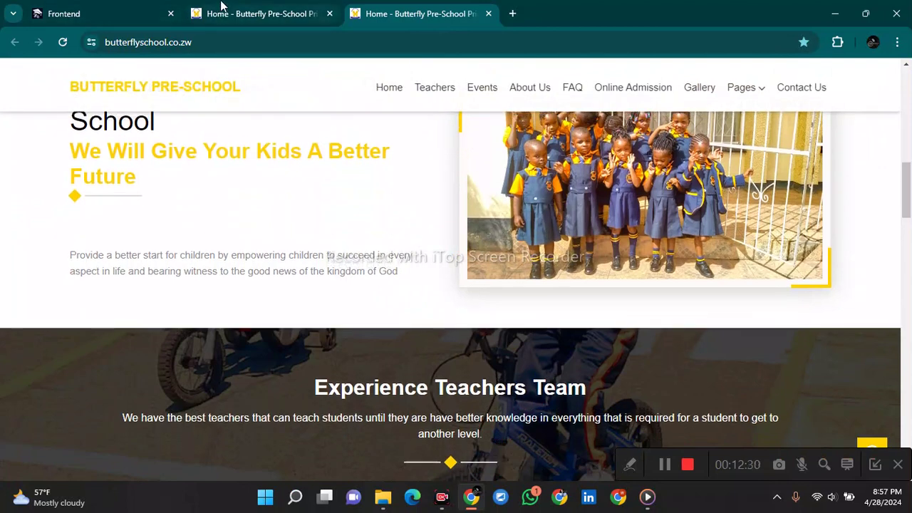
left_click(176, 10)
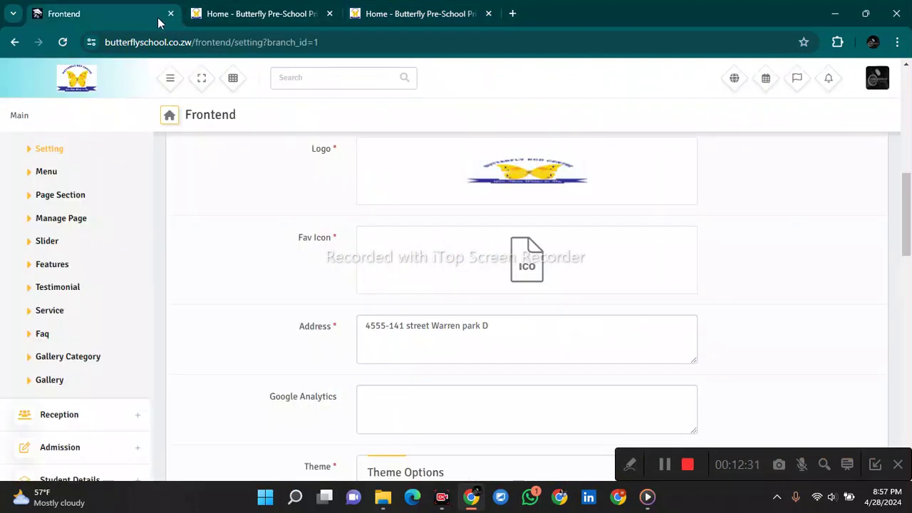
Step: View the Admission Enquiry and Call Log lists under Reception, leaving the Frontend and Reception submenus collapsed
left_click(201, 81)
left_click(100, 131)
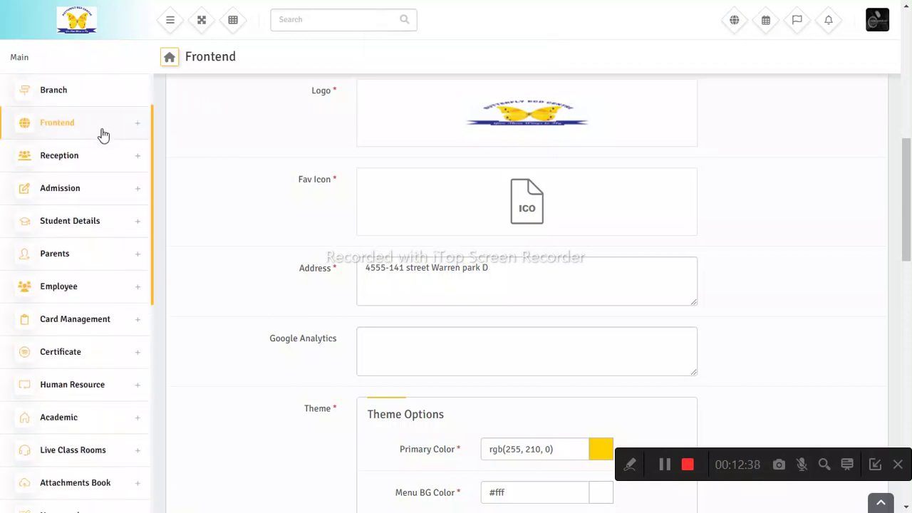
left_click(115, 160)
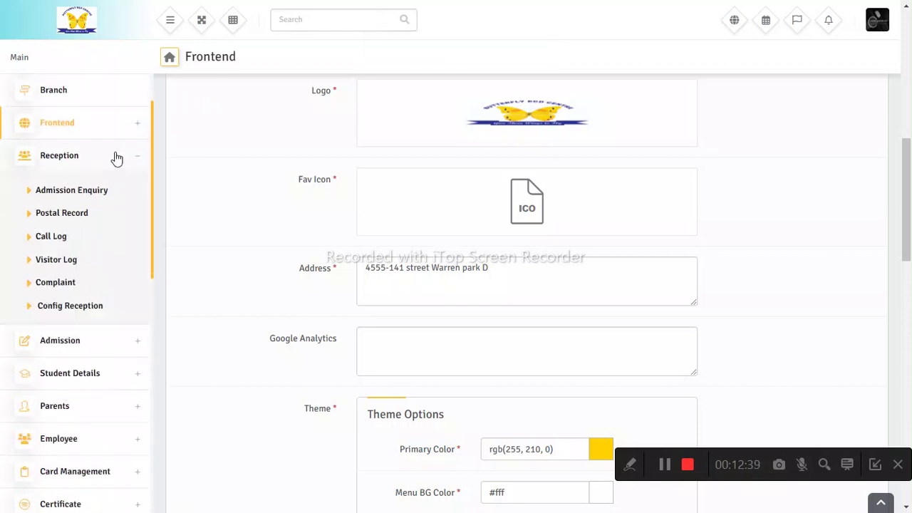
left_click(103, 191)
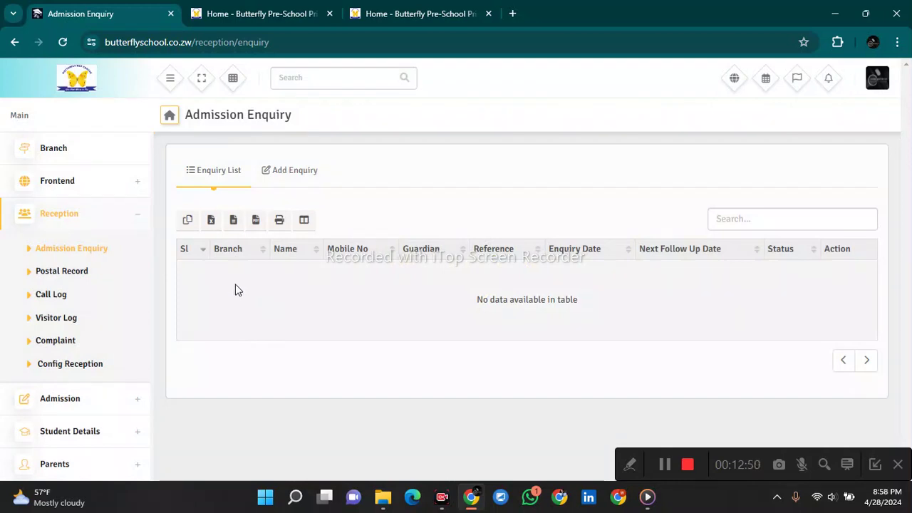
left_click(70, 301)
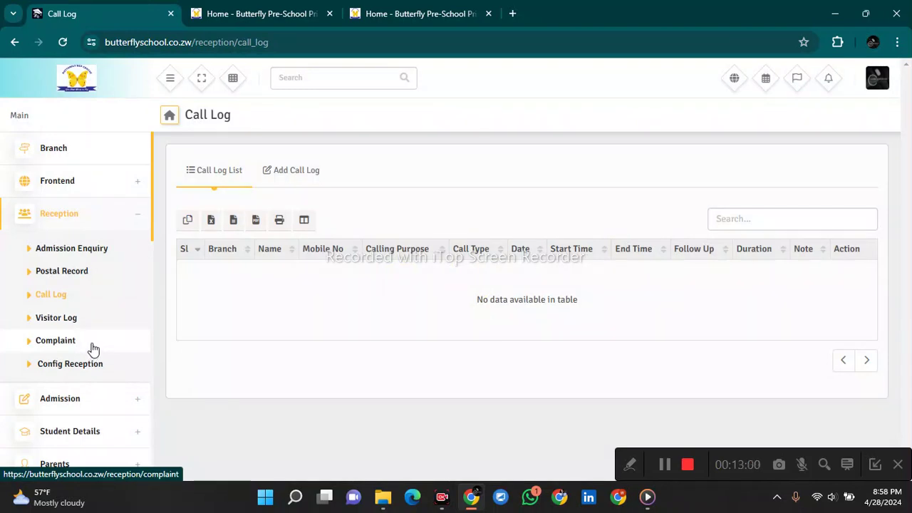
left_click(90, 220)
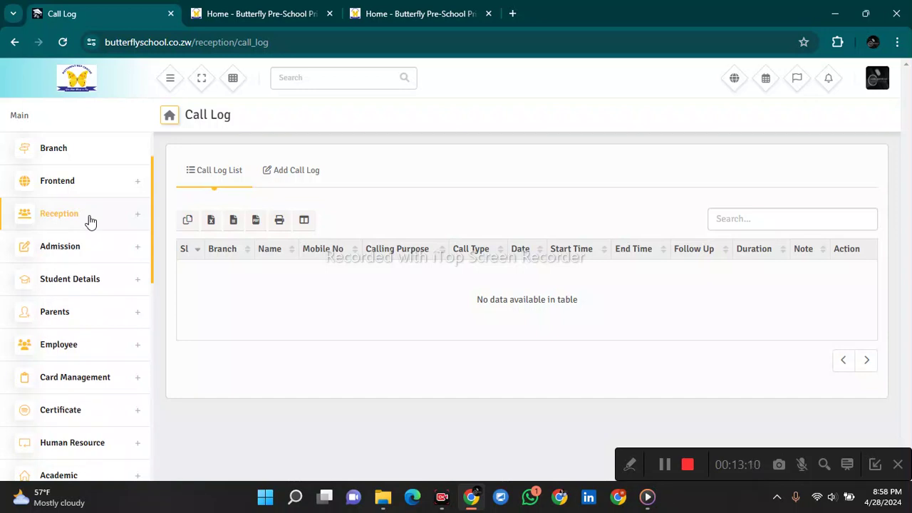
left_click(90, 222)
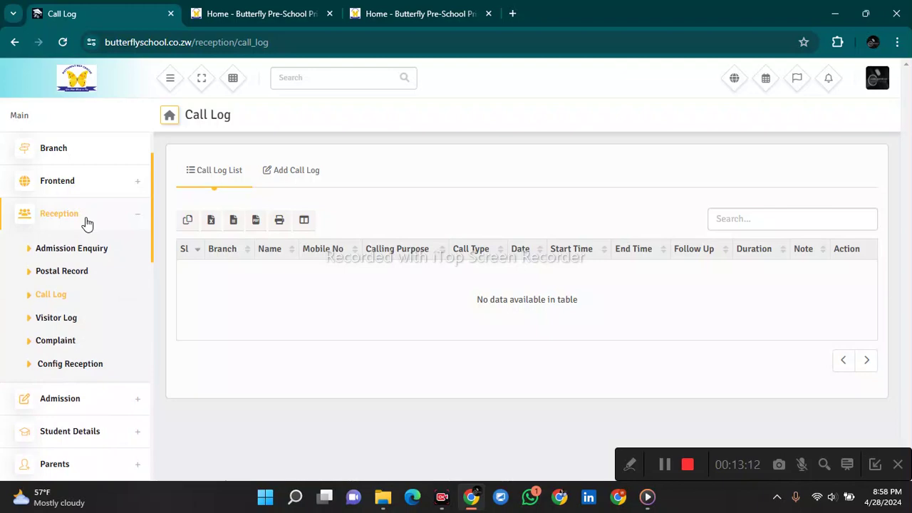
left_click(86, 223)
Step: Open the Create Admission form for the Butterfly Pre-School branch
left_click(93, 249)
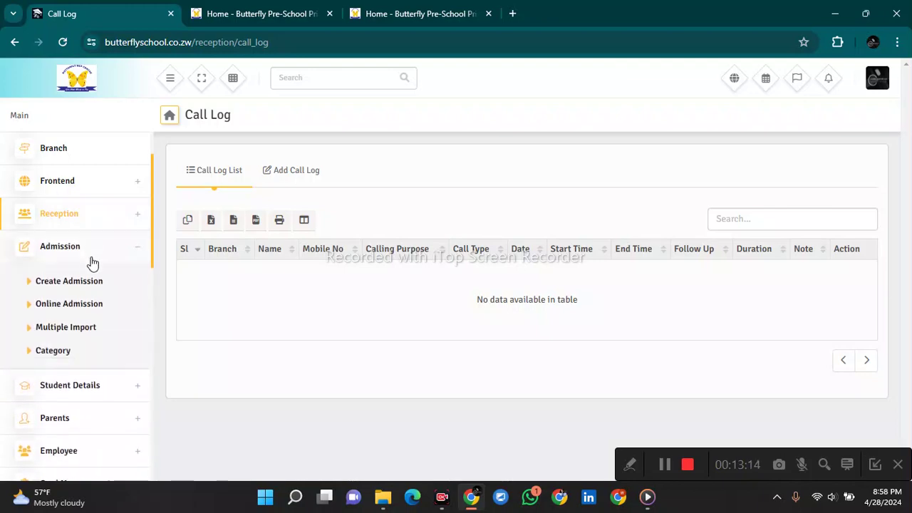
left_click(92, 282)
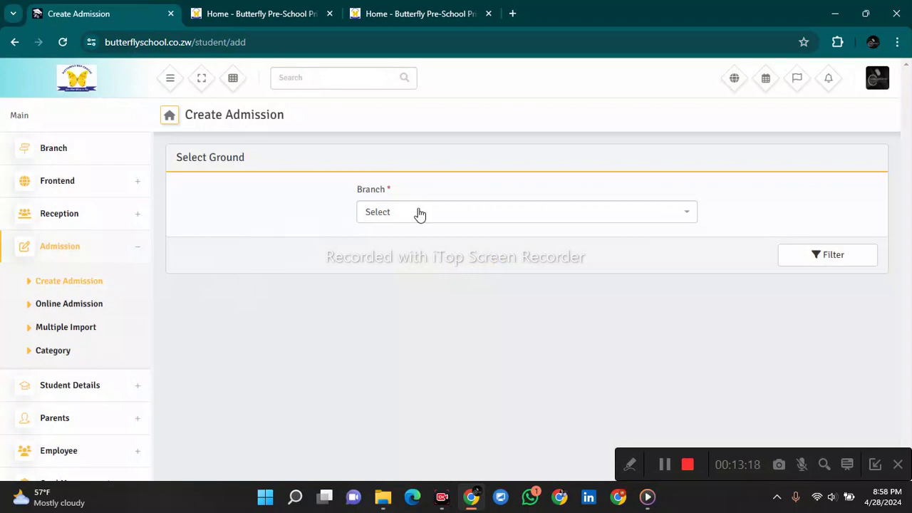
left_click(450, 211)
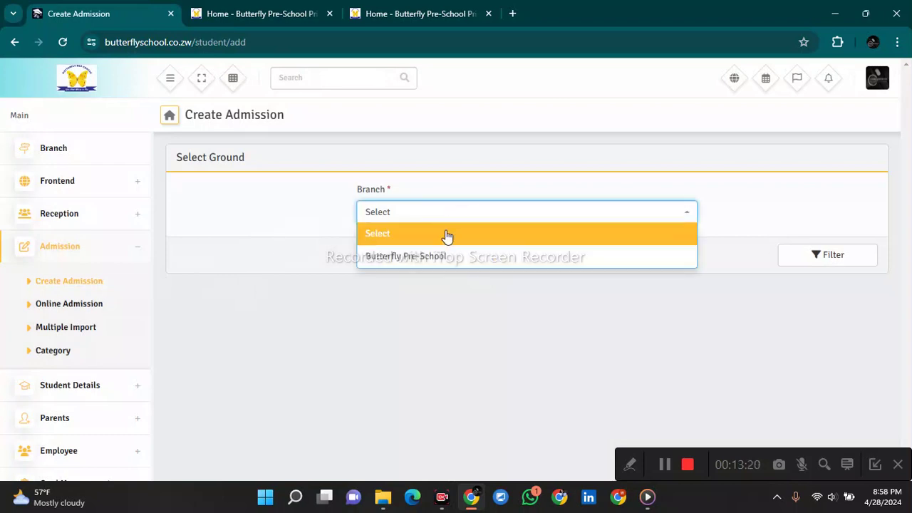
left_click(446, 257)
left_click(833, 258)
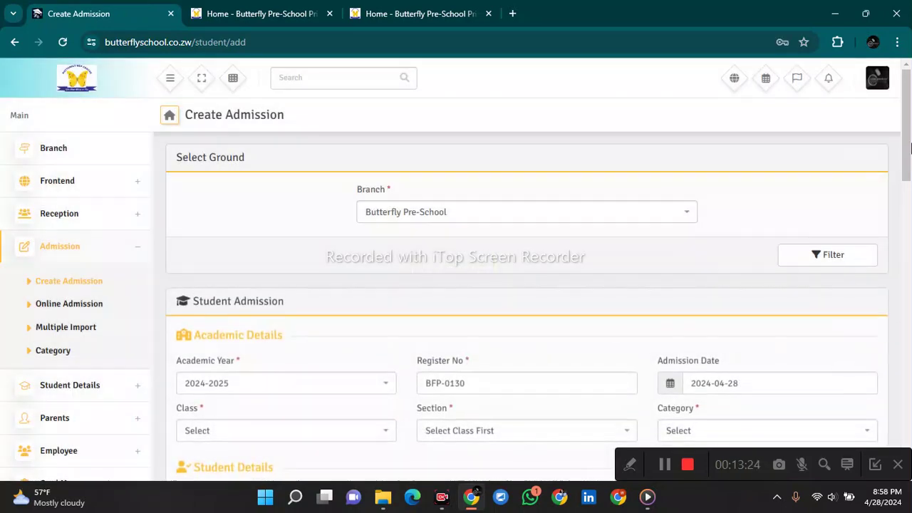
Step: Examine the student admission form from the academic and student details down to Previous School Details
left_click_drag(910, 140, 911, 230)
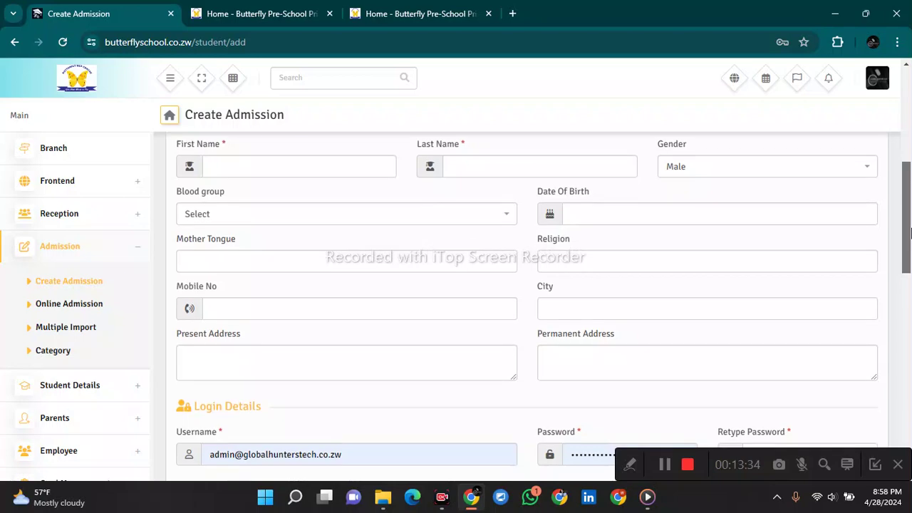
left_click_drag(910, 232, 910, 243)
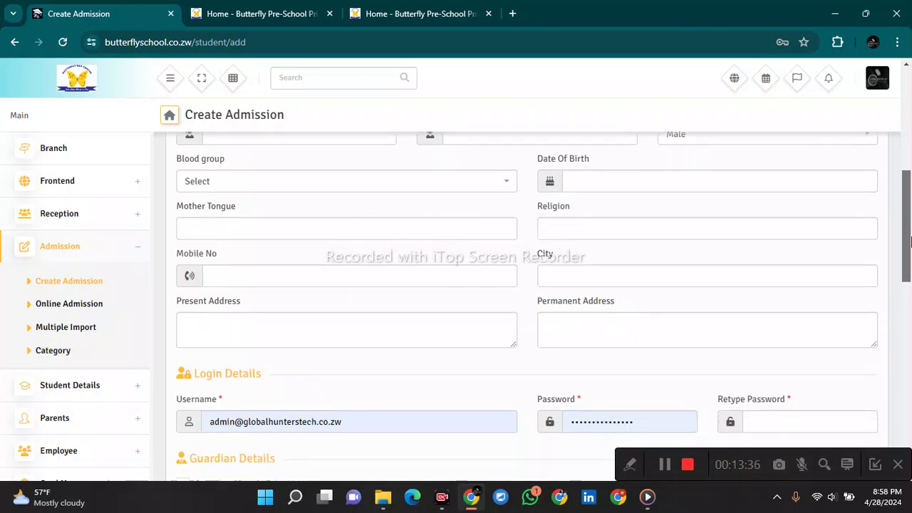
left_click_drag(910, 242, 909, 437)
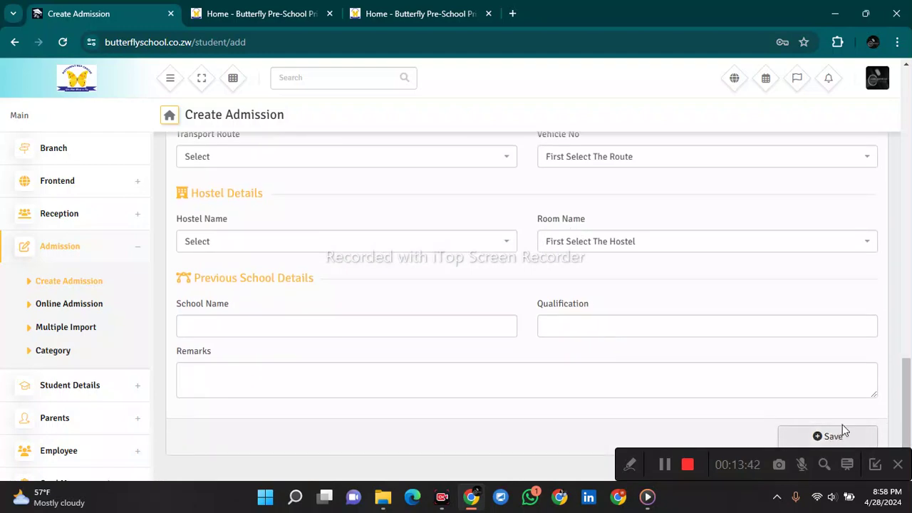
Step: Review the Register No, Class, Section and Category fields under Academic Details and the fields under Student Details
left_click_drag(910, 383, 888, 164)
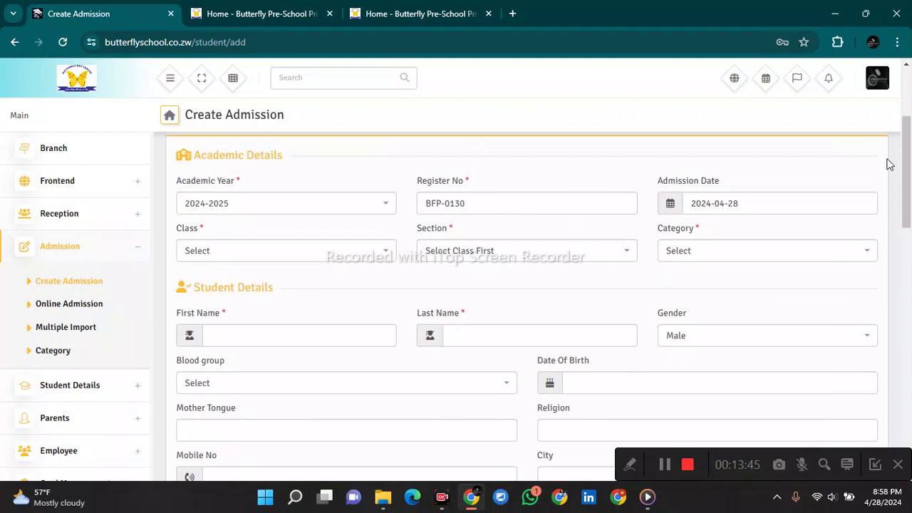
left_click(467, 206)
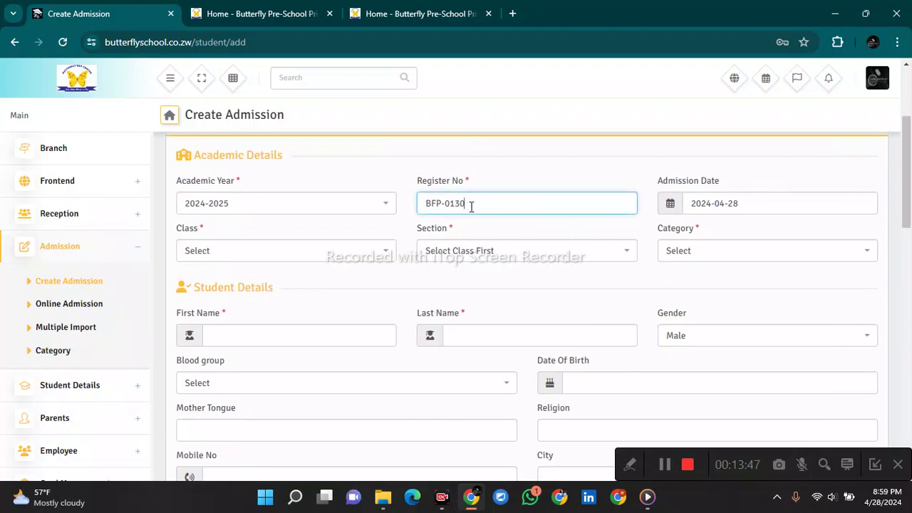
left_click(277, 253)
left_click(515, 255)
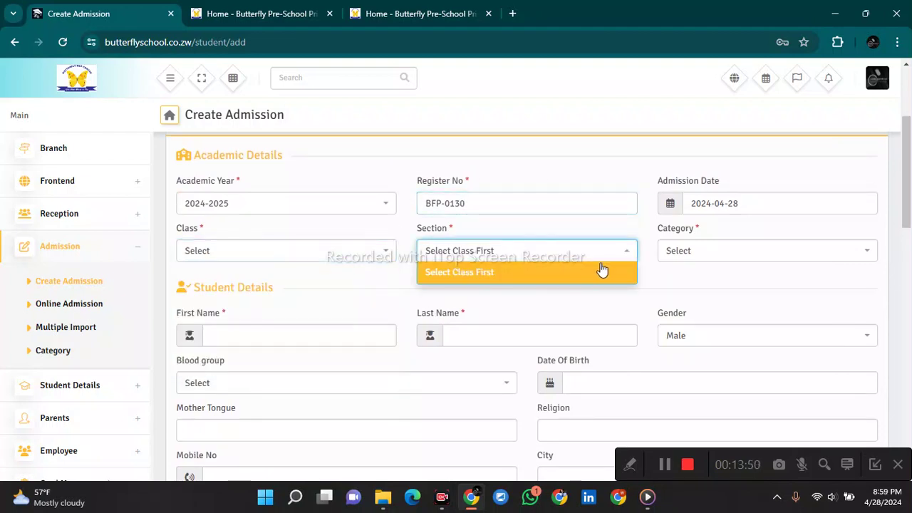
left_click(674, 251)
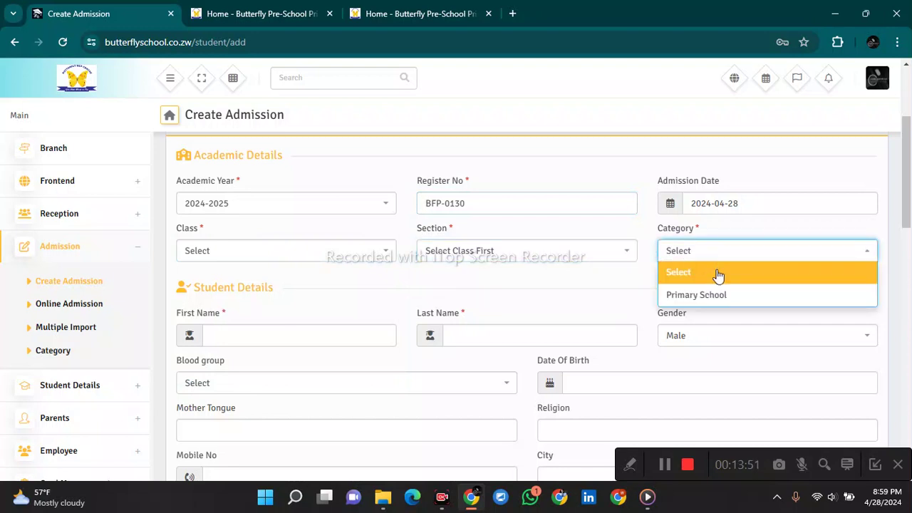
left_click(282, 313)
scroll(527, 285, "down", 2)
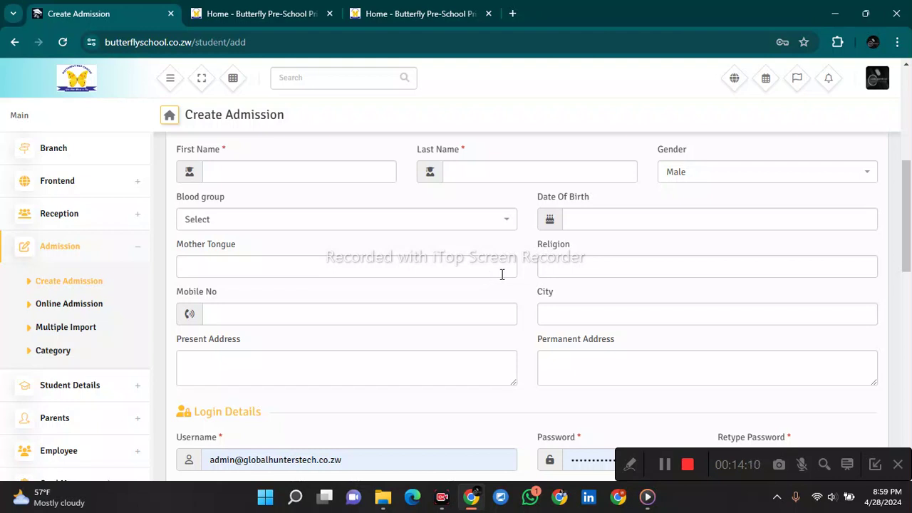
Step: Examine the Login Details section of the admission form, covering the username, password and retype password fields
left_click_drag(909, 243, 868, 279)
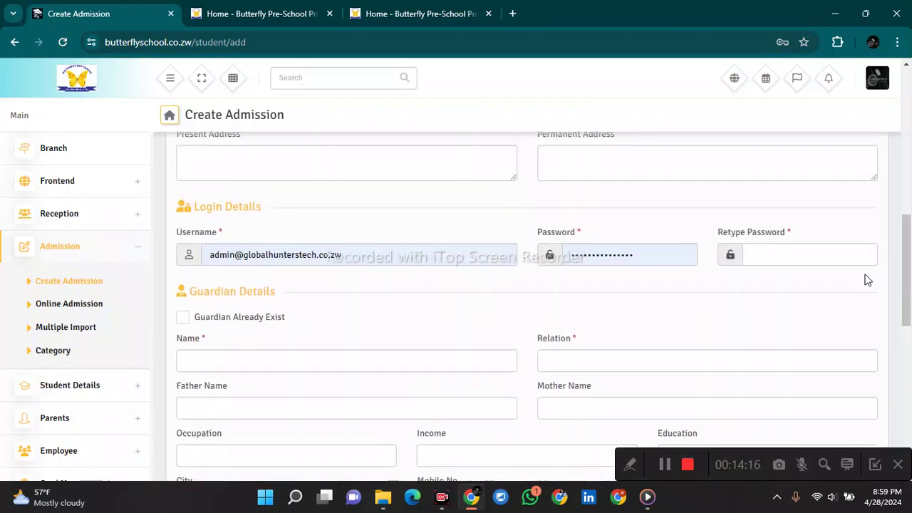
left_click_drag(808, 277, 505, 248)
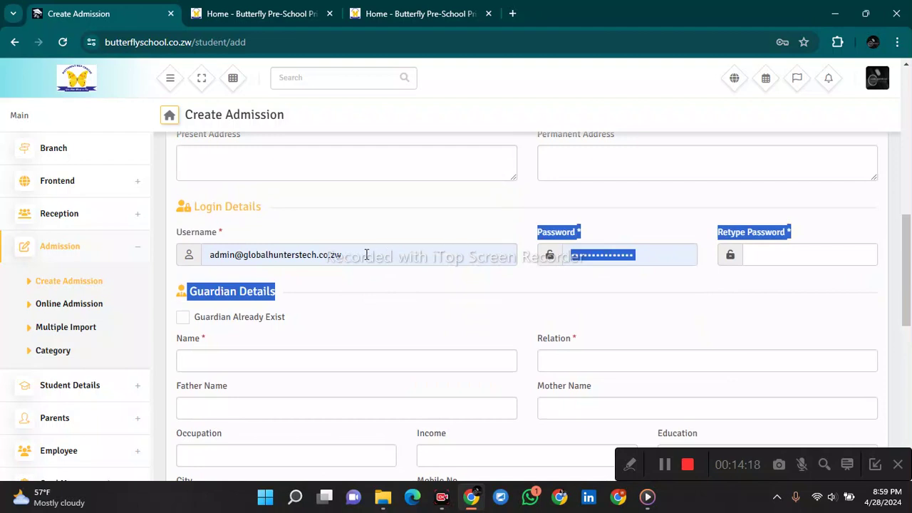
left_click_drag(295, 257, 333, 207)
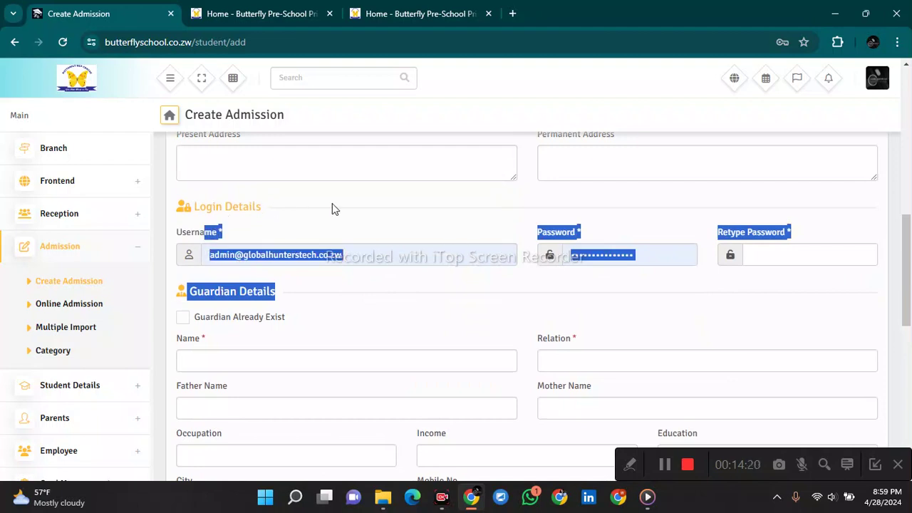
left_click(518, 290)
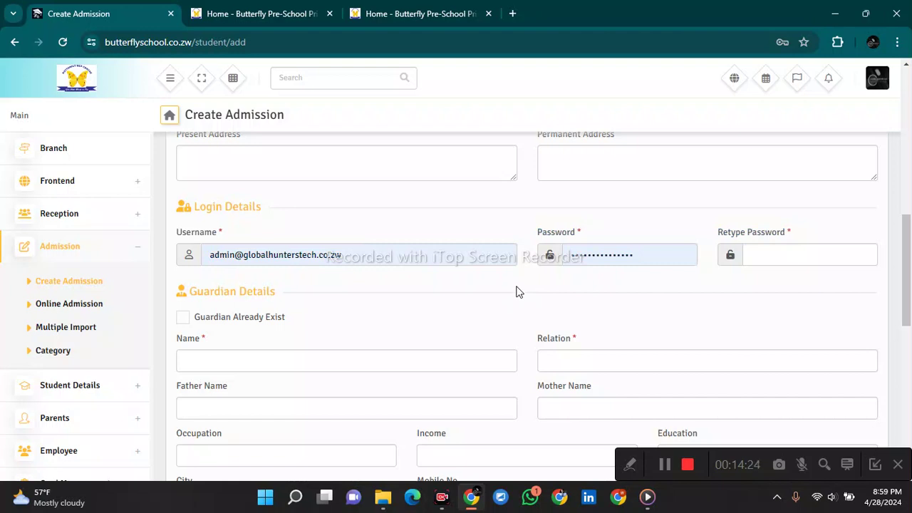
mouse_move(904, 244)
left_mouse_down()
mouse_move(904, 226)
mouse_move(903, 240)
left_mouse_up()
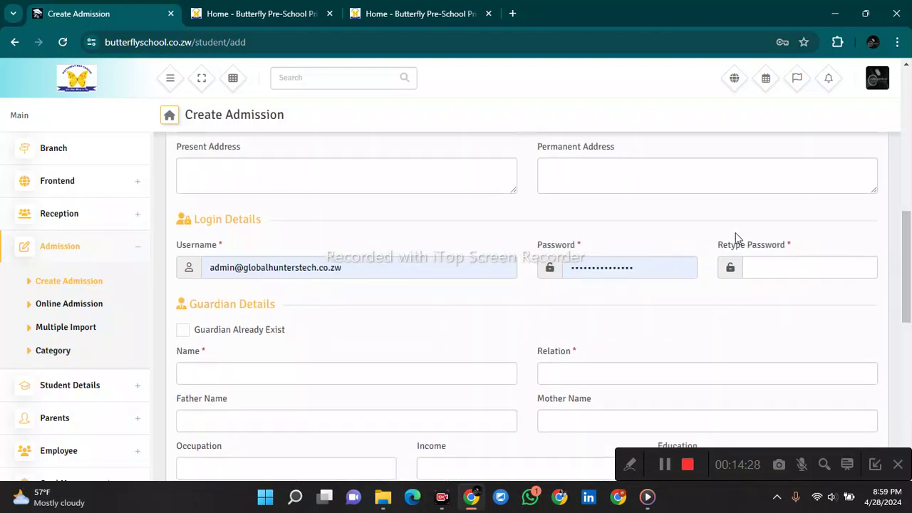
left_click_drag(159, 242, 744, 260)
left_click(739, 306)
Step: Enable Guardian Already Exist to view the available guardians, disable it again, and look over the guardian detail fields
left_click(186, 331)
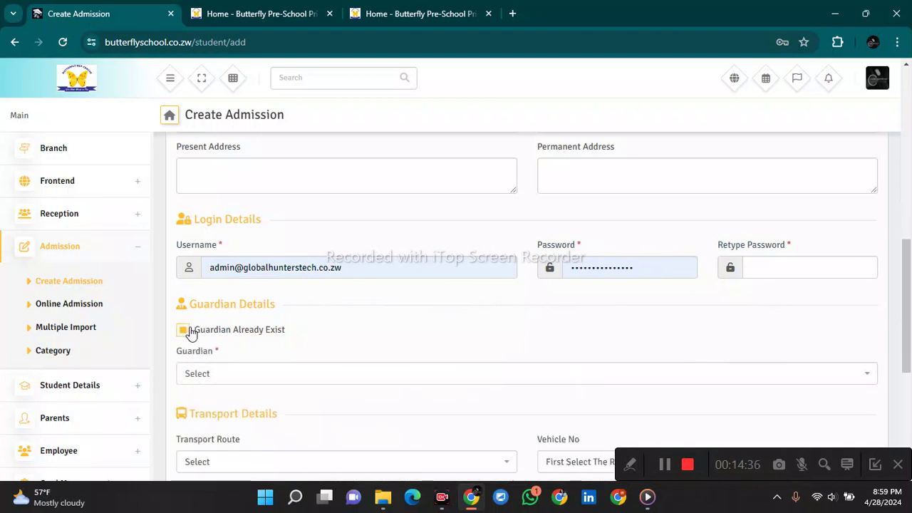
left_click(244, 375)
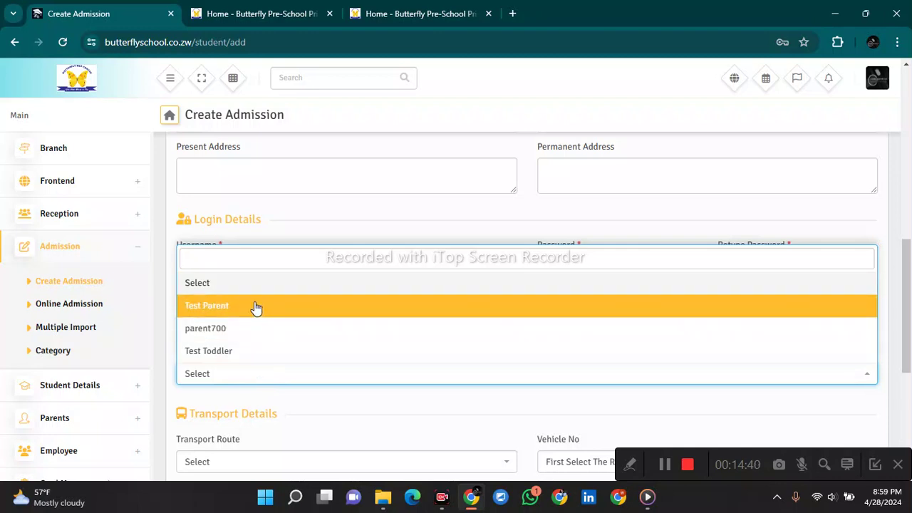
left_click(248, 236)
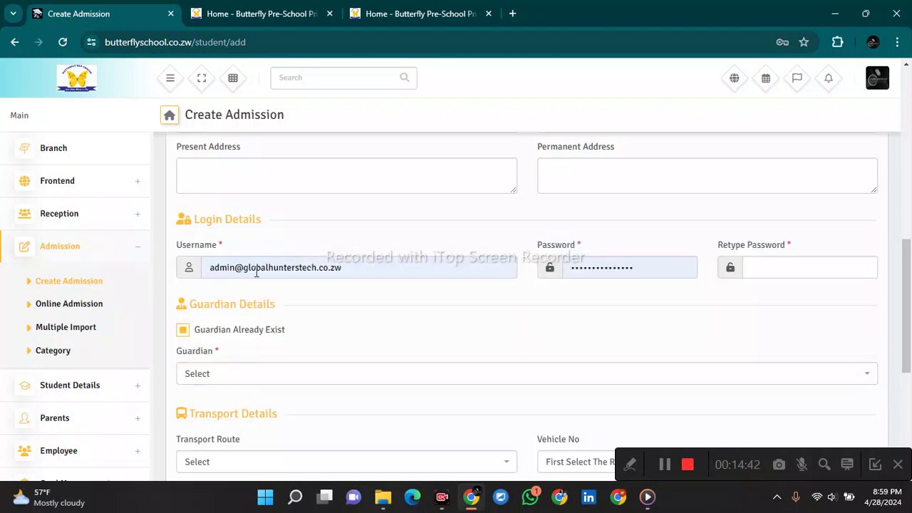
left_click(199, 332)
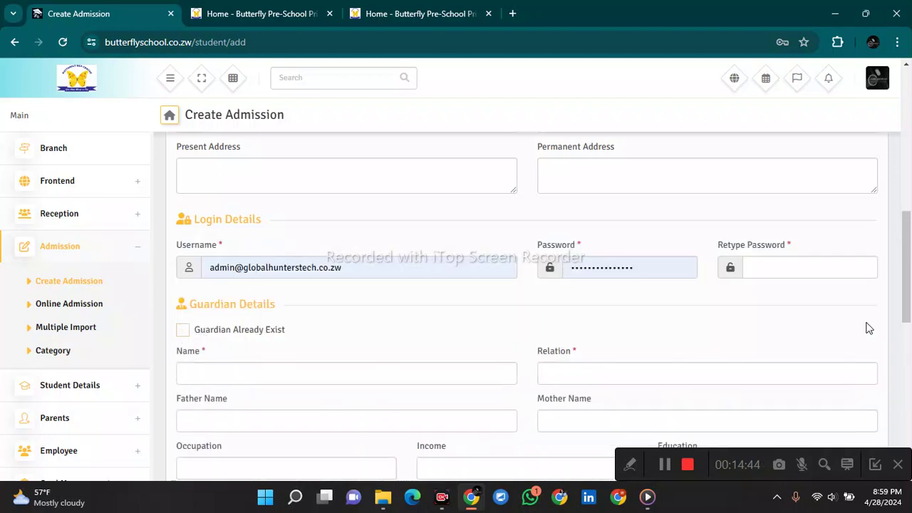
scroll(910, 285, "down", 2)
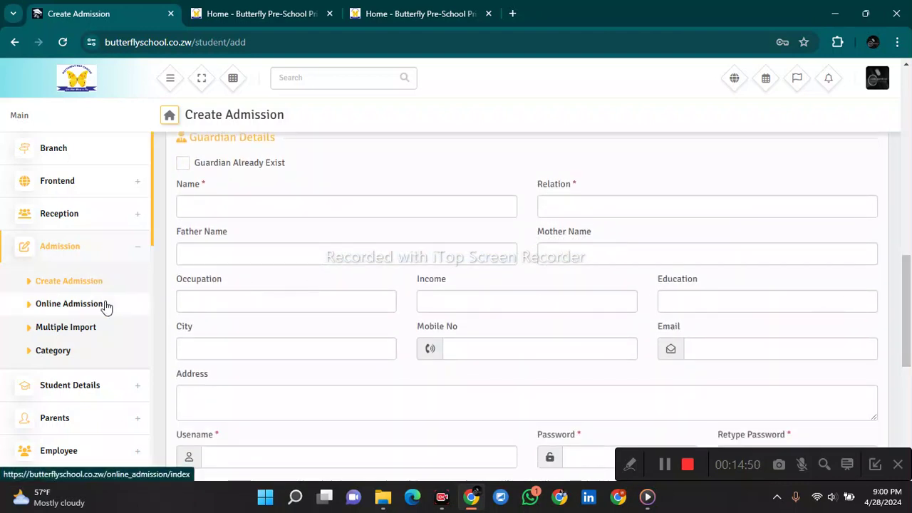
Step: Open the Online Admission student list, and look through the Online Admission form on the public website
left_click(67, 312)
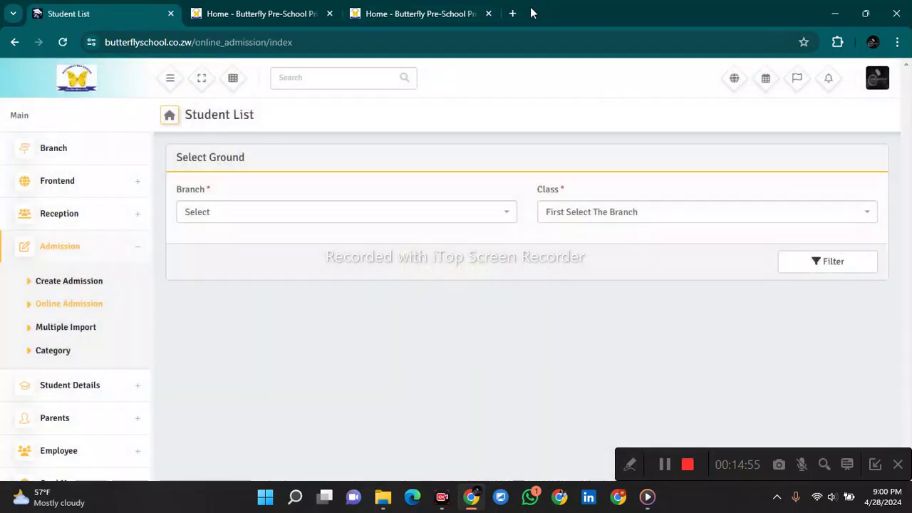
left_click(418, 14)
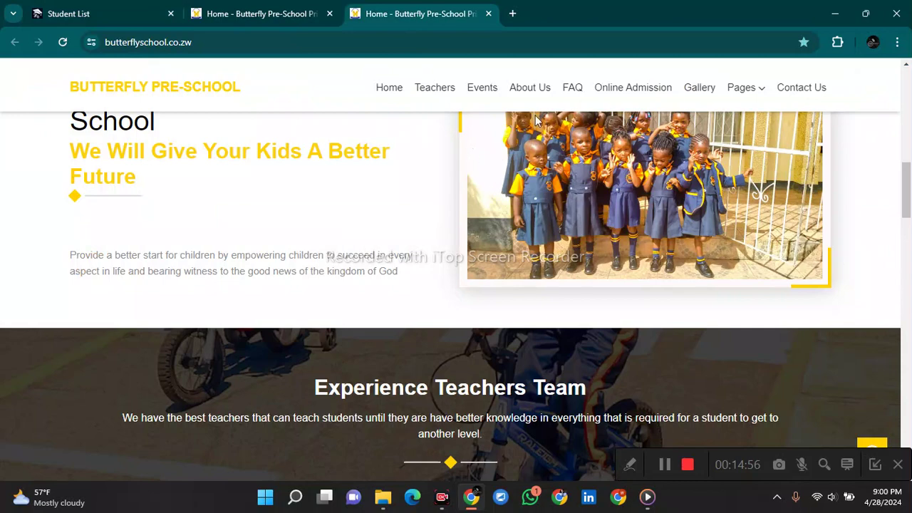
left_click(648, 87)
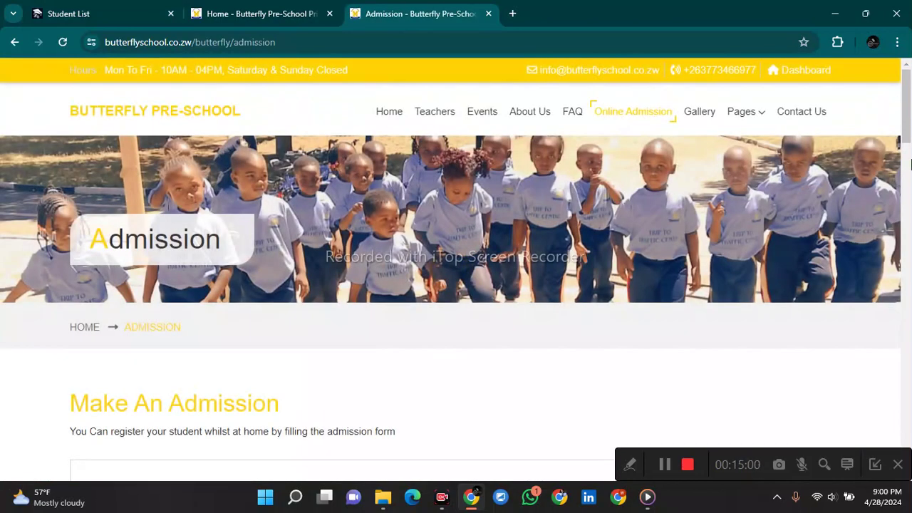
left_click(908, 220)
scroll(908, 235, "down", 10)
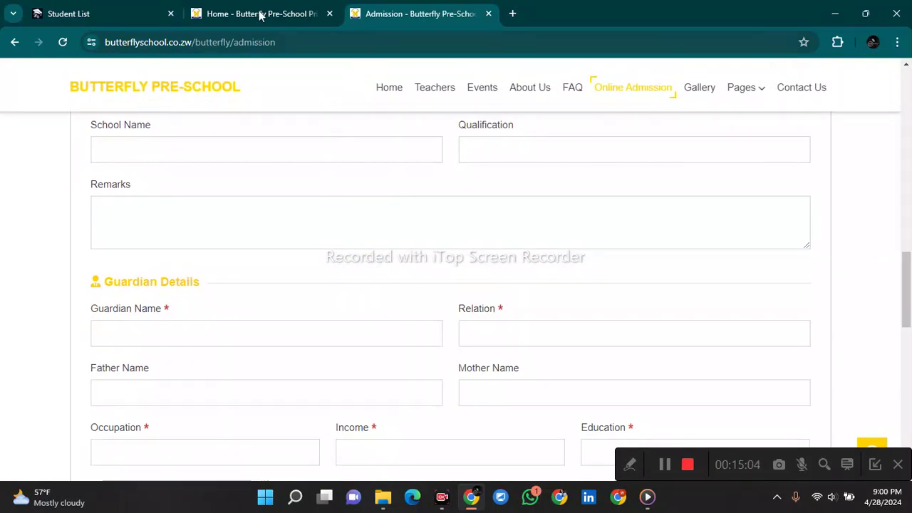
Step: Filter the Online Admission student list by the Butterfly Pre-School branch and Grade 1 class, and review the listed application
left_click(121, 10)
left_click(270, 212)
left_click(281, 259)
left_click(701, 222)
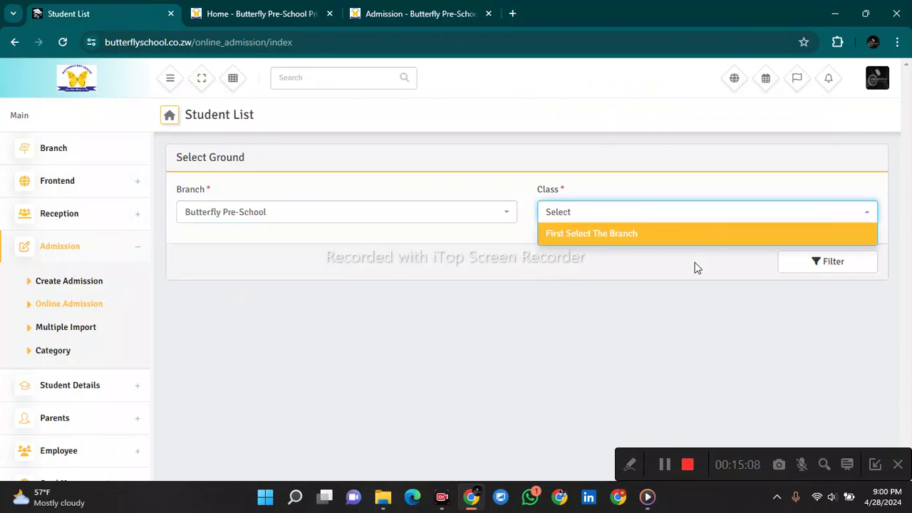
left_click(692, 212)
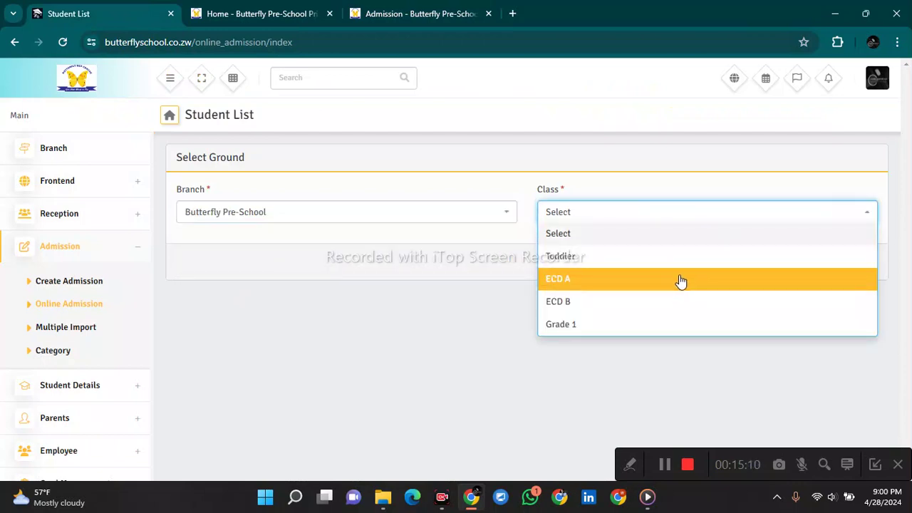
left_click(682, 322)
left_click(817, 275)
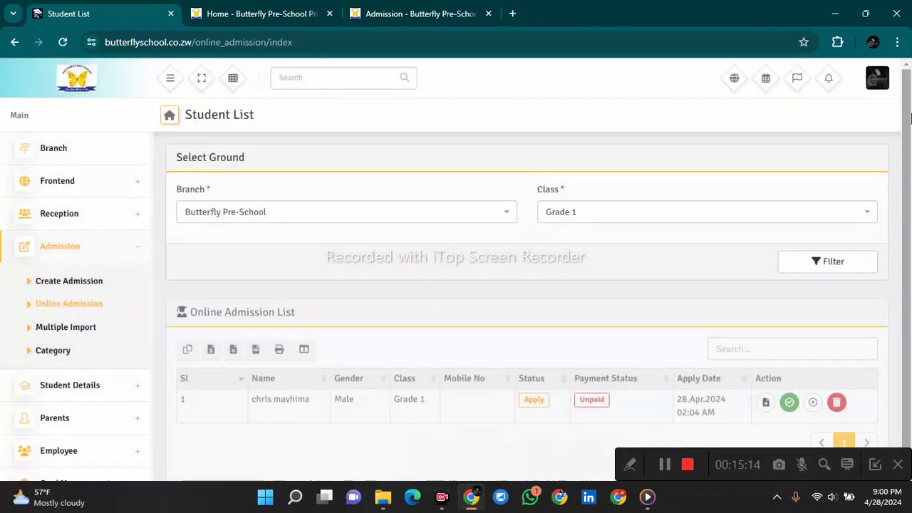
left_click_drag(910, 148, 911, 168)
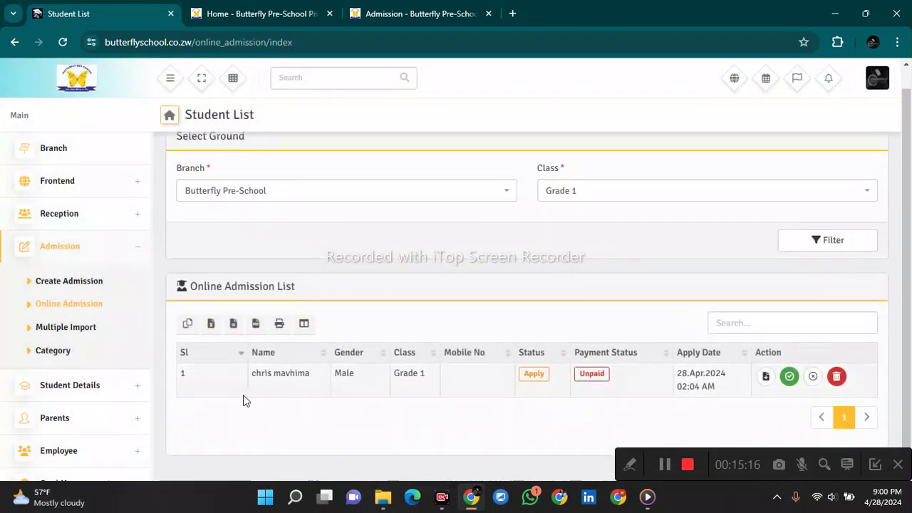
left_click_drag(202, 386, 837, 379)
left_click(695, 412)
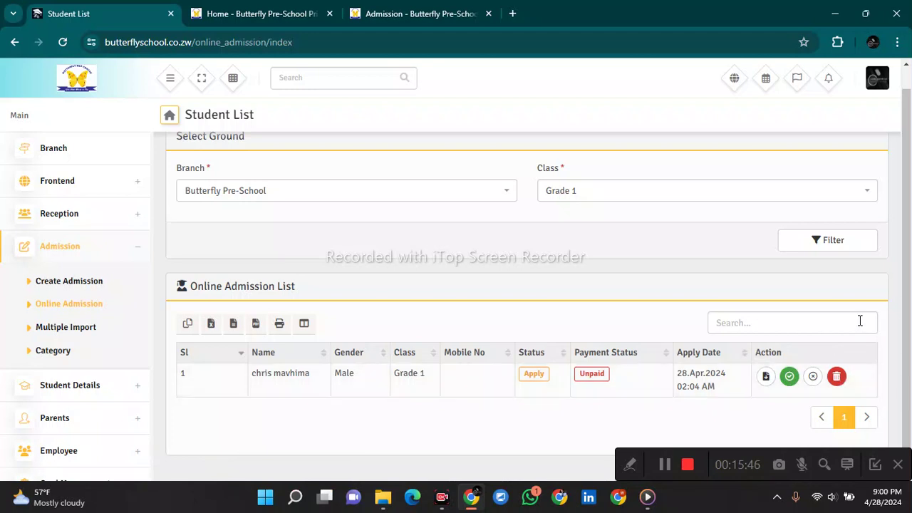
Step: Open the Multiple Import page for admissions and download the sample import file
left_click(76, 332)
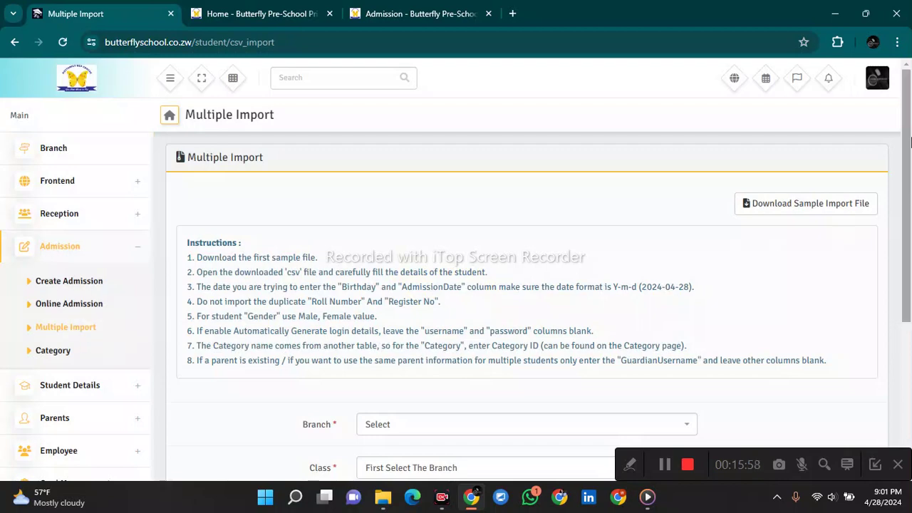
scroll(911, 192, "down", 2)
left_click_drag(910, 192, 910, 141)
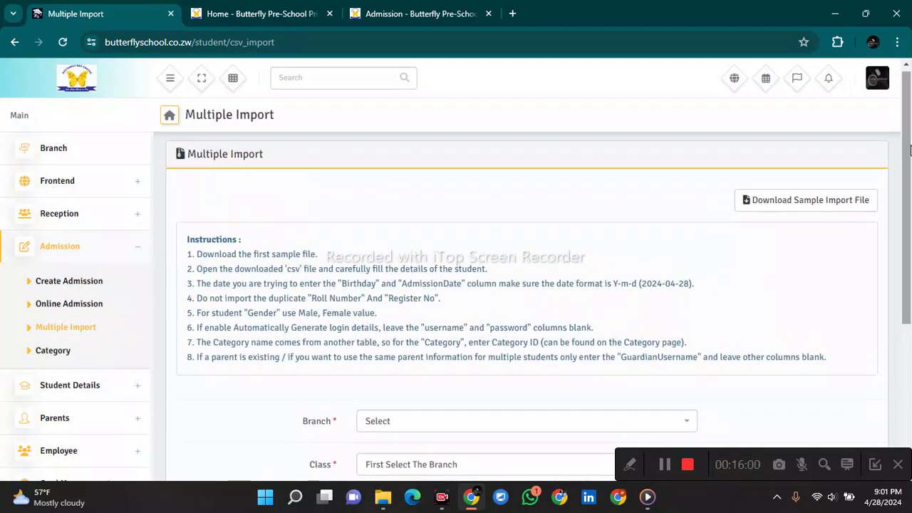
left_click(823, 204)
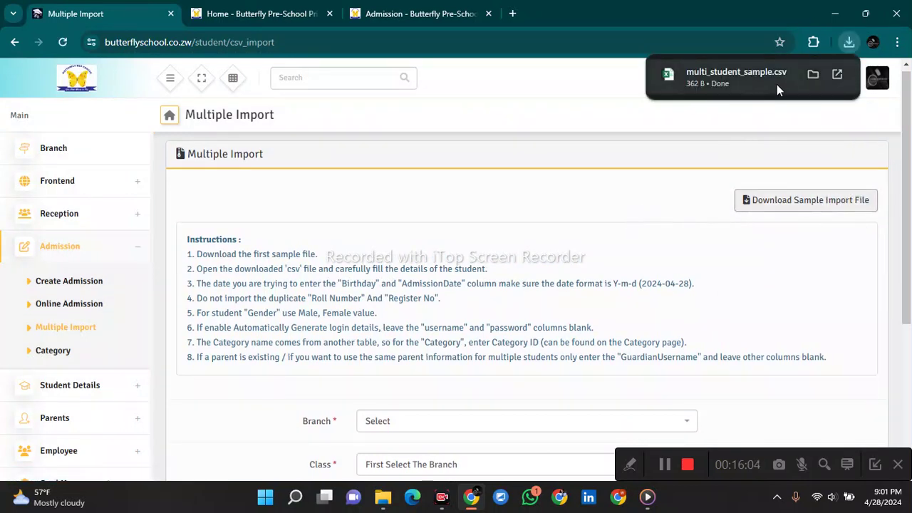
Step: Open multi_student_sample.csv in Excel, look over its student column headers, and close the workbook
left_click(776, 84)
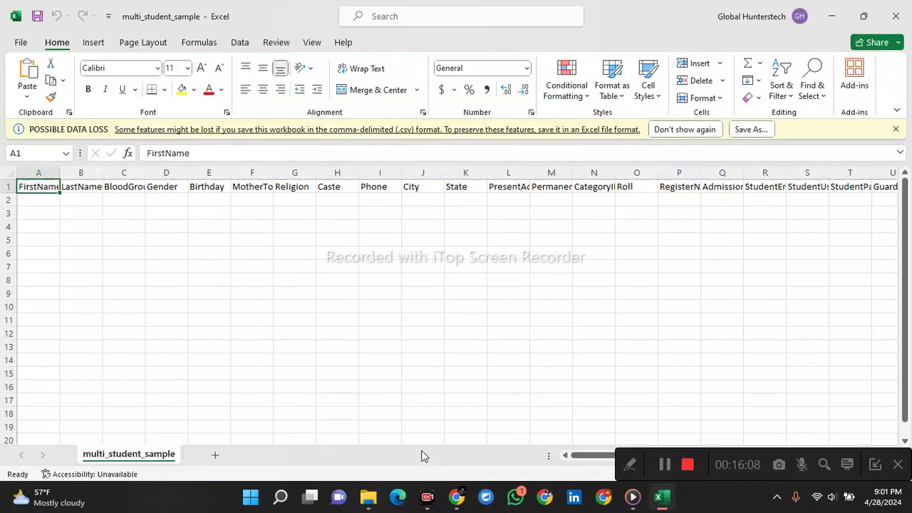
left_click_drag(88, 214, 174, 213)
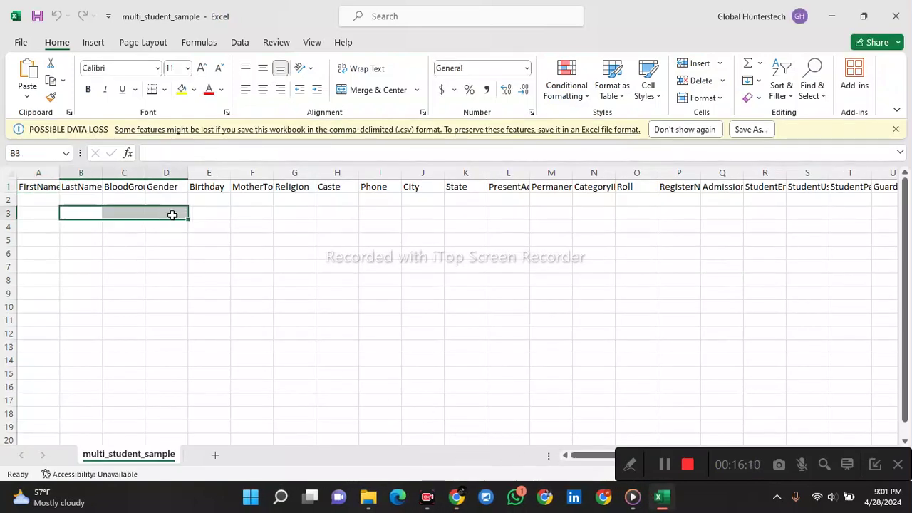
left_click_drag(598, 454, 490, 460)
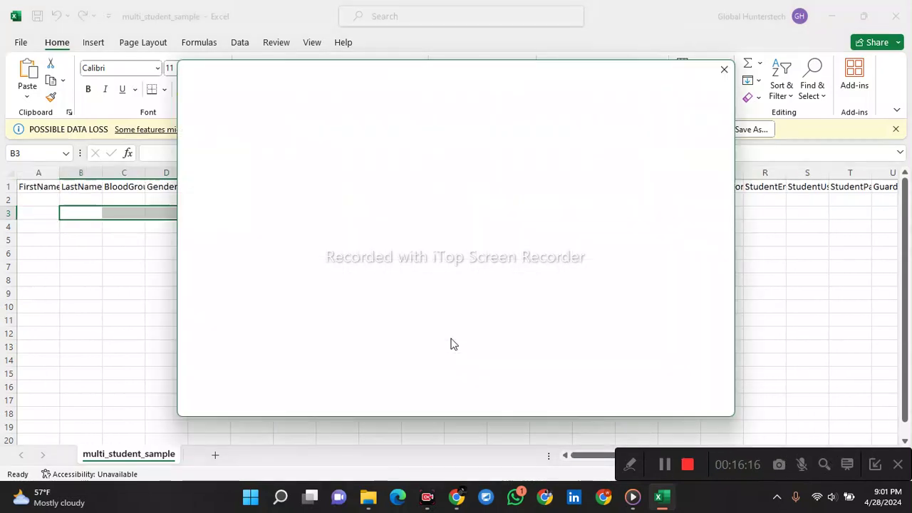
left_click(724, 69)
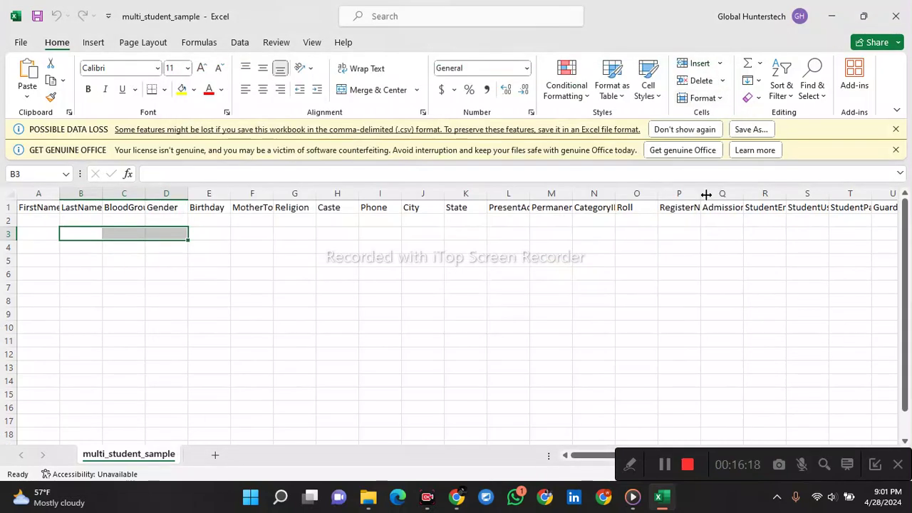
left_click(896, 15)
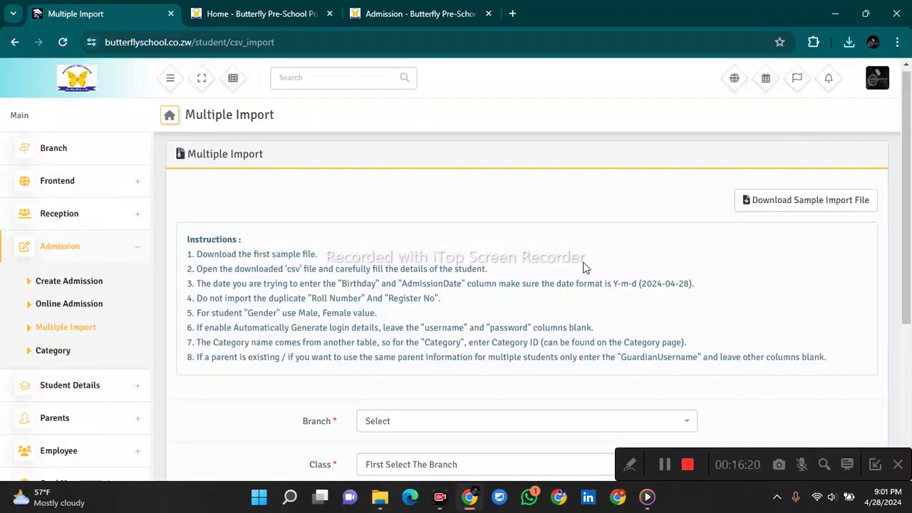
Step: Select the Butterfly Pre-School branch and the ECD A class for the multiple student import
scroll(910, 191, "down", 3)
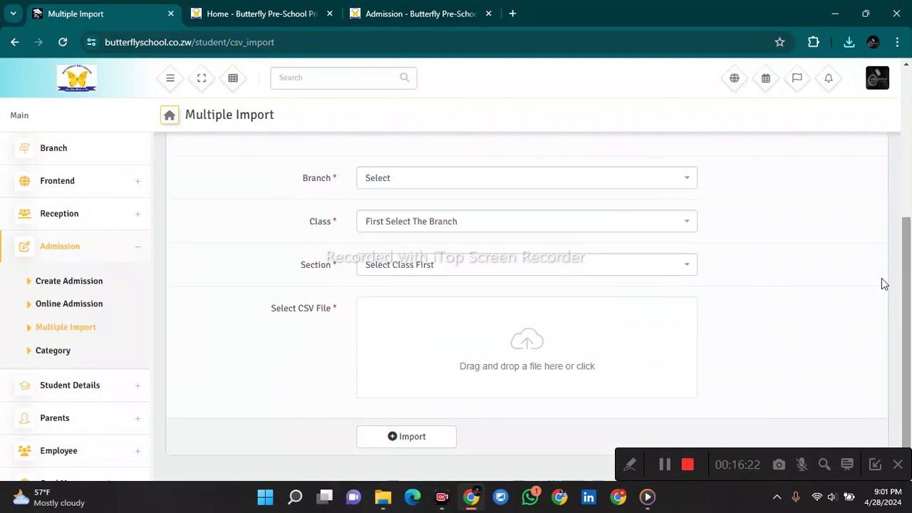
left_click(484, 189)
left_click(483, 221)
left_click(459, 229)
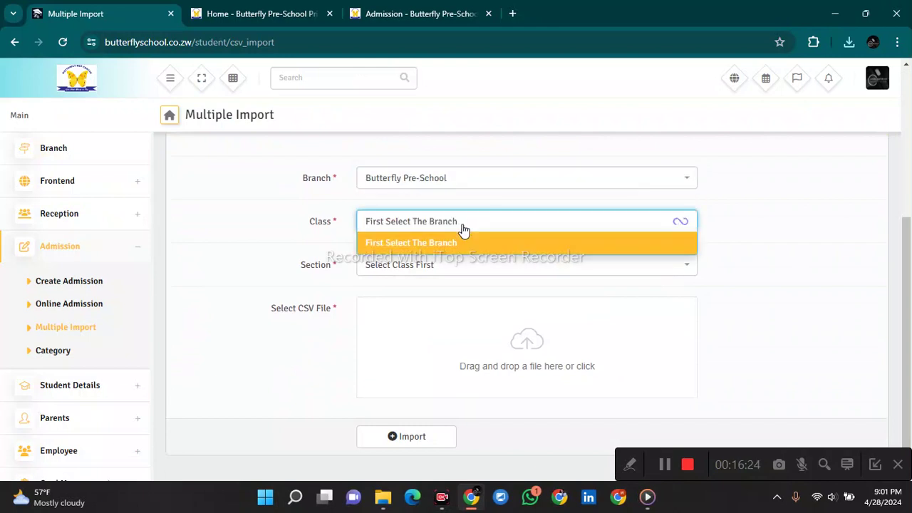
left_click(456, 230)
left_click(456, 230)
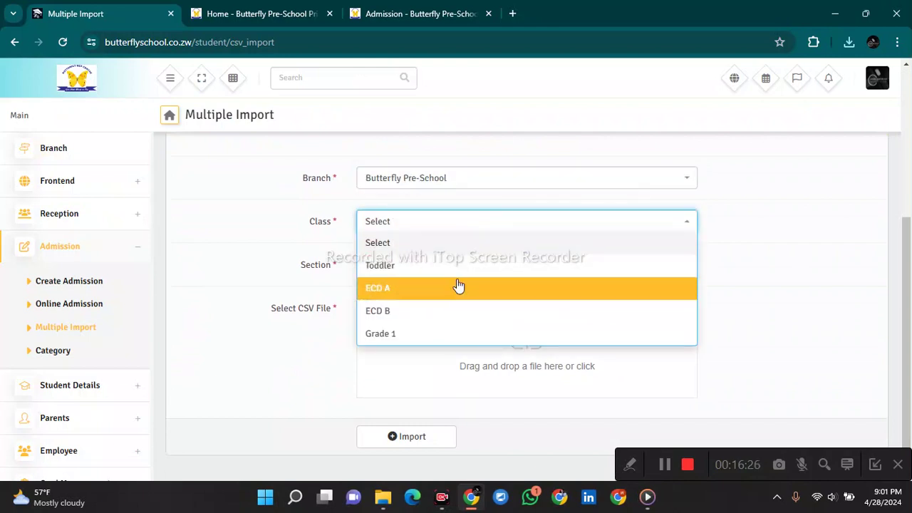
left_click(456, 287)
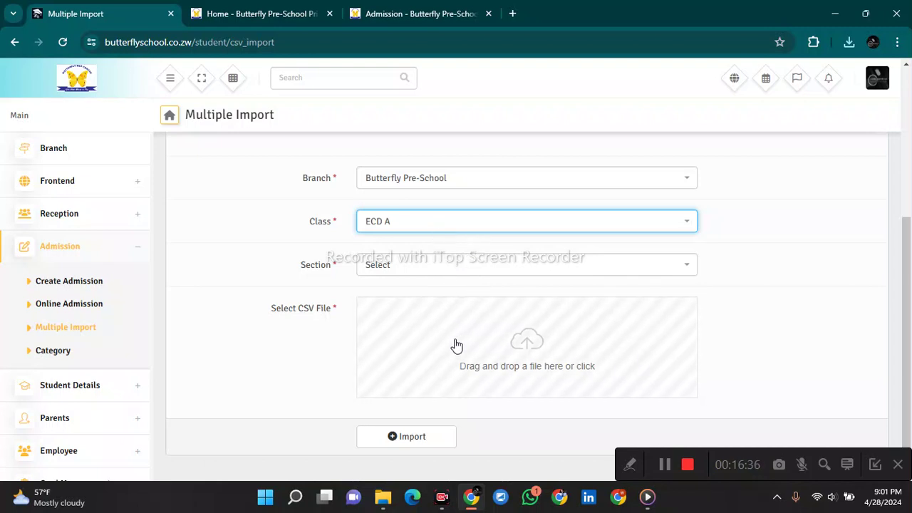
Step: Attach multi_student_sample.csv from the Downloads folder as the CSV file for the import
left_click(512, 362)
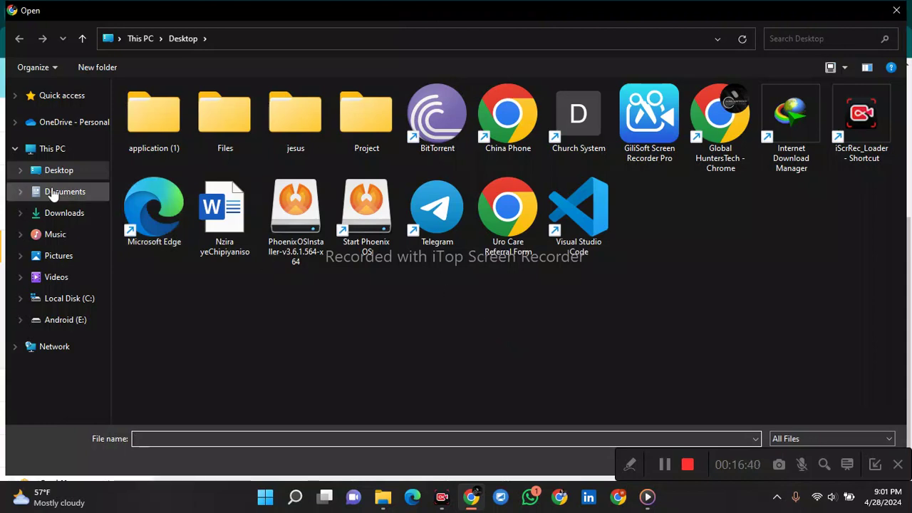
left_click(64, 215)
double_click(212, 117)
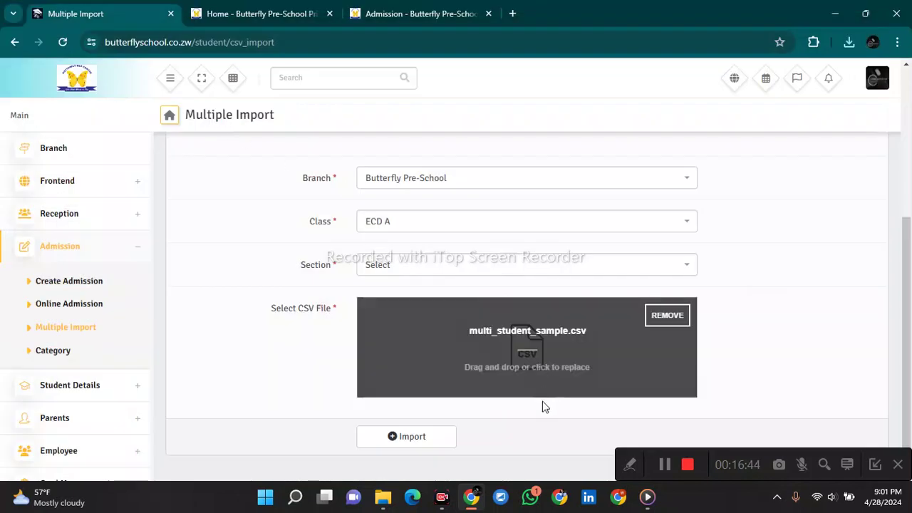
Step: Reread the import instruction on filling in the CSV file, and view the student Category page under Admission
left_click_drag(910, 267, 911, 156)
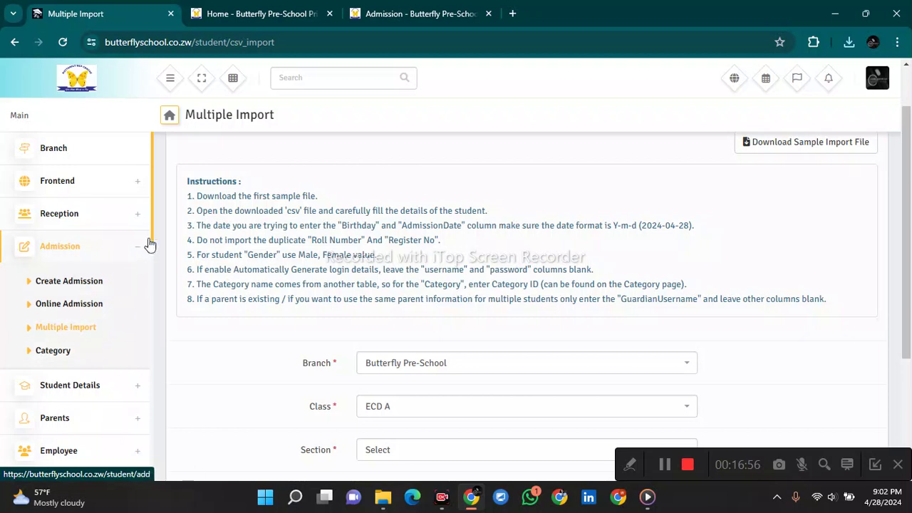
left_click_drag(154, 209, 159, 230)
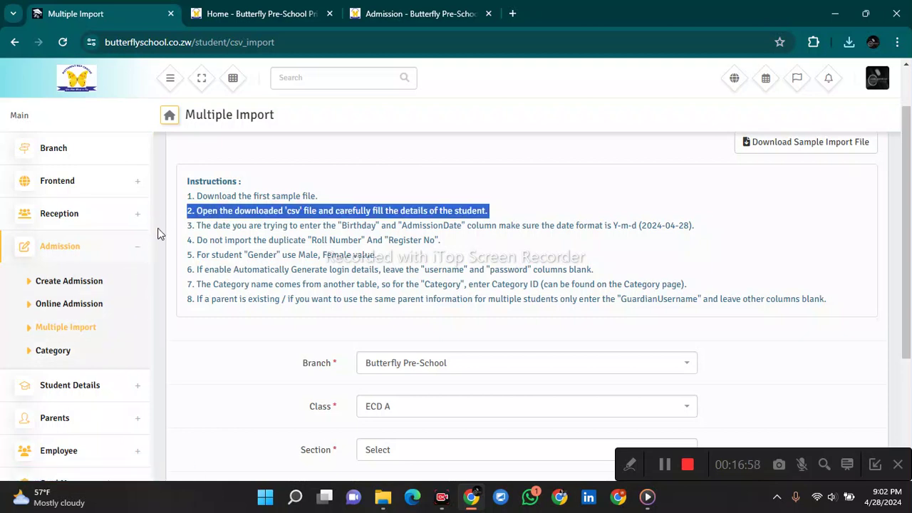
left_click(161, 274)
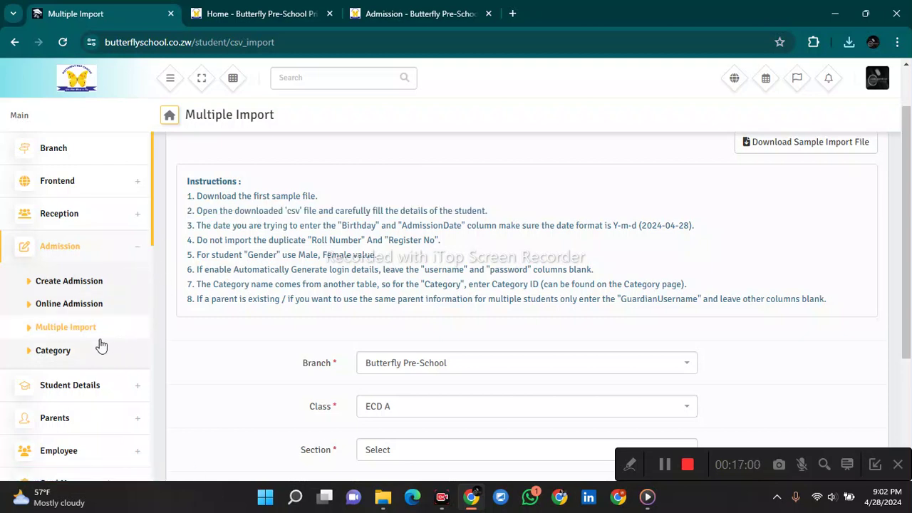
left_click(62, 351)
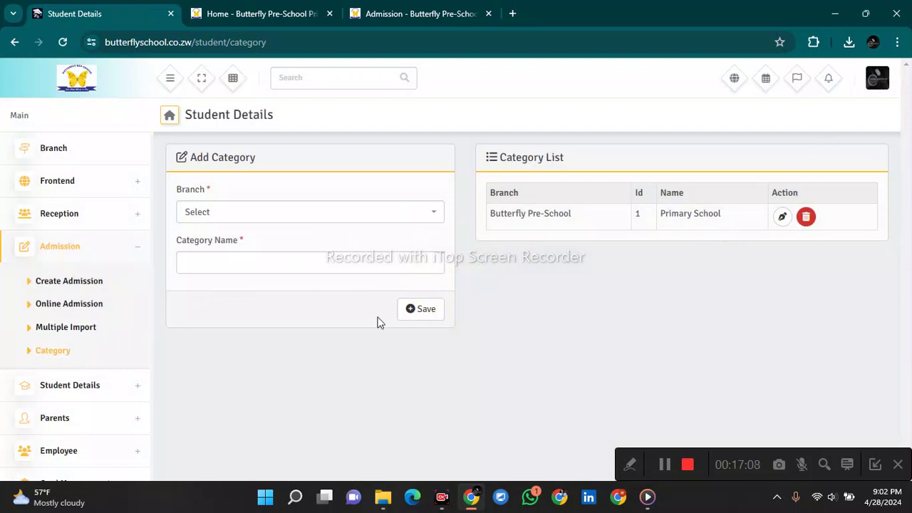
left_click(89, 247)
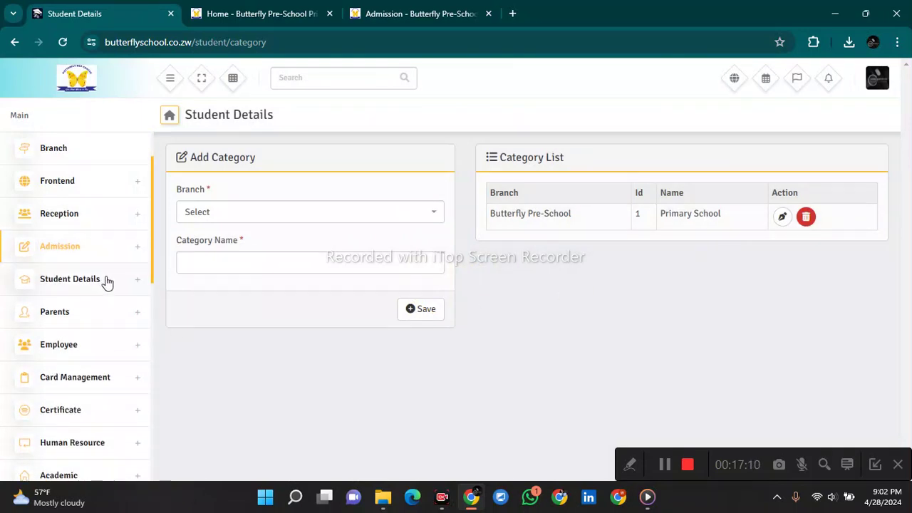
Step: Filter the Student List by the Butterfly Pre-School branch, ECD B class and All Sections, and review the student record
left_click(105, 280)
left_click(76, 313)
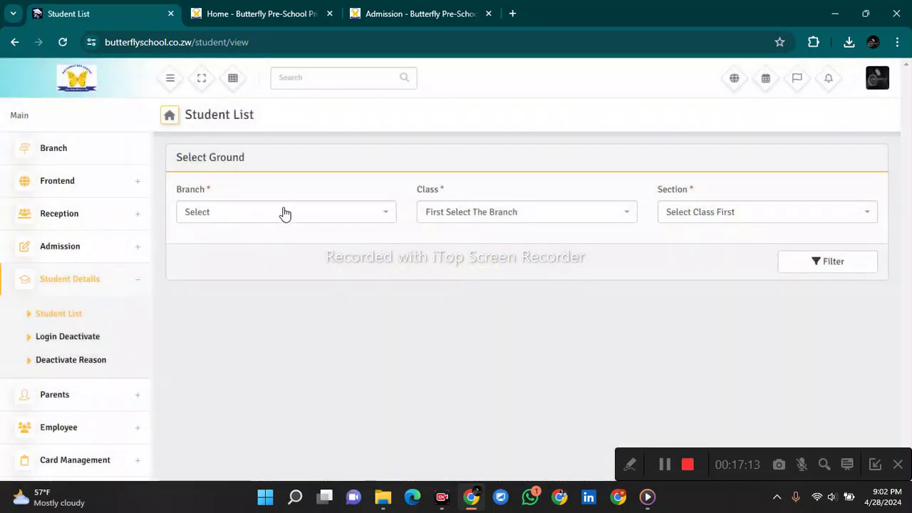
left_click(283, 212)
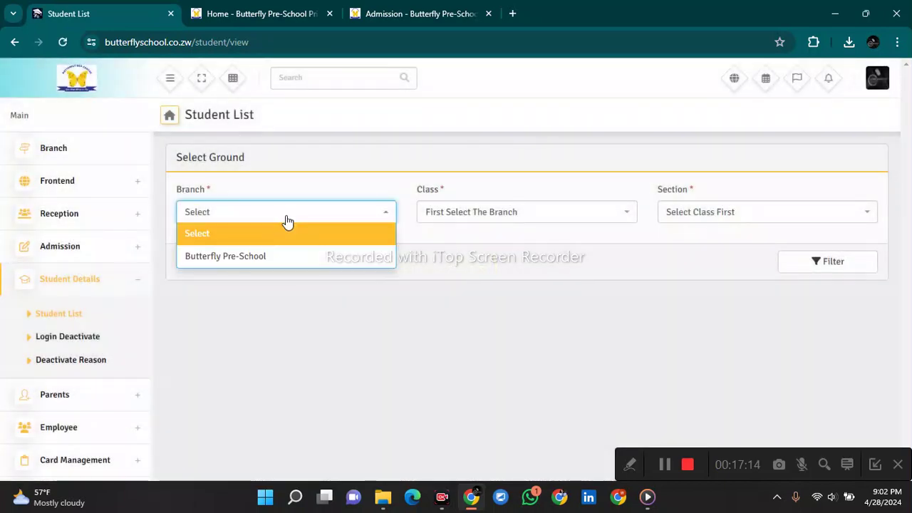
left_click(282, 256)
left_click(450, 215)
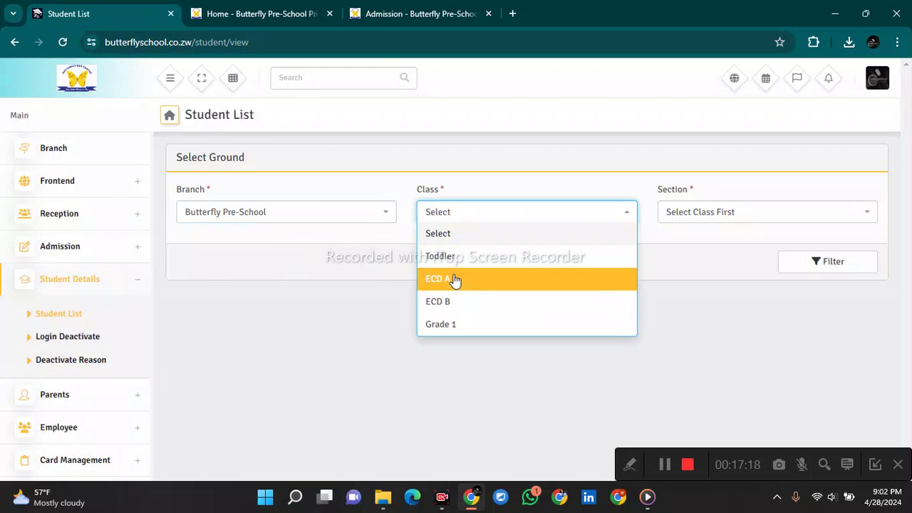
left_click(456, 301)
left_click(703, 214)
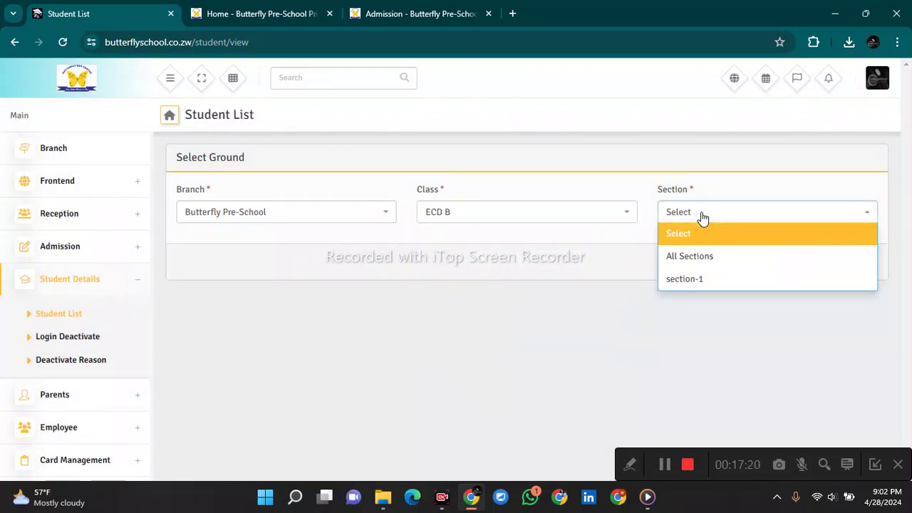
left_click(701, 258)
left_click(795, 275)
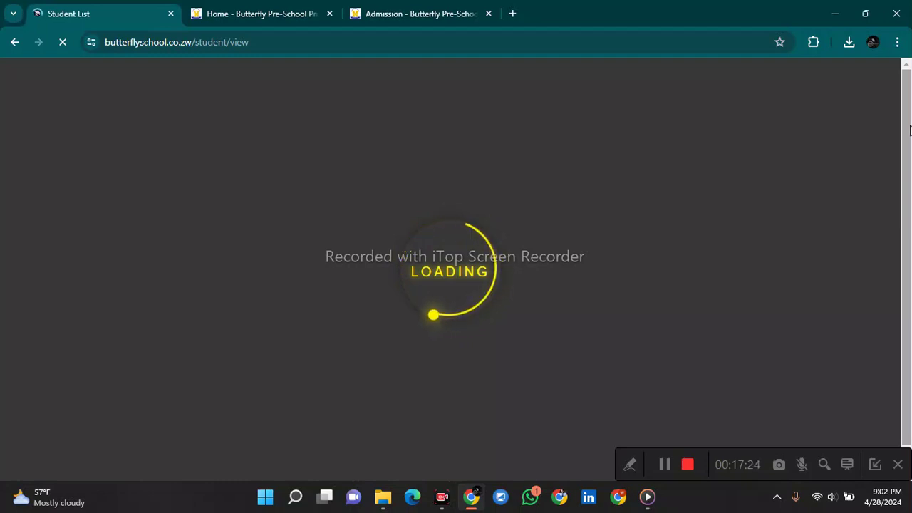
scroll(909, 129, "down", 1)
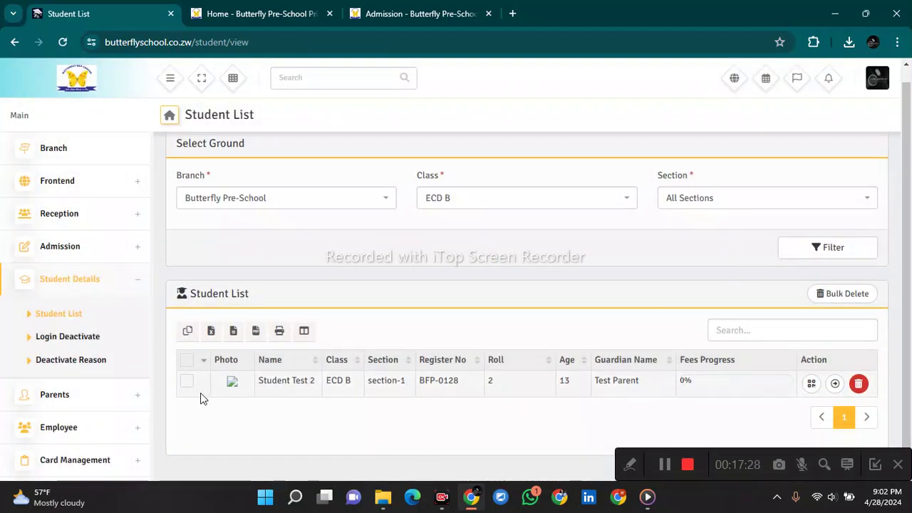
left_click_drag(200, 395, 731, 392)
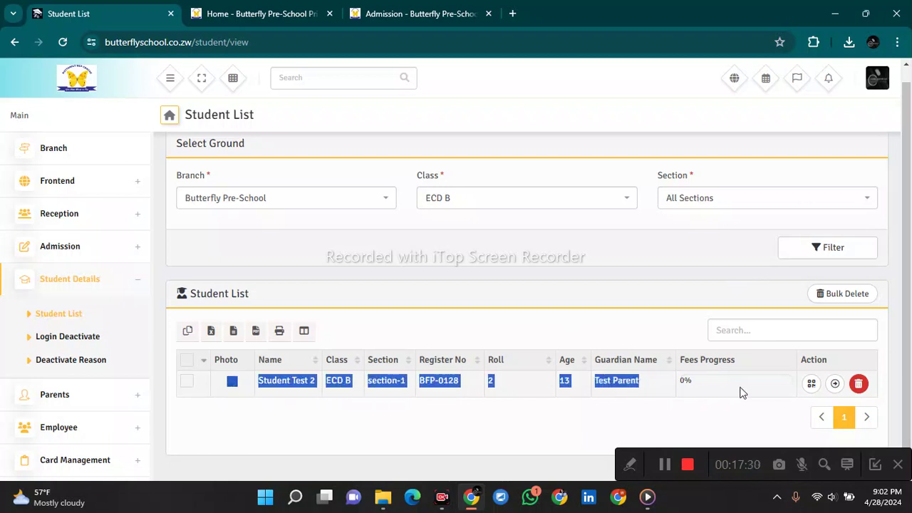
Step: Filter the Student List again for the ECD A class with All Sections, and review the student's row and guardian
left_click(526, 197)
left_click(437, 264)
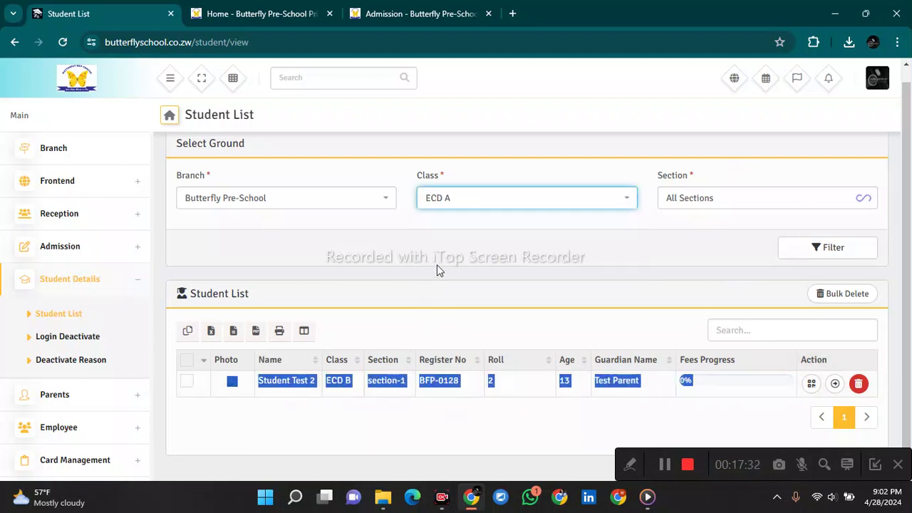
left_click(696, 203)
left_click(698, 241)
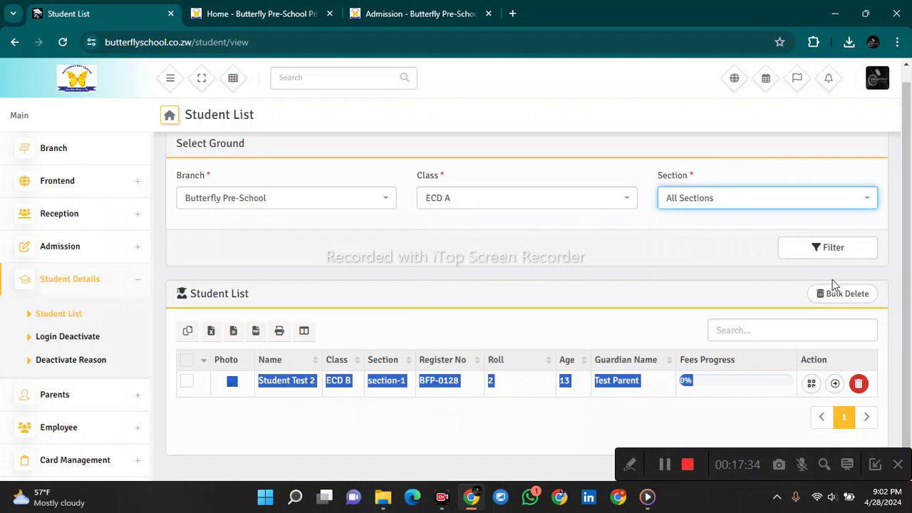
left_click(845, 249)
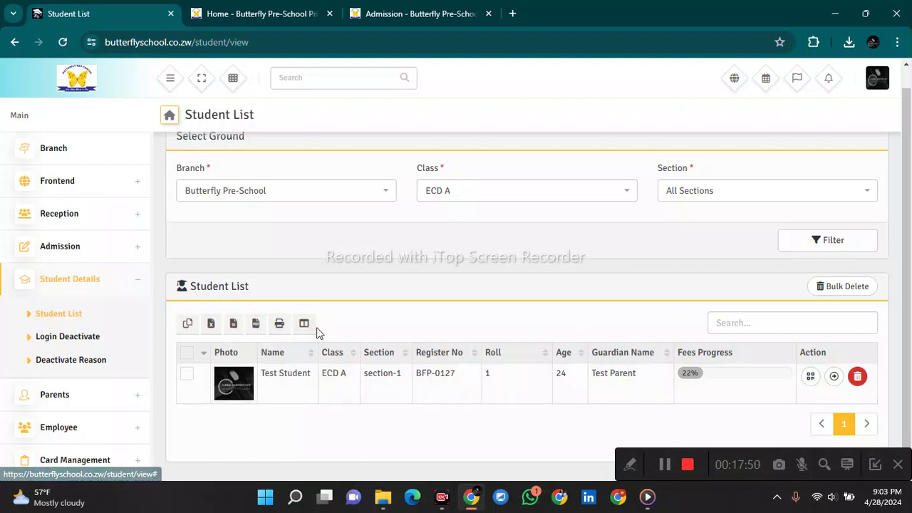
left_click_drag(298, 399, 439, 385)
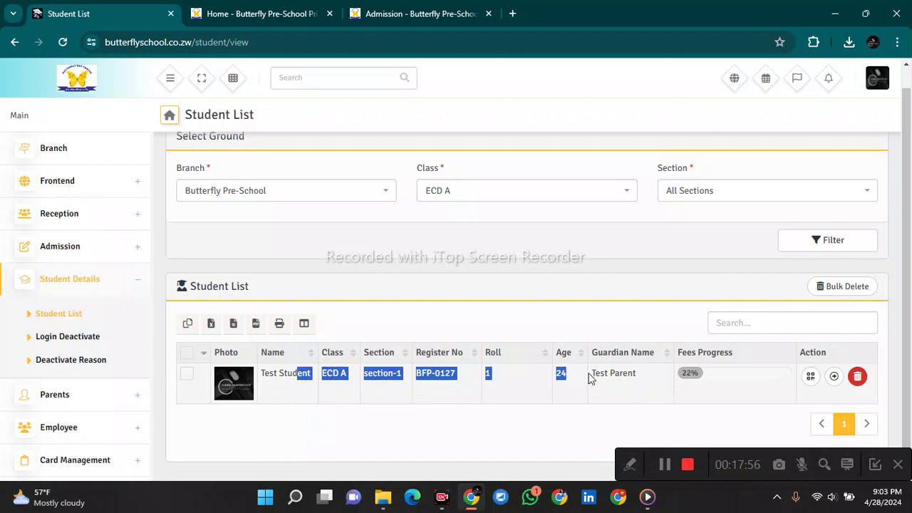
left_click_drag(617, 384, 649, 386)
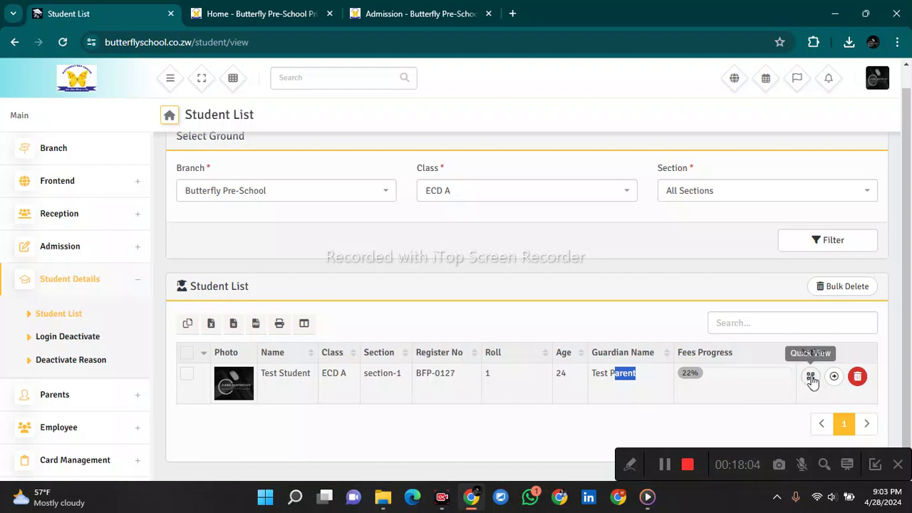
Step: Open the profile of the ECD A student and examine the term payments in its Fees section
left_click(833, 376)
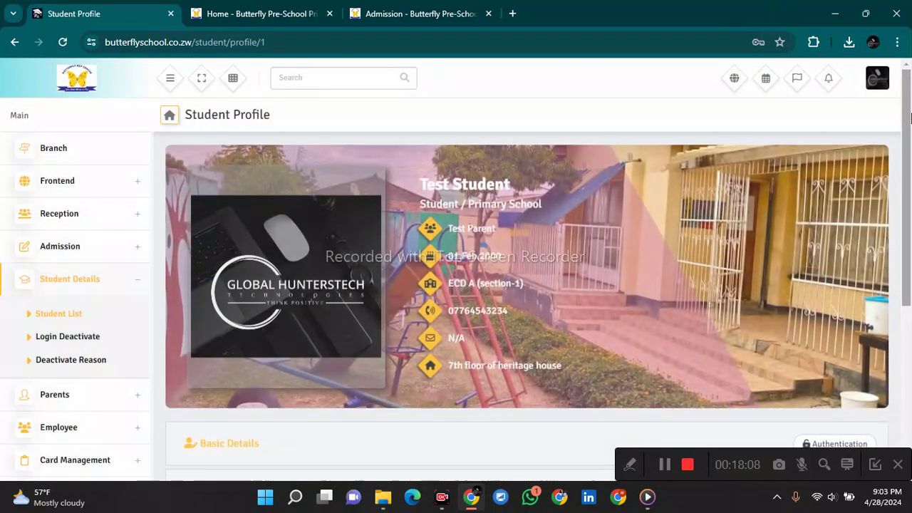
left_click_drag(910, 116, 909, 438)
left_click(294, 238)
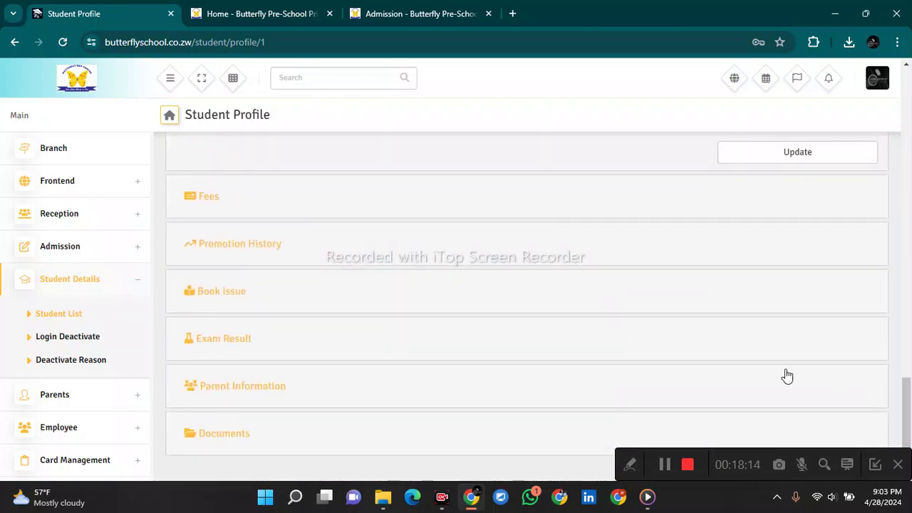
left_click(279, 199)
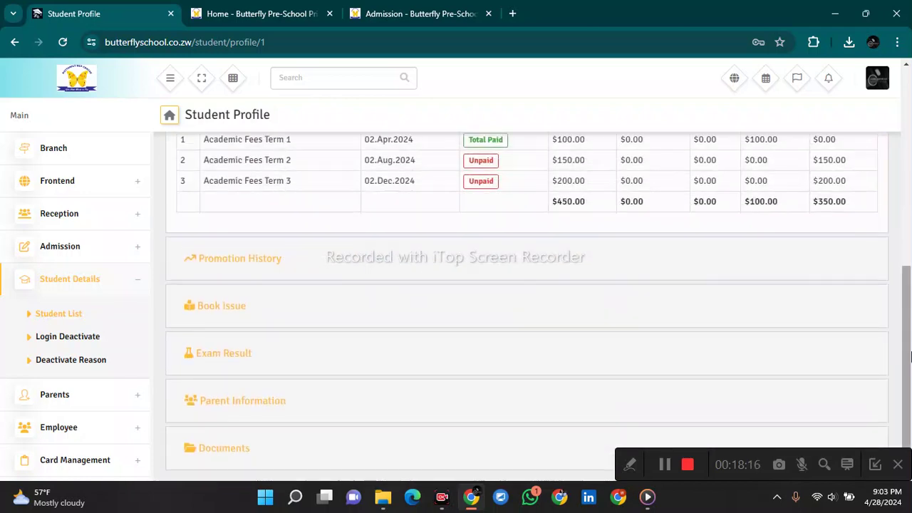
scroll(292, 271, "up", 2)
left_click_drag(280, 283, 591, 289)
left_click_drag(319, 309, 510, 331)
left_click_drag(908, 255, 907, 329)
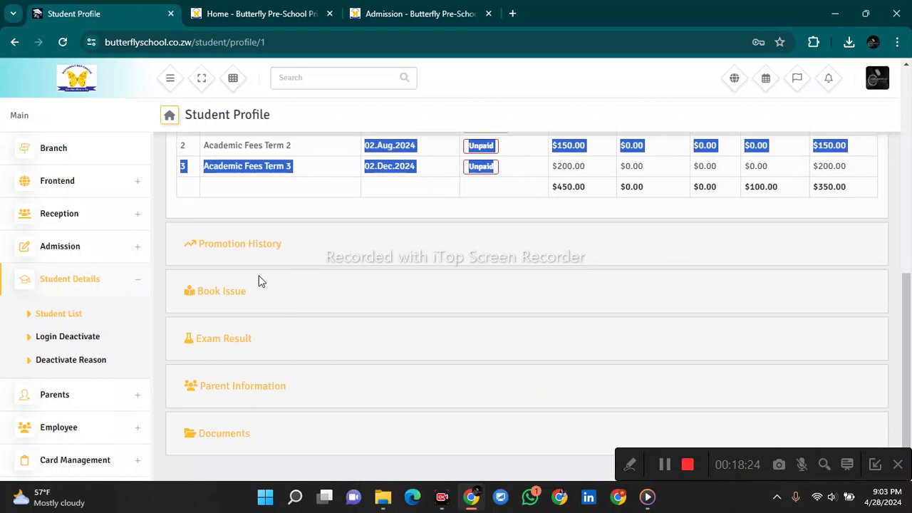
Step: View the Promotion History and Book Issue sections of the student's profile
left_click(243, 258)
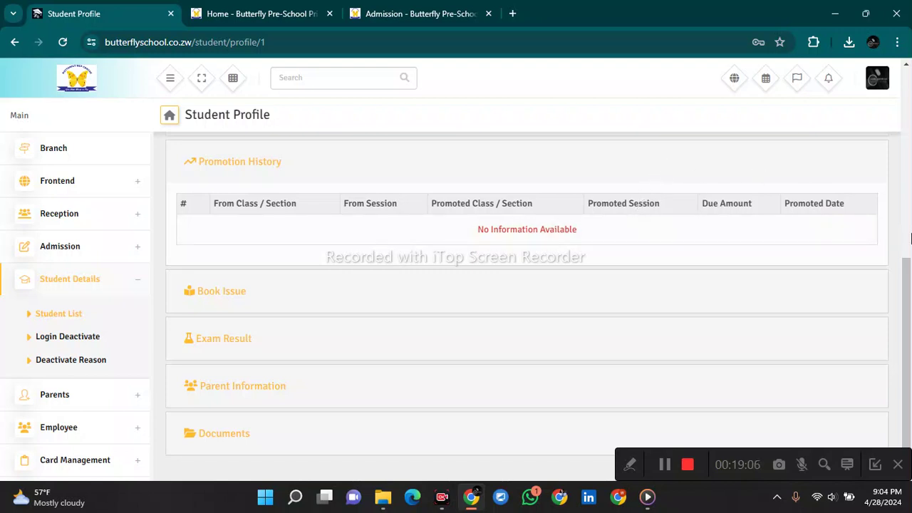
mouse_move(908, 300)
left_mouse_down()
mouse_move(908, 287)
mouse_move(910, 315)
left_mouse_up()
left_click(253, 299)
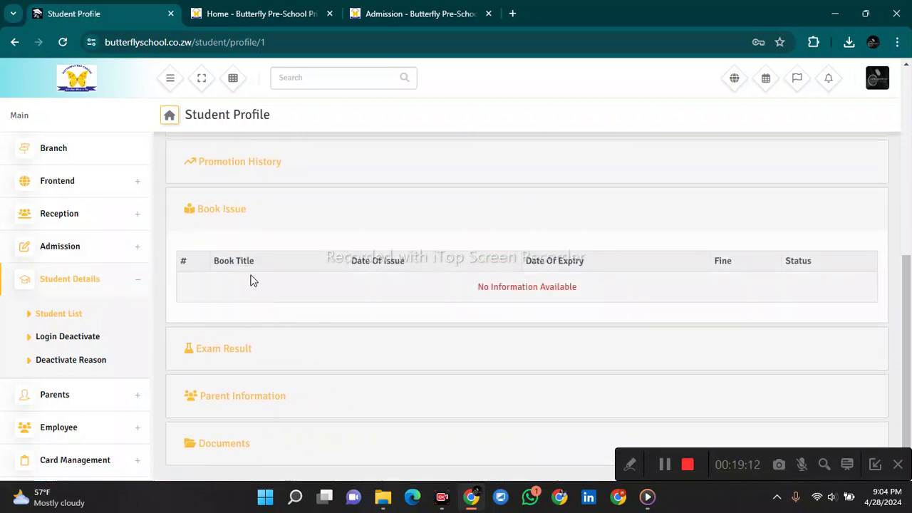
left_click_drag(907, 317, 911, 344)
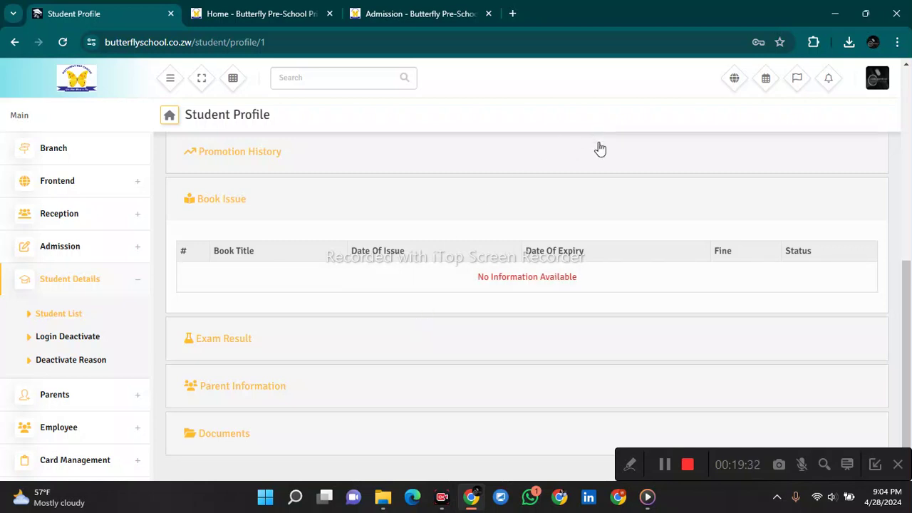
Step: View the Exam Result, Parent Information and Documents sections of the student's profile
left_click(296, 344)
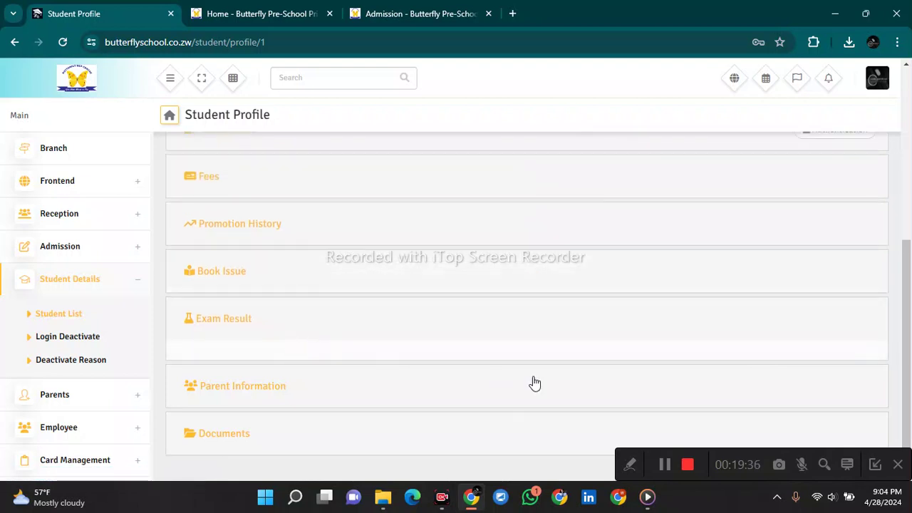
left_click(245, 327)
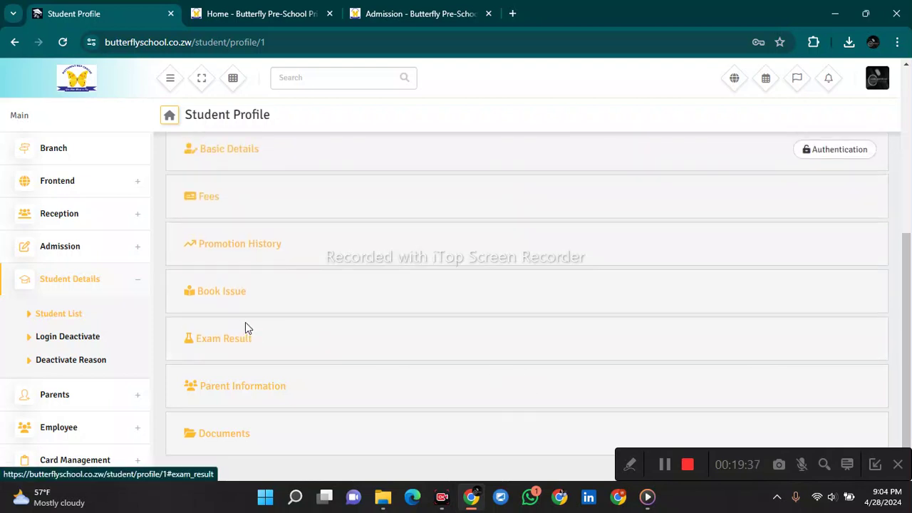
left_click(276, 385)
left_click_drag(908, 235, 910, 335)
left_click(381, 435)
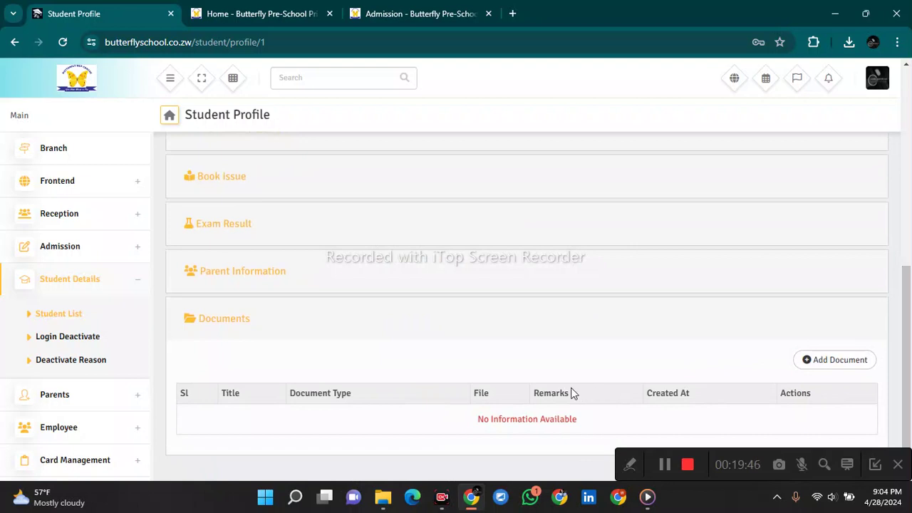
Step: Collapse the Student Details group in the main navigation
left_click(84, 292)
left_click(85, 292)
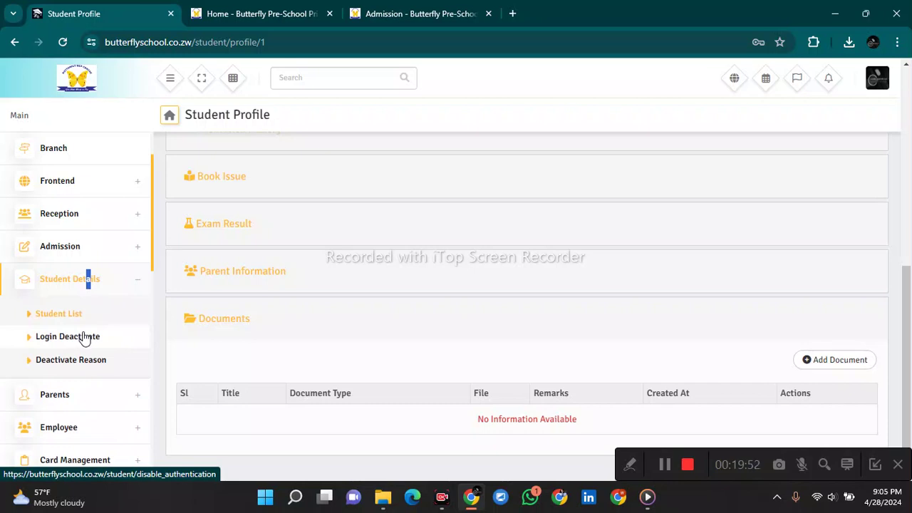
left_click(124, 286)
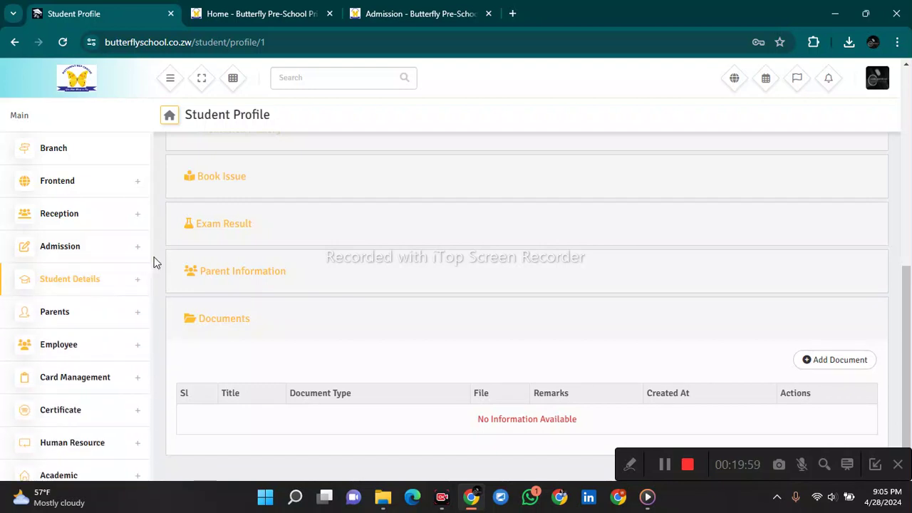
Step: Show the Parents List for the Butterfly Pre-School branch and examine the registered guardians
left_click(135, 314)
left_click(61, 346)
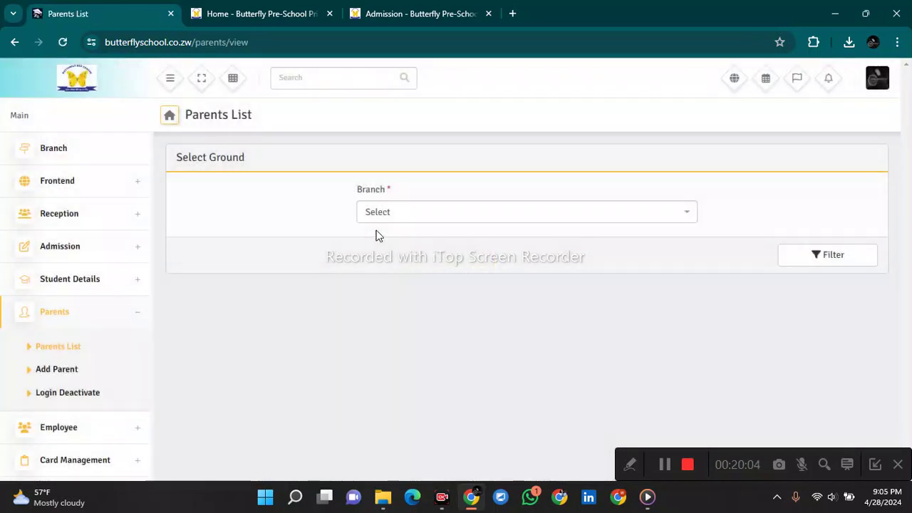
left_click(381, 211)
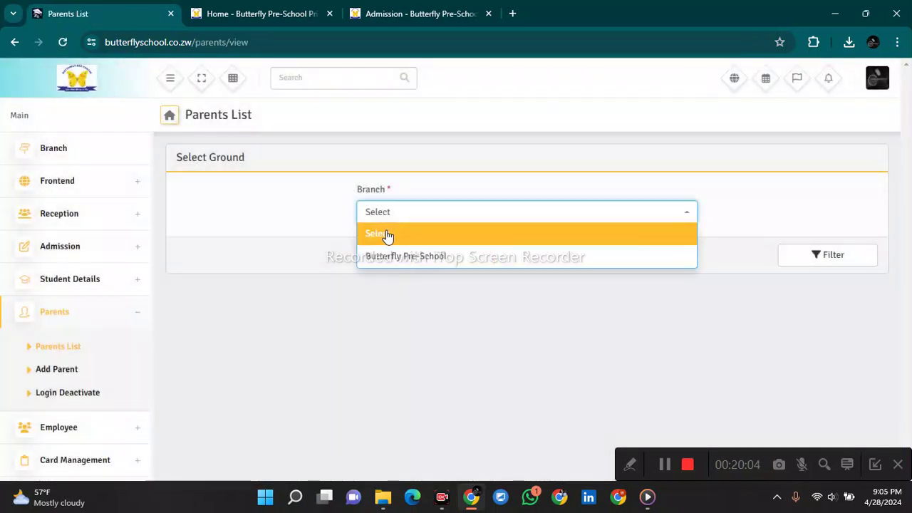
left_click(441, 256)
left_click(838, 254)
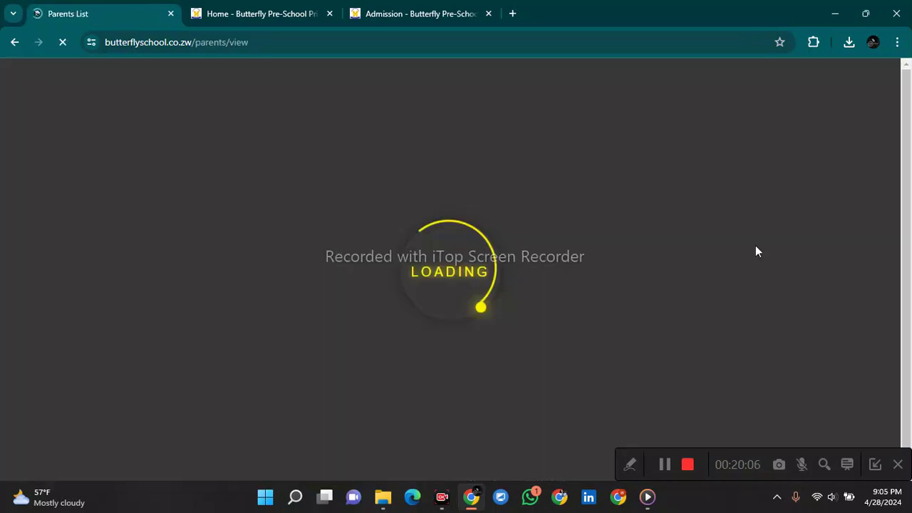
scroll(306, 306, "down", 1)
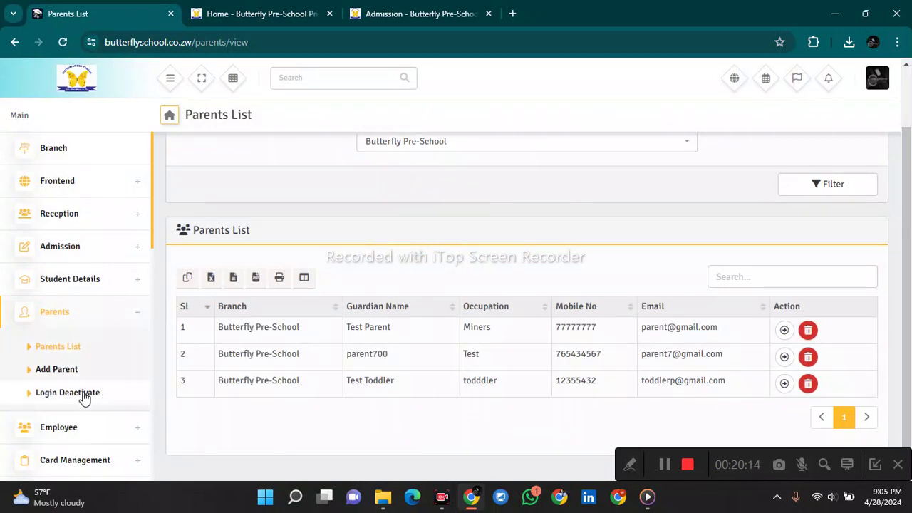
left_click(85, 314)
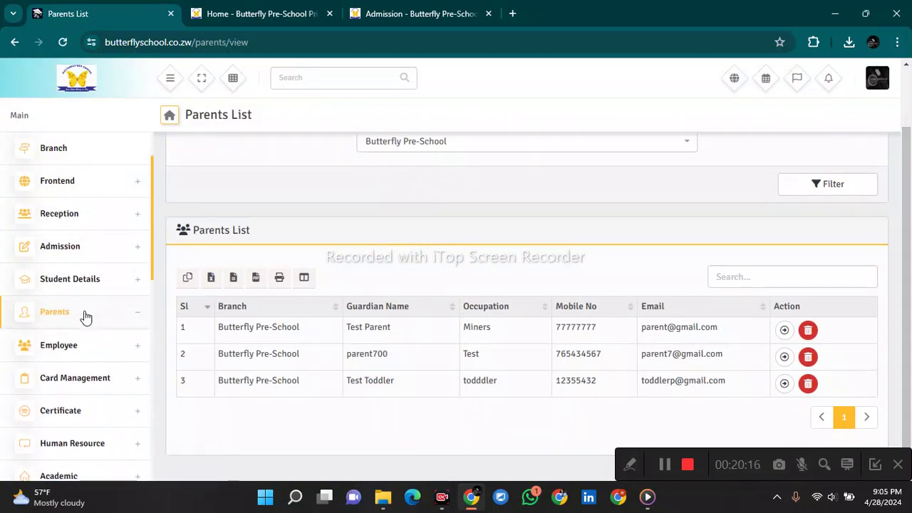
Step: Open the Employee List and view its Teacher, Accountant, Librarian and Receptionist staff in turn
left_click(79, 347)
scroll(148, 270, "down", 3)
left_click(89, 268)
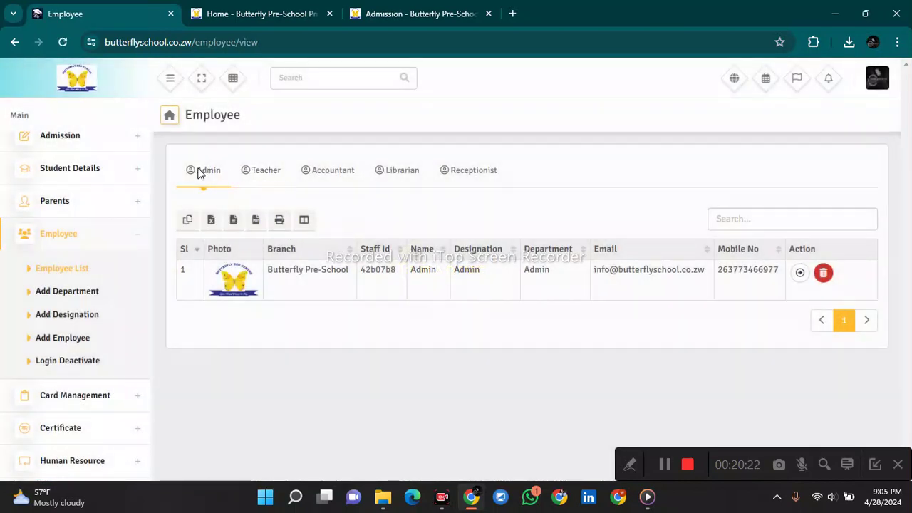
left_click(240, 182)
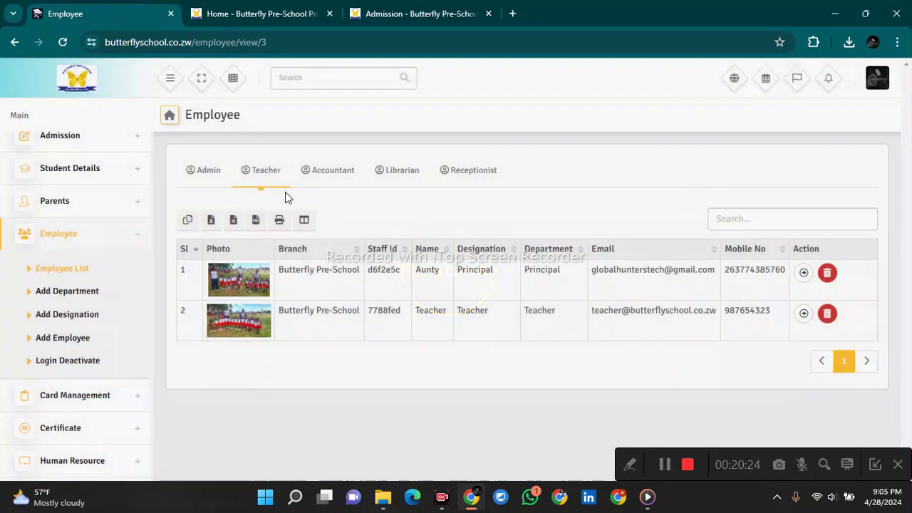
left_click(328, 178)
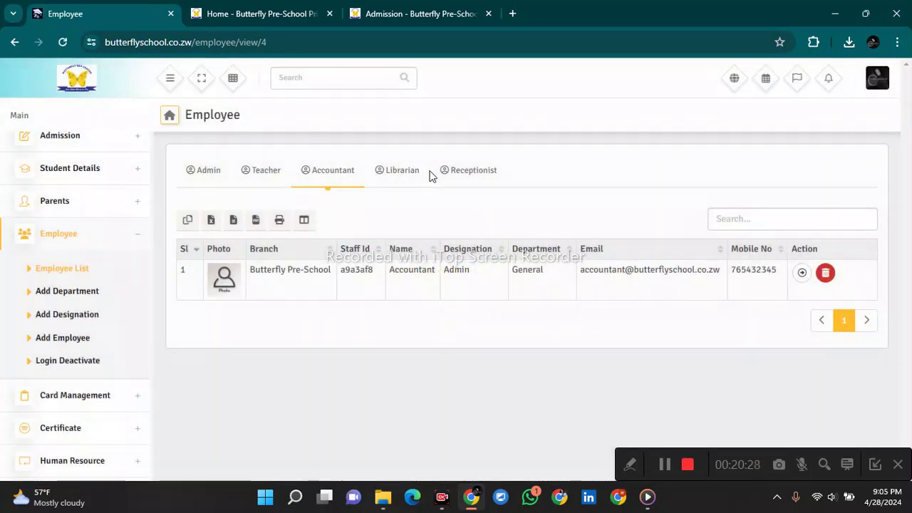
left_click(408, 184)
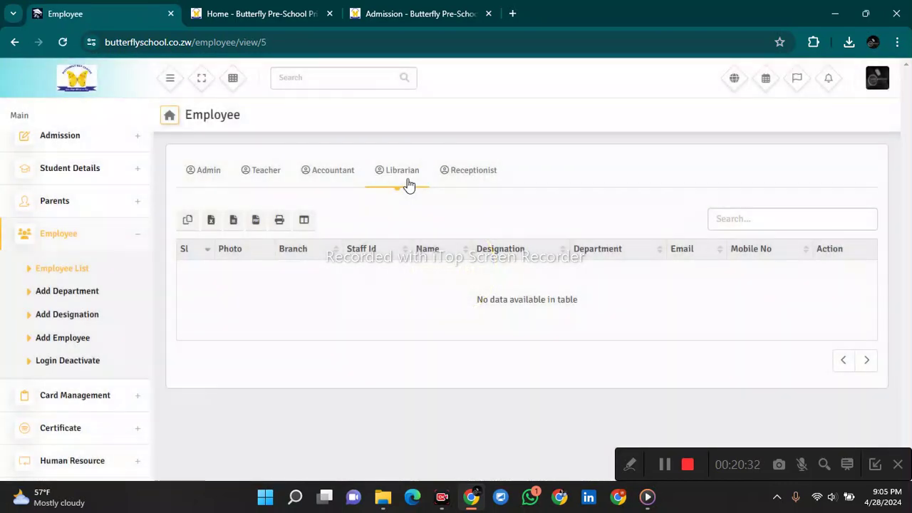
left_click(461, 176)
Step: View the Add Department and Add Designation pages of the Employee section
left_click(75, 296)
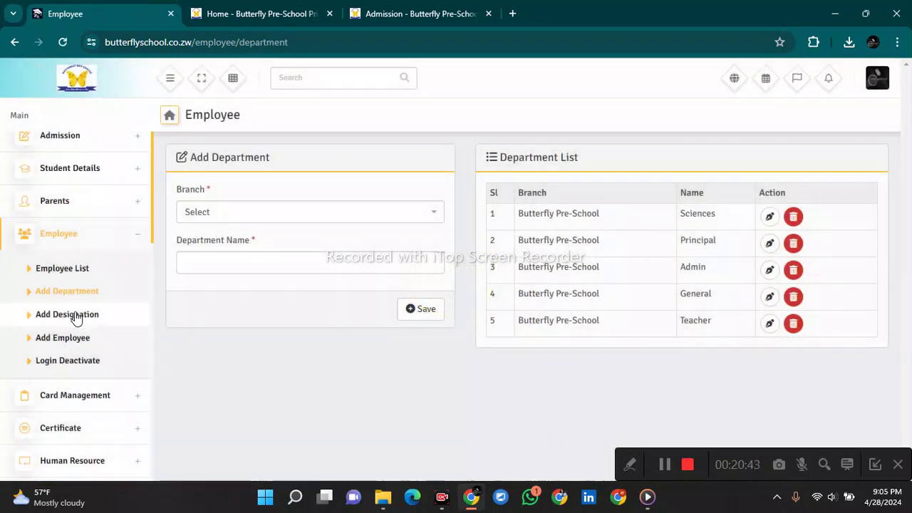
left_click(73, 316)
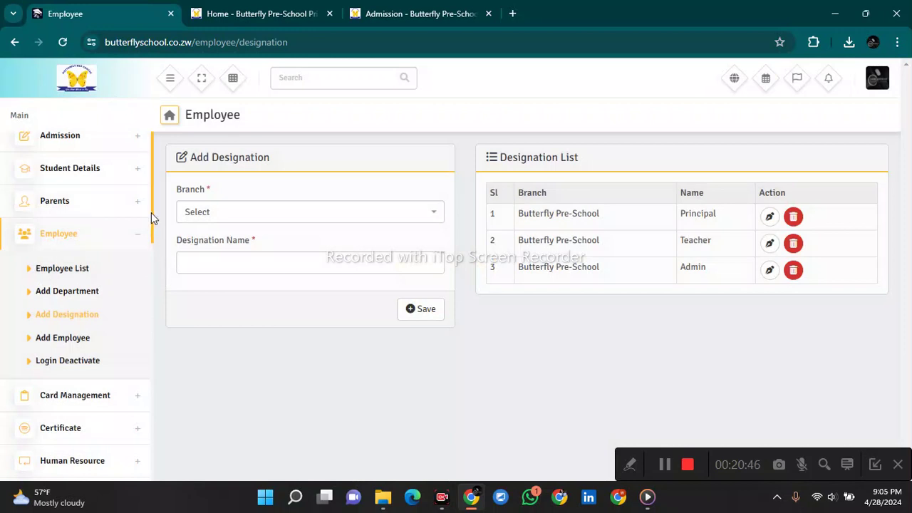
Step: Open the Id Card Templete page under Card Management and examine the fields of its Add Id Card form
scroll(151, 214, "up", 2)
scroll(155, 254, "down", 5)
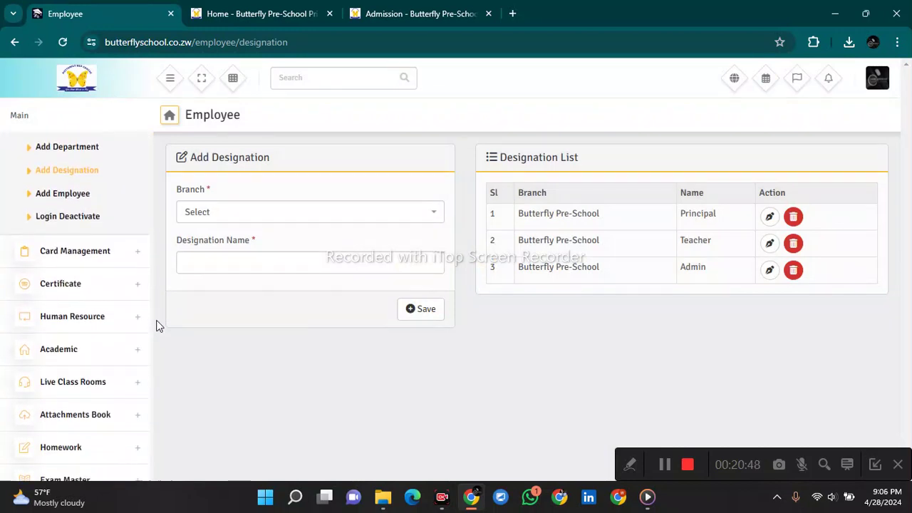
left_click(128, 257)
left_click(98, 187)
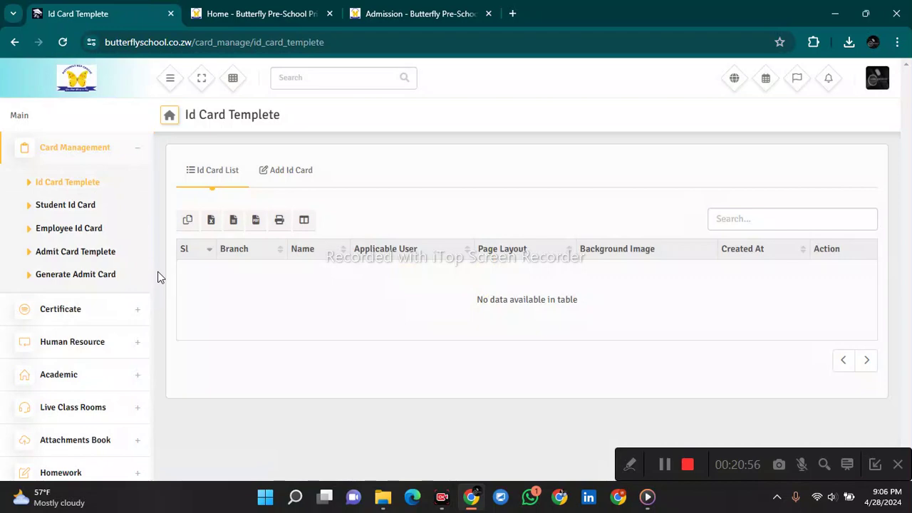
left_click(274, 178)
scroll(910, 180, "down", 2)
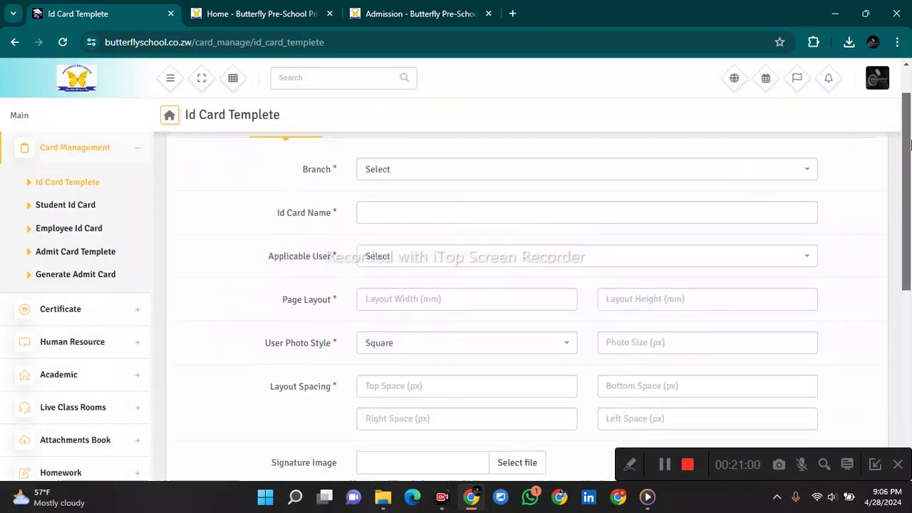
left_click_drag(911, 180, 909, 275)
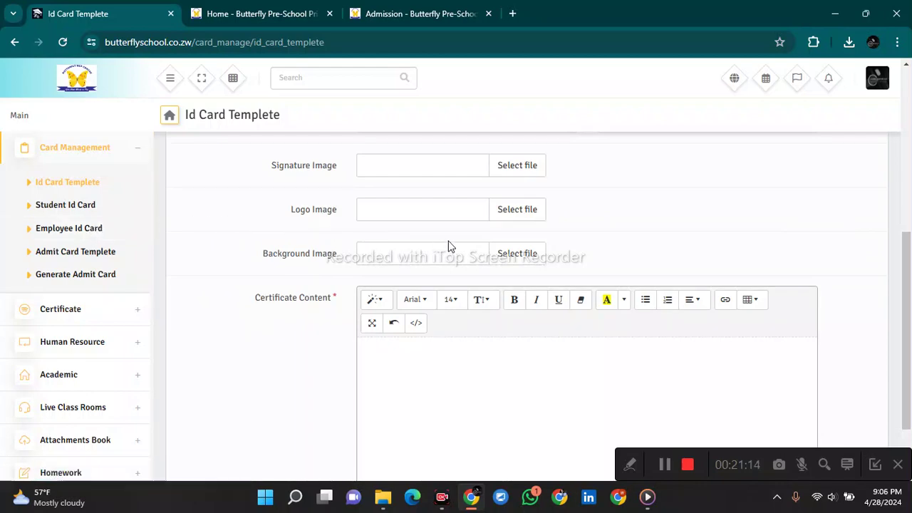
left_click(908, 228)
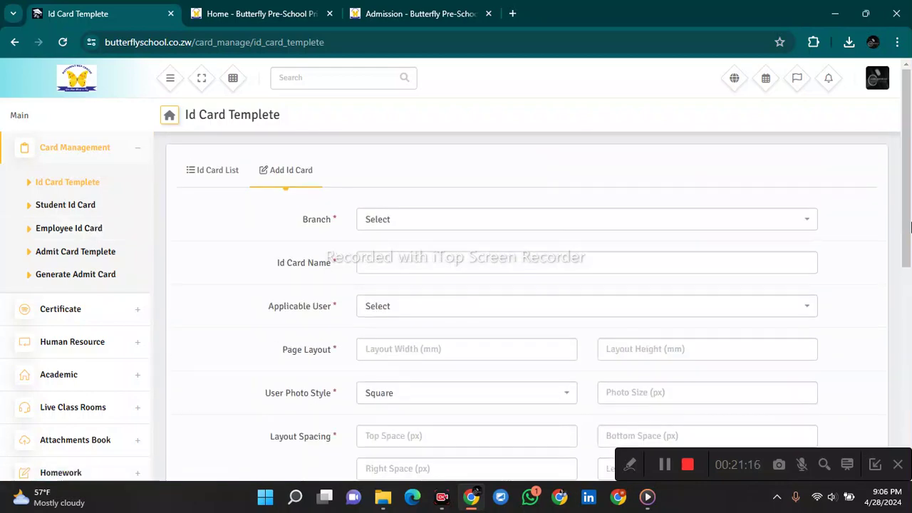
left_click_drag(910, 158, 910, 194)
scroll(712, 313, "down", 3)
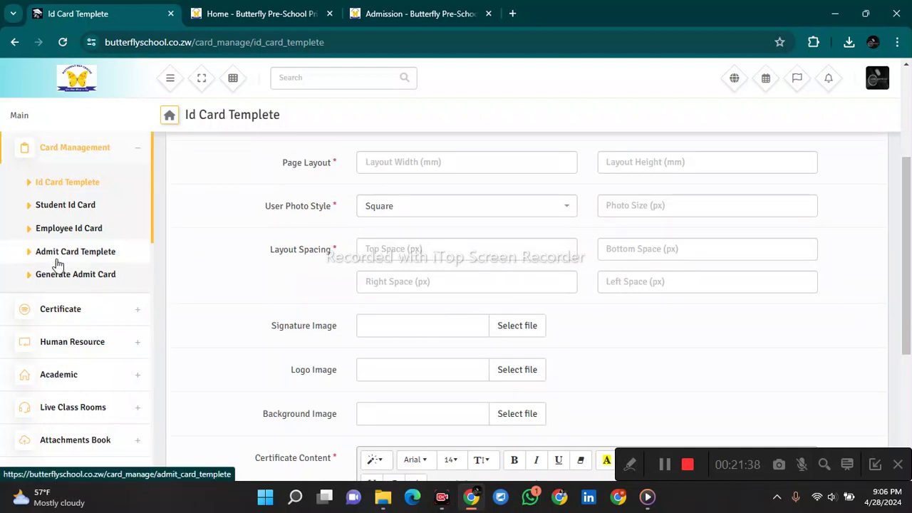
Step: Examine the Add Certificate form under Certificate Templete and view the student certificate generation page
left_click(100, 305)
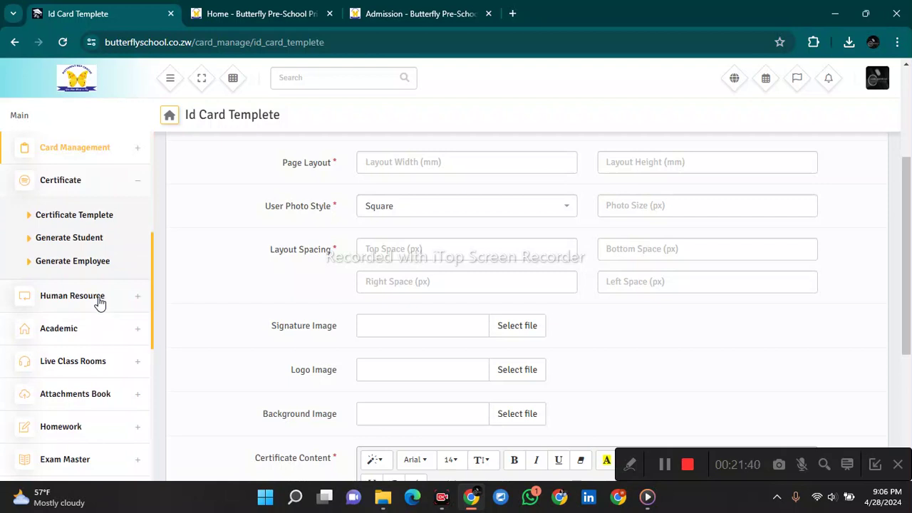
left_click(71, 222)
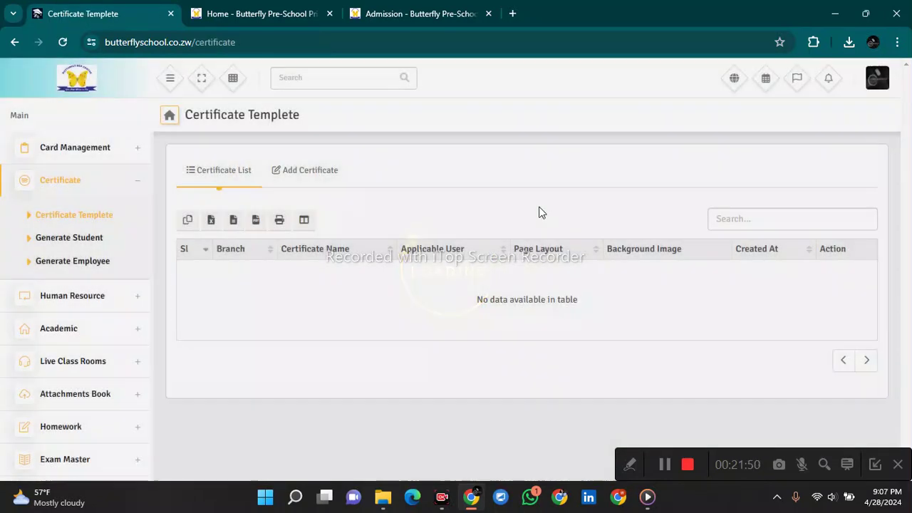
left_click(306, 175)
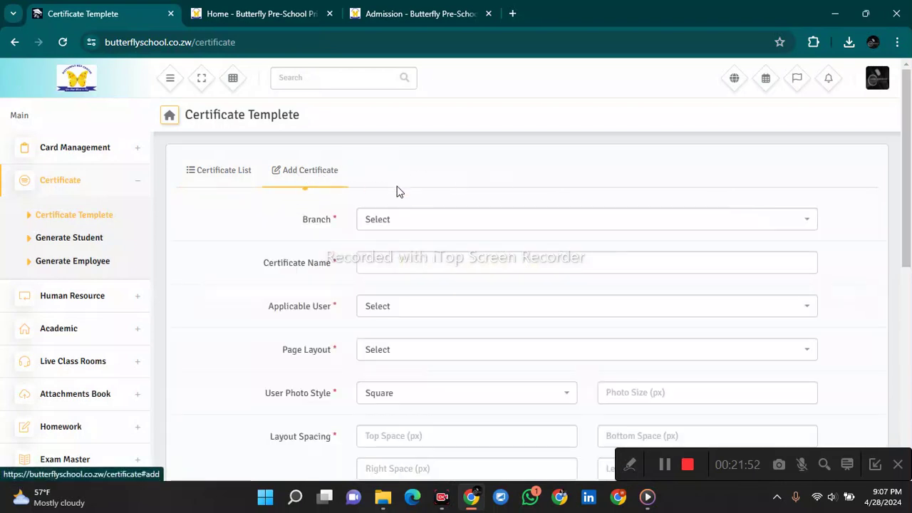
left_click_drag(907, 155, 909, 225)
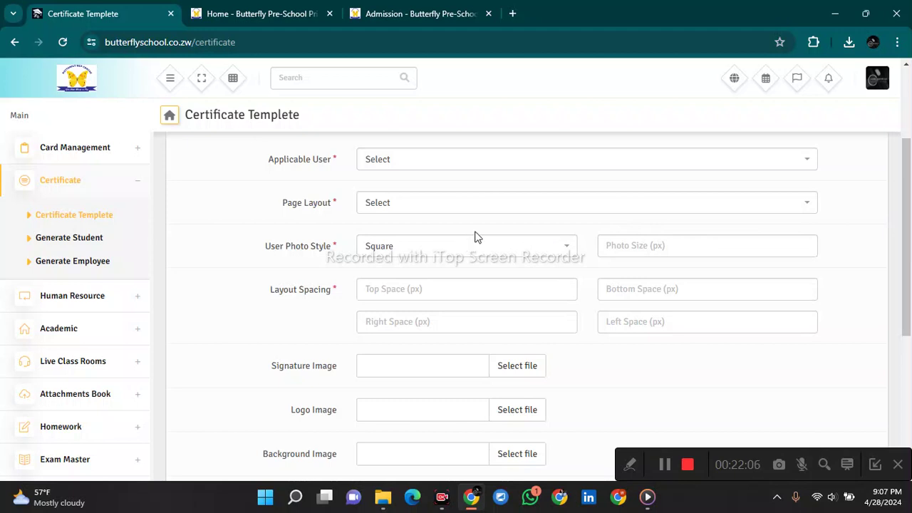
left_click(91, 237)
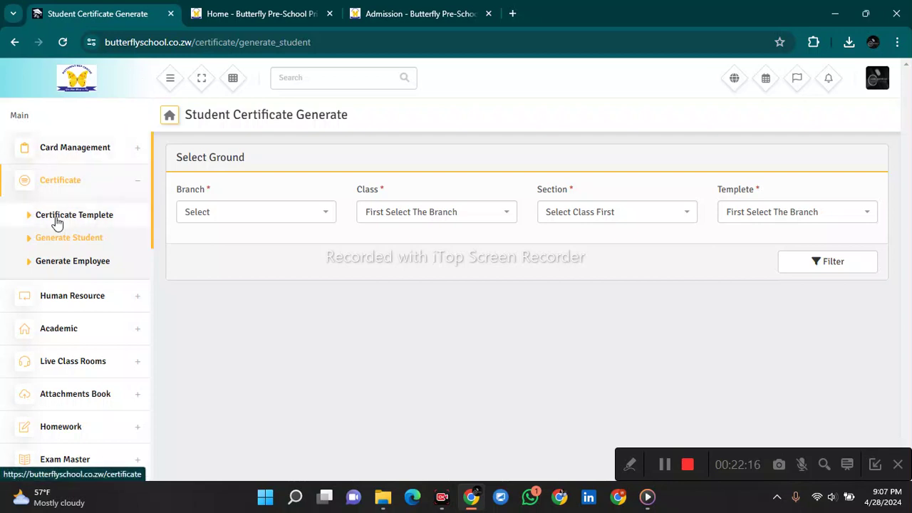
left_click(73, 179)
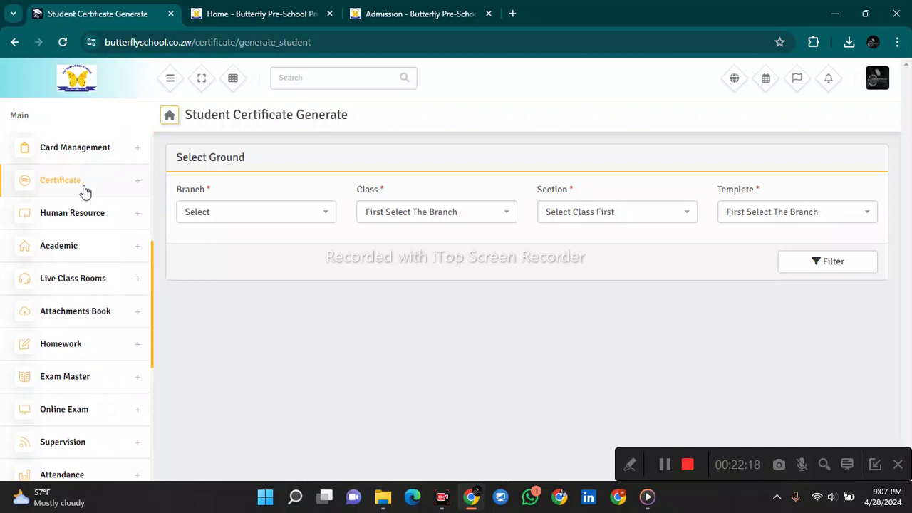
Step: Show the Human Resource options and the Payroll entries for salary template, assignment and payment
left_click(95, 213)
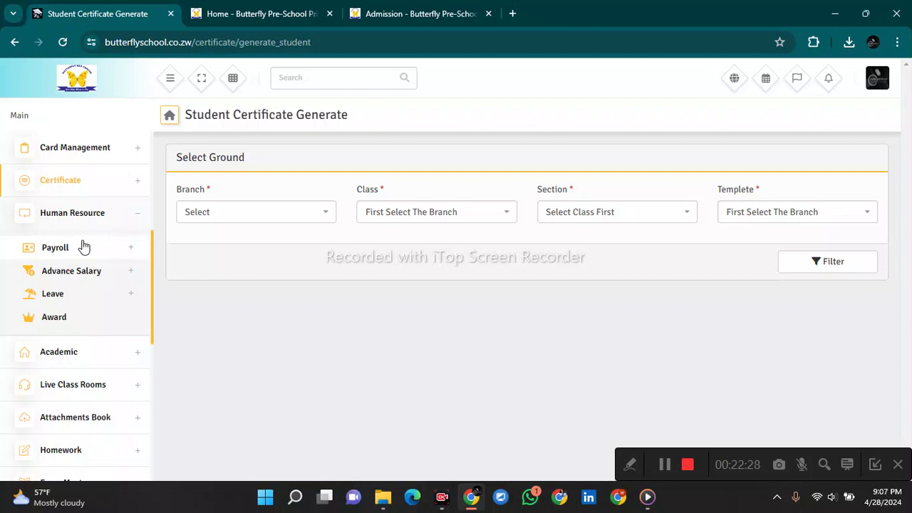
left_click(82, 247)
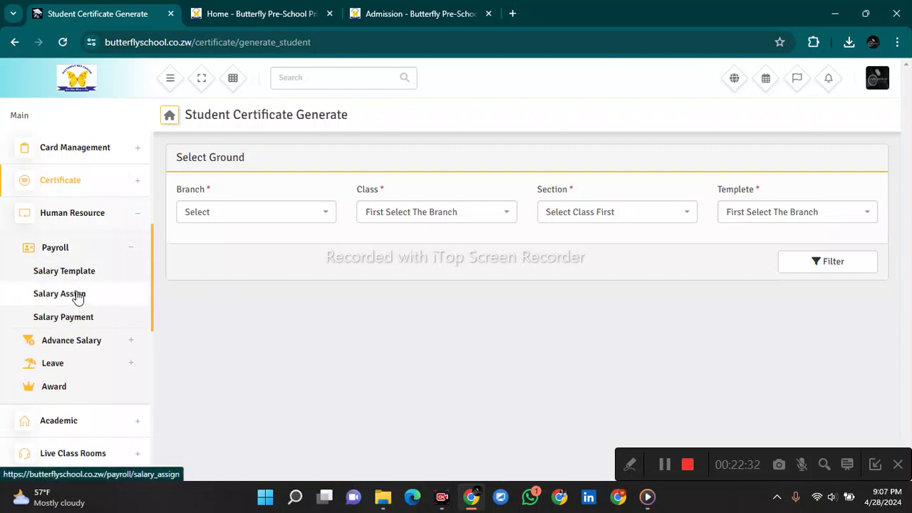
left_click(101, 223)
Step: Open the Control Classes page in the Academic section and view the class list
left_click(102, 245)
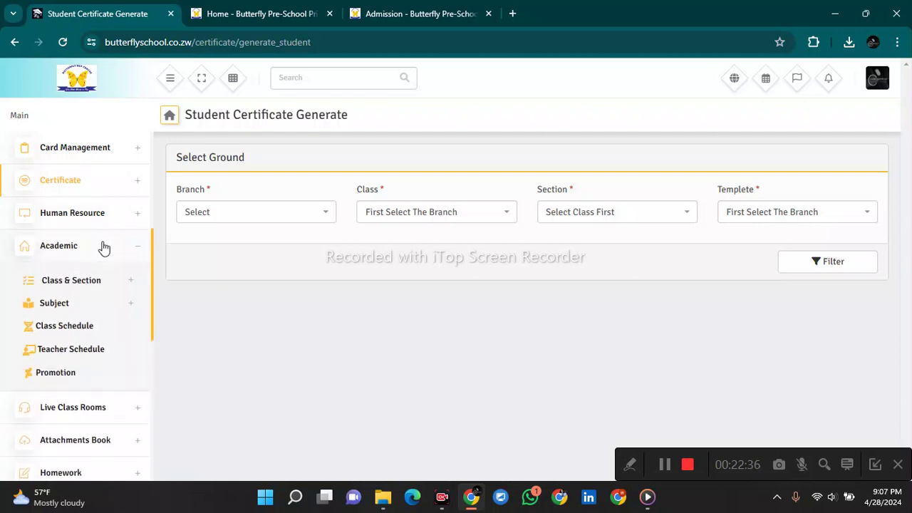
left_click(77, 278)
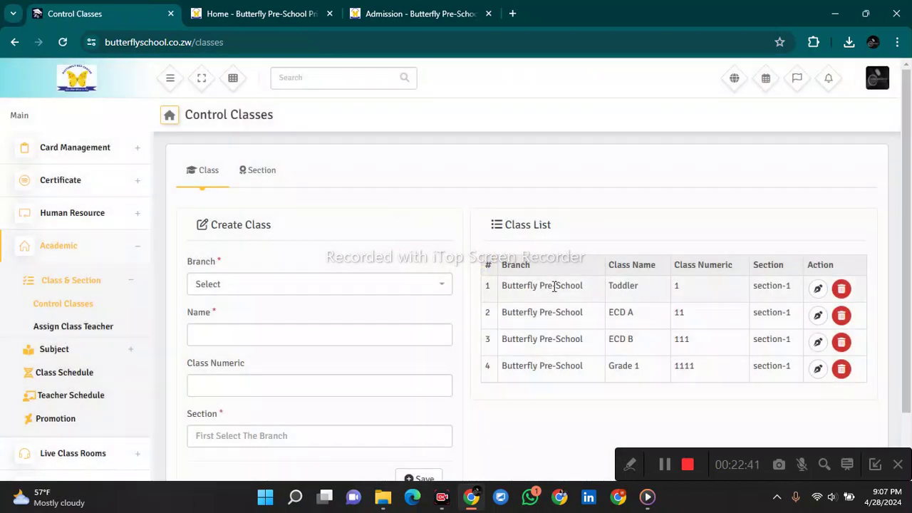
Step: View the subject list and the Class Assign page with the subjects assigned to each class
left_click(61, 350)
left_click(56, 327)
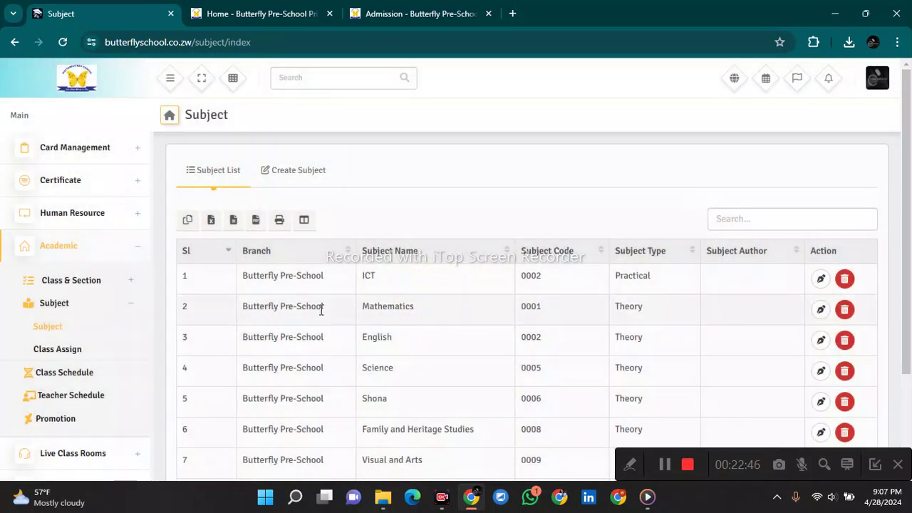
scroll(321, 313, "down", 1)
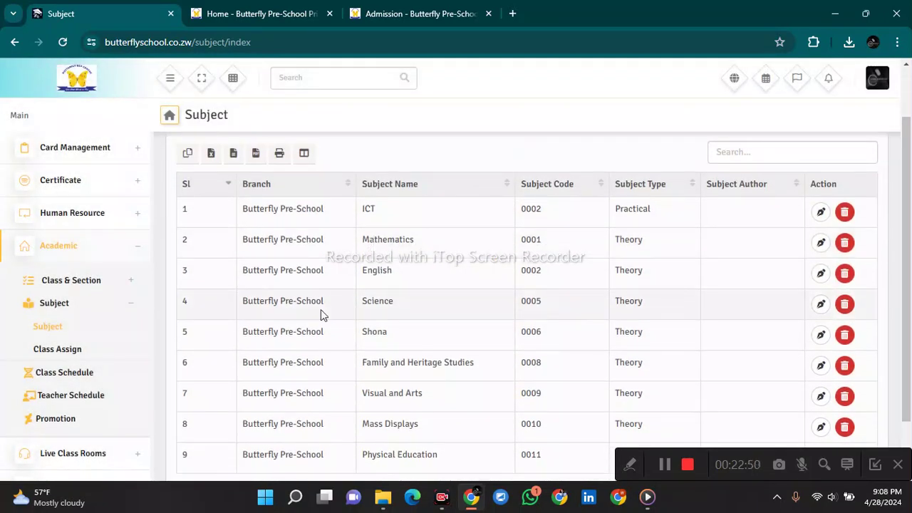
left_click(40, 350)
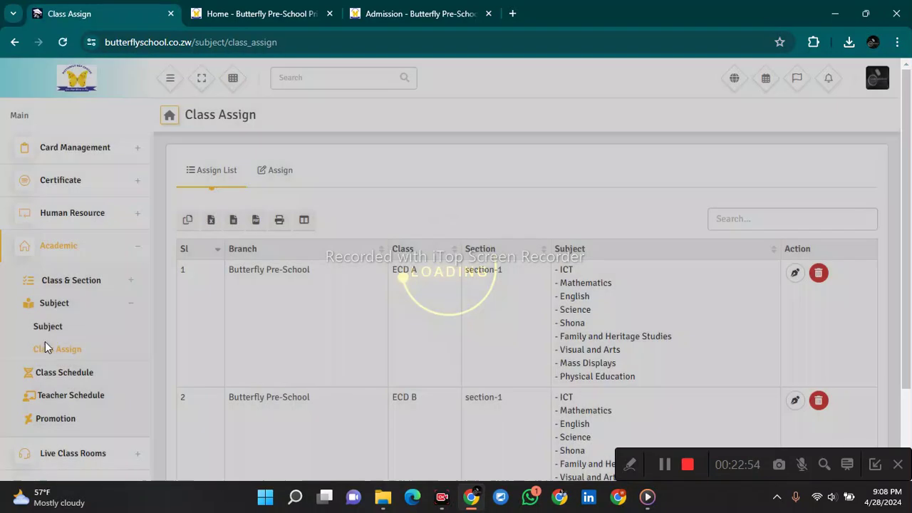
scroll(909, 269, "down", 1)
scroll(910, 270, "down", 1)
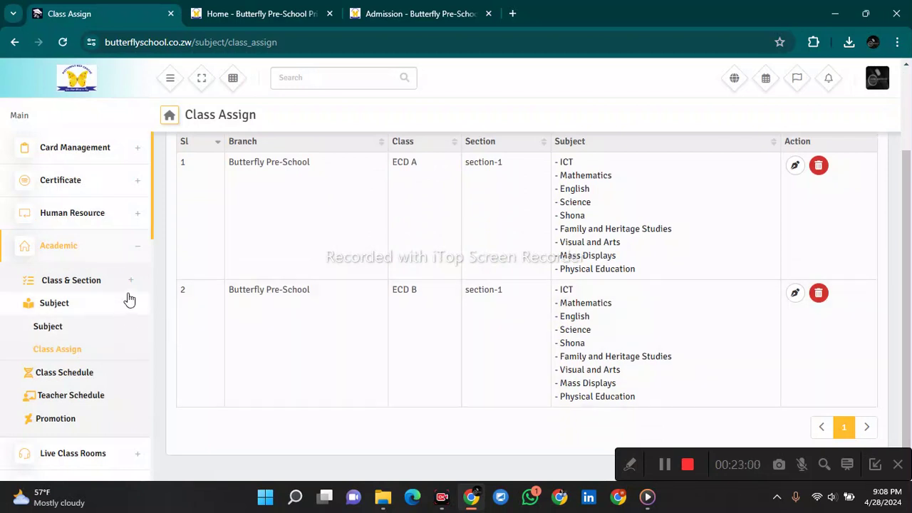
Step: Filter the Class Schedule by branch Butterfly Pre-School, class ECD A and section-1, and examine the weekly timetable
left_click(77, 372)
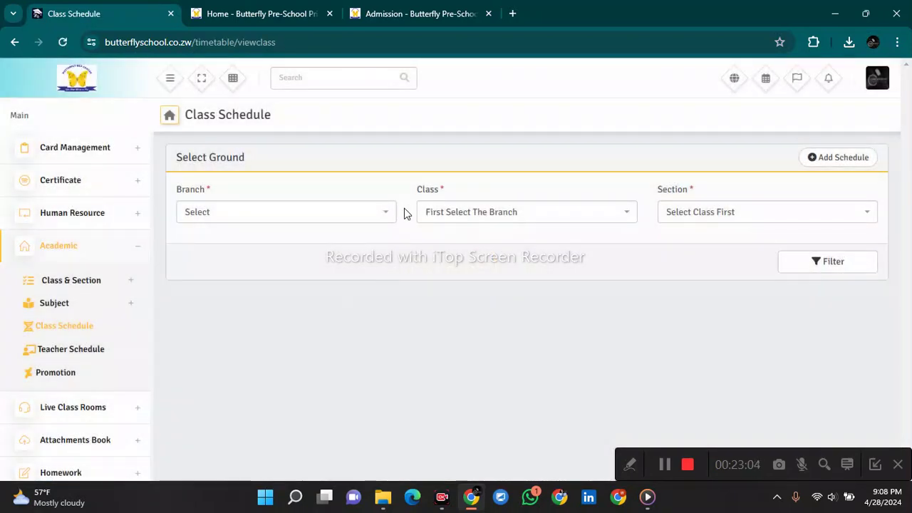
left_click(376, 216)
left_click(354, 257)
left_click(484, 225)
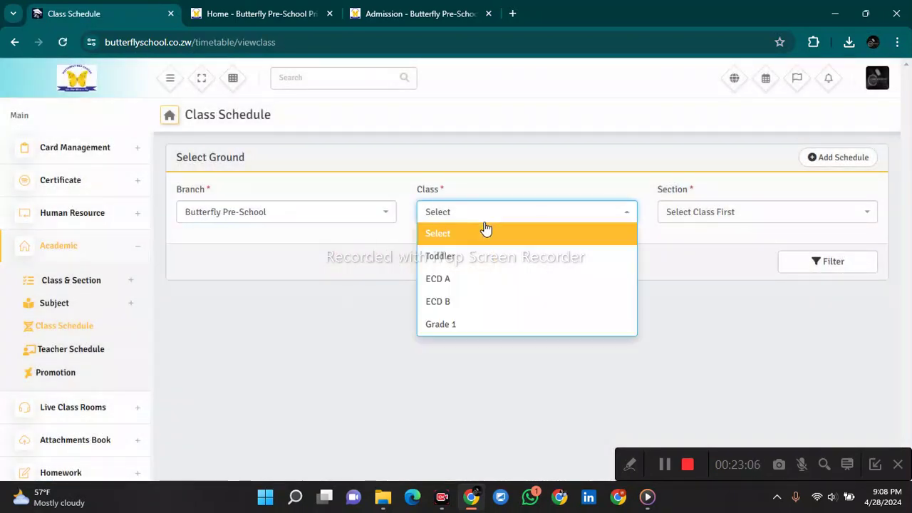
left_click(482, 280)
left_click(689, 224)
left_click(696, 256)
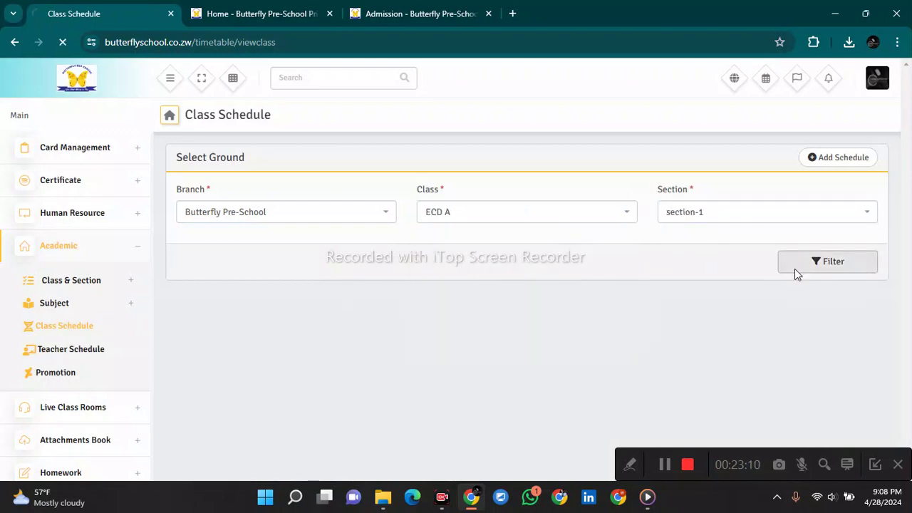
scroll(910, 216, "down", 1)
scroll(910, 217, "down", 1)
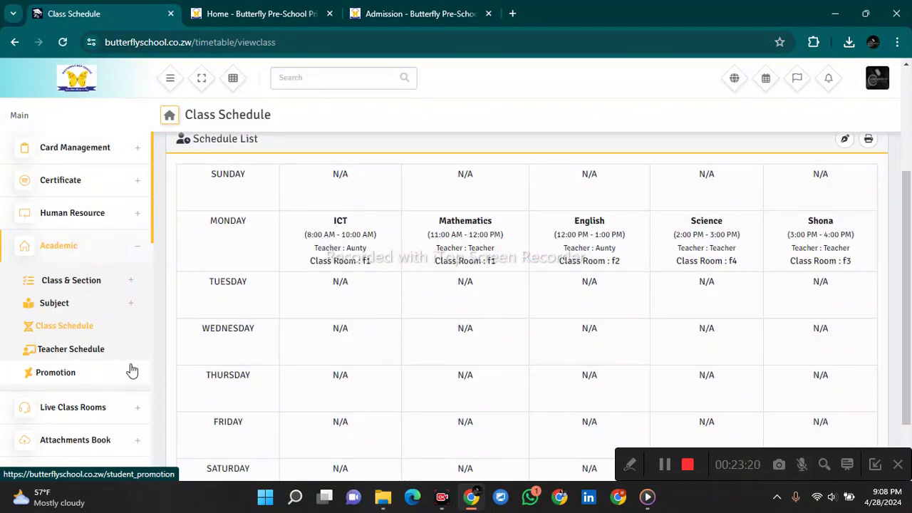
Step: Filter the Teacher Schedule by branch Butterfly Pre-School and teacher Aunty, and view the weekly timetable
left_click(102, 354)
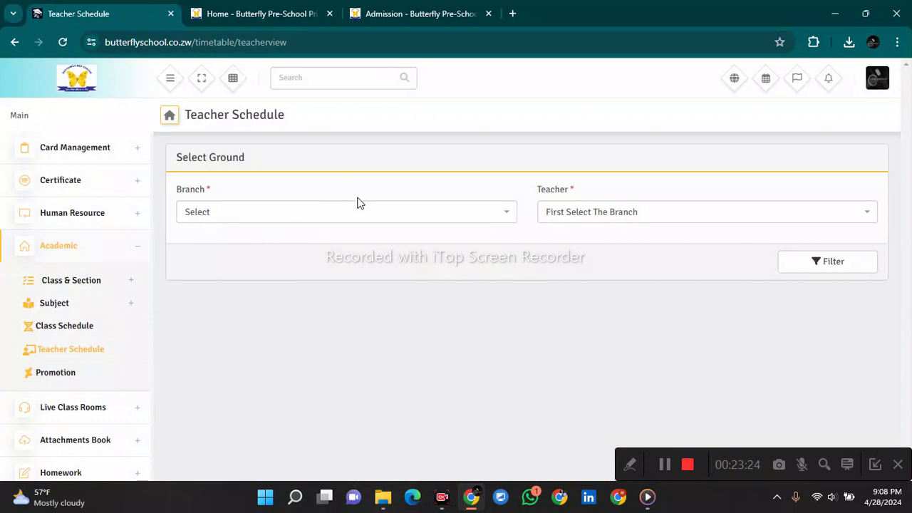
left_click(358, 207)
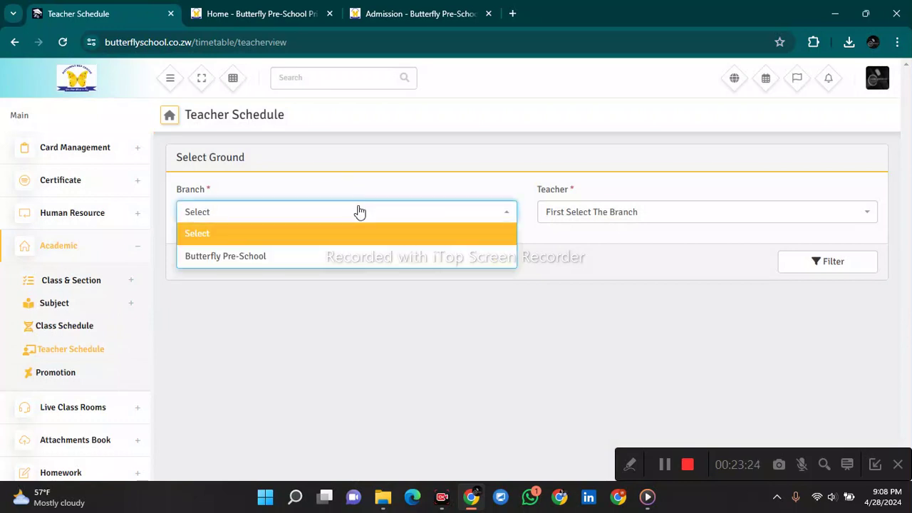
left_click(367, 255)
left_click(585, 220)
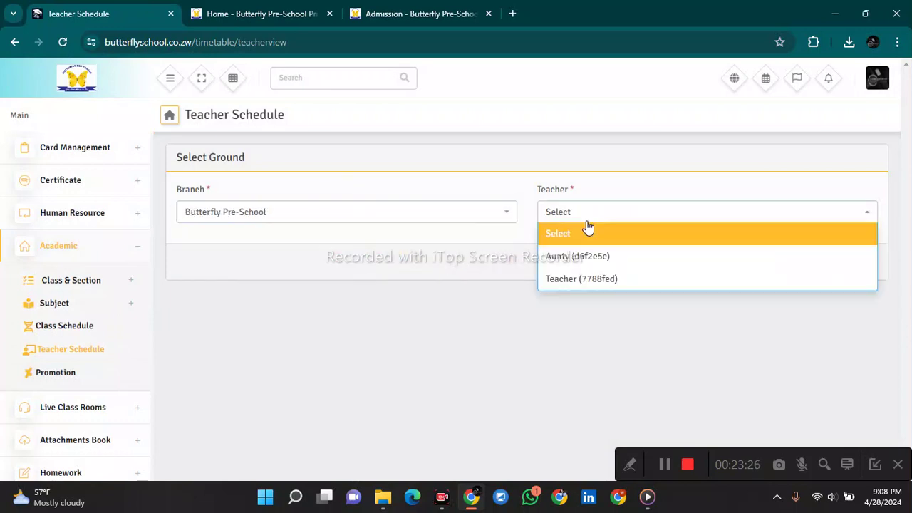
left_click(595, 256)
left_click(803, 268)
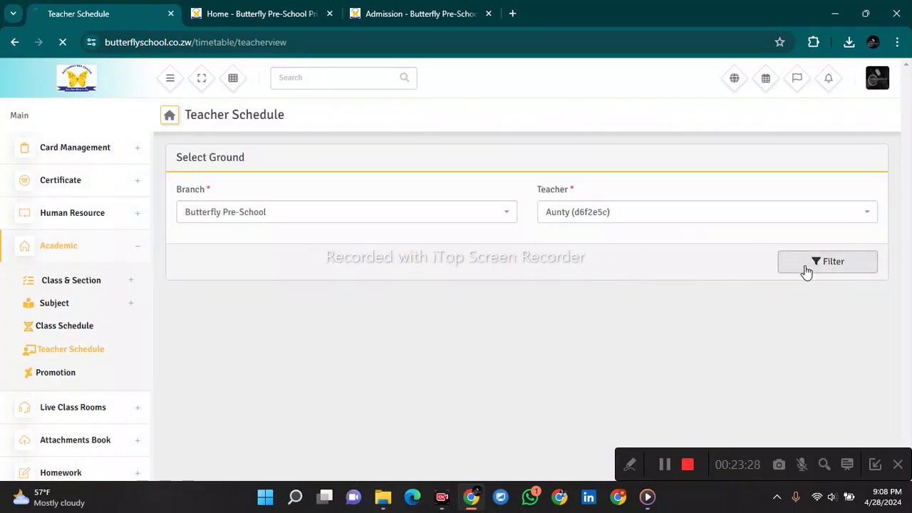
scroll(172, 301, "down", 1)
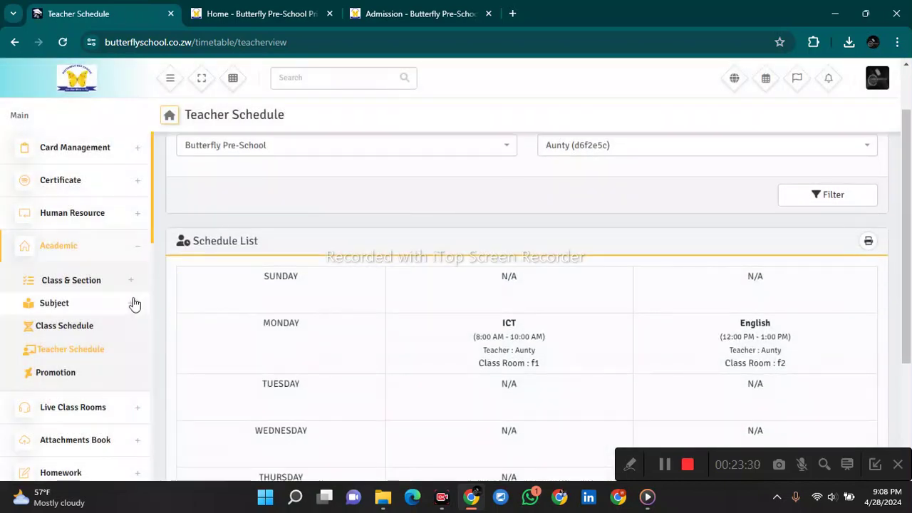
Step: Filter Student Promotion by branch Butterfly Pre-School, class Toddler and section-1, and view the promotion instructions, target fields and student list
scroll(118, 291, "down", 2)
left_click(81, 240)
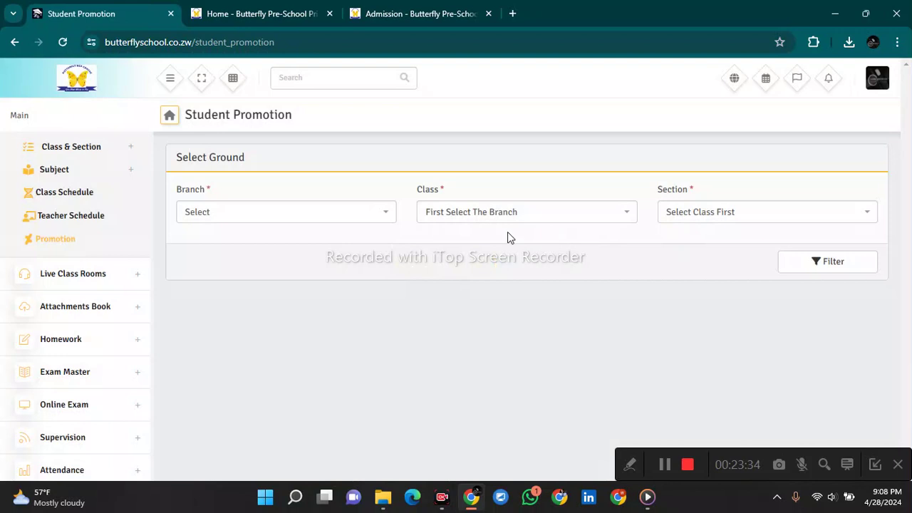
left_click(329, 213)
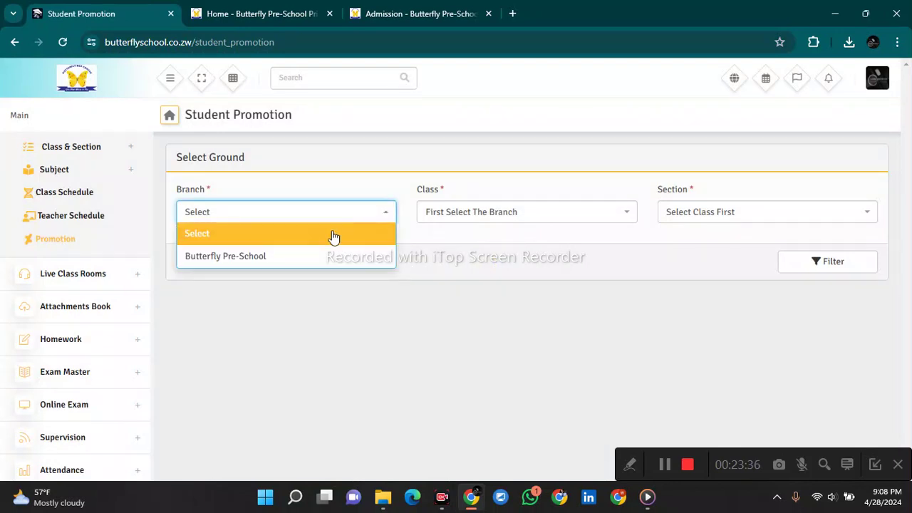
left_click(330, 256)
left_click(491, 212)
left_click(482, 260)
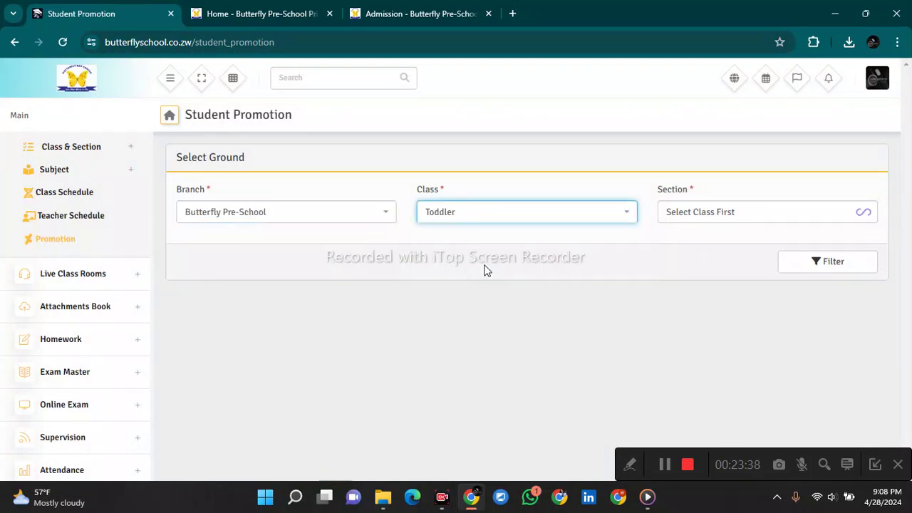
left_click(767, 226)
left_click(758, 258)
left_click(801, 270)
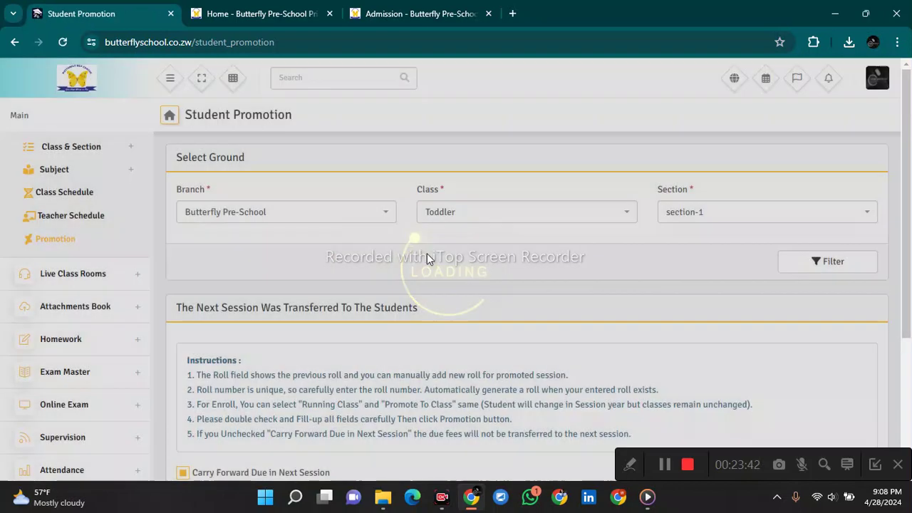
scroll(425, 255, "down", 3)
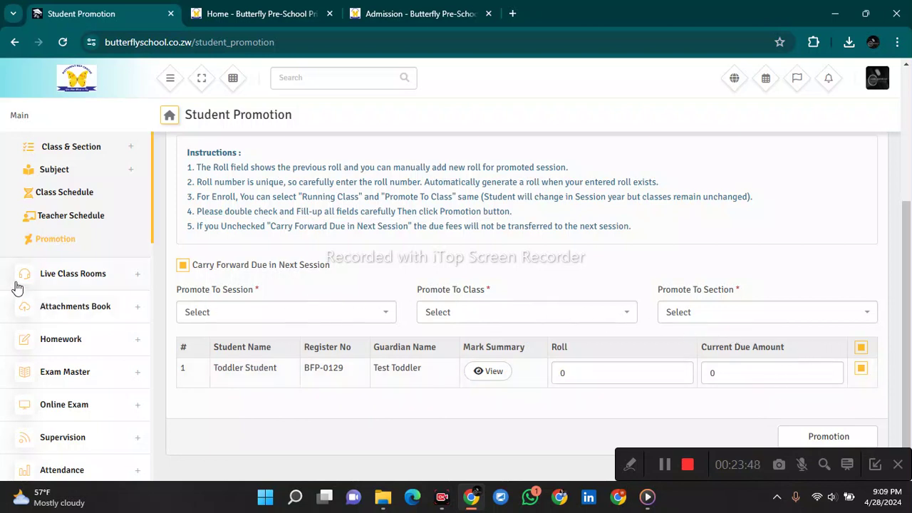
Step: View the Live Class Rooms list and examine the fields of the Add Live Class form
left_click(90, 280)
left_click(89, 183)
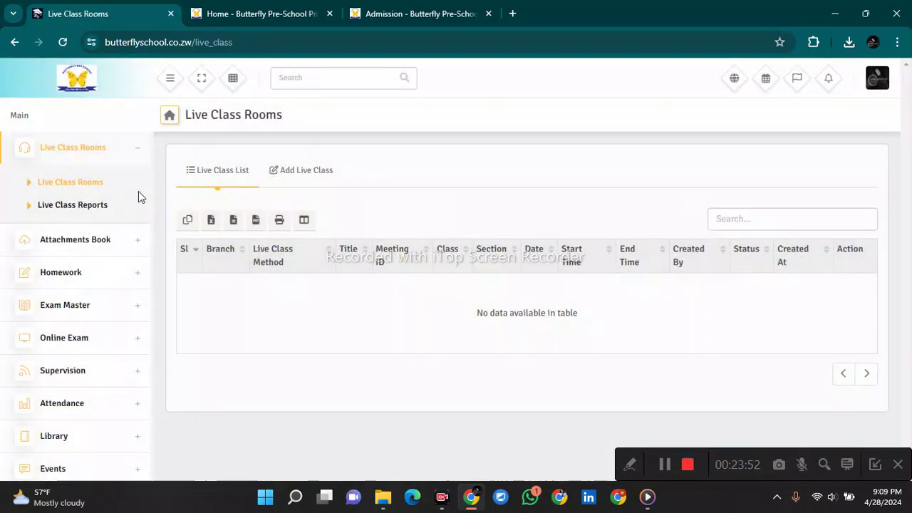
left_click(308, 173)
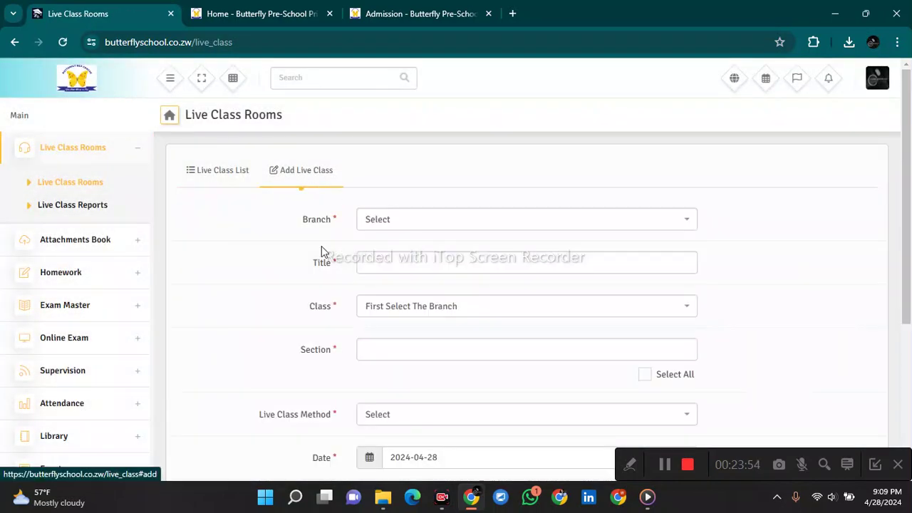
scroll(420, 259, "down", 1)
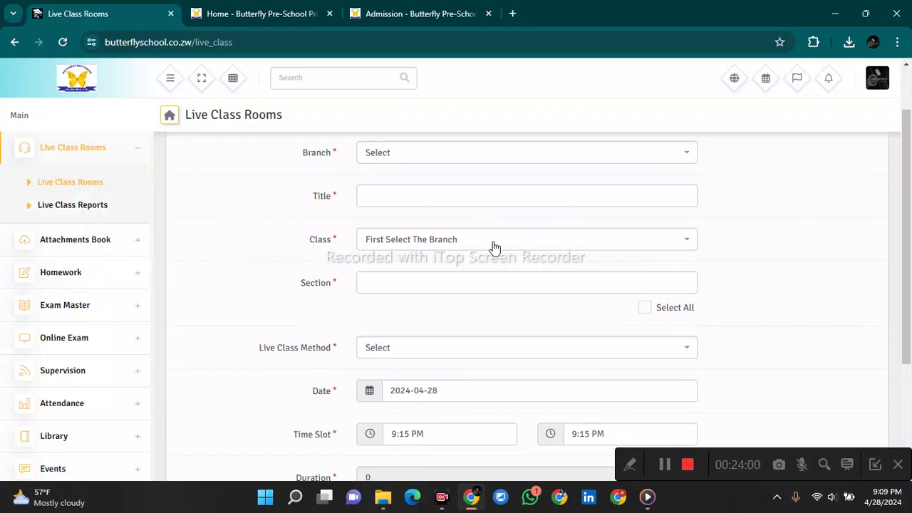
scroll(491, 242, "down", 1)
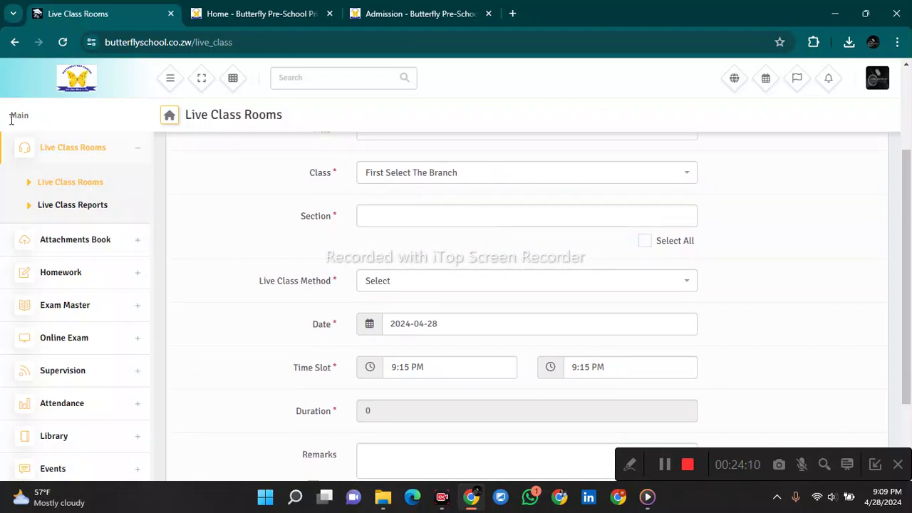
Step: Show the Attachments Book options and view the Attachment Type page
left_click(64, 237)
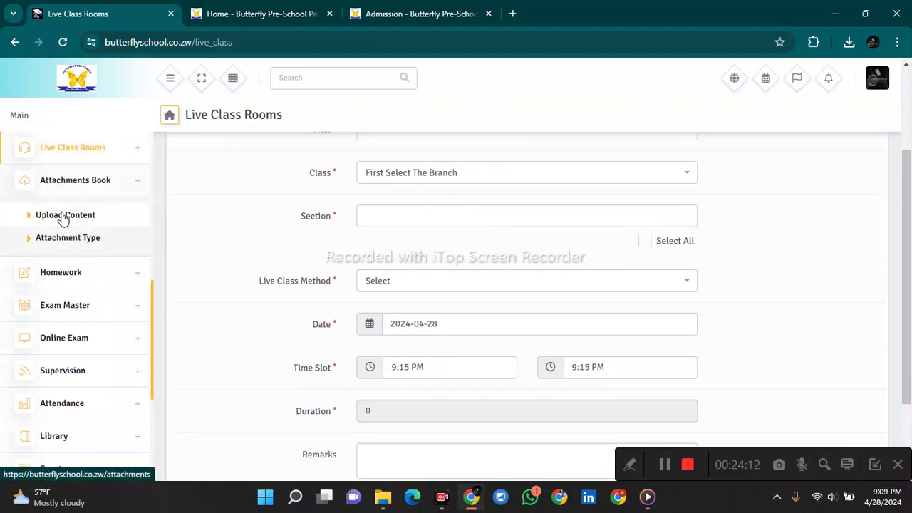
left_click(74, 238)
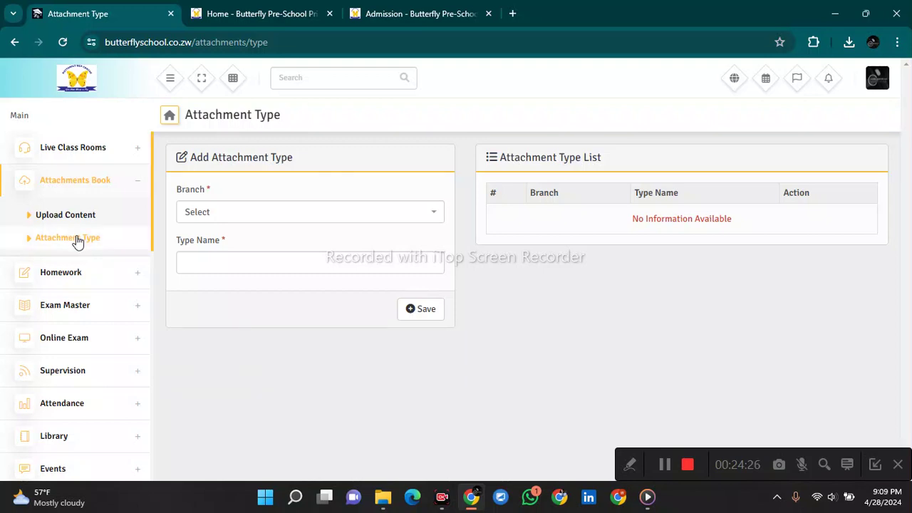
Step: On the Homework page, choose the branch Butterfly Pre-School in the filter and open the Add Homework form
left_click(96, 273)
left_click(85, 253)
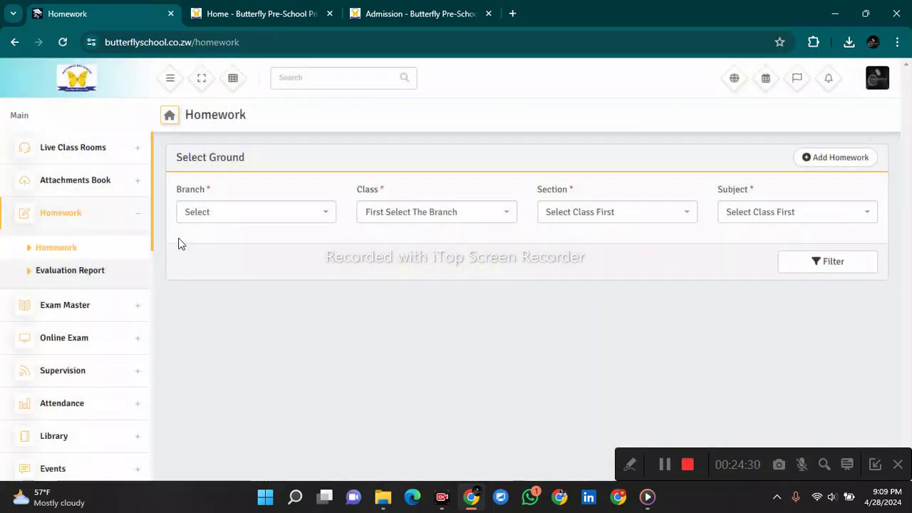
left_click(291, 217)
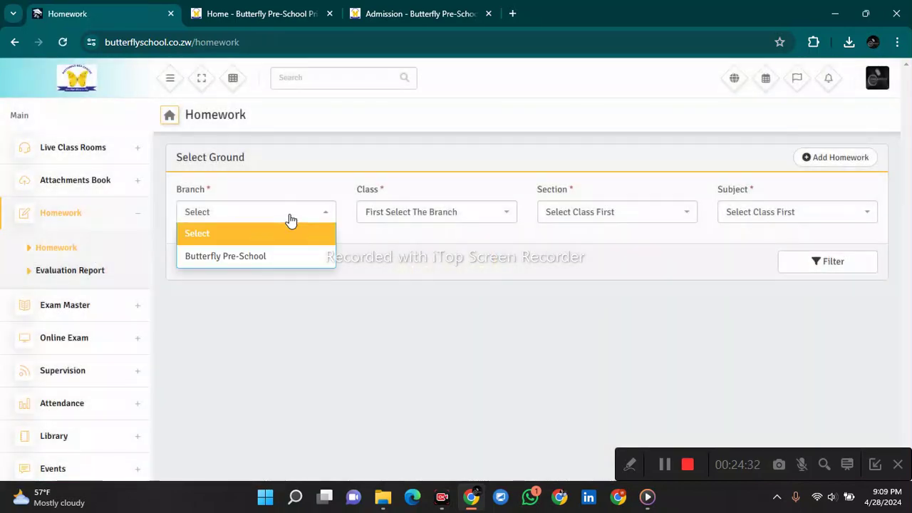
left_click(284, 255)
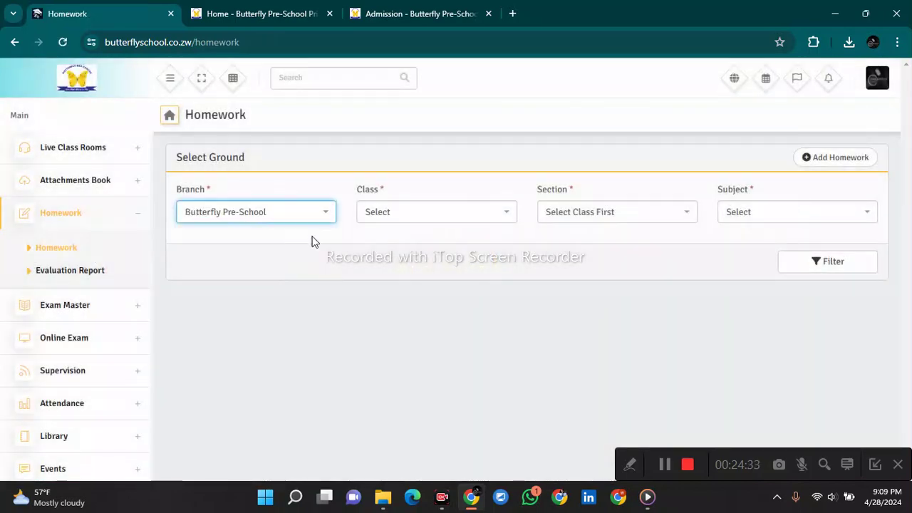
left_click(836, 157)
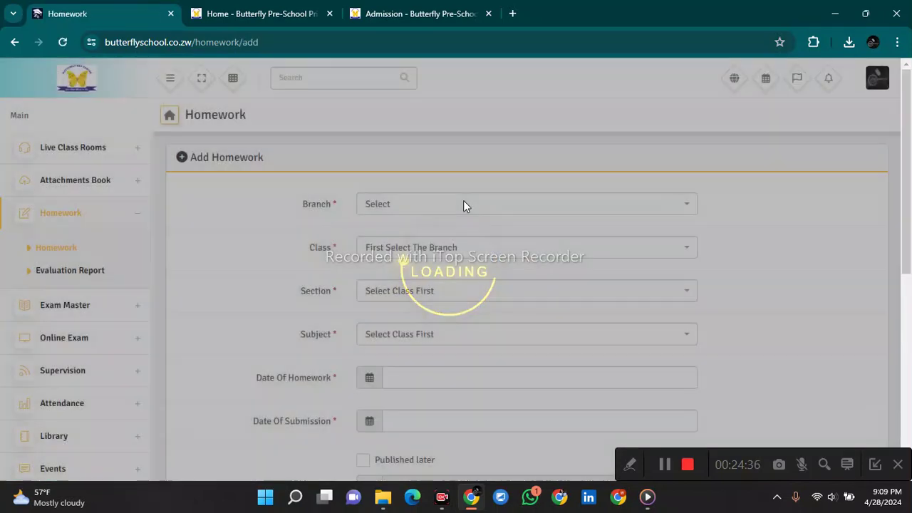
Step: Review the rest of the Add Homework form and open the homework Evaluation Report page
scroll(477, 227, "down", 6)
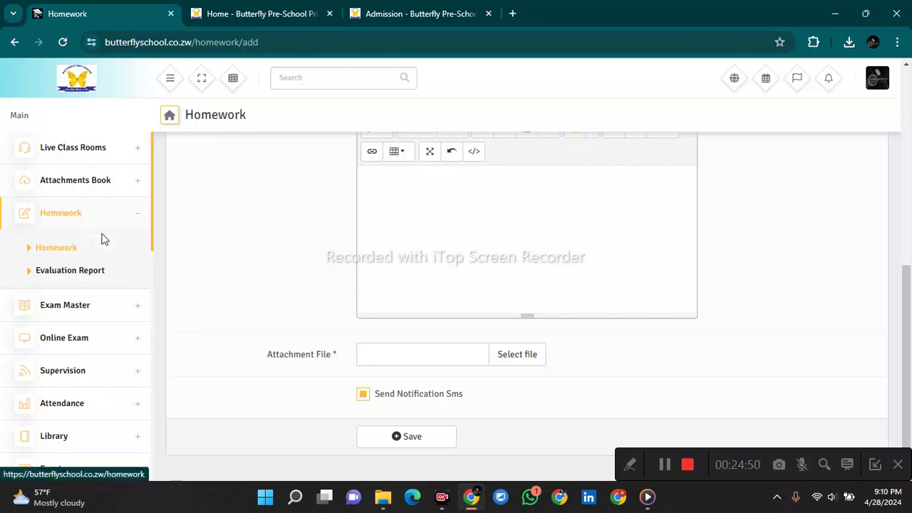
left_click(97, 274)
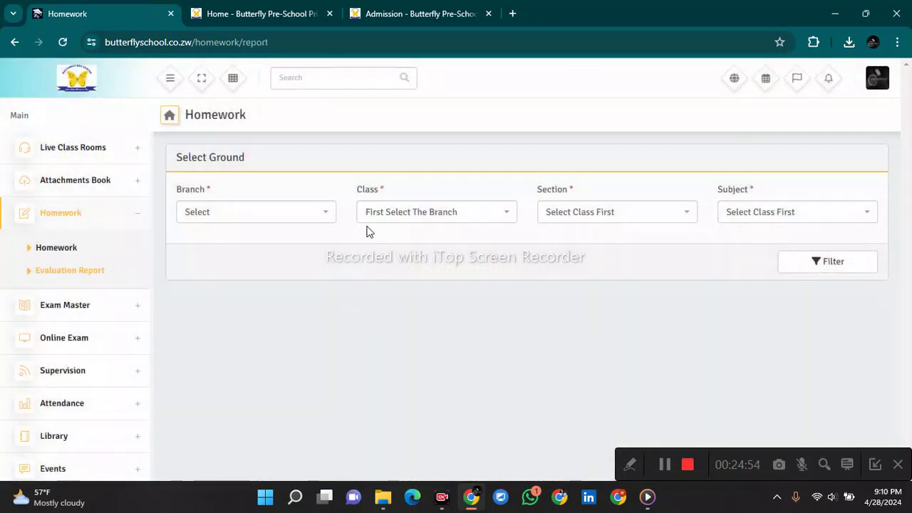
Step: Open the Exam Term page from the exam options in Exam Master
left_click(135, 304)
left_click(83, 282)
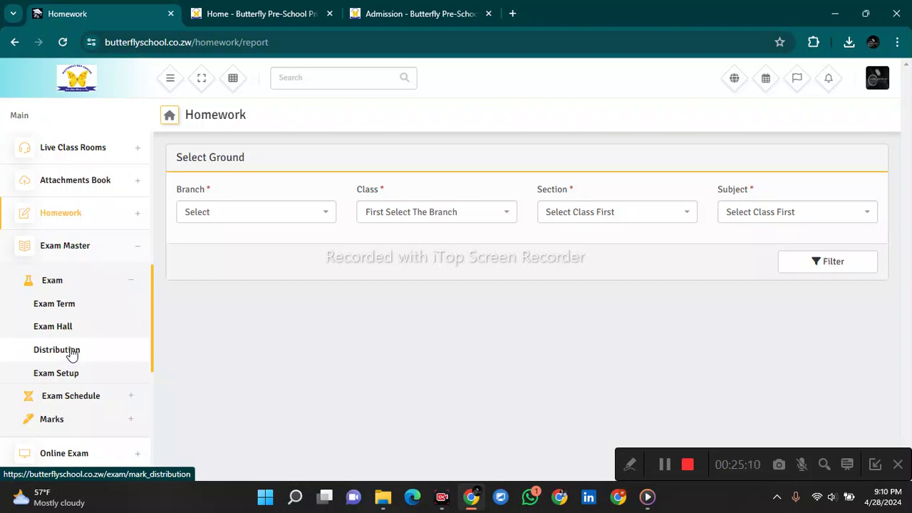
left_click(59, 309)
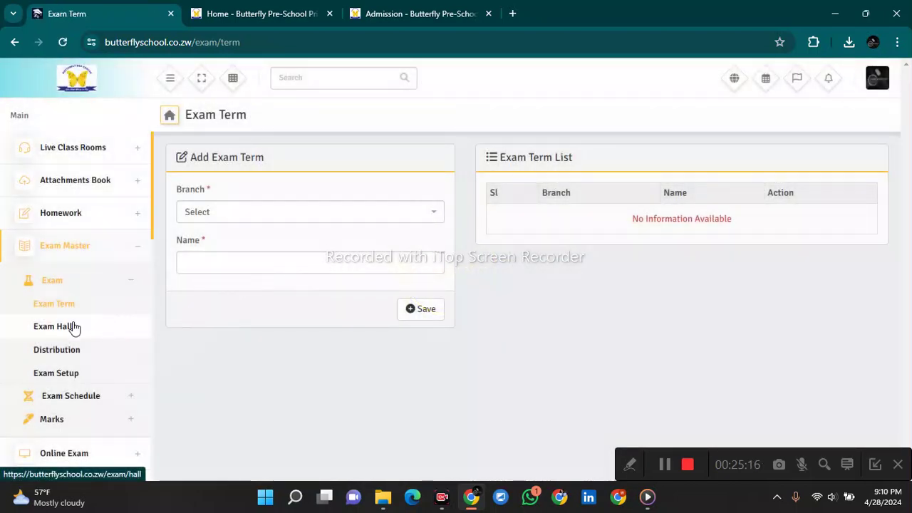
Step: Open the exam Schedule page within Exam Master
left_click(131, 285)
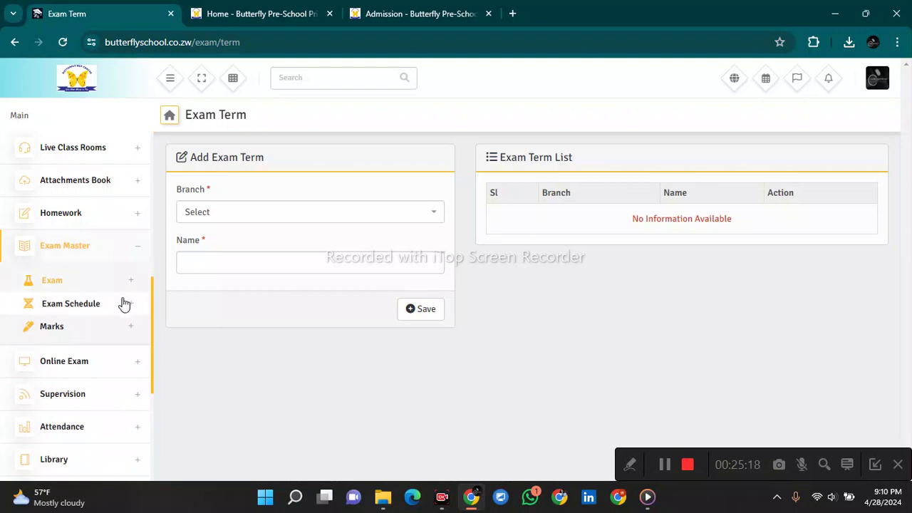
left_click(125, 306)
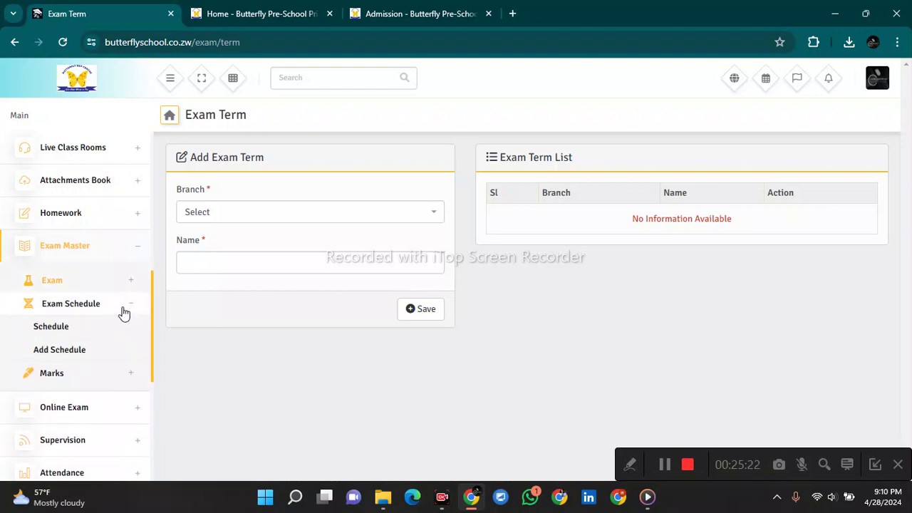
left_click(81, 326)
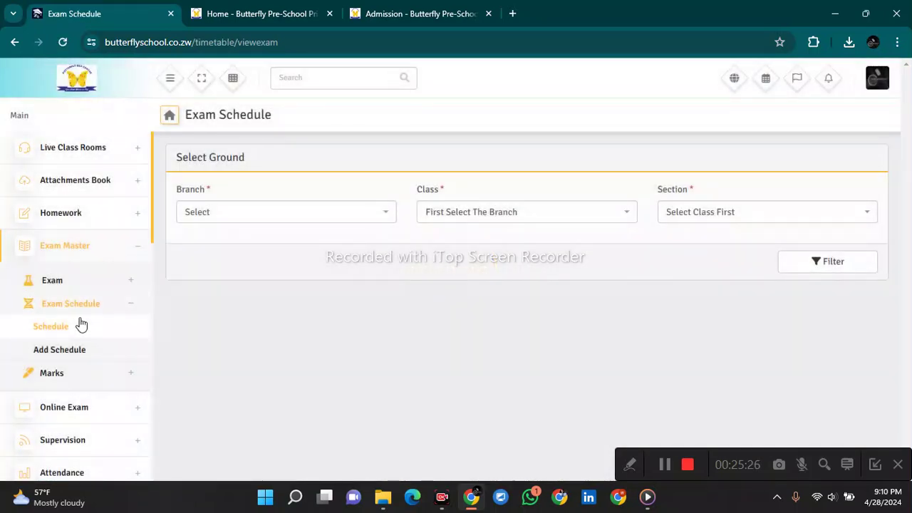
Step: Show the entries available for exam Marks and for the Online Exam module
scroll(80, 320, "down", 2)
left_click(84, 248)
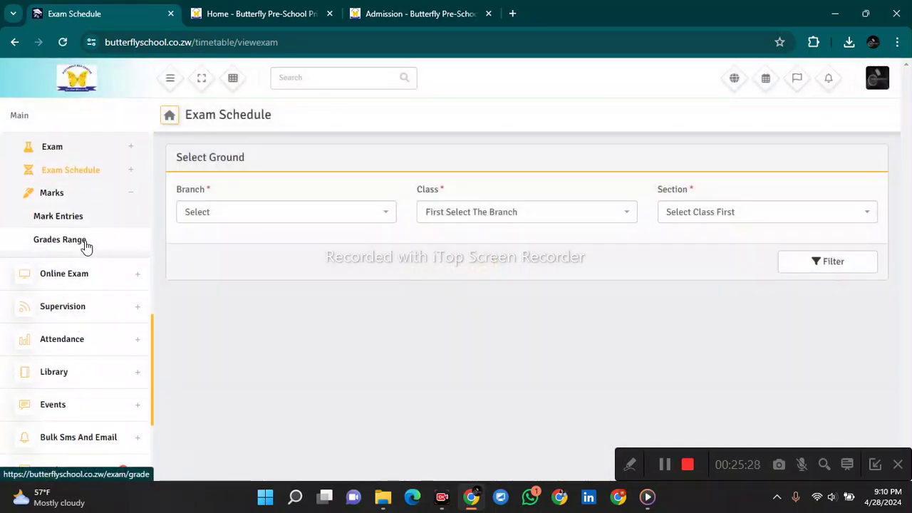
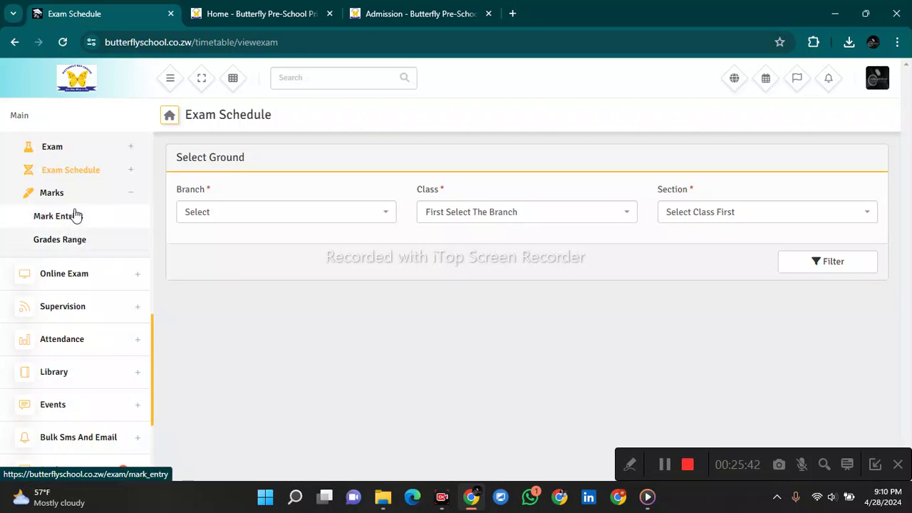
left_click(103, 276)
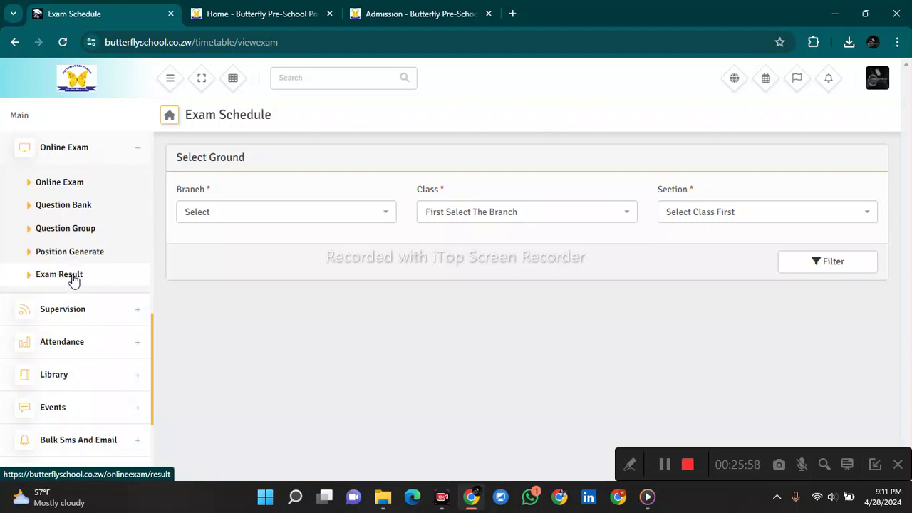
Step: Look through the Hostel and Transport entries of the Supervision module
left_click(96, 310)
left_click(83, 220)
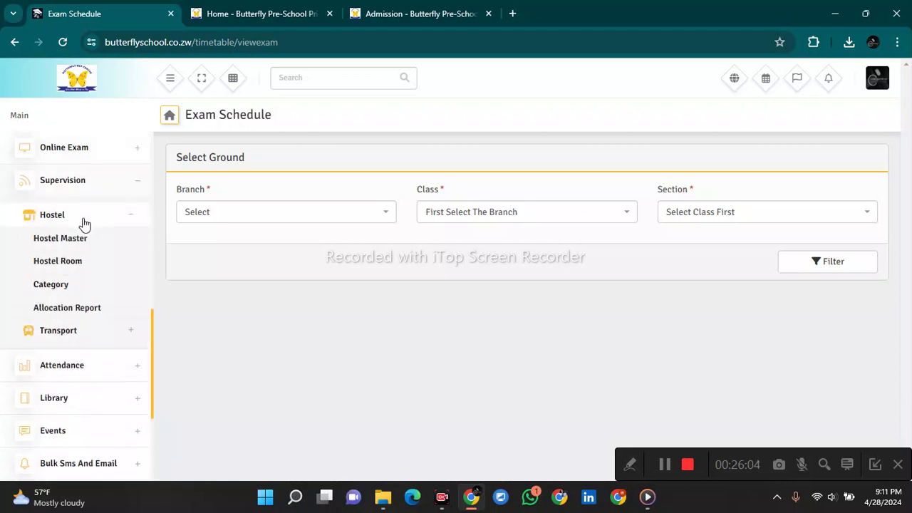
left_click(96, 330)
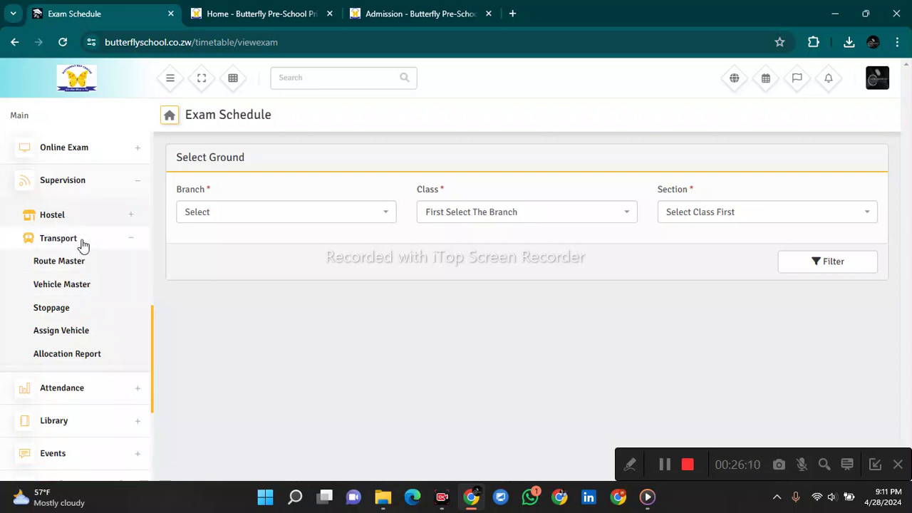
left_click(84, 214)
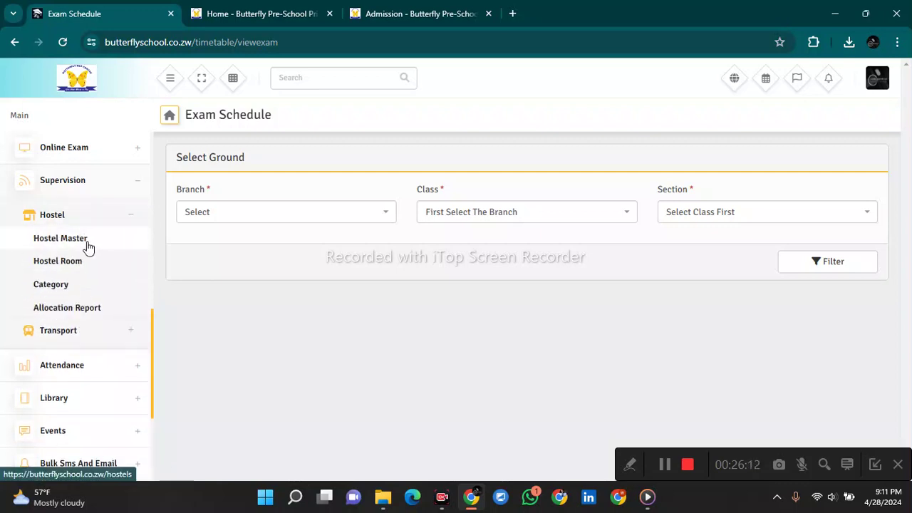
left_click(74, 331)
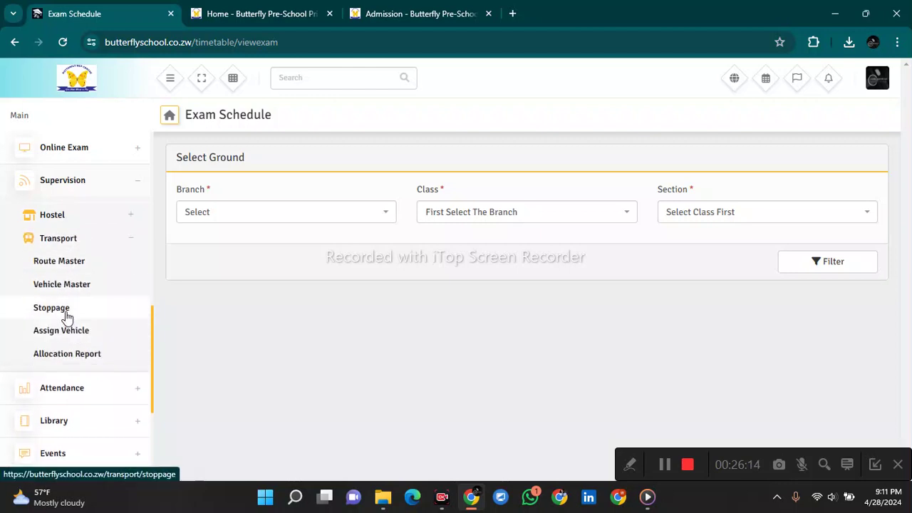
scroll(71, 340, "down", 1)
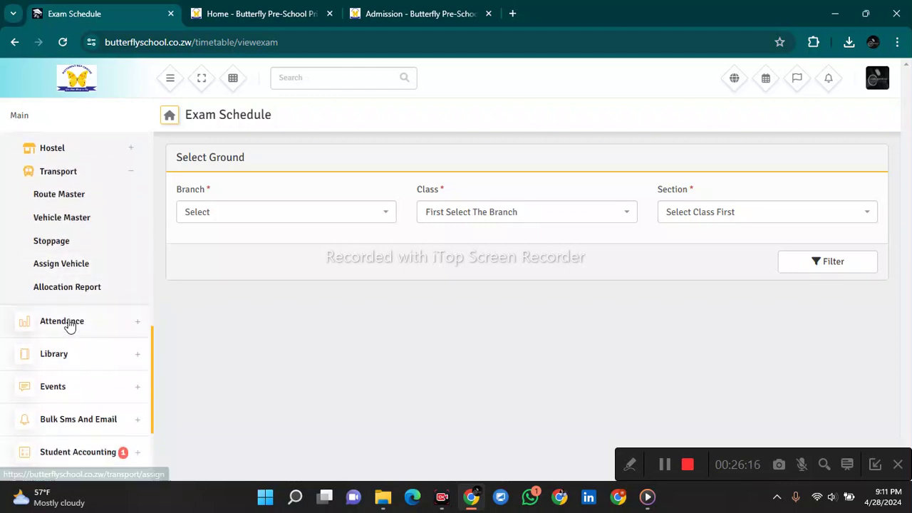
Step: Show the student attendance list for branch Butterfly Pre-School, class ECD A, section-1 on 2024-04-22
left_click(69, 326)
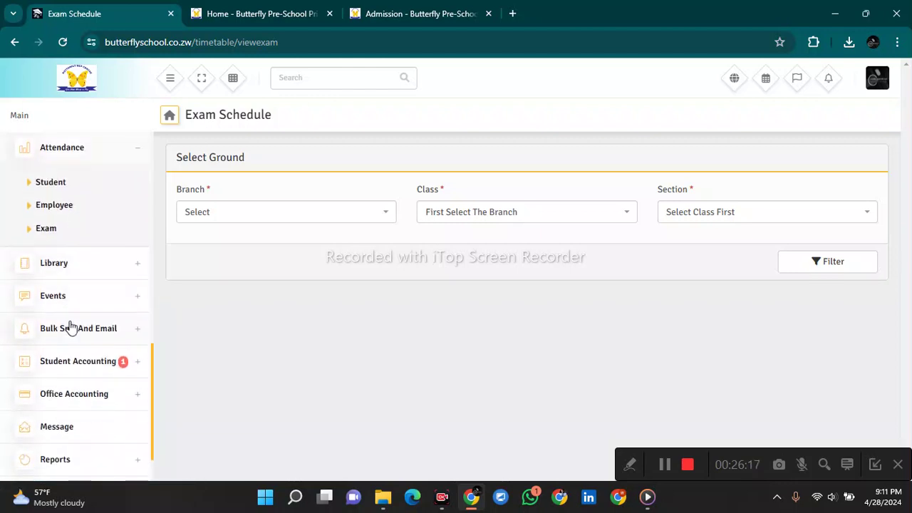
left_click(51, 190)
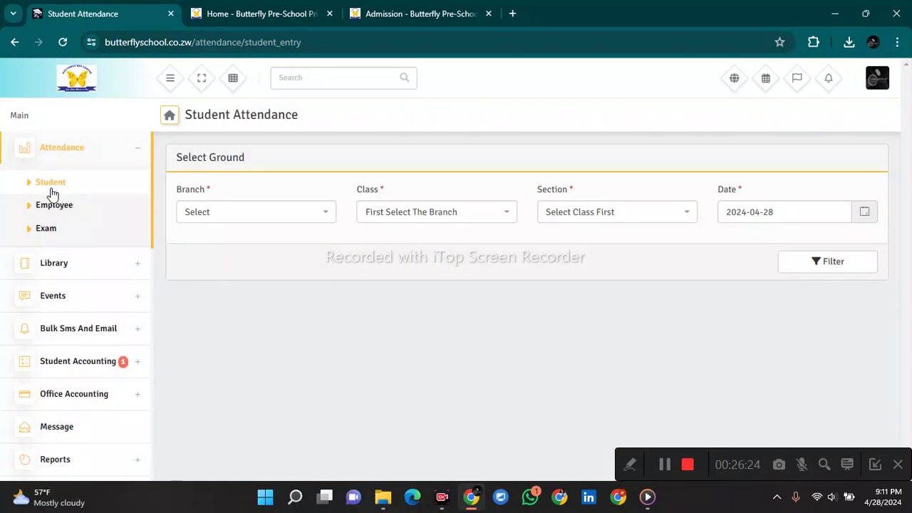
left_click(248, 217)
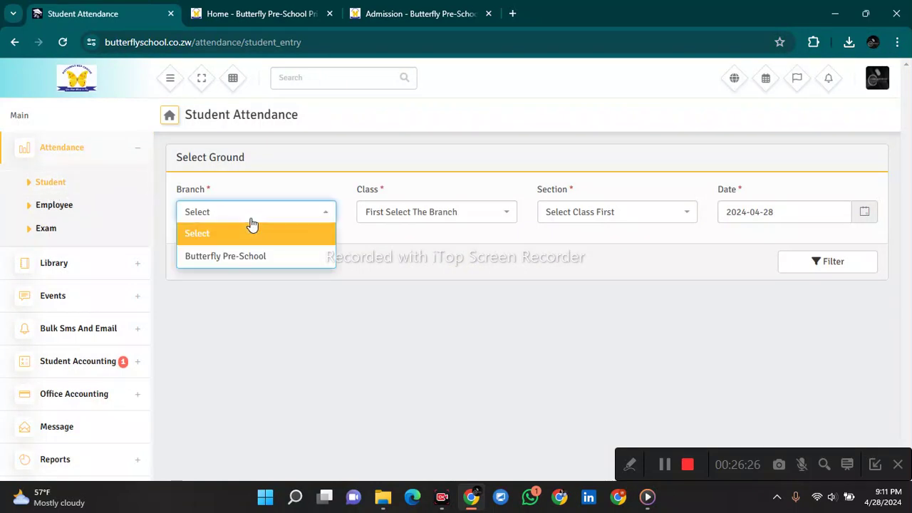
left_click(253, 263)
left_click(415, 211)
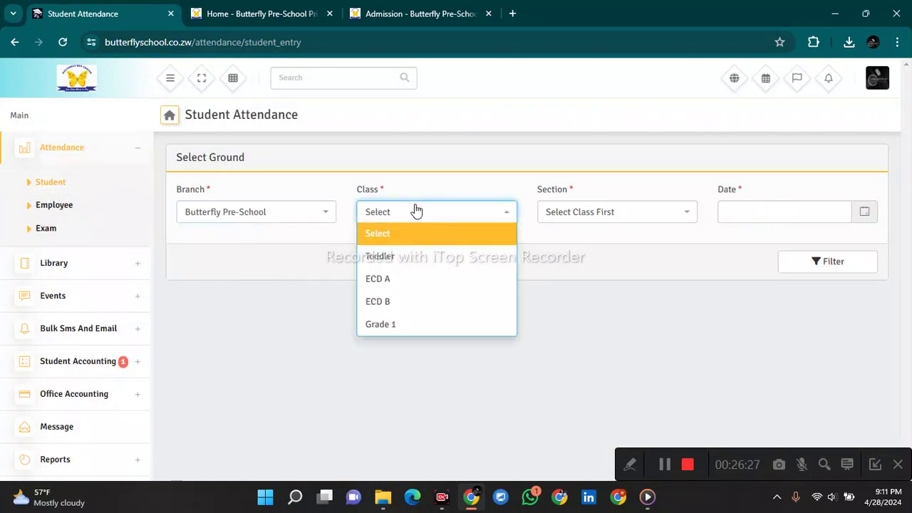
left_click(433, 280)
left_click(637, 213)
left_click(645, 256)
left_click(753, 215)
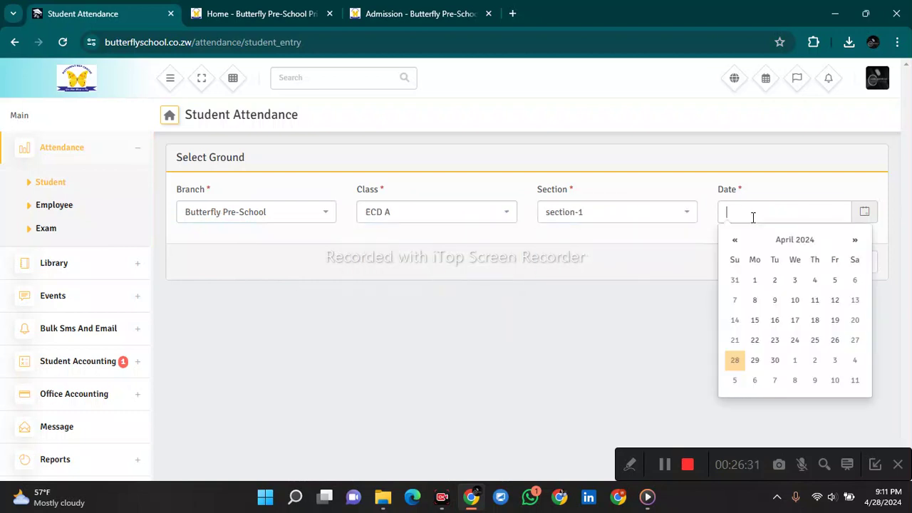
left_click(755, 345)
left_click(819, 269)
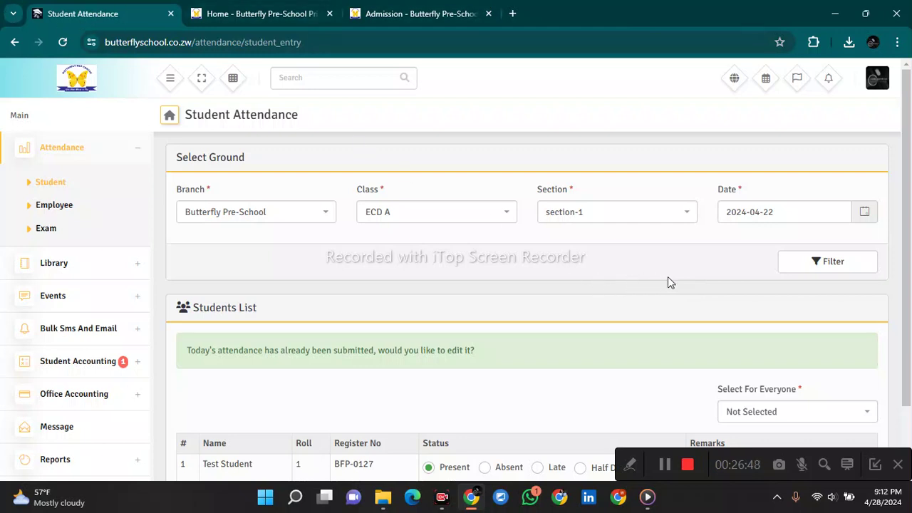
scroll(458, 362, "down", 1)
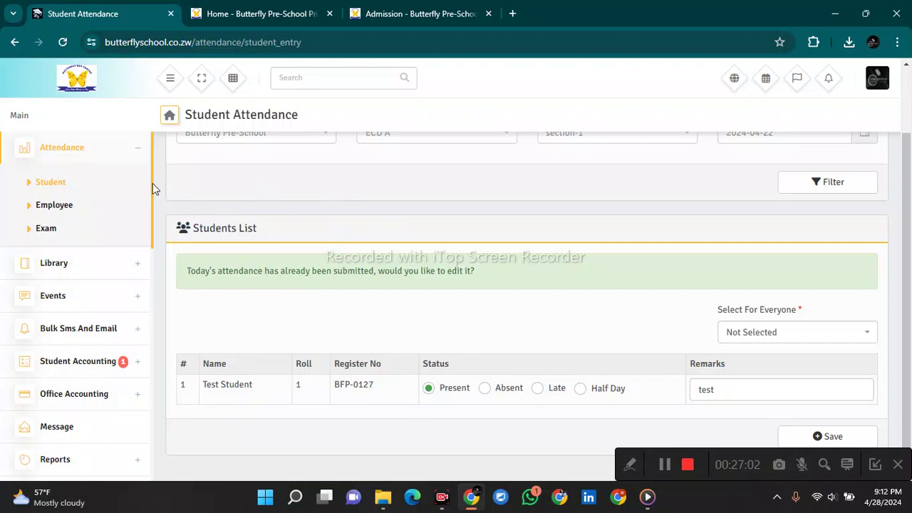
Step: Collapse the Attendance module and open the Books page of the Library module
scroll(157, 214, "up", 8)
scroll(164, 285, "down", 6)
scroll(157, 353, "down", 4)
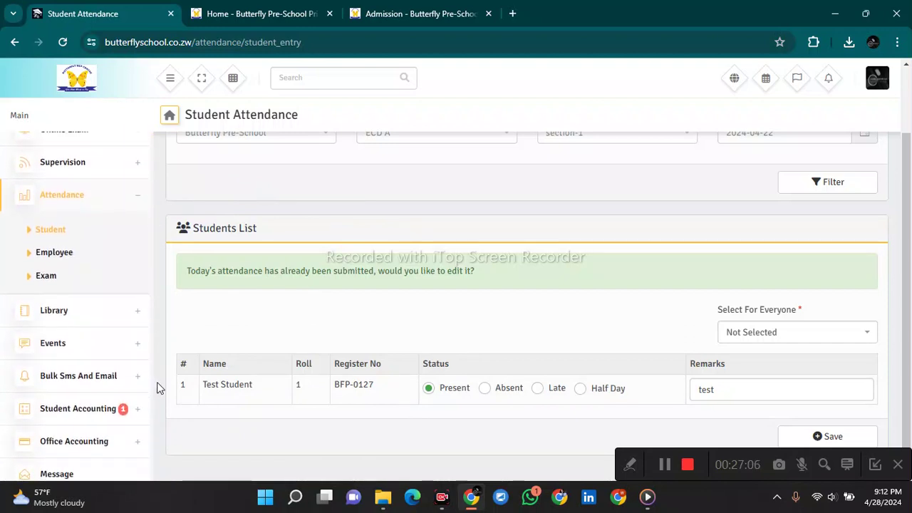
scroll(158, 385, "up", 1)
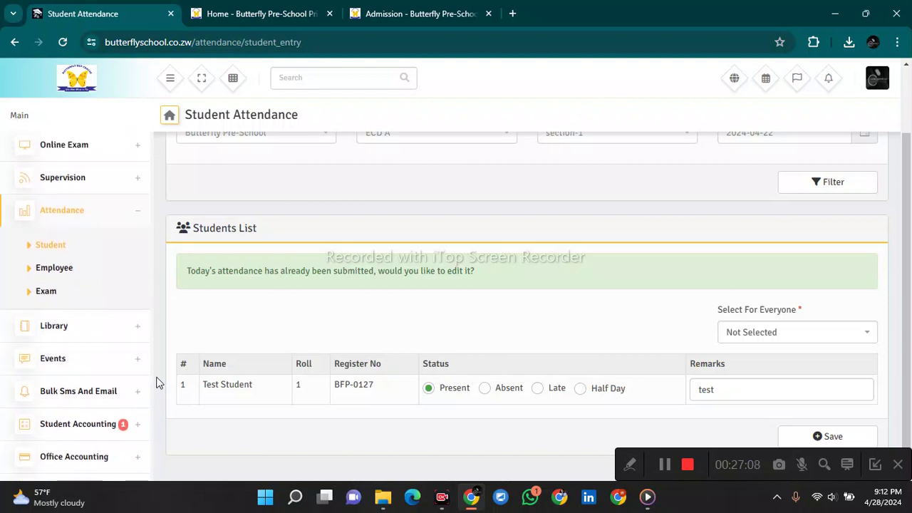
left_click_drag(153, 372, 152, 370)
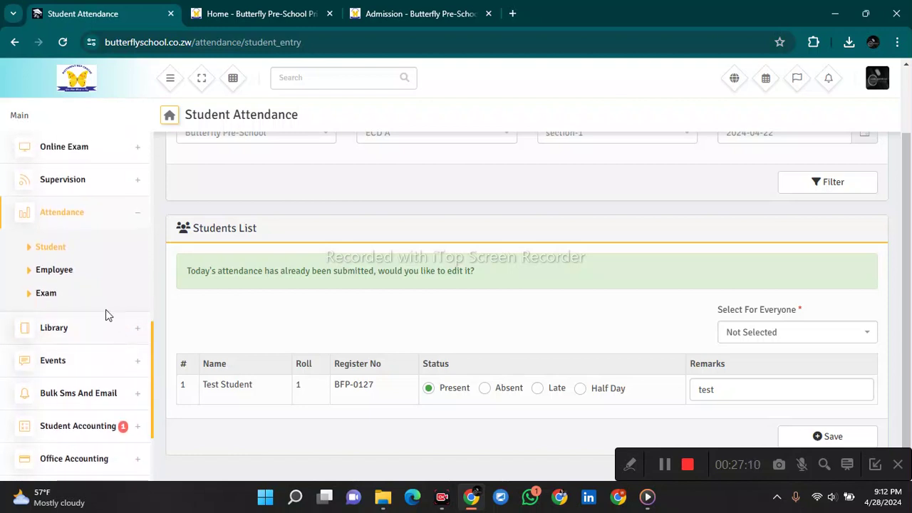
left_click(124, 211)
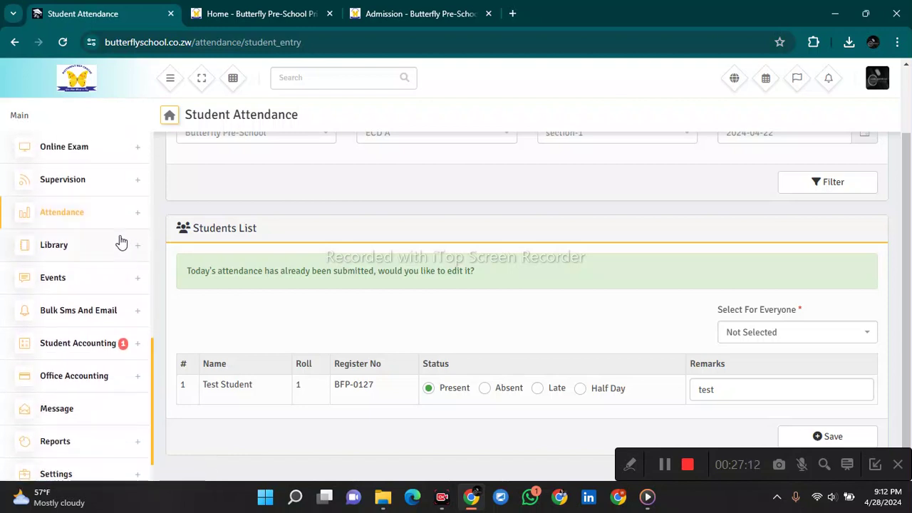
left_click(112, 257)
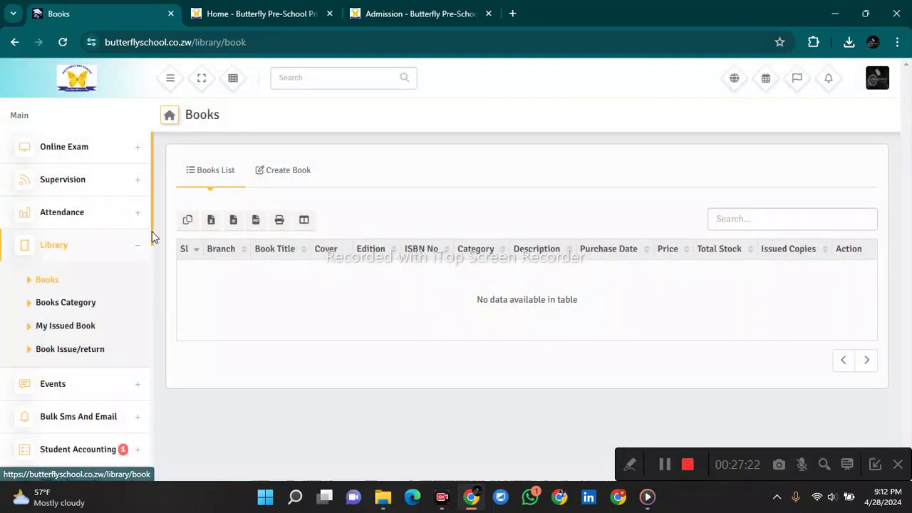
Step: Collapse the Library module and view the entries of the Events module
left_click_drag(152, 238, 155, 255)
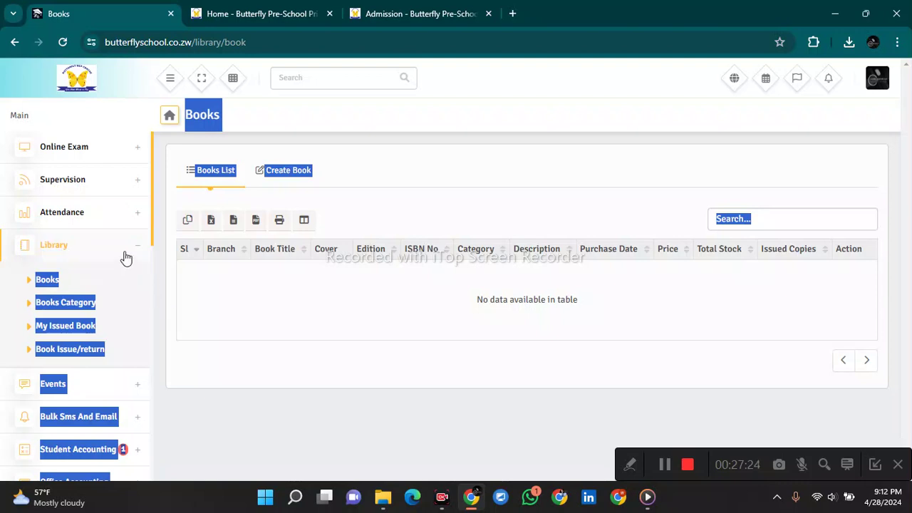
left_click(124, 255)
left_click(136, 285)
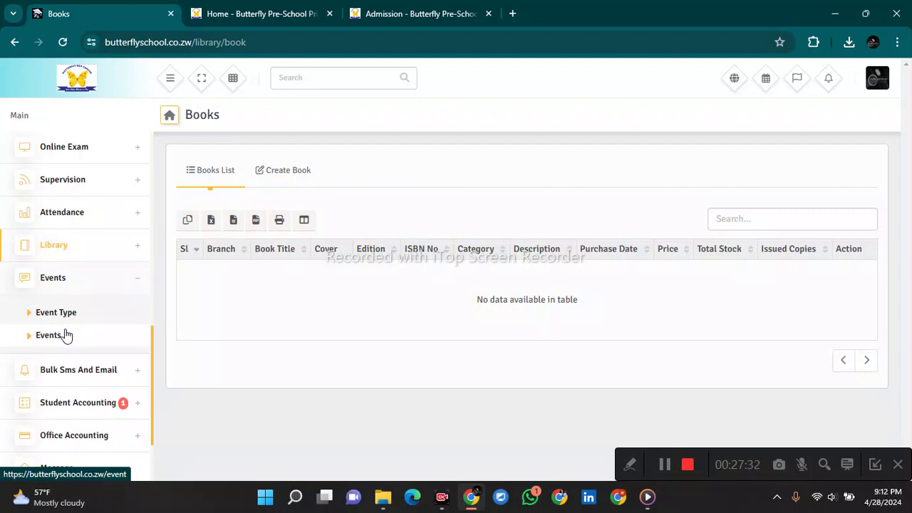
left_click(91, 278)
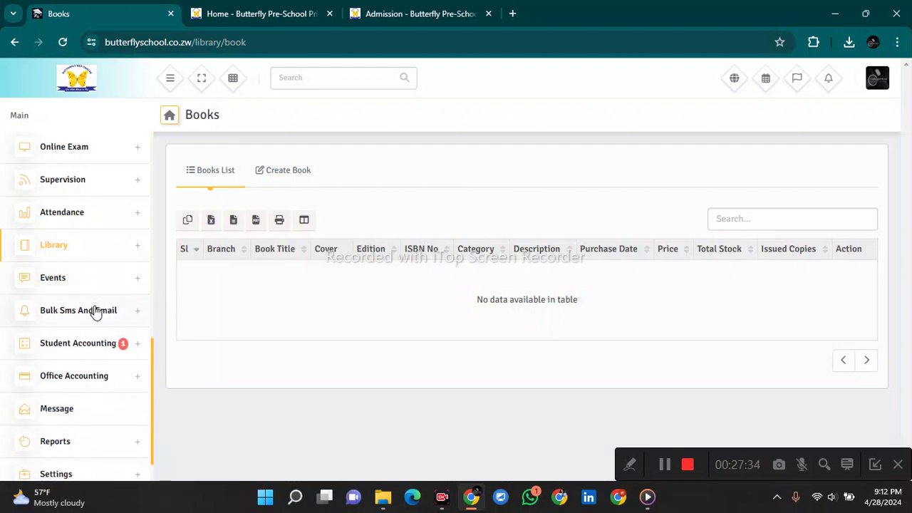
Step: Open the Send Sms / Email form and set its branch to Butterfly Pre-School
left_click(94, 311)
left_click(80, 345)
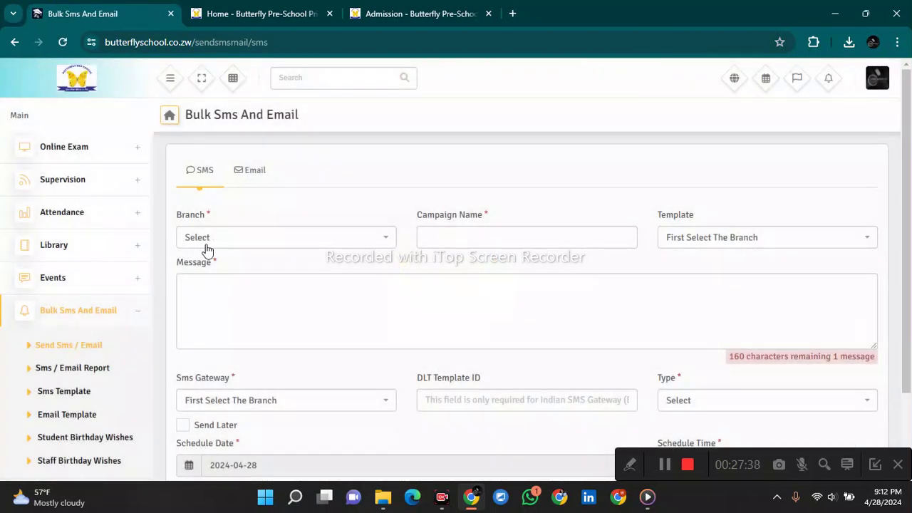
left_click(282, 246)
left_click(271, 285)
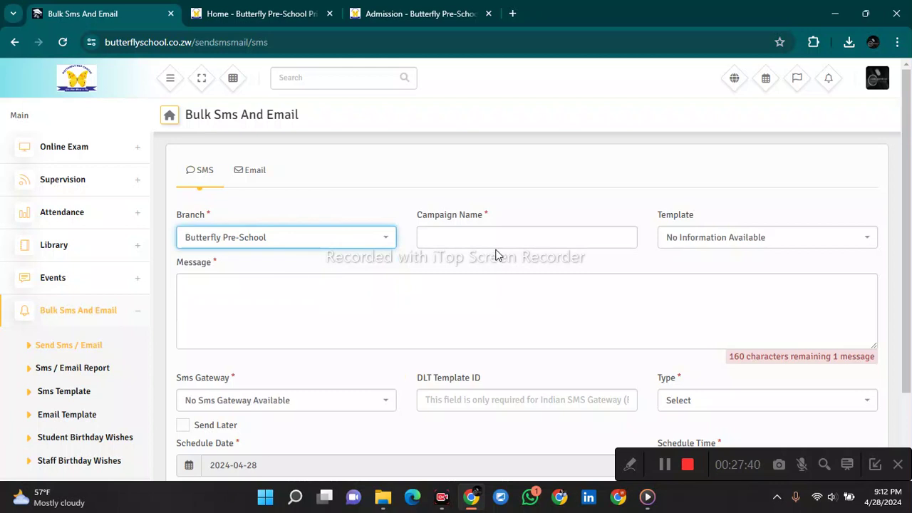
Step: Examine the campaign name, template and message fields of the SMS form and the other Bulk Sms And Email entries
left_click(602, 230)
left_click(742, 243)
scroll(568, 259, "down", 3)
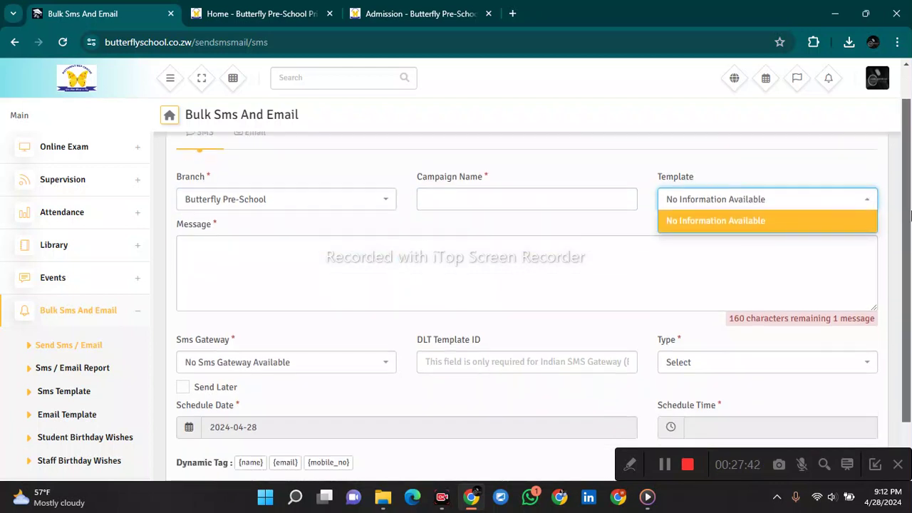
left_click(507, 220)
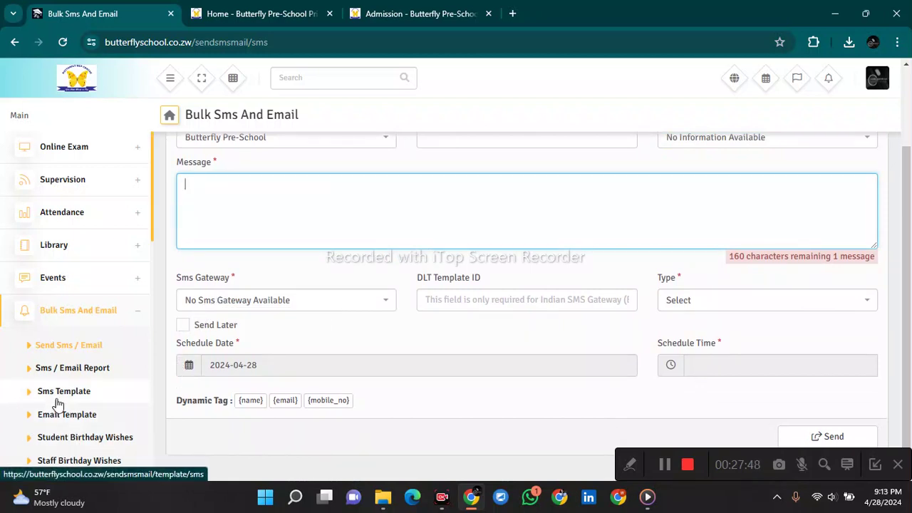
scroll(55, 403, "down", 2)
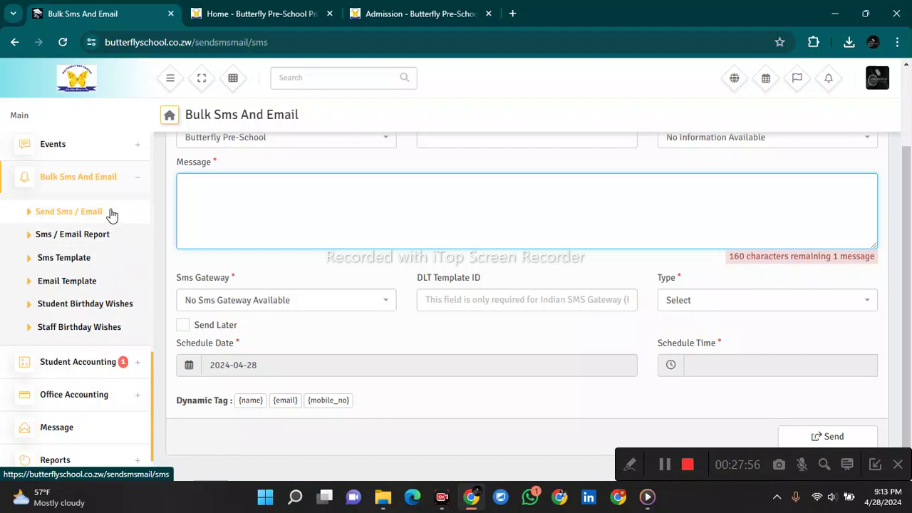
Step: Collapse the Bulk Sms And Email module and open the Offline Payments list of the Student Accounting module
left_click(138, 177)
left_click(103, 308)
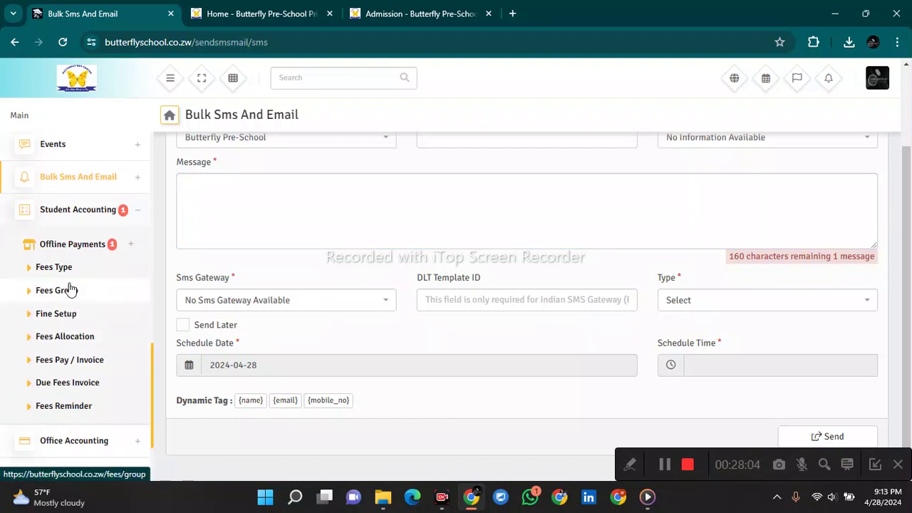
left_click(72, 246)
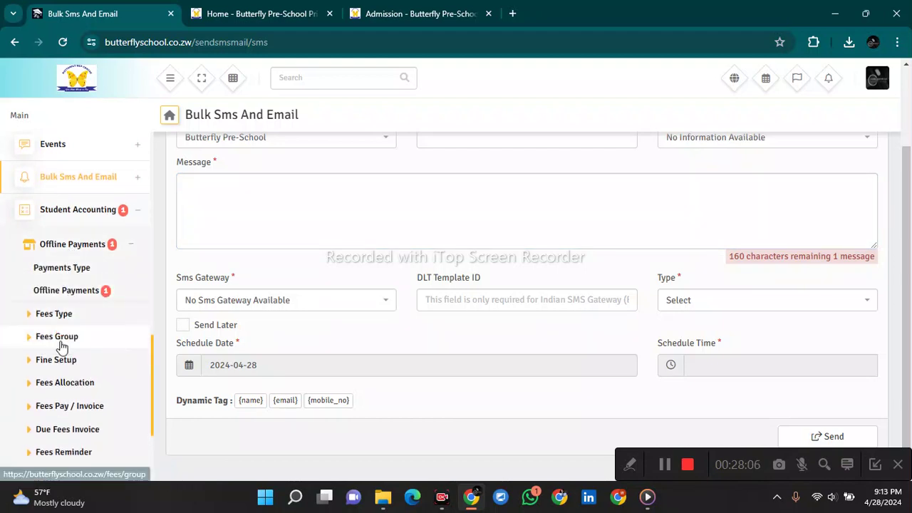
left_click(75, 292)
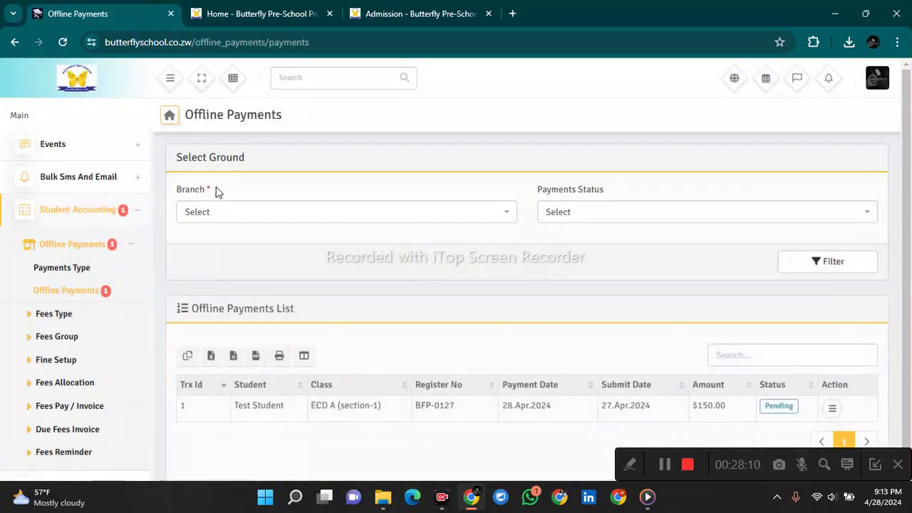
Step: Open the details of the pending offline payment and examine its student details, payment method, reviewer, reference, proof of payment and status options
scroll(772, 313, "down", 1)
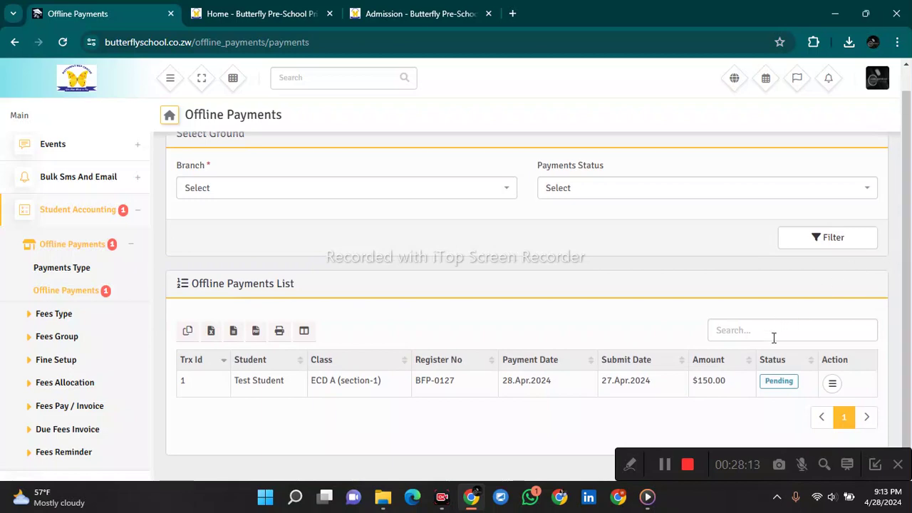
left_click(832, 383)
scroll(389, 279, "down", 4)
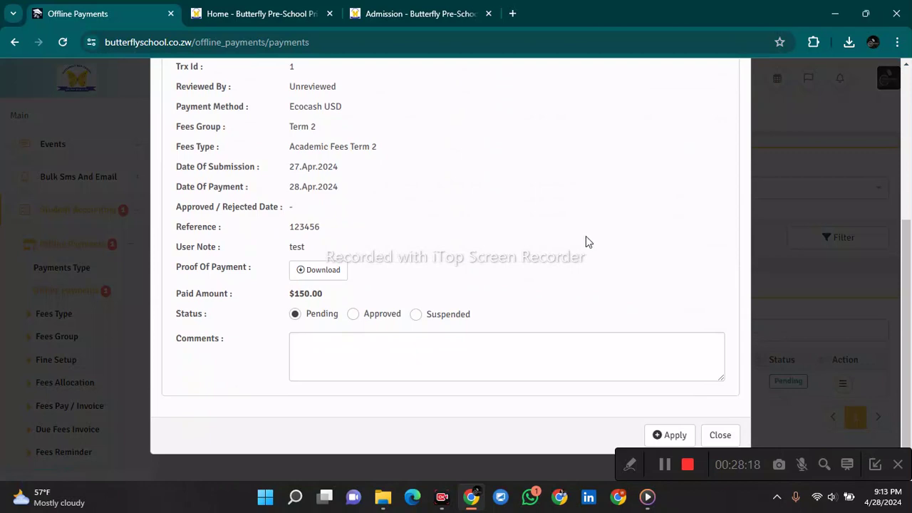
scroll(585, 242, "up", 4)
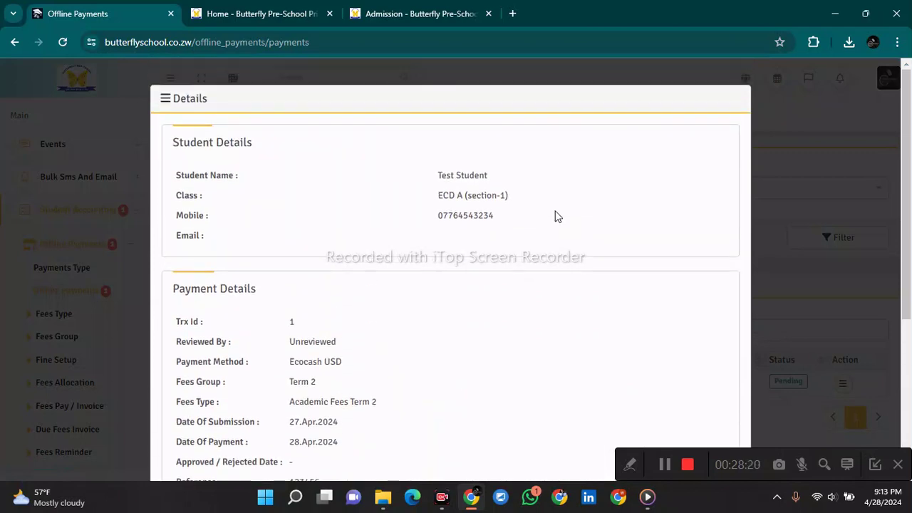
scroll(481, 252, "down", 4)
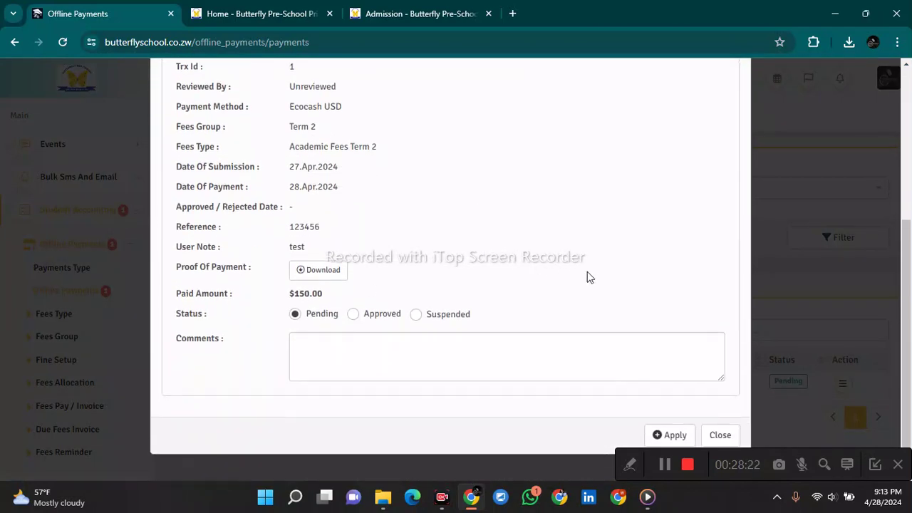
scroll(634, 353, "up", 3)
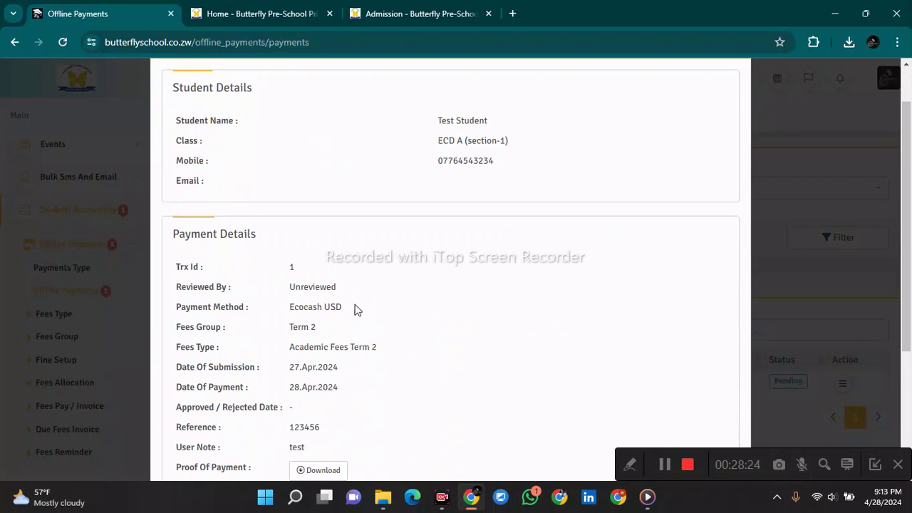
left_click_drag(354, 311, 273, 308)
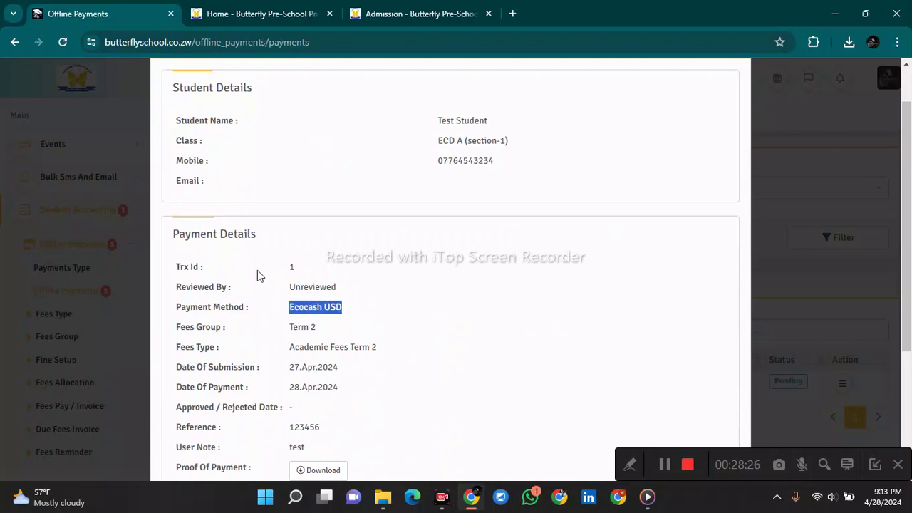
scroll(278, 275, "down", 3)
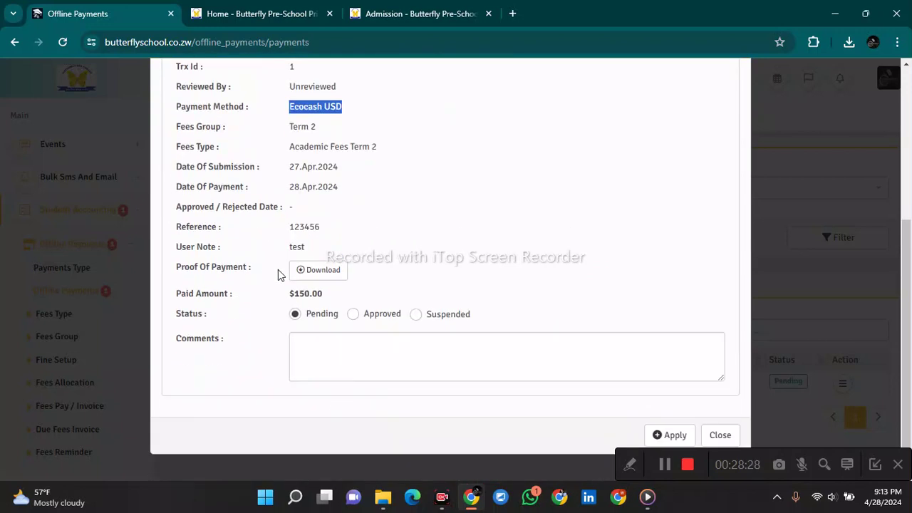
scroll(279, 257, "up", 2)
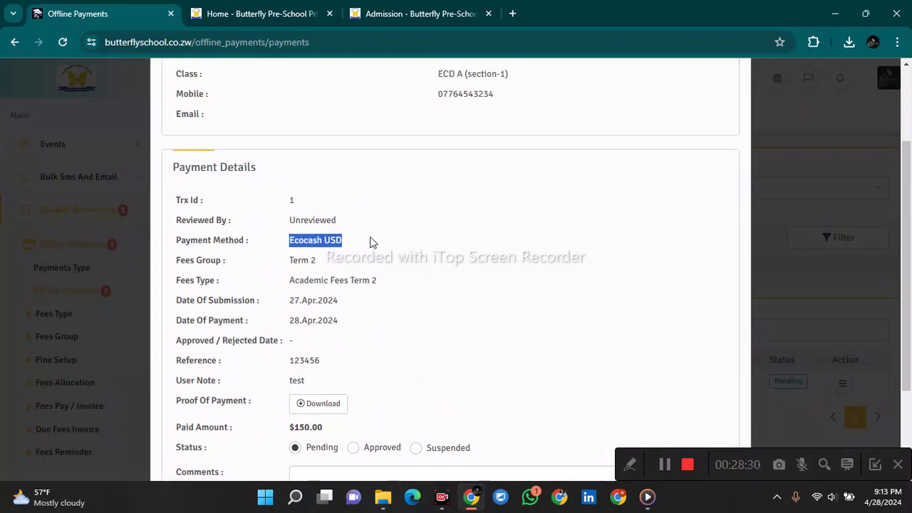
left_click_drag(370, 238, 344, 243)
left_click_drag(329, 214, 329, 220)
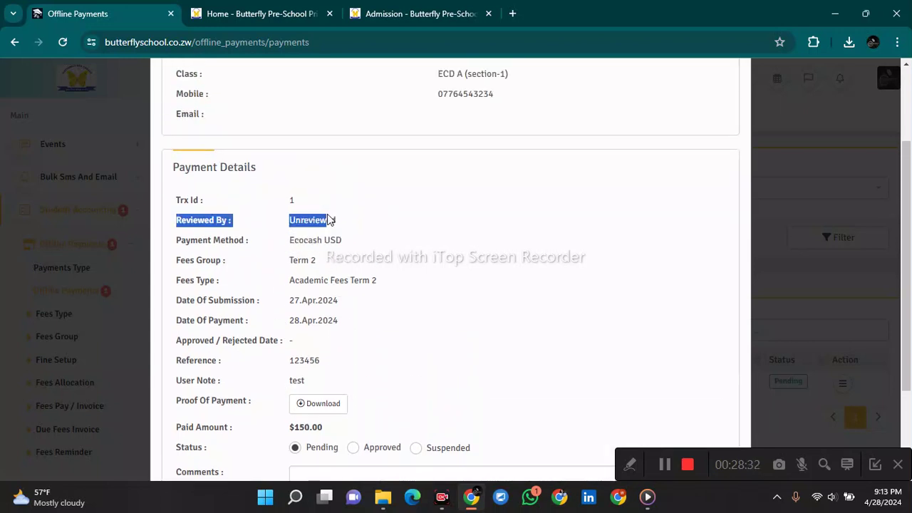
left_click(328, 223)
scroll(307, 314, "down", 2)
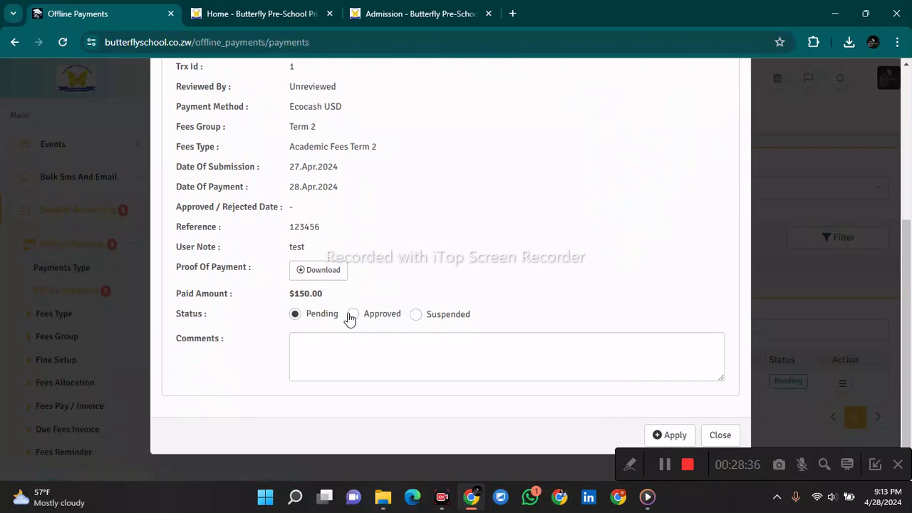
left_click(316, 367)
triple_click(428, 224)
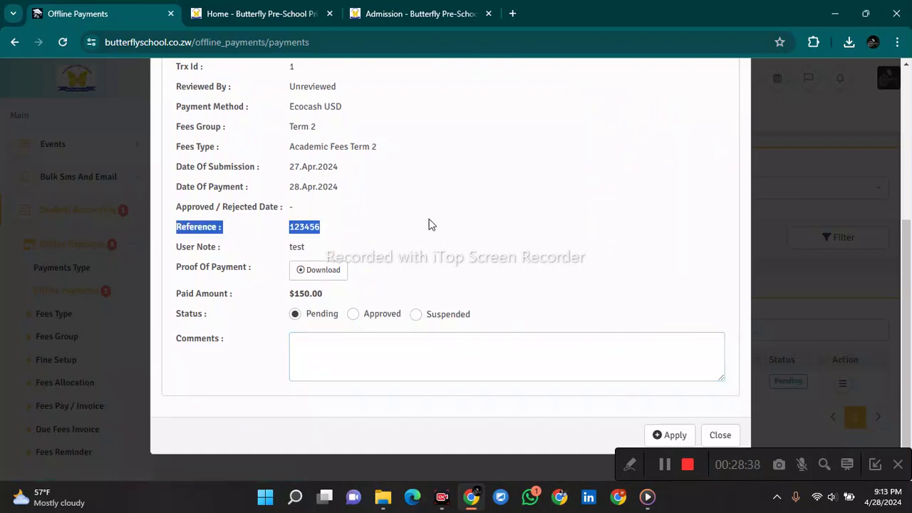
Step: Set the offline payment's status to Approved and apply the change
left_click(347, 317)
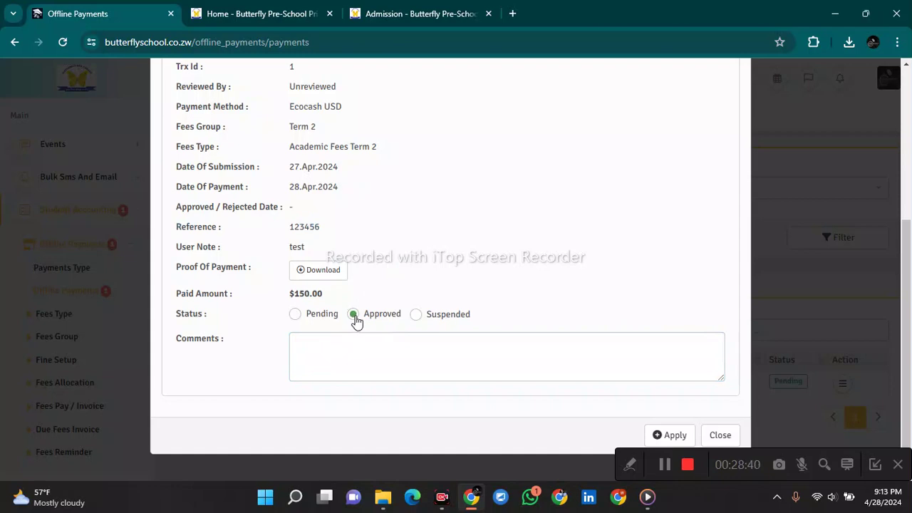
left_click(671, 436)
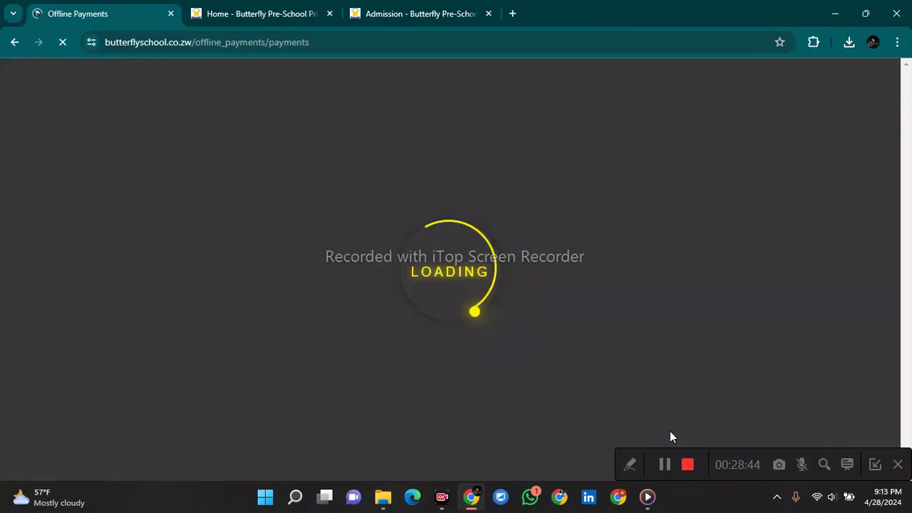
scroll(296, 300, "down", 1)
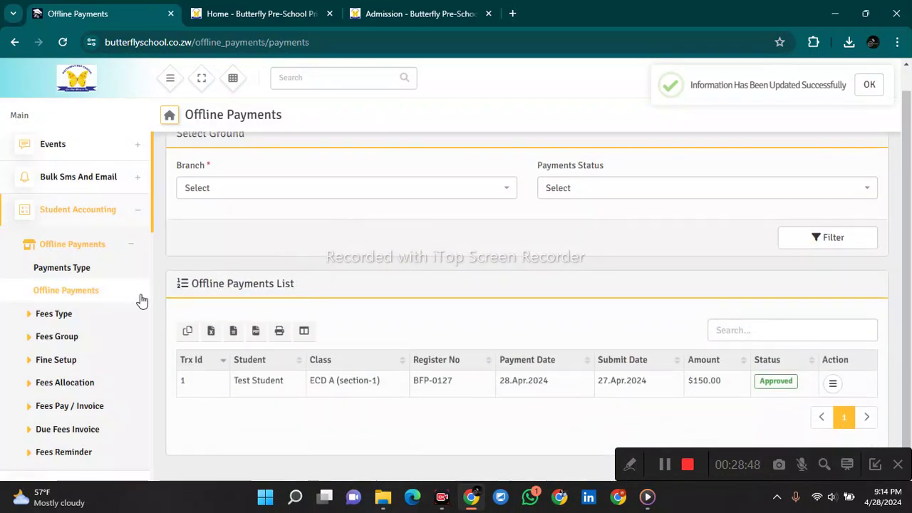
Step: View the Fees Type, Fees Group, Fine Setup and Fees Allocation pages of Student Accounting one after another
scroll(140, 297, "up", 3)
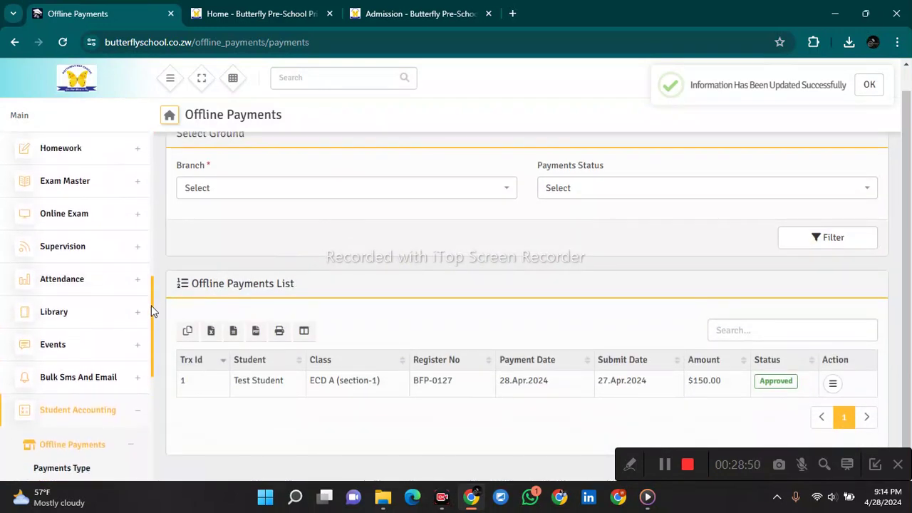
scroll(151, 310, "down", 3)
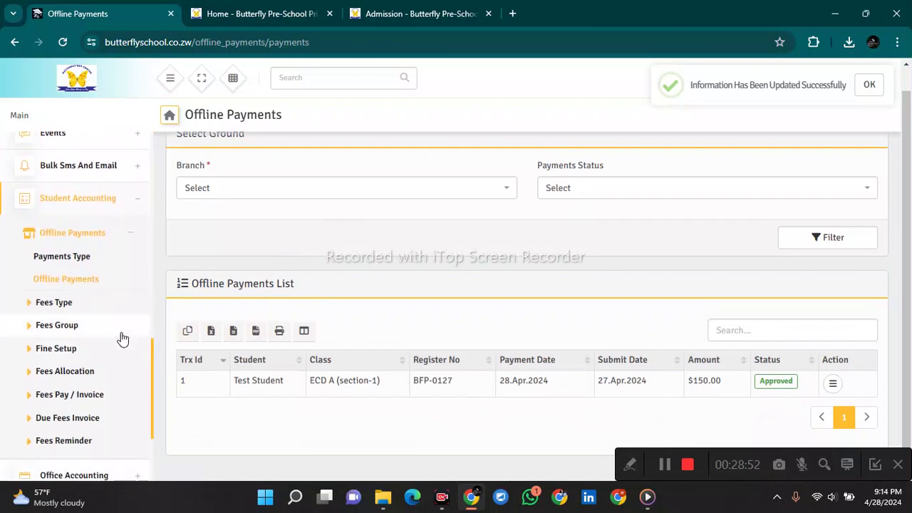
left_click(52, 310)
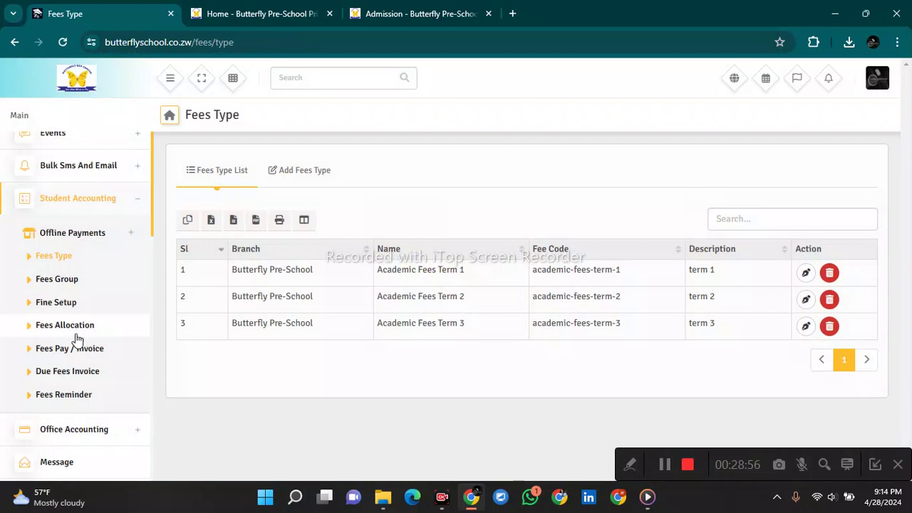
left_click(67, 285)
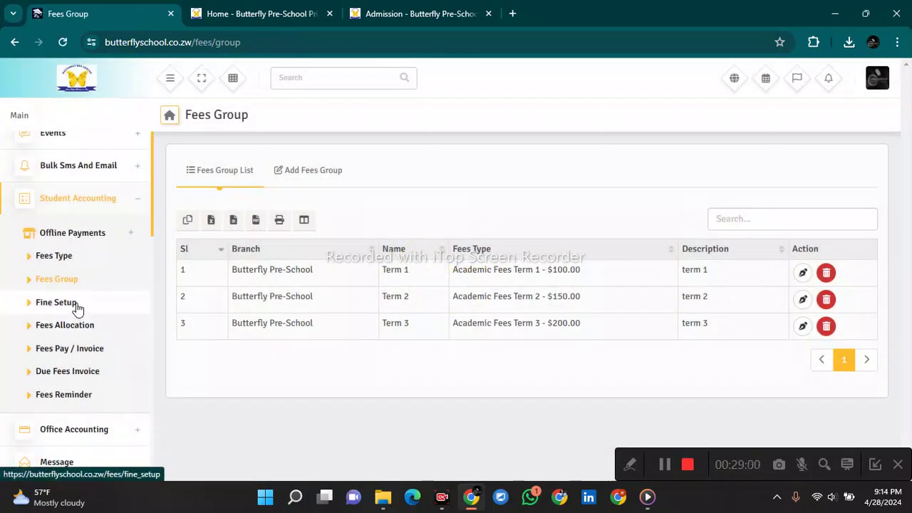
left_click(77, 307)
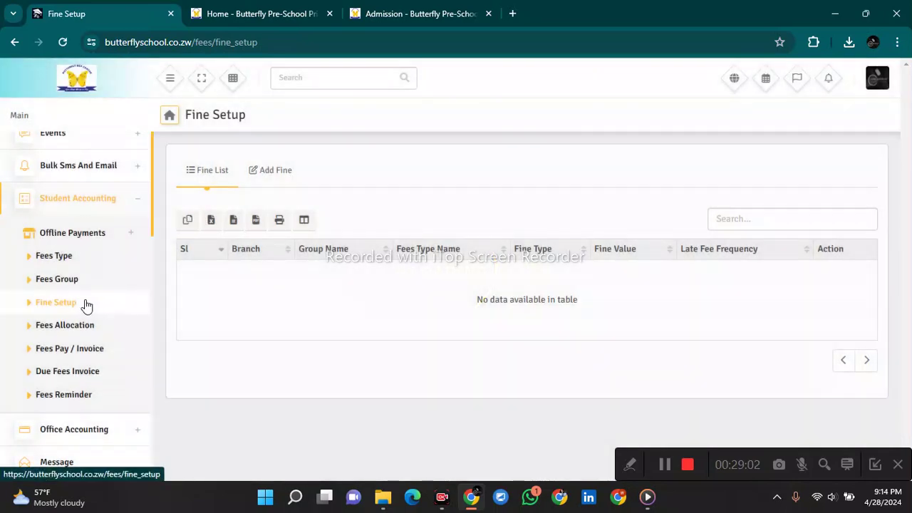
left_click(78, 331)
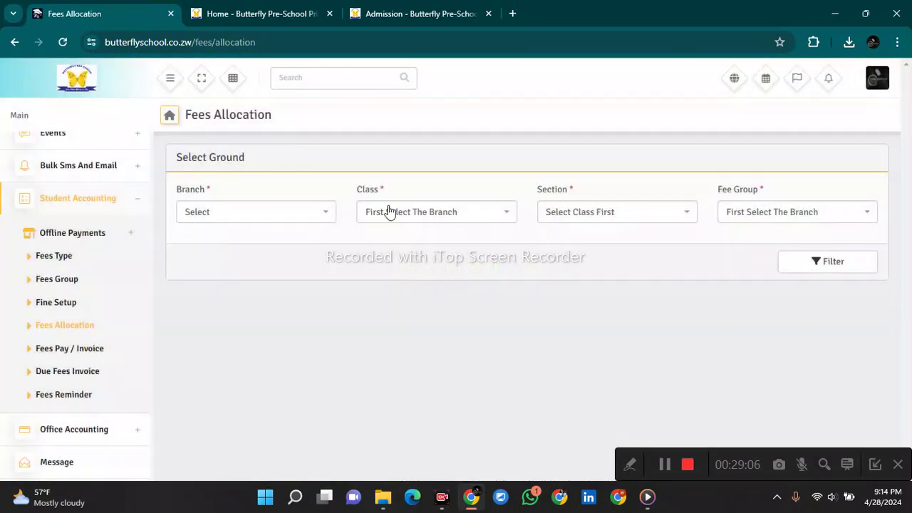
Step: On the Fees Pay / Invoice page, filter the invoices by branch Butterfly Pre-School, class ECD B and All Sections
left_click(72, 349)
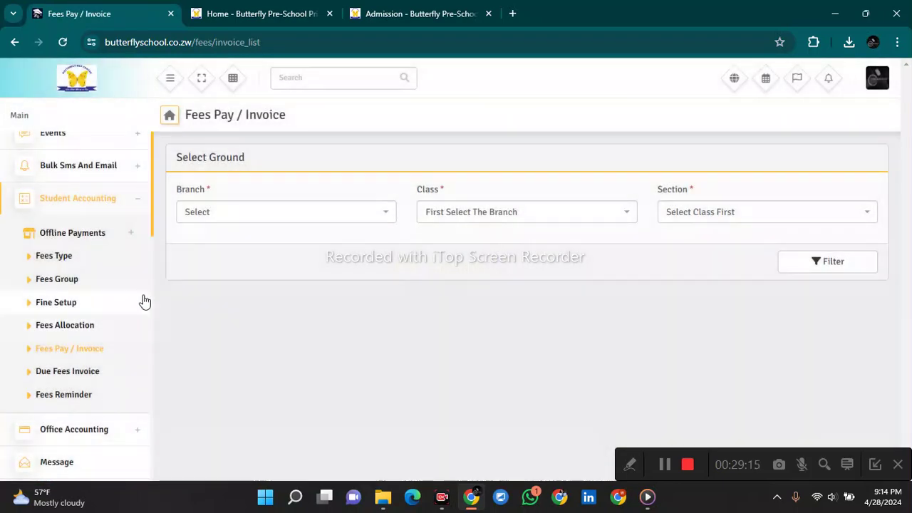
left_click(358, 214)
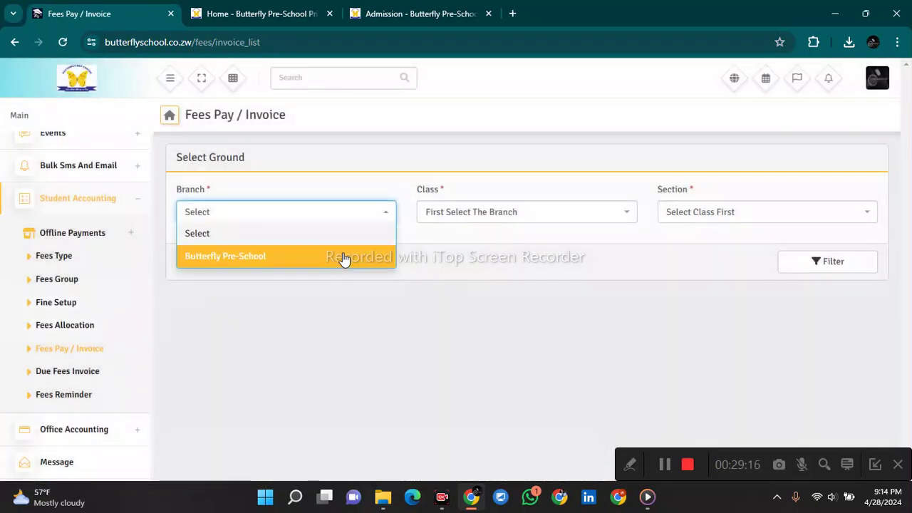
left_click(344, 258)
left_click(528, 218)
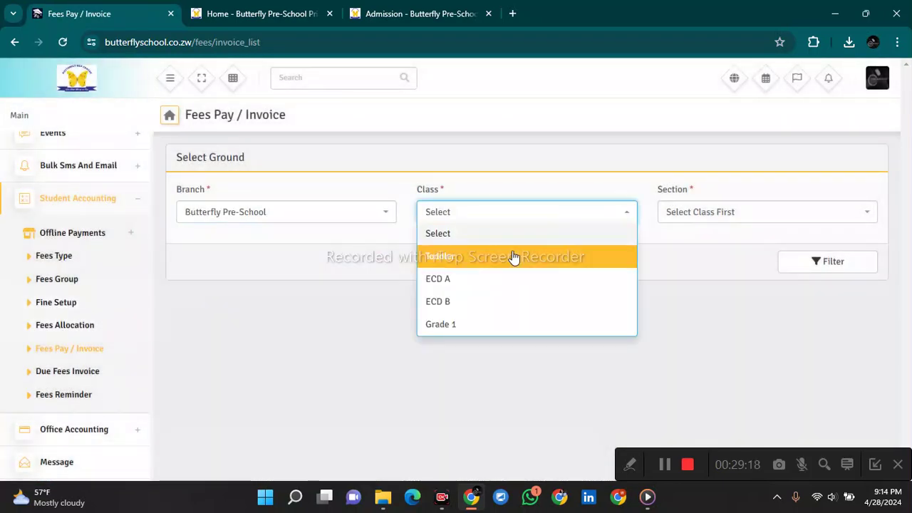
left_click(497, 304)
left_click(766, 219)
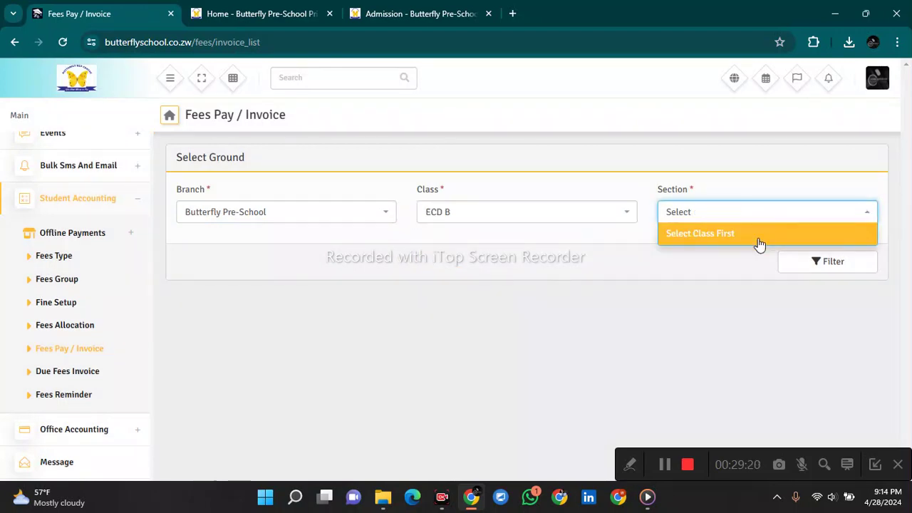
left_click(761, 230)
left_click(761, 221)
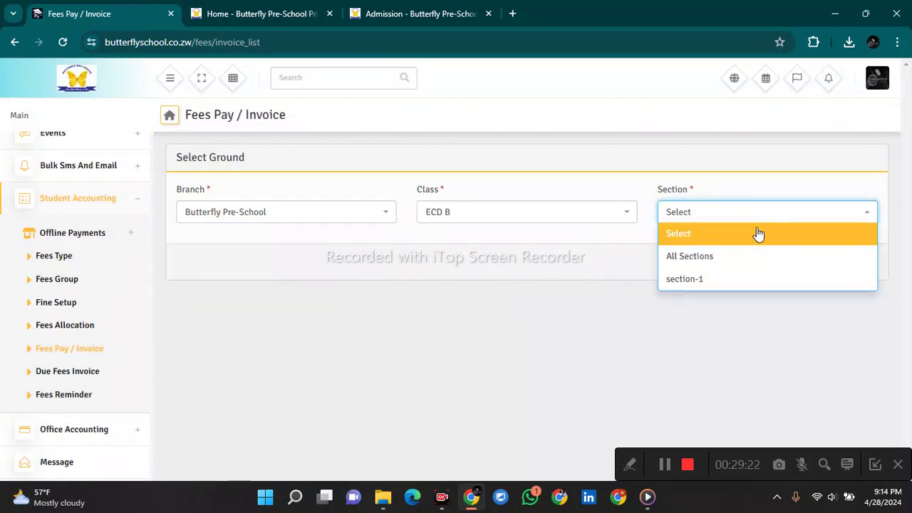
left_click(723, 259)
left_click(788, 270)
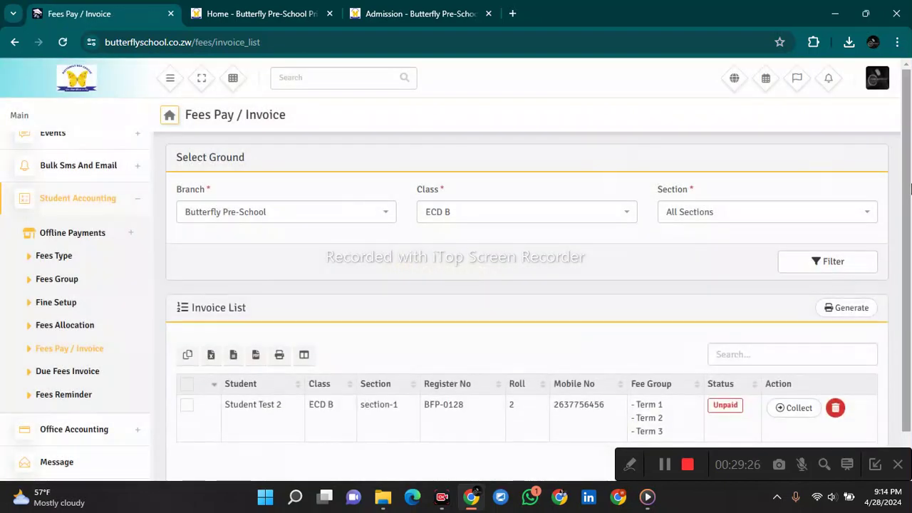
Step: Open the ECD B student's invoice for fee collection and deselect the Term 2 and Term 3 academic fees
scroll(909, 187, "down", 1)
left_click(780, 363)
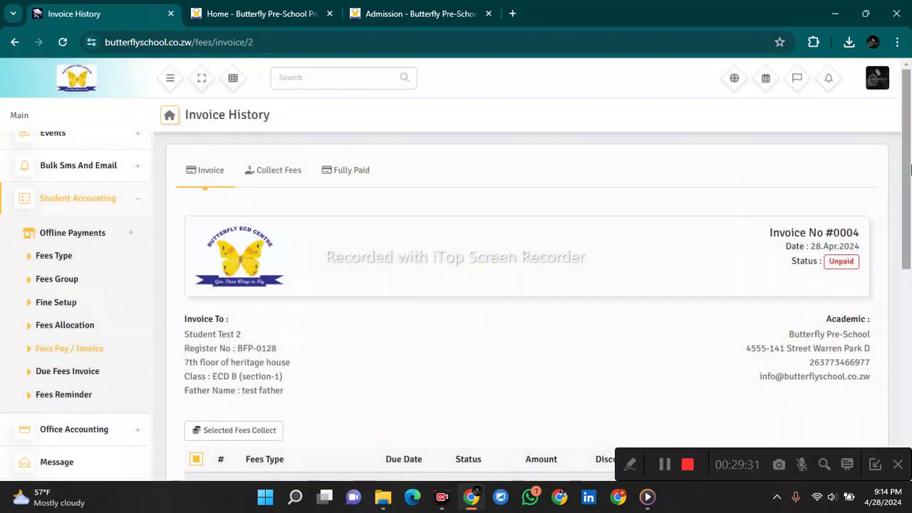
left_click_drag(910, 168, 881, 267)
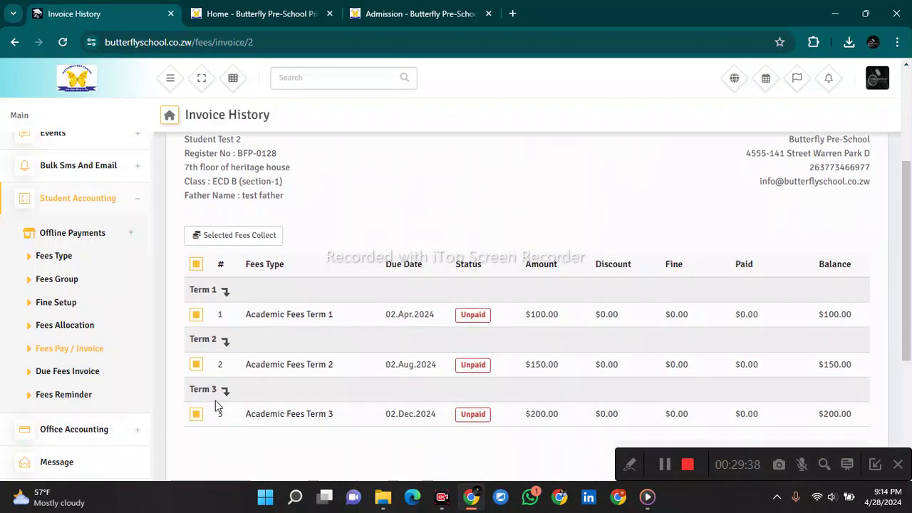
left_click(197, 416)
left_click(198, 365)
Step: Collect the selected Academic Fees Term 1 amount of 100.00 with Cash as the payment method and check its status in the invoice
left_click(247, 236)
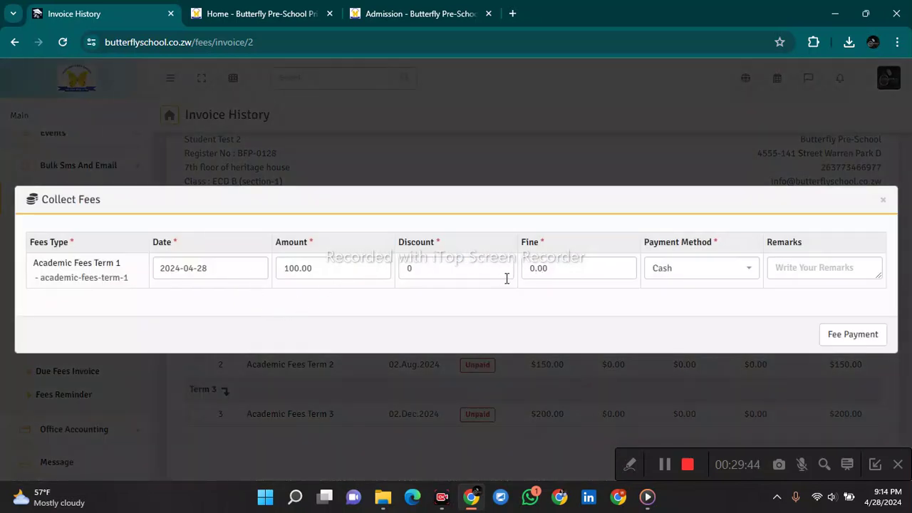
left_click(690, 283)
left_click(682, 314)
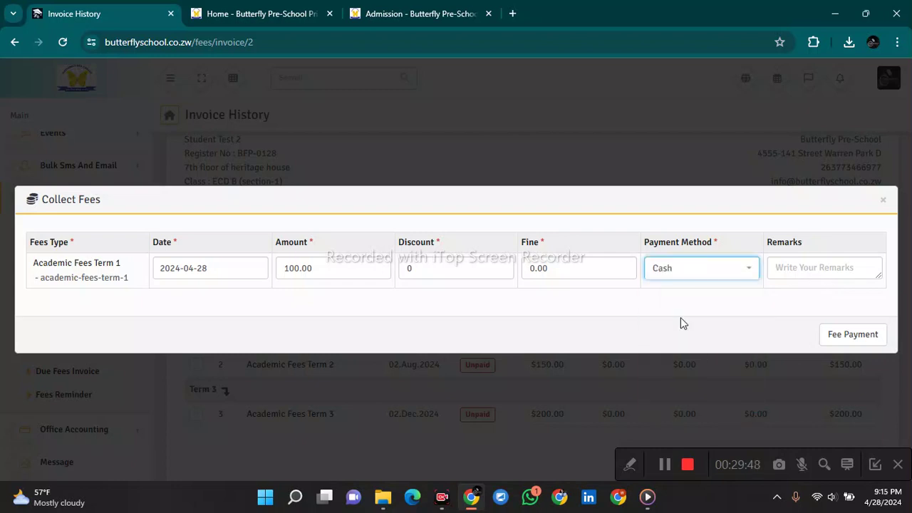
left_click(852, 336)
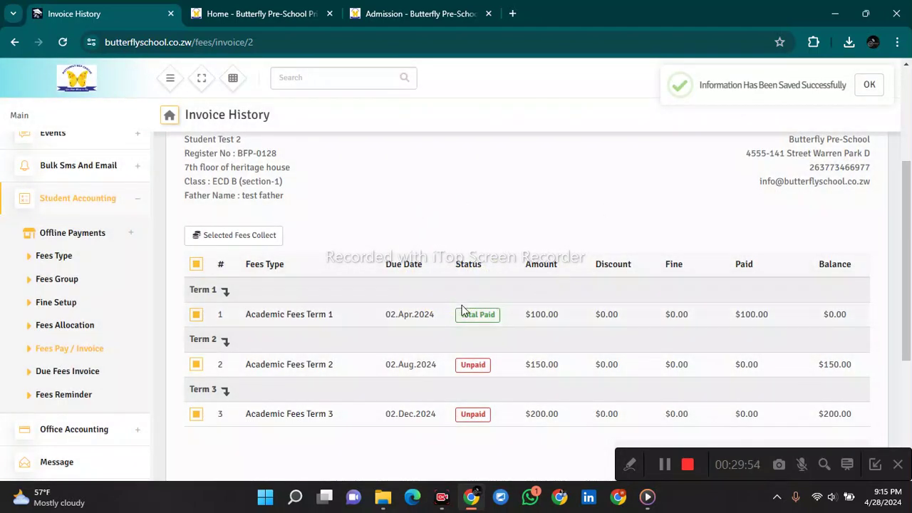
left_click_drag(453, 314, 534, 313)
left_click(546, 282)
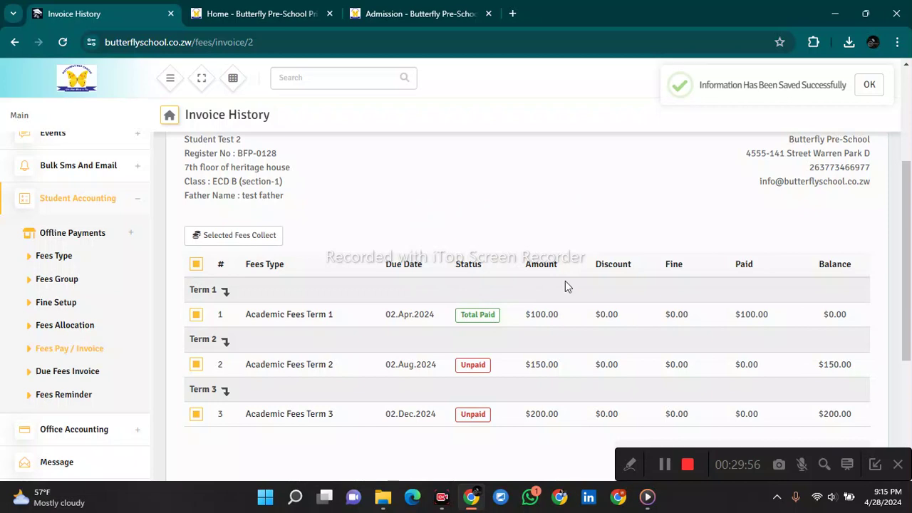
Step: Review the totals of the student's invoice, open its print preview and cancel printing
left_click_drag(905, 246, 911, 369)
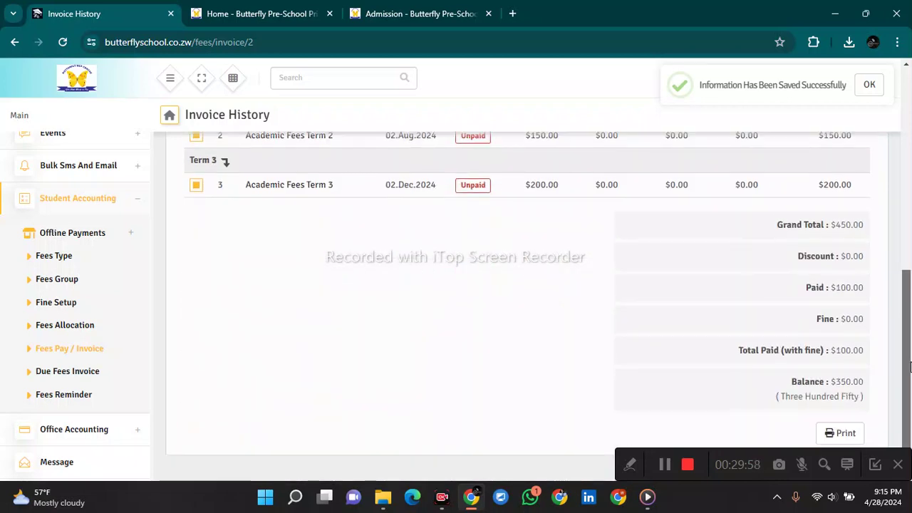
left_click(835, 432)
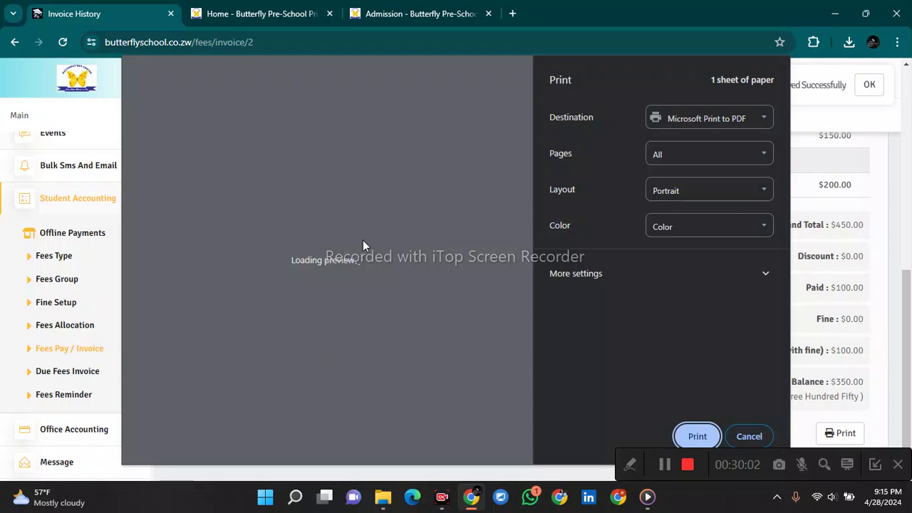
left_click(748, 436)
left_click_drag(908, 417, 911, 226)
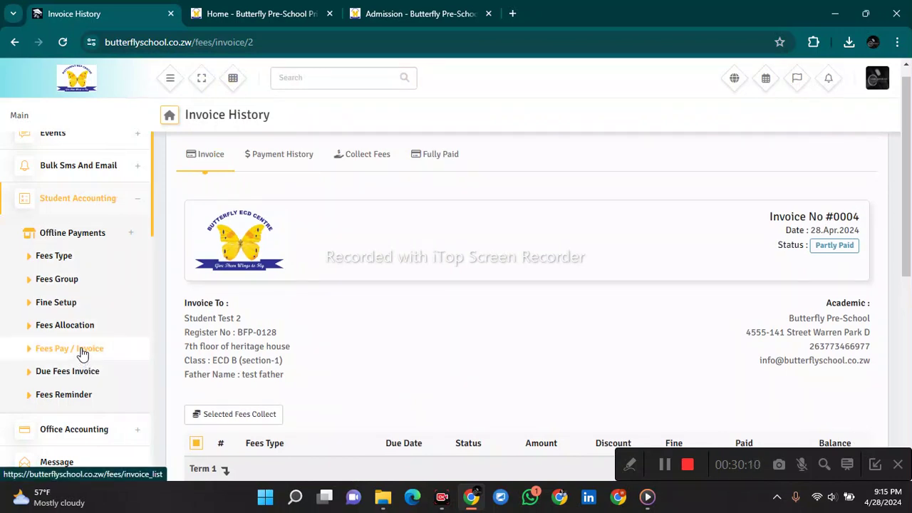
Step: Filter the Due Fees Invoice page by branch Butterfly Pre-School, class ECD A, All Sections and fees type Academic Fees Term 1
left_click(86, 379)
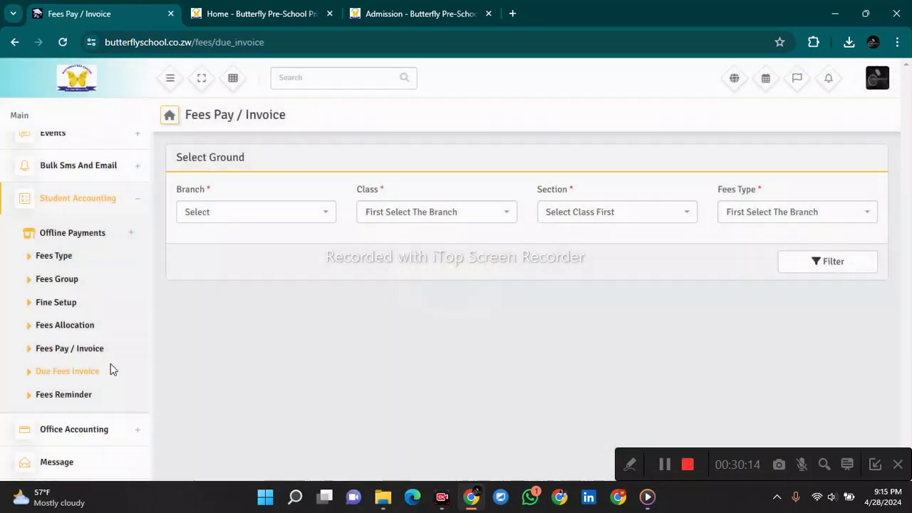
left_click(285, 211)
left_click(273, 255)
left_click(399, 211)
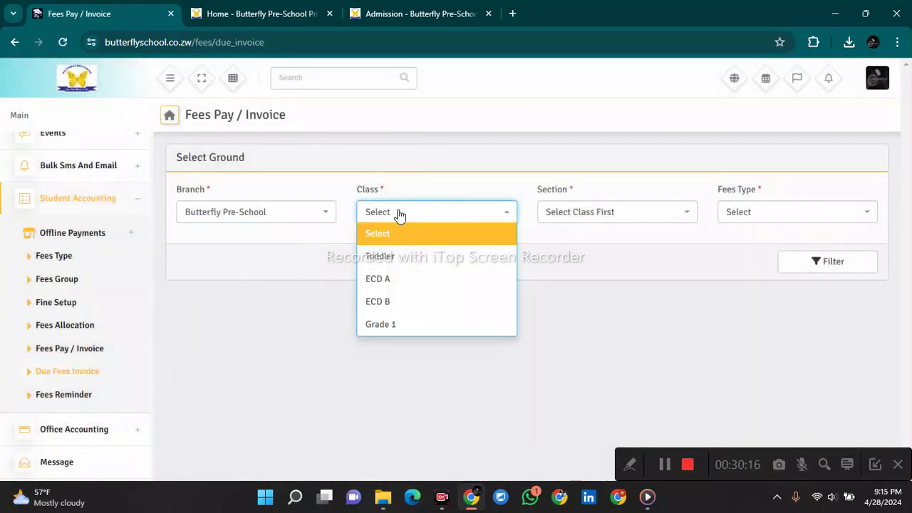
left_click(398, 281)
left_click(630, 212)
left_click(625, 258)
left_click(731, 218)
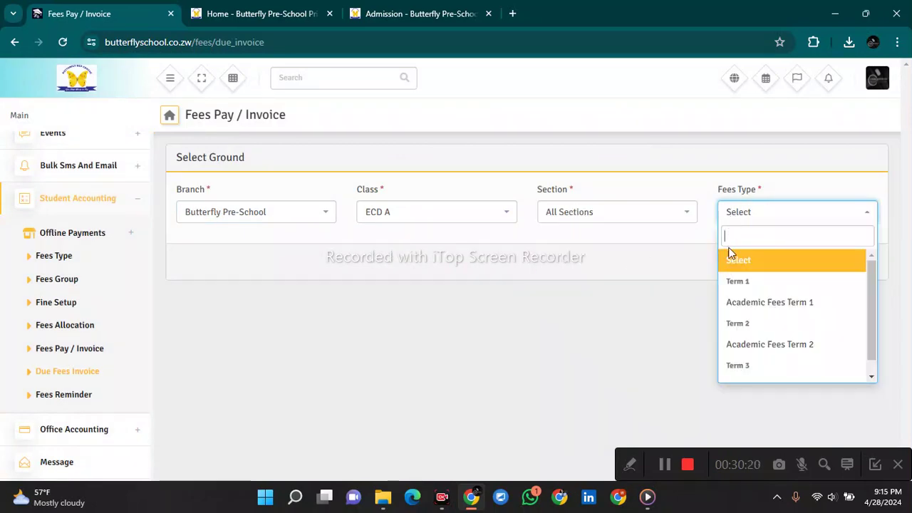
left_click(743, 299)
left_click(871, 269)
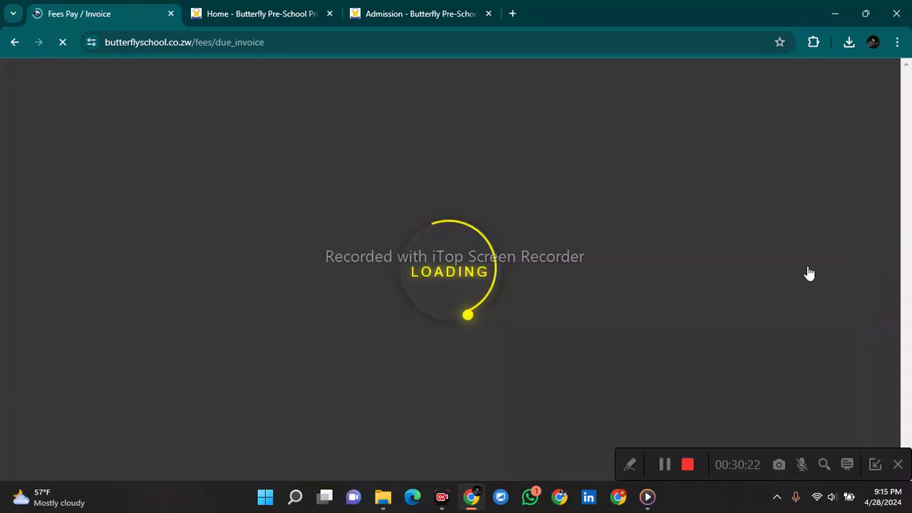
scroll(360, 282, "down", 1)
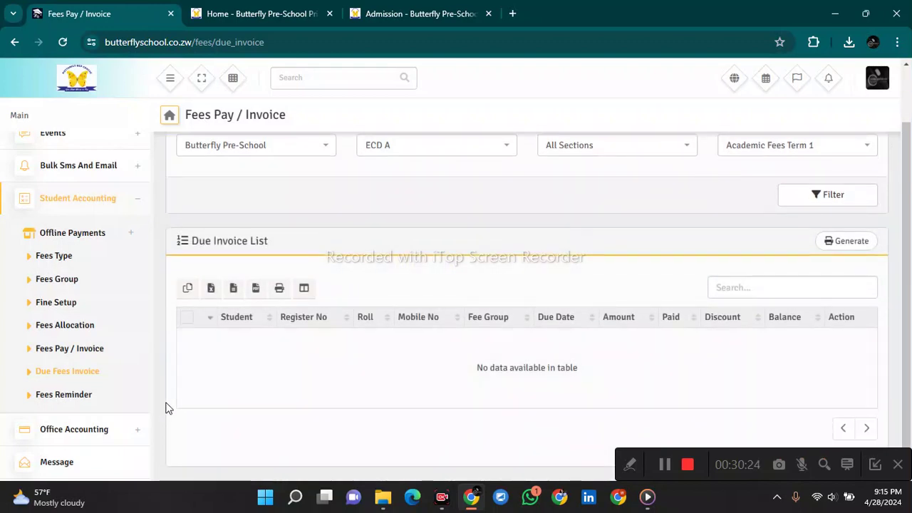
Step: Start a new fees reminder for branch Butterfly Pre-School, view the frequency options and select Student and Guardian as notification recipients
left_click(82, 395)
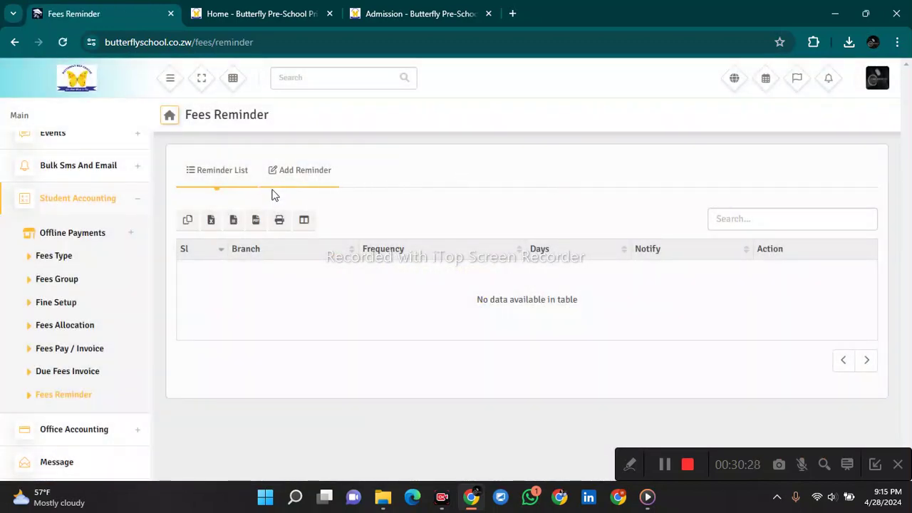
left_click(286, 183)
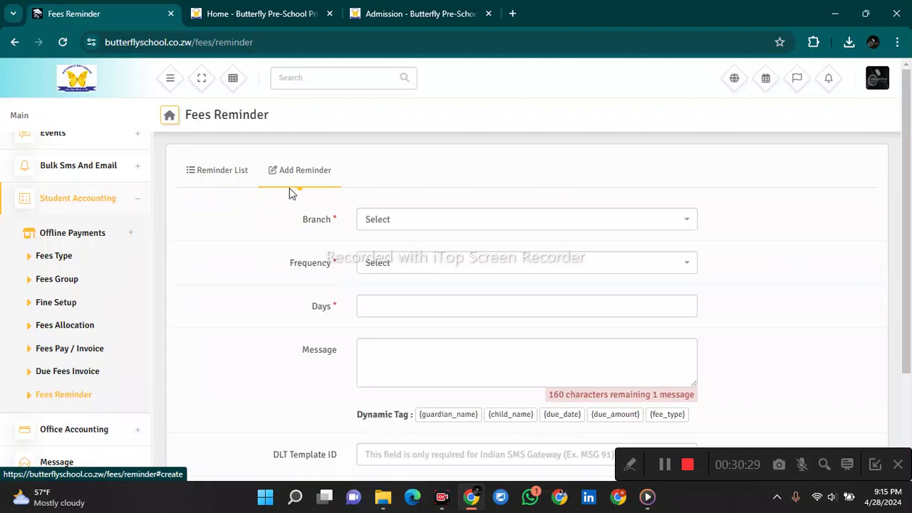
left_click(686, 228)
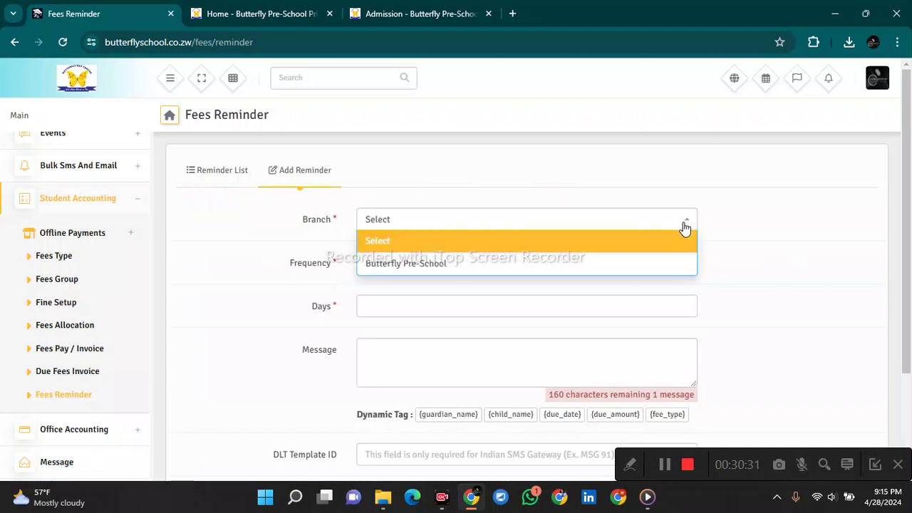
left_click(634, 264)
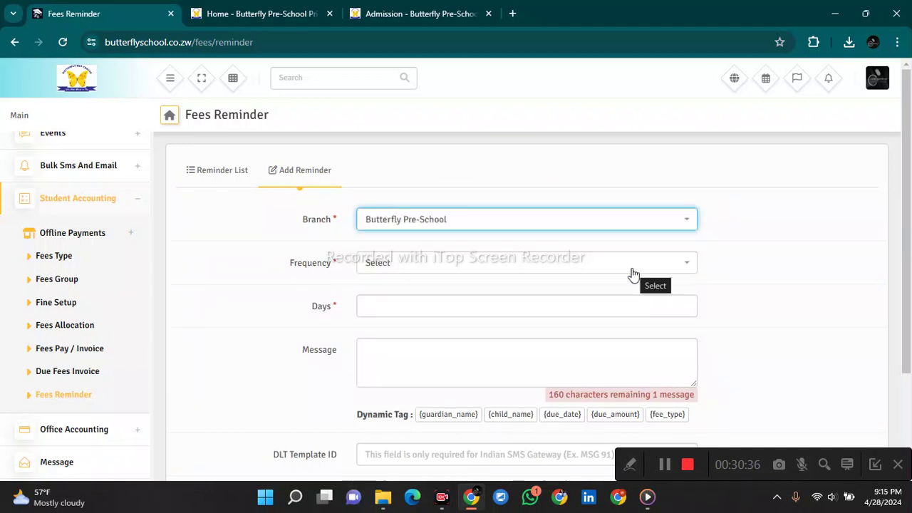
left_click(633, 275)
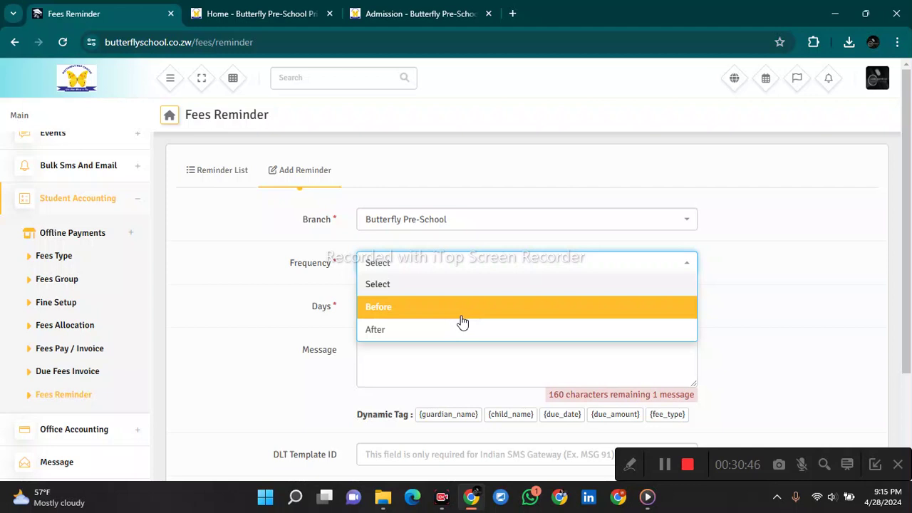
scroll(462, 322, "down", 2)
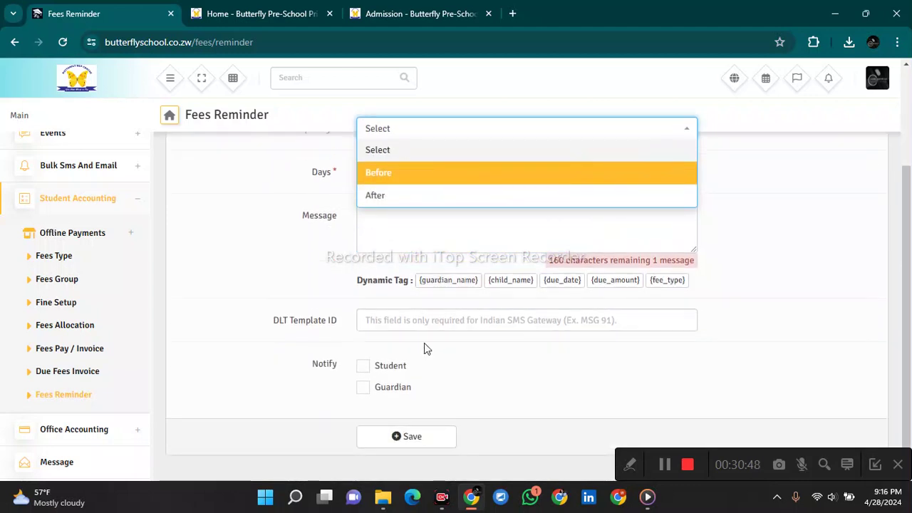
left_click(360, 371)
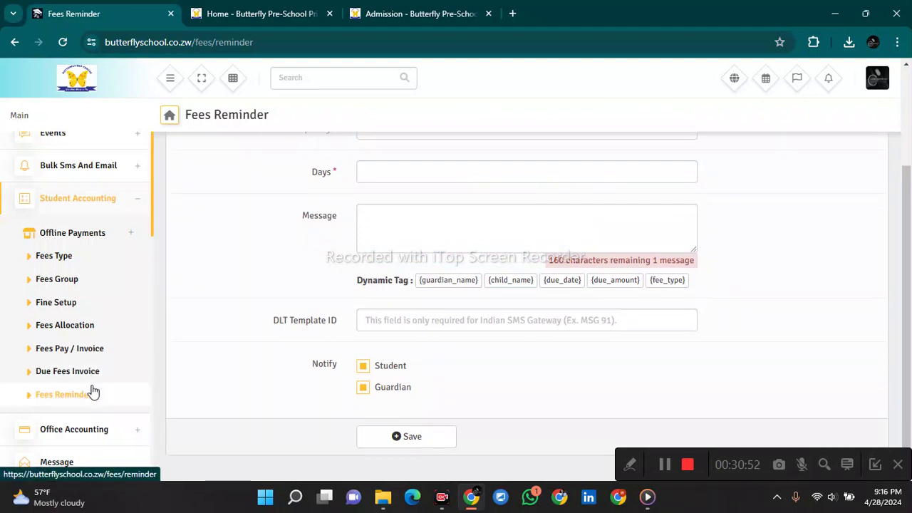
Step: View the Account, New Deposit and All Transactions pages of Office Accounting one after another
scroll(91, 392, "down", 1)
left_click(99, 336)
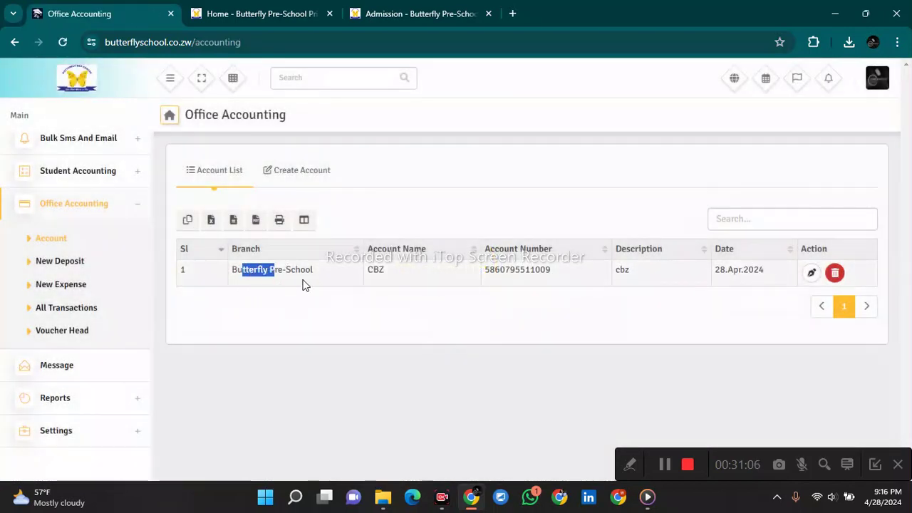
left_click_drag(303, 284, 855, 281)
left_click(411, 306)
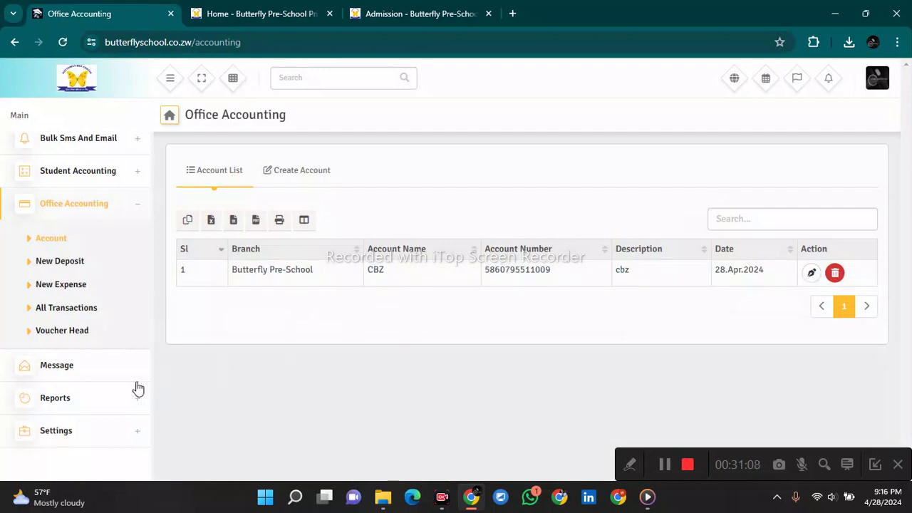
left_click(77, 265)
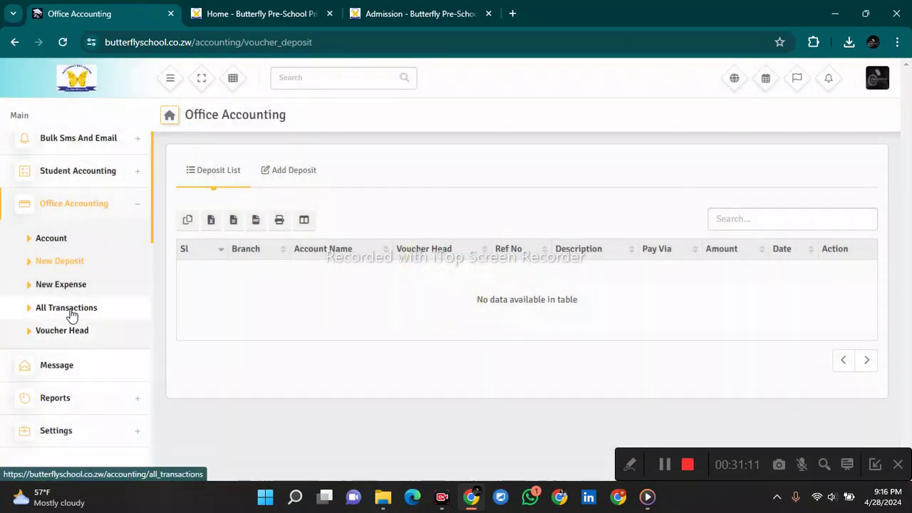
left_click(73, 311)
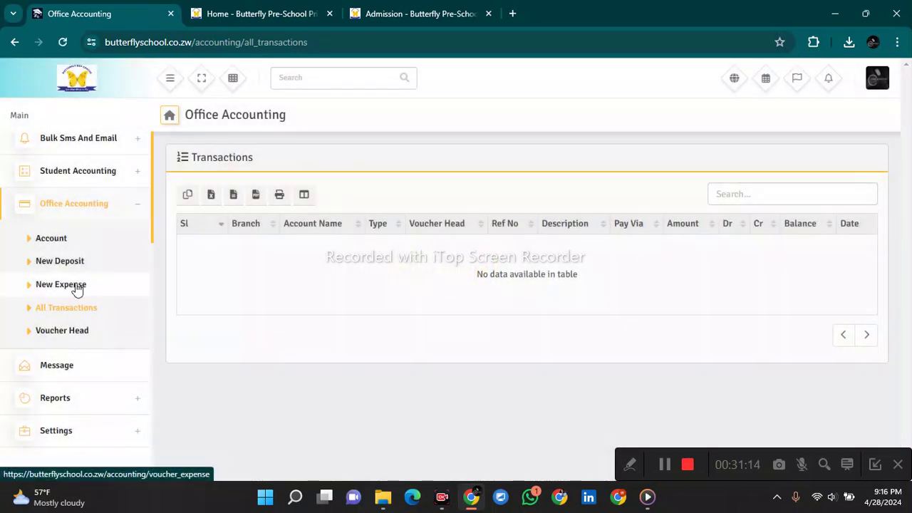
Step: View the Message module's inbox and look through the form for composing a new message
scroll(77, 287, "up", 3)
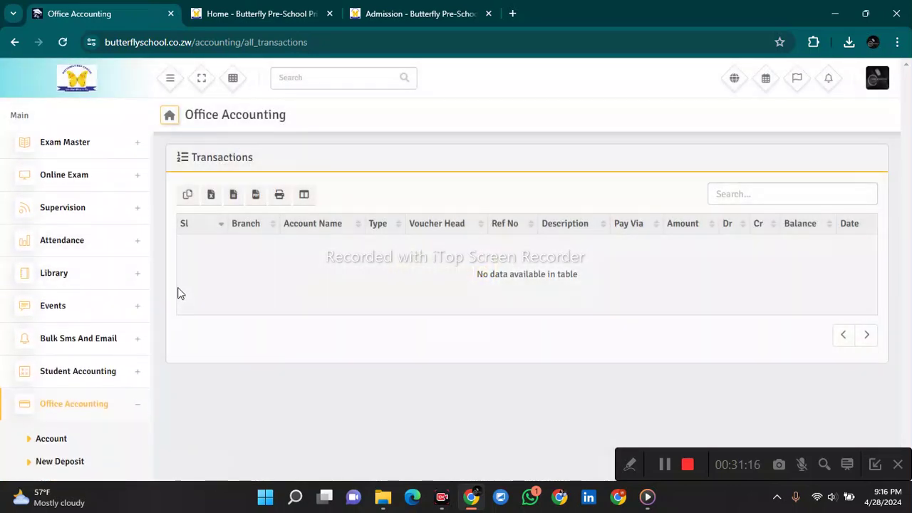
left_click_drag(153, 332, 155, 419)
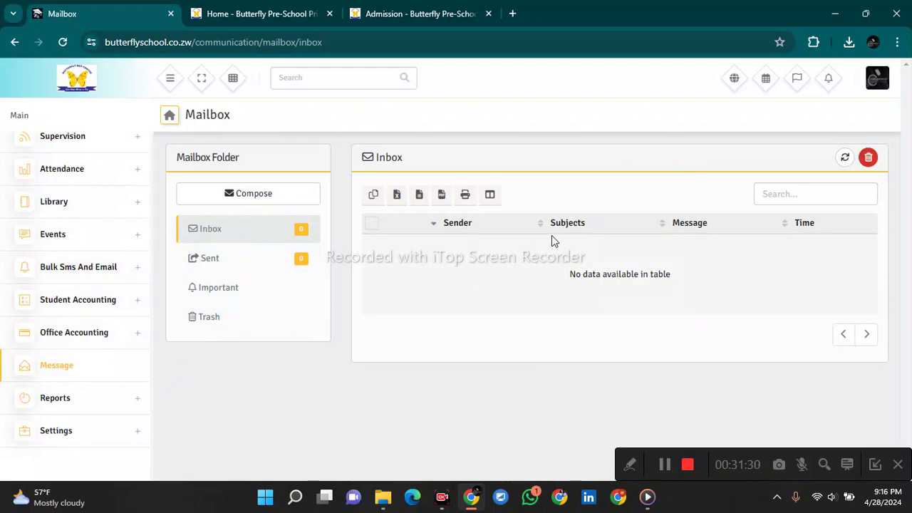
left_click(250, 200)
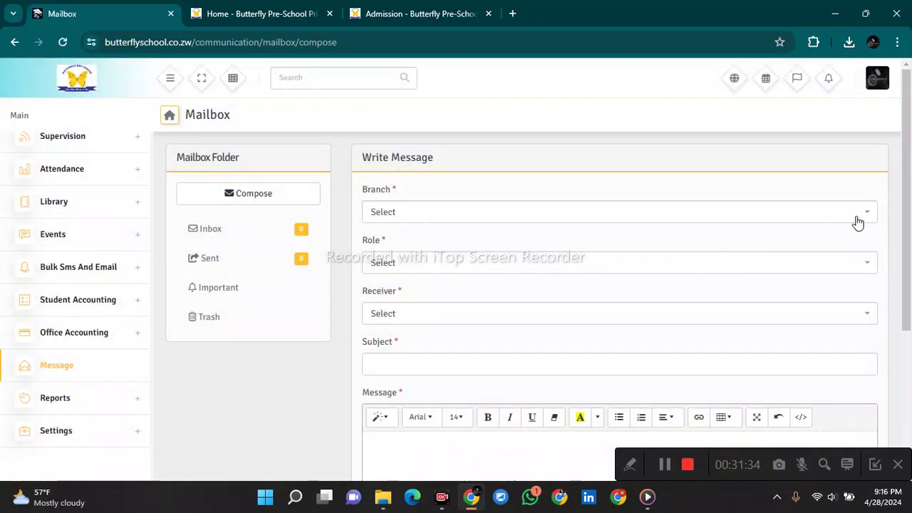
scroll(824, 228, "down", 3)
scroll(910, 384, "up", 3)
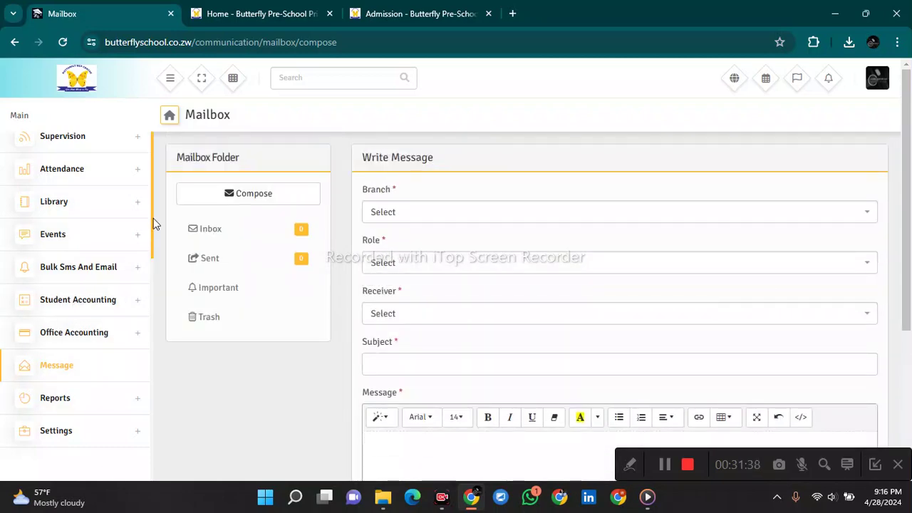
Step: Look over the Reports categories and open the Login Credential report under Student Reports
scroll(156, 249, "up", 7)
scroll(157, 344, "down", 7)
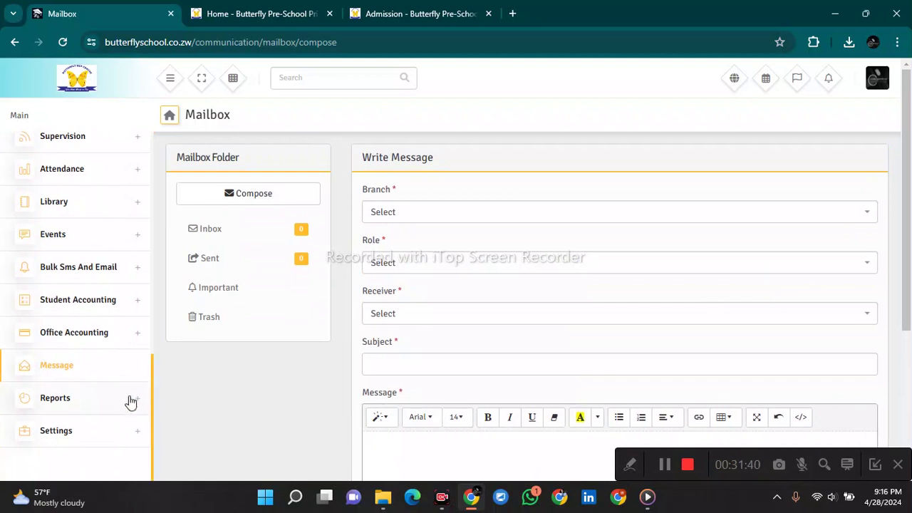
left_click(102, 404)
scroll(139, 379, "down", 2)
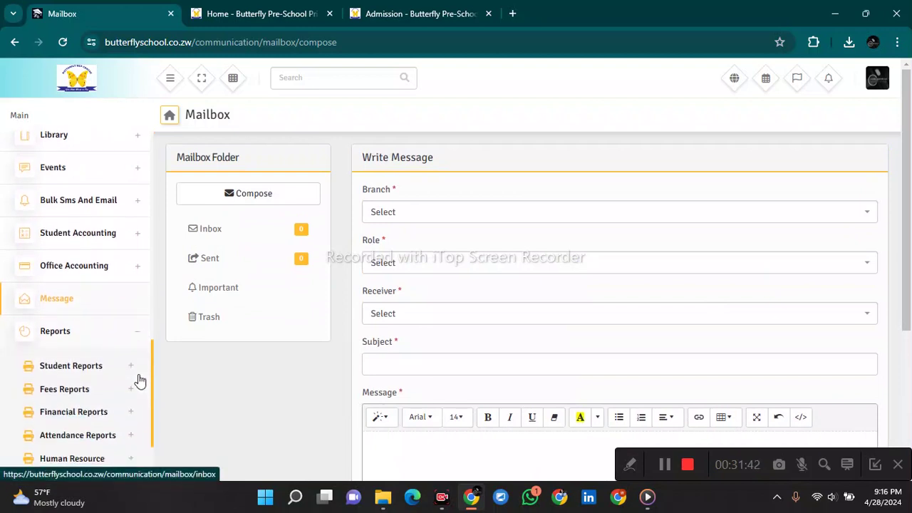
scroll(63, 362, "down", 3)
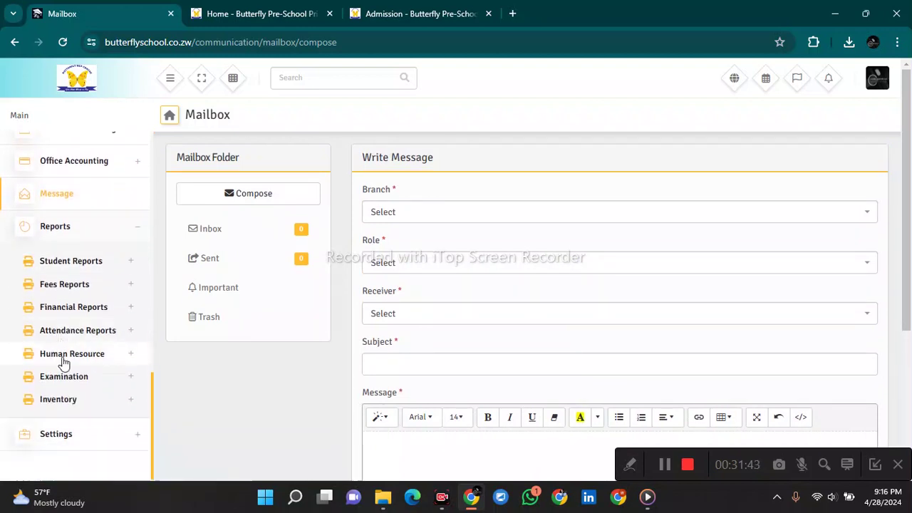
left_click(84, 258)
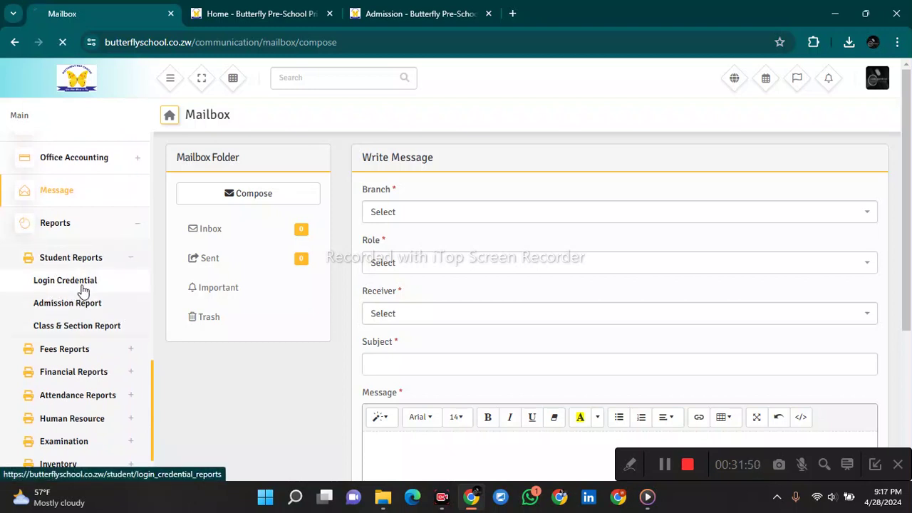
left_click(82, 286)
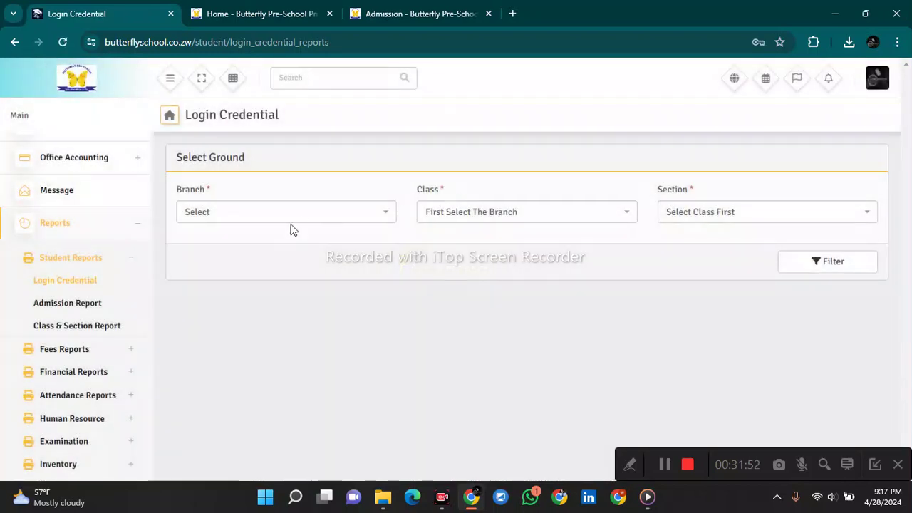
Step: Filter the login credential report by branch Butterfly Pre-School, class ECD A and All Sections, and examine the listed credentials
left_click(291, 216)
left_click(291, 257)
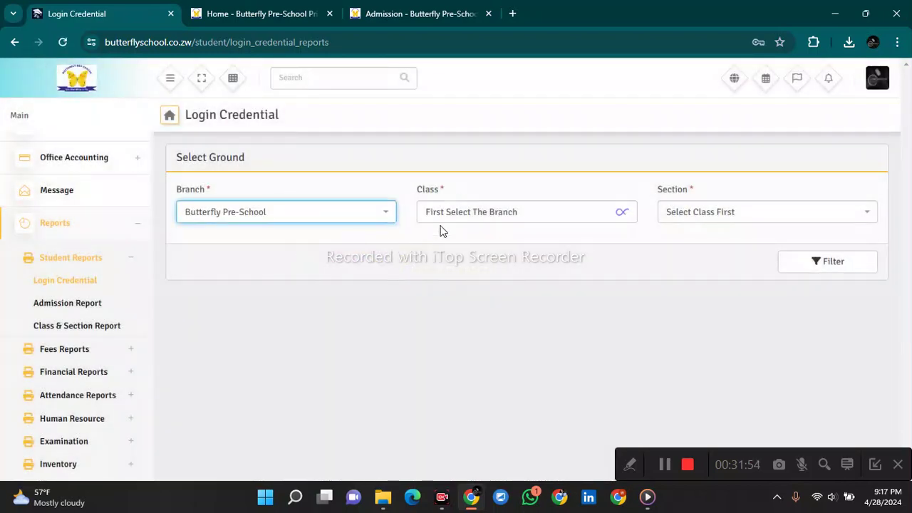
left_click(468, 216)
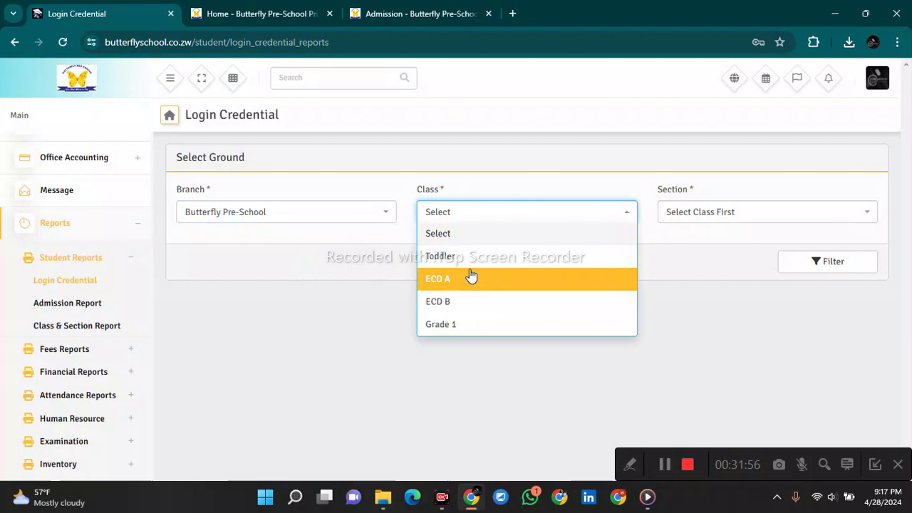
left_click(471, 278)
left_click(731, 218)
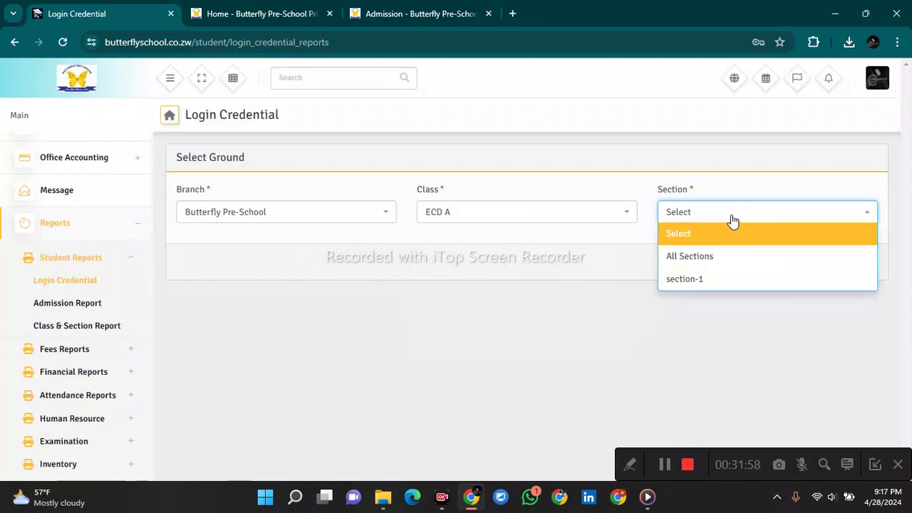
left_click(705, 264)
left_click(783, 263)
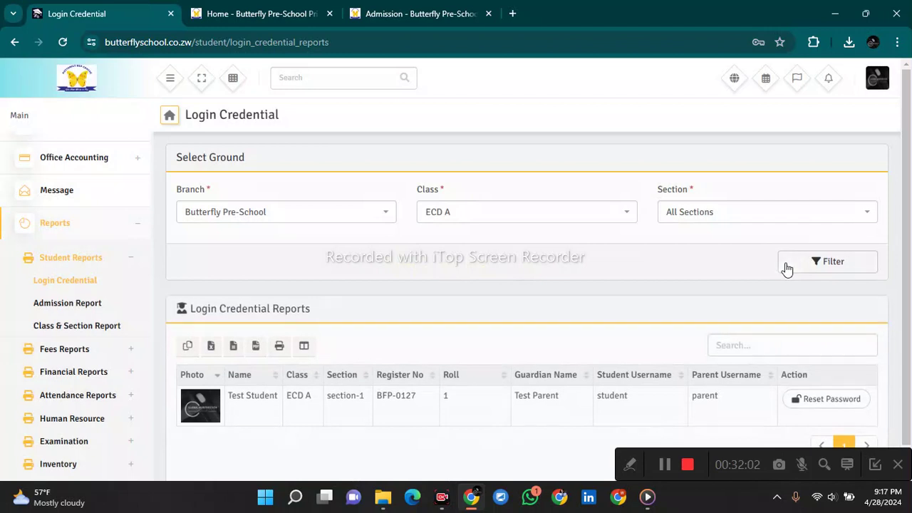
left_click_drag(907, 242, 910, 305)
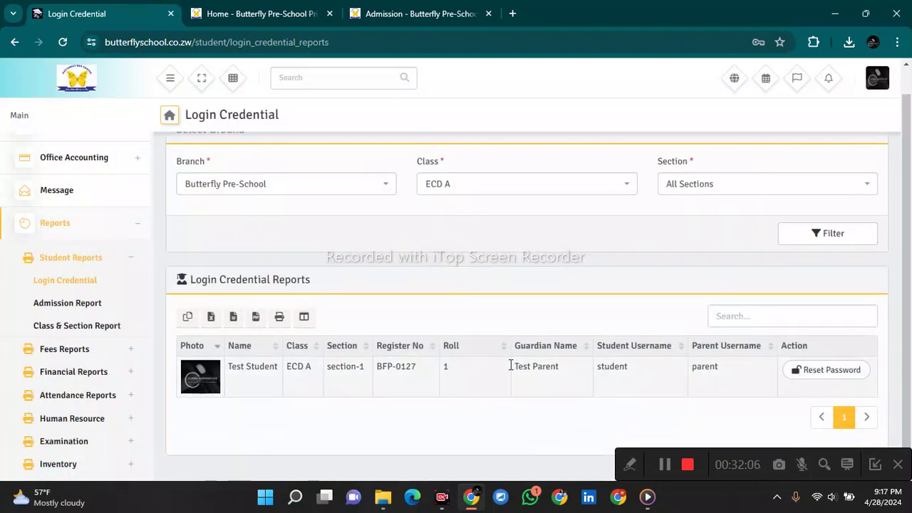
Step: Filter the Admission Report by branch Butterfly Pre-School, class Toddler, section-1 and today's date, and view the student list
left_click(77, 304)
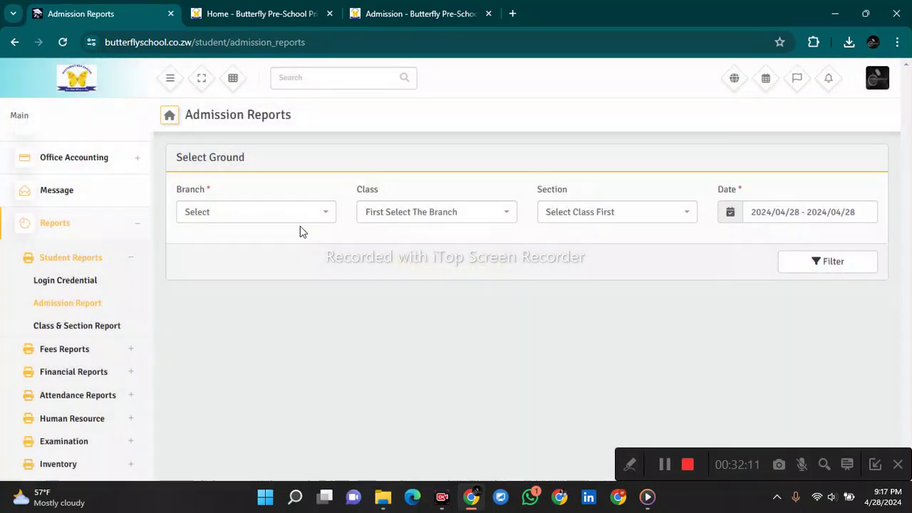
left_click(299, 217)
left_click(285, 255)
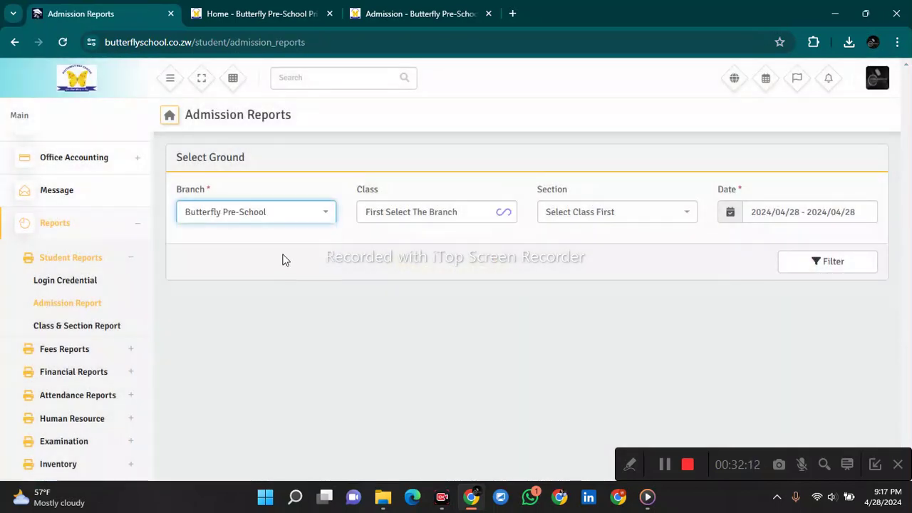
left_click(406, 211)
left_click(411, 257)
left_click(628, 211)
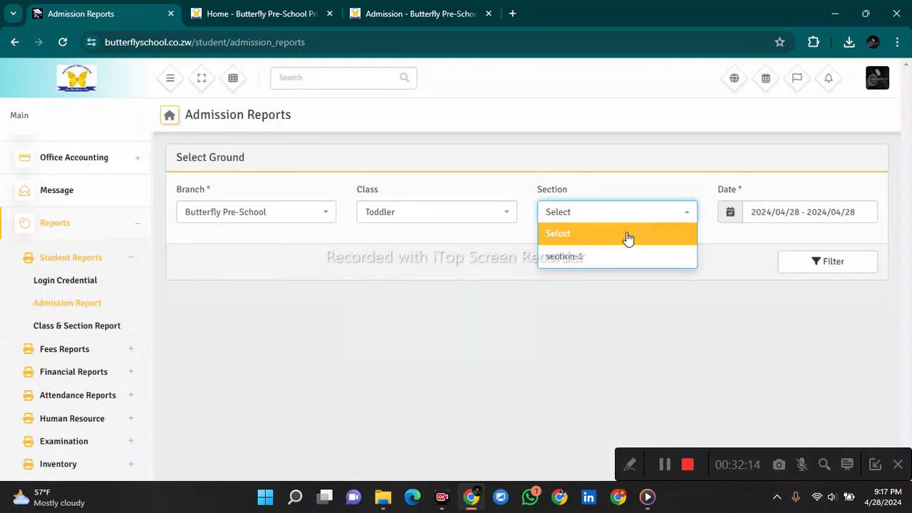
left_click(626, 258)
left_click(827, 217)
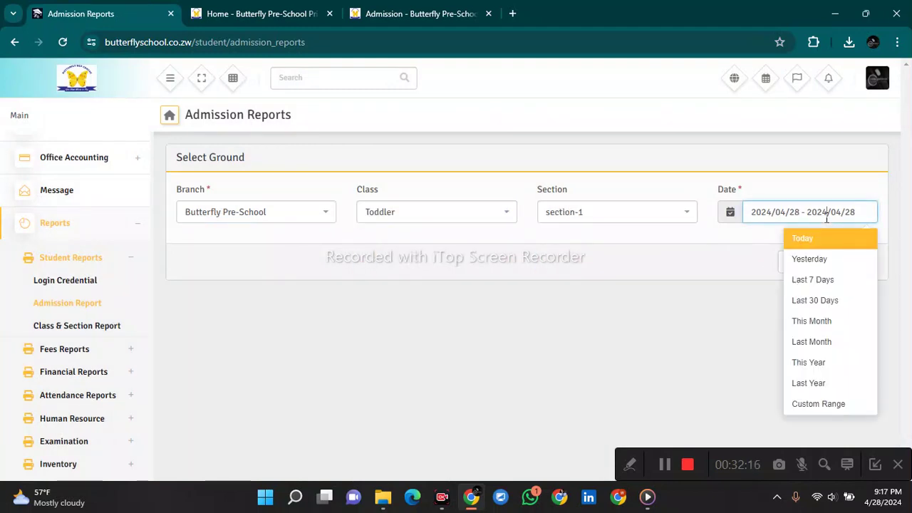
left_click(803, 238)
left_click(817, 260)
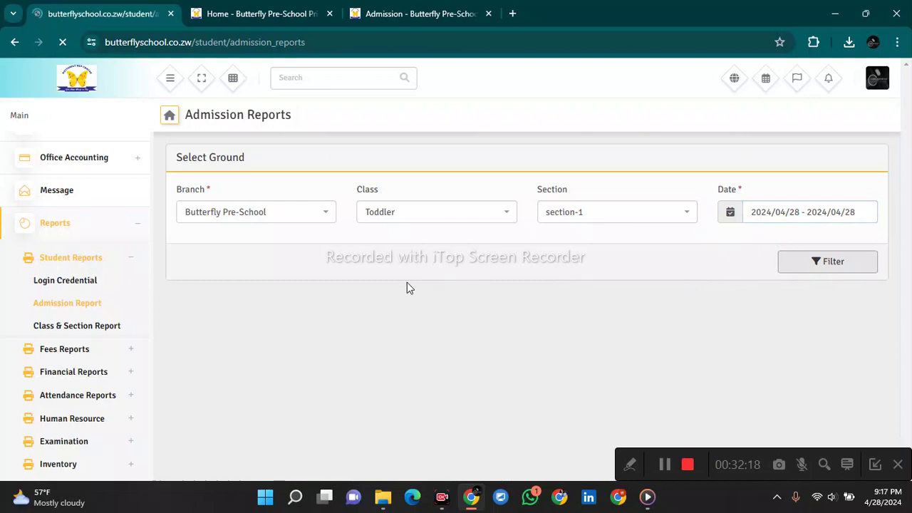
scroll(581, 272, "down", 2)
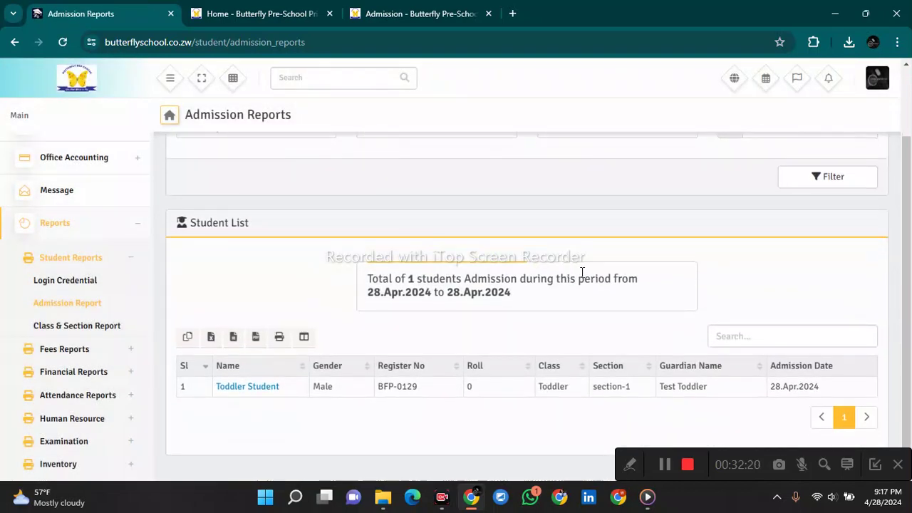
Step: Filter the Class & Section Report by branch Butterfly Pre-School and look over the student counts per class
left_click(86, 329)
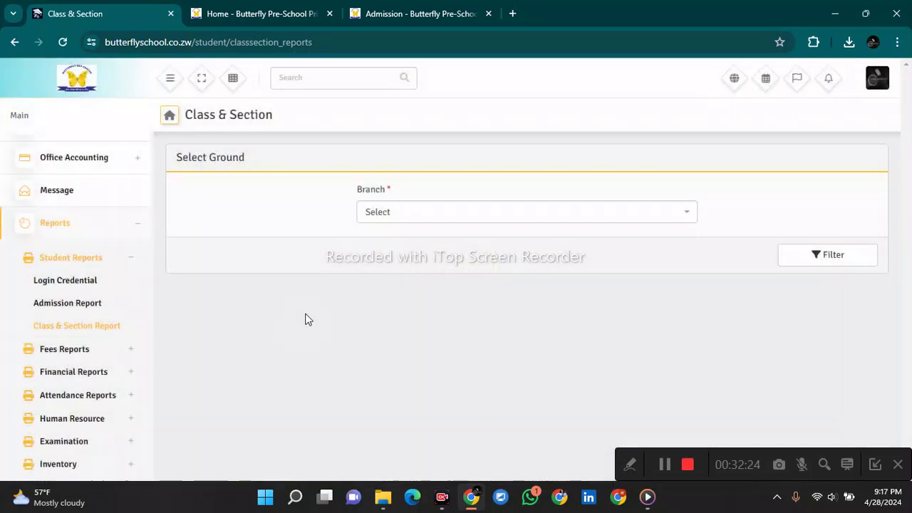
left_click(485, 211)
left_click(484, 255)
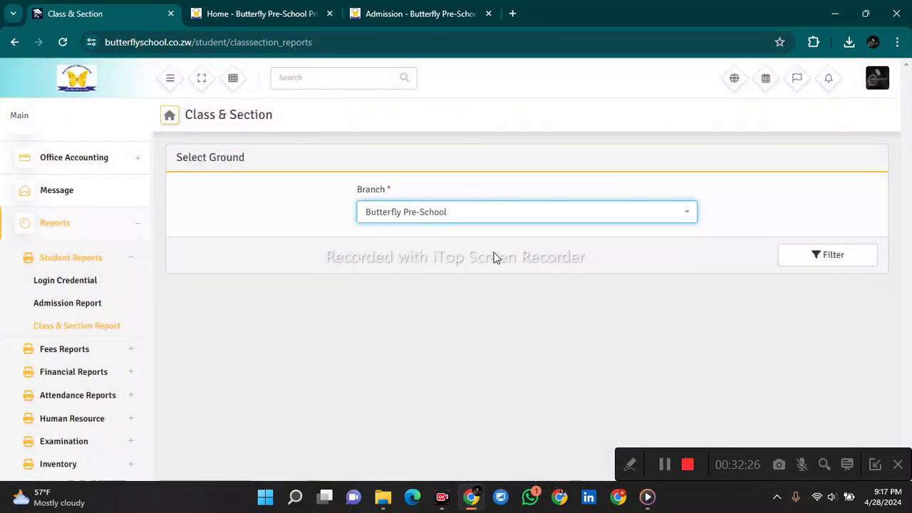
left_click(813, 253)
scroll(910, 161, "down", 1)
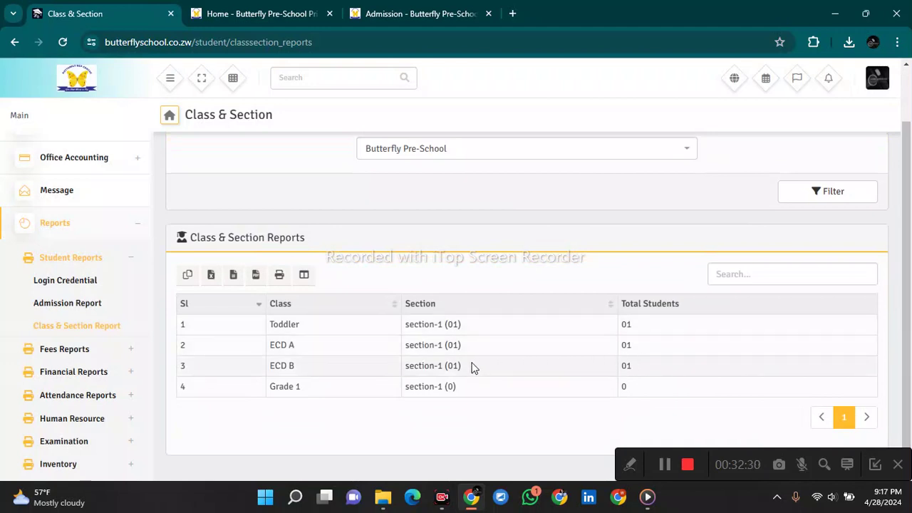
Step: Open the student Fees Report and set branch Butterfly Pre-School, class ECD B and section-1 as its criteria
left_click(70, 351)
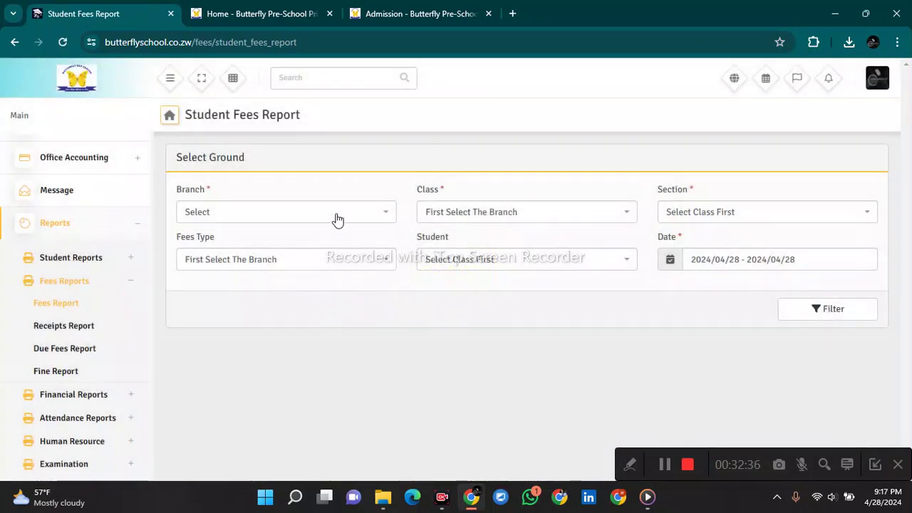
left_click(337, 219)
left_click(326, 251)
left_click(445, 218)
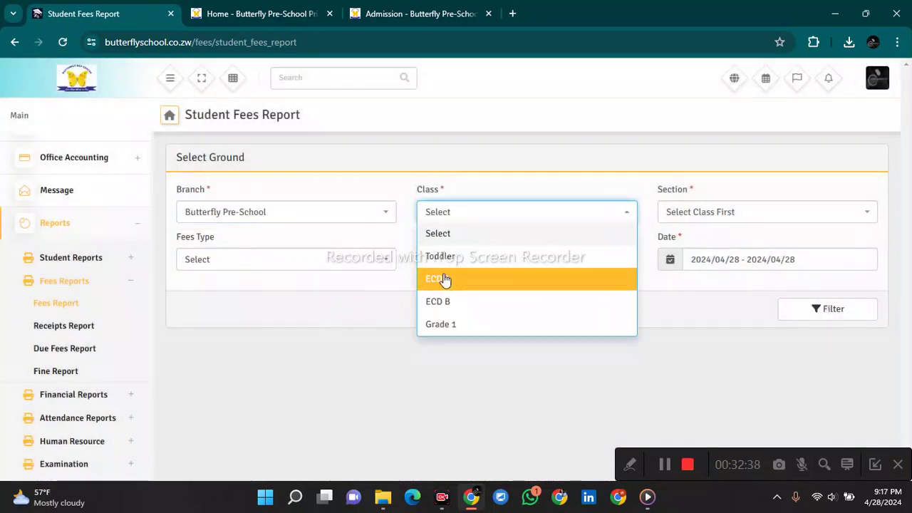
left_click(473, 299)
left_click(704, 210)
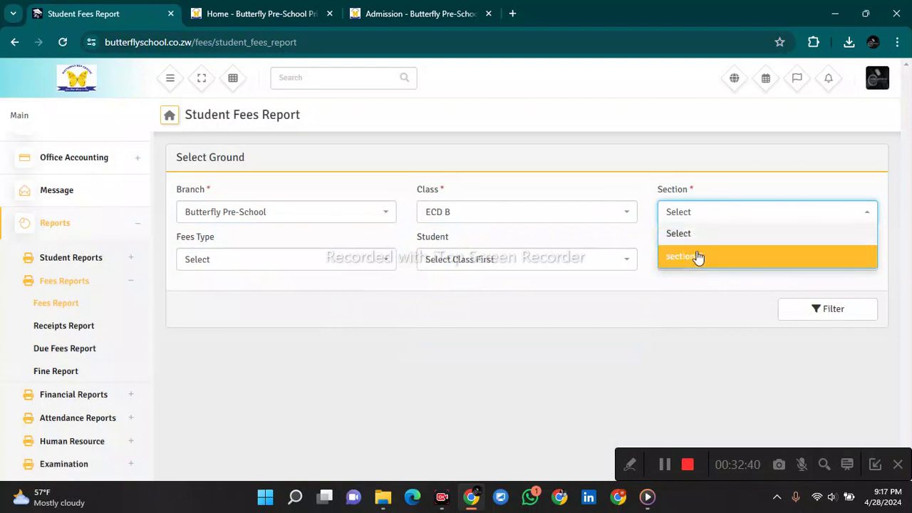
left_click(696, 257)
Step: Filter the fees report by Academic Fees Term 1, Student Test 2 and today's date, and examine the payment totals
left_click(301, 265)
left_click(245, 349)
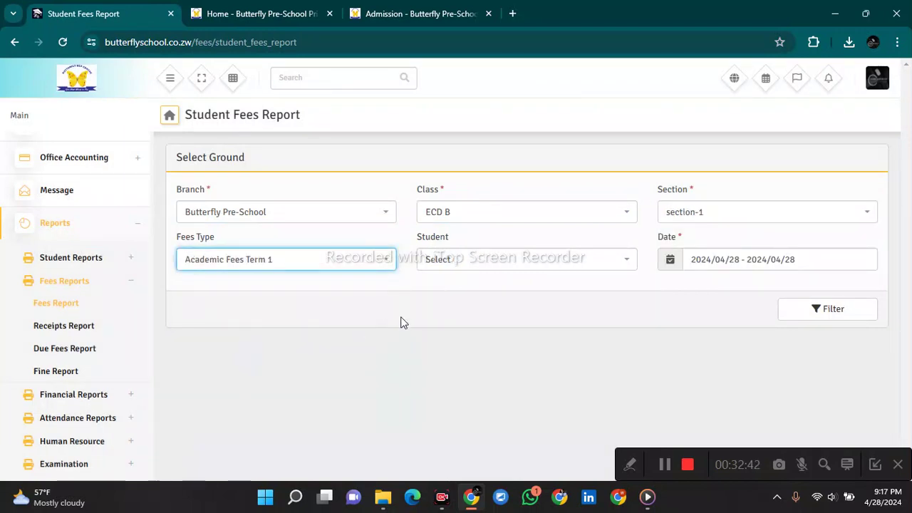
left_click(450, 274)
left_click(459, 325)
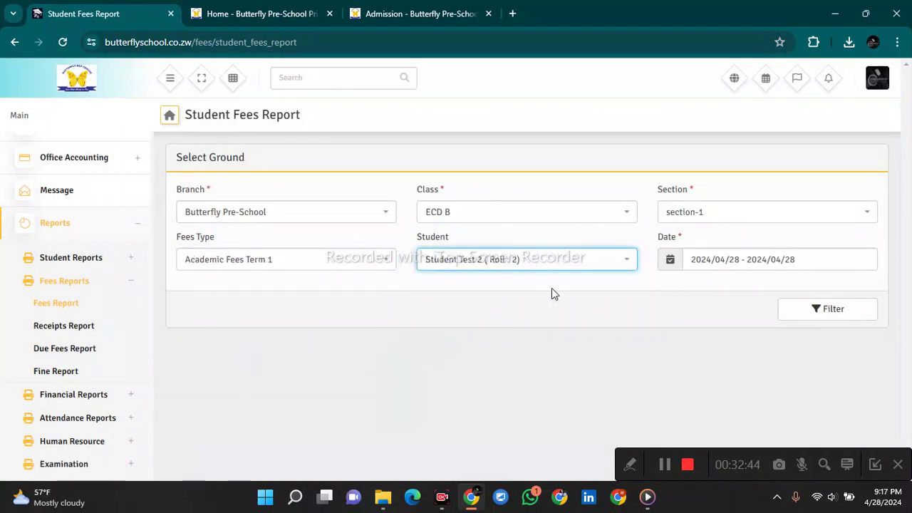
left_click(774, 265)
left_click(802, 289)
left_click(807, 316)
scroll(813, 419, "down", 2)
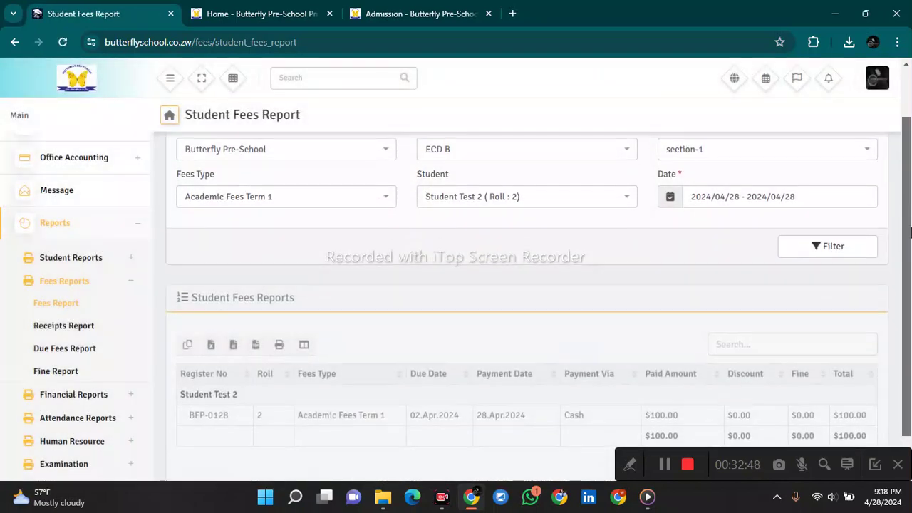
left_click_drag(764, 424, 201, 378)
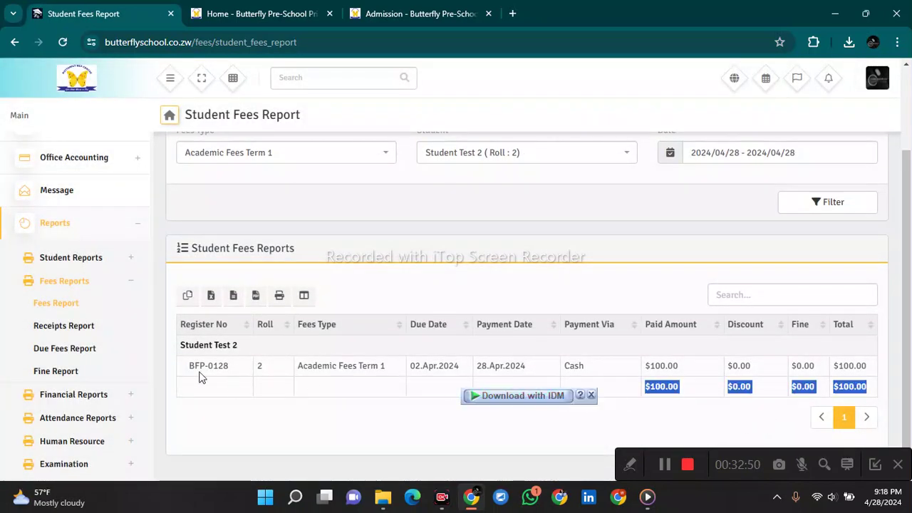
Step: Filter the Receipts Report by branch Butterfly Pre-School, class ECD A and payment via Both, and view the payment history
left_click(62, 328)
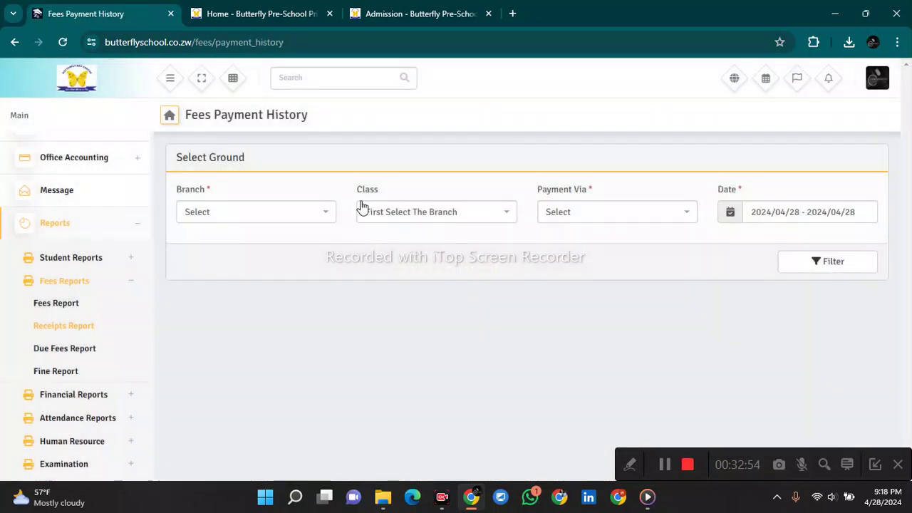
left_click(283, 213)
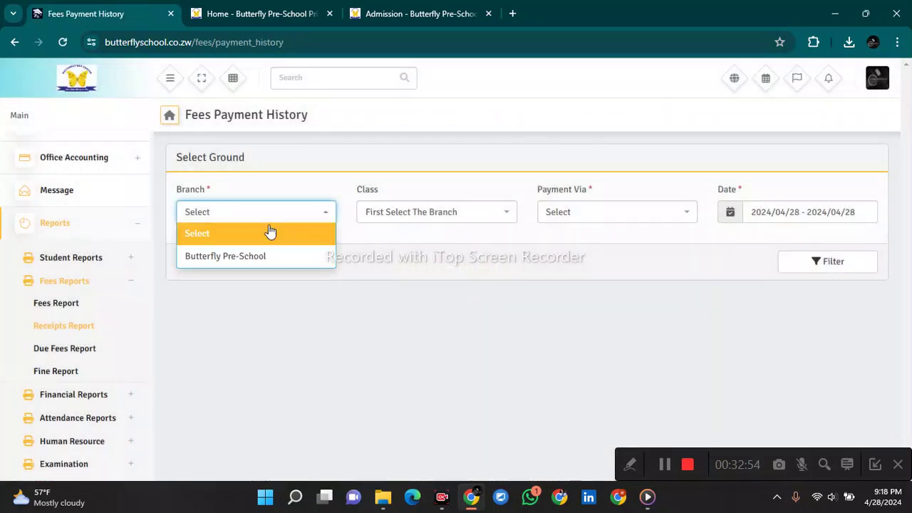
left_click(241, 256)
left_click(384, 218)
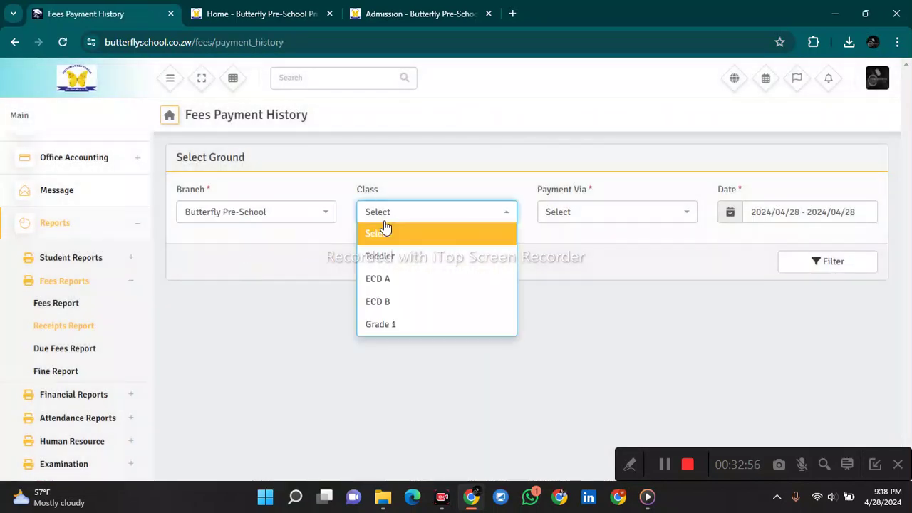
left_click(389, 279)
left_click(570, 221)
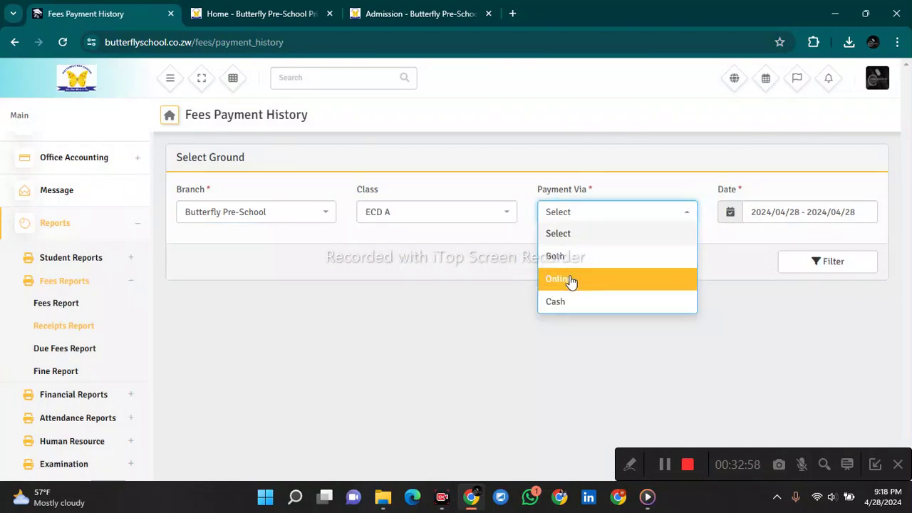
left_click(571, 258)
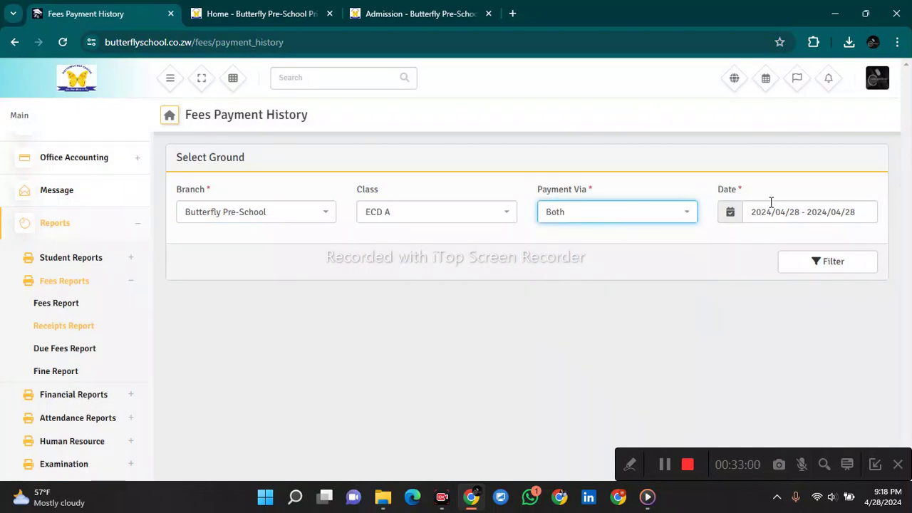
left_click(833, 268)
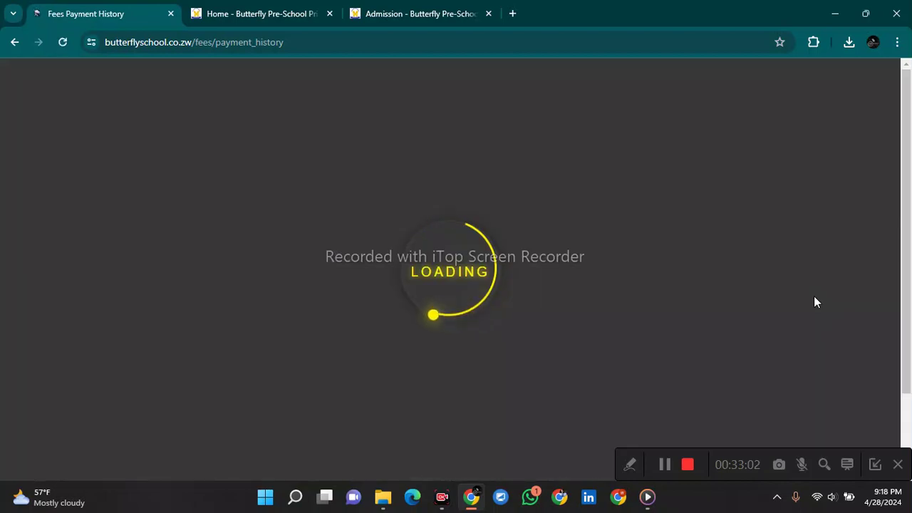
scroll(910, 367, "down", 2)
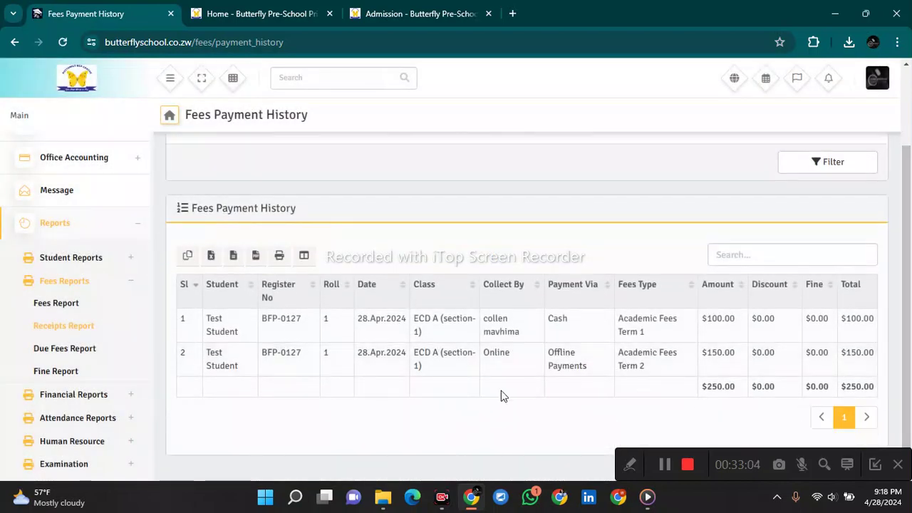
Step: Filter the Due Fees Report by branch Butterfly Pre-School, class ECD A and section-1, and view the Fine Report form
left_click(49, 355)
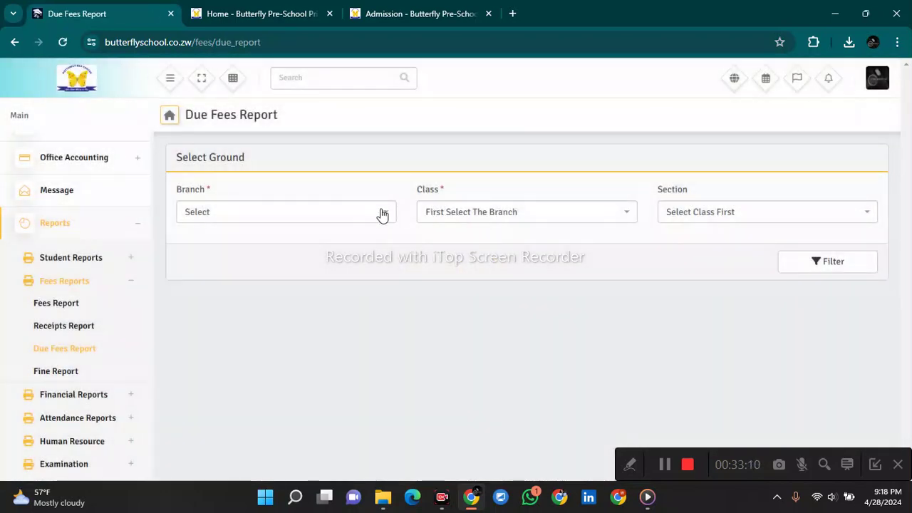
left_click(381, 214)
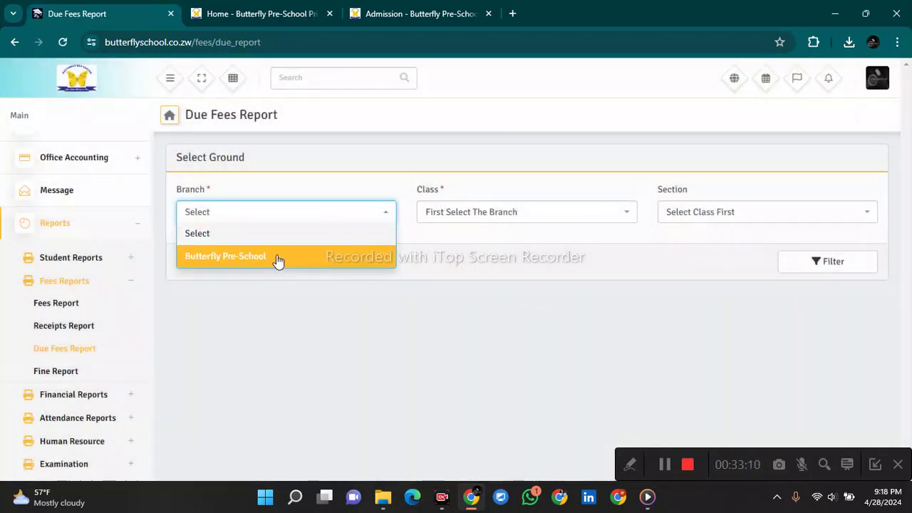
left_click(288, 257)
left_click(489, 214)
left_click(476, 277)
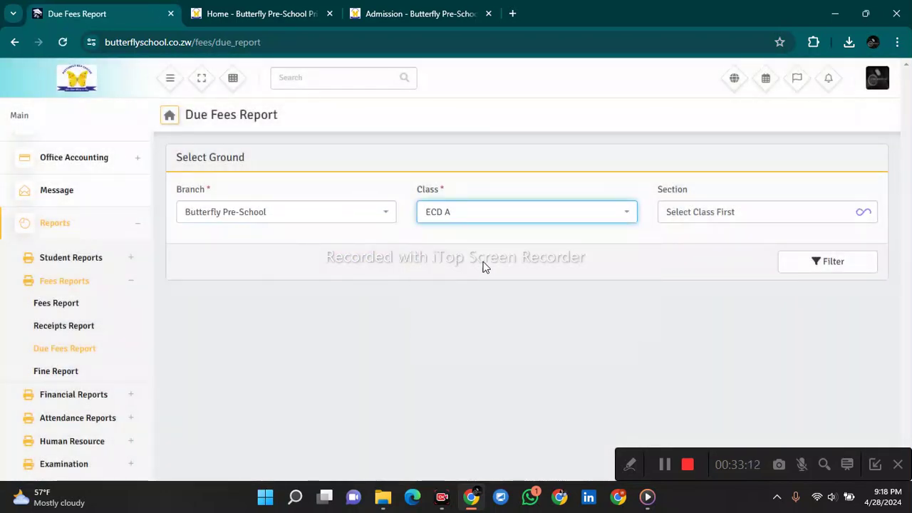
left_click(701, 221)
left_click(700, 266)
left_click(793, 268)
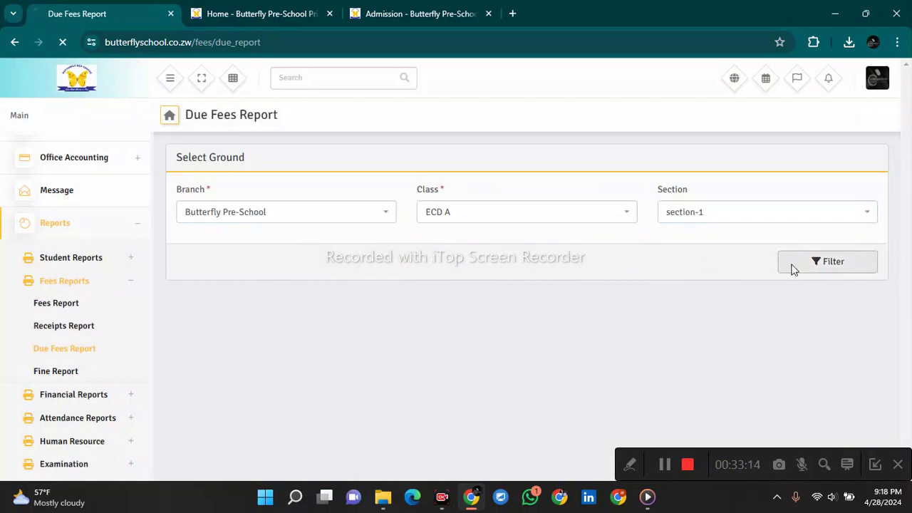
scroll(745, 245, "down", 1)
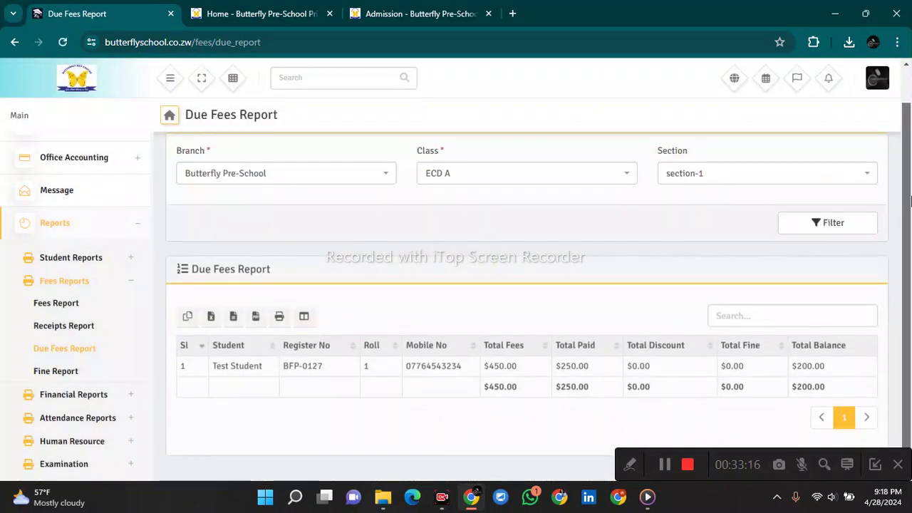
left_click(60, 372)
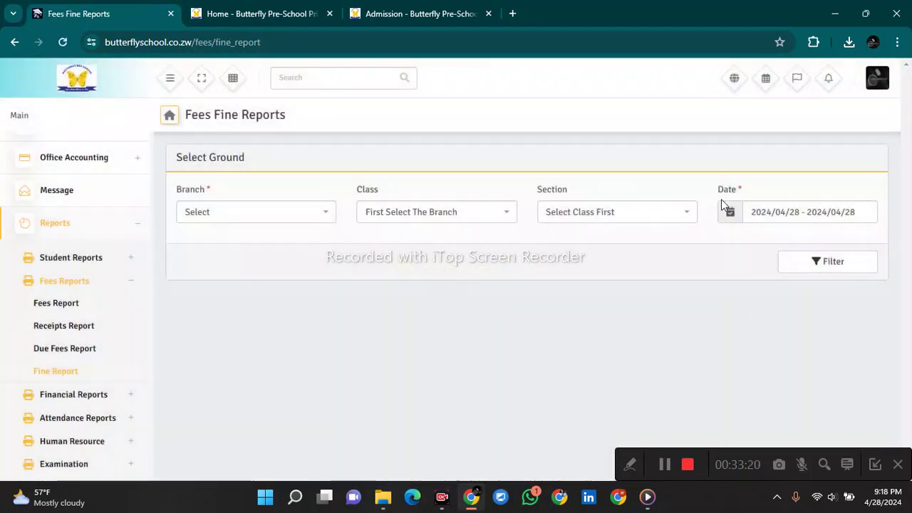
Step: Filter the financial Account Statement by branch Butterfly Pre-School, account CBZ and type All, and view the statement
scroll(57, 399, "down", 1)
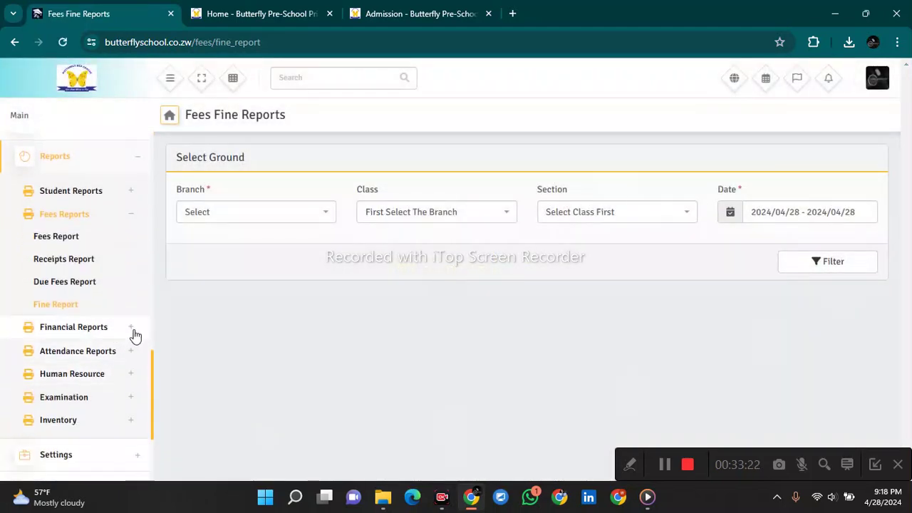
left_click(132, 329)
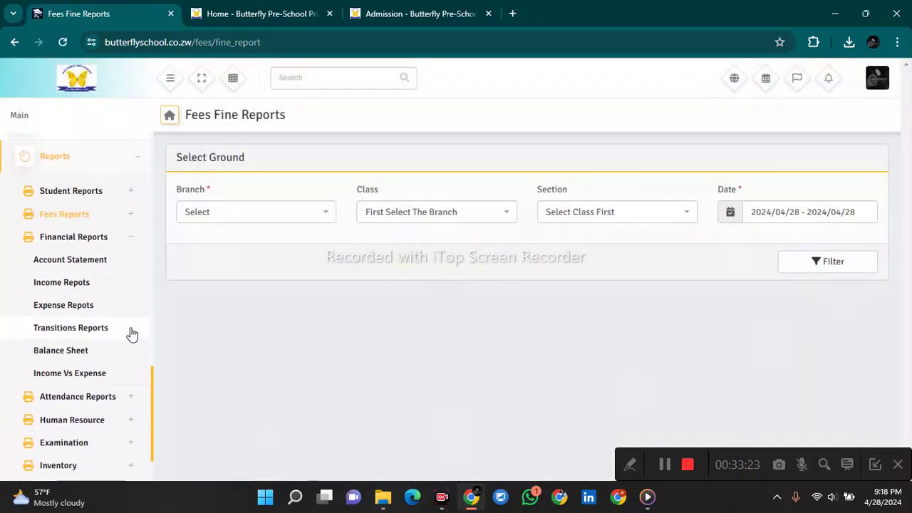
left_click(64, 261)
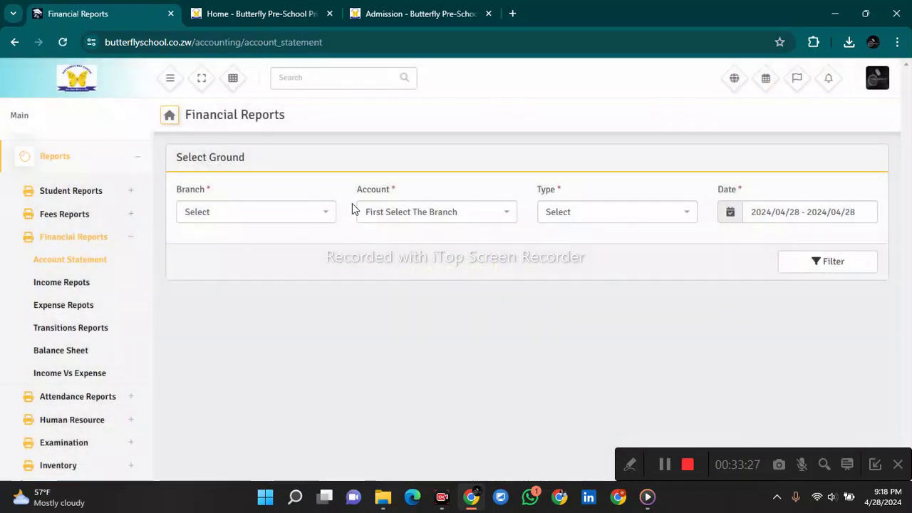
left_click(299, 211)
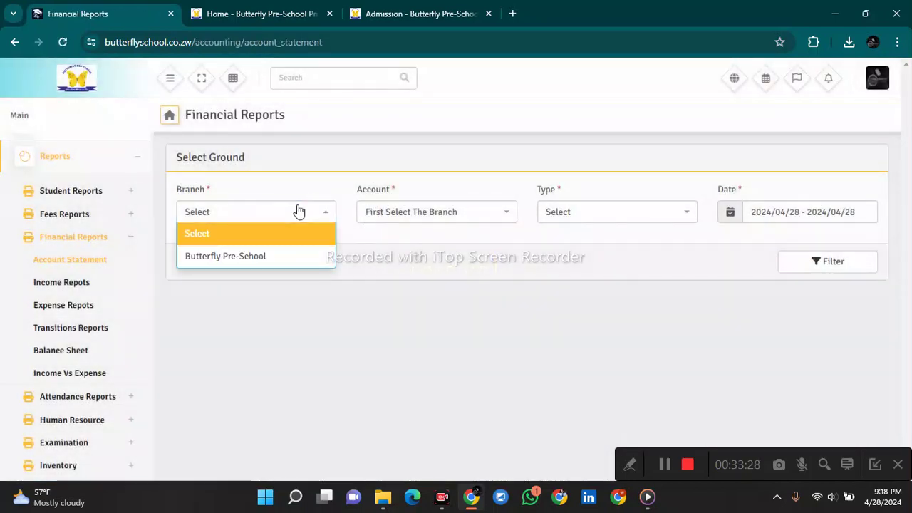
left_click(292, 256)
left_click(383, 226)
left_click(383, 283)
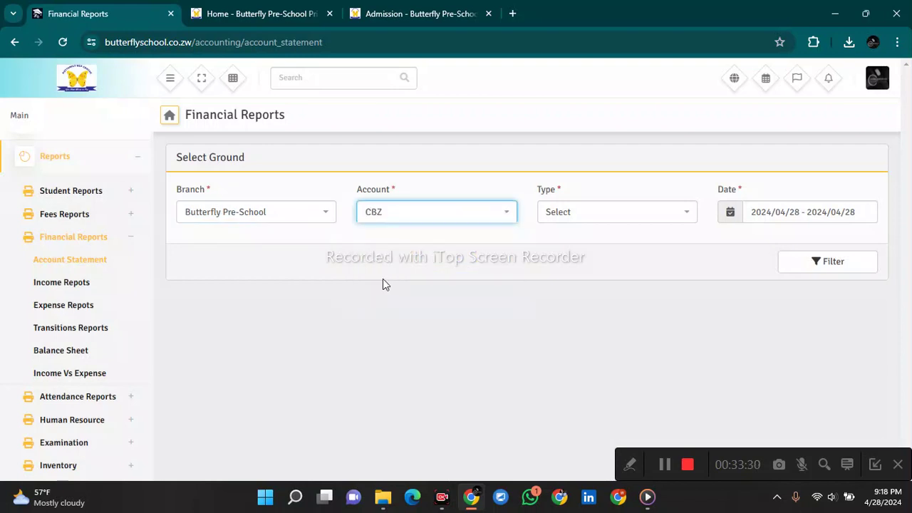
left_click(564, 210)
left_click(572, 256)
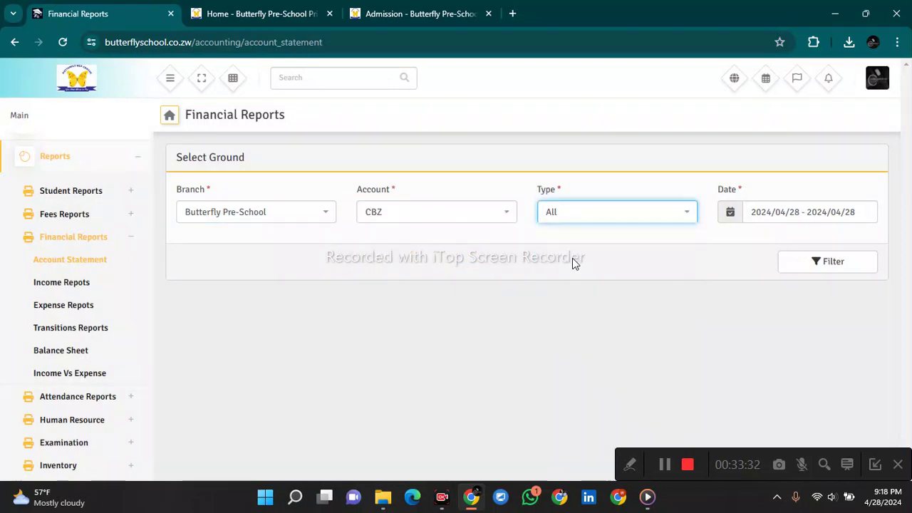
left_click(816, 264)
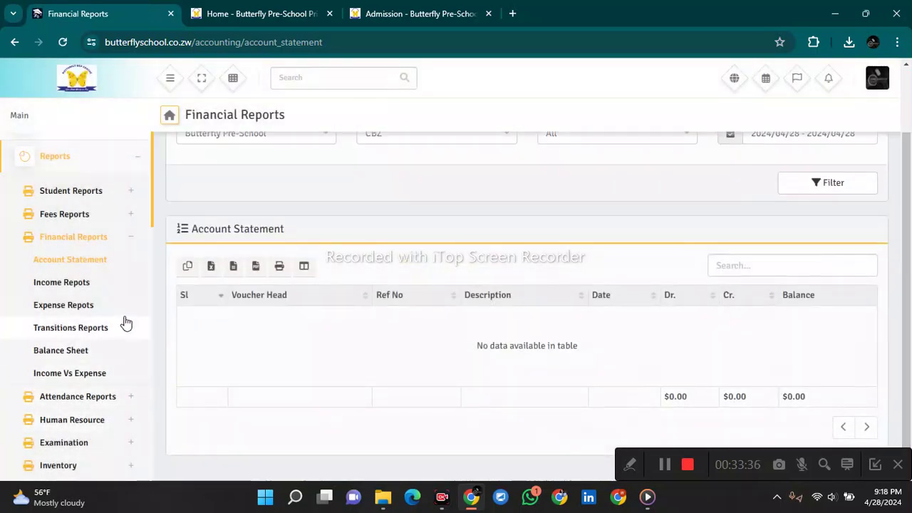
Step: Filter the Balance Sheet report by branch Butterfly Pre-School and view the account balances
left_click(77, 348)
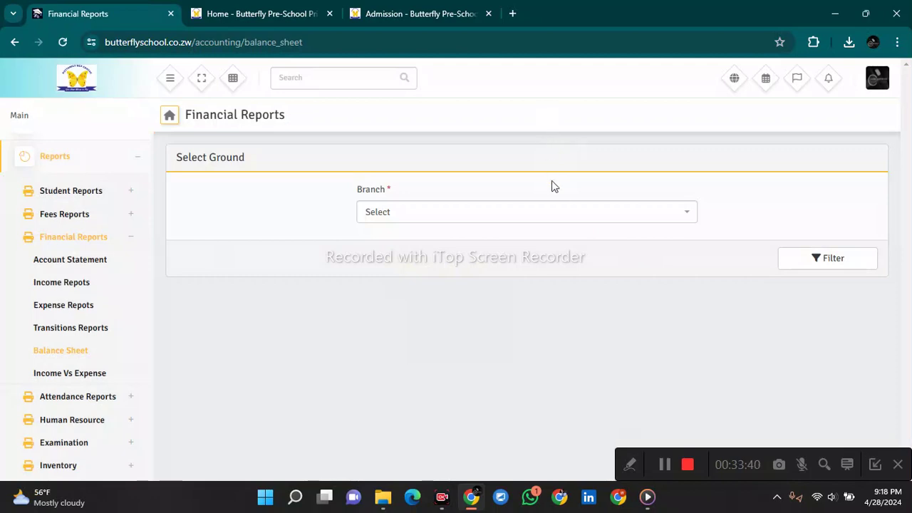
left_click(563, 214)
left_click(560, 259)
left_click(830, 261)
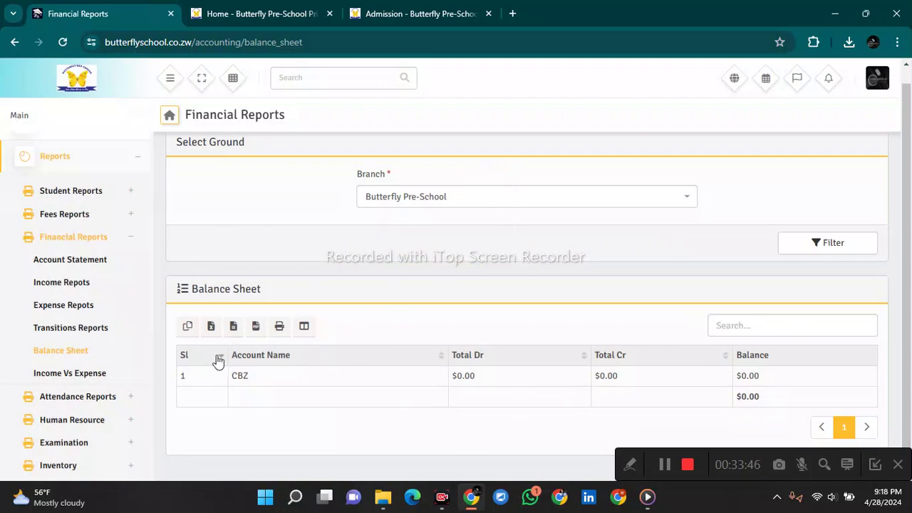
Step: Browse the available Attendance, Human Resource, Examination and Inventory reports, and collapse the Reports module
left_click(86, 397)
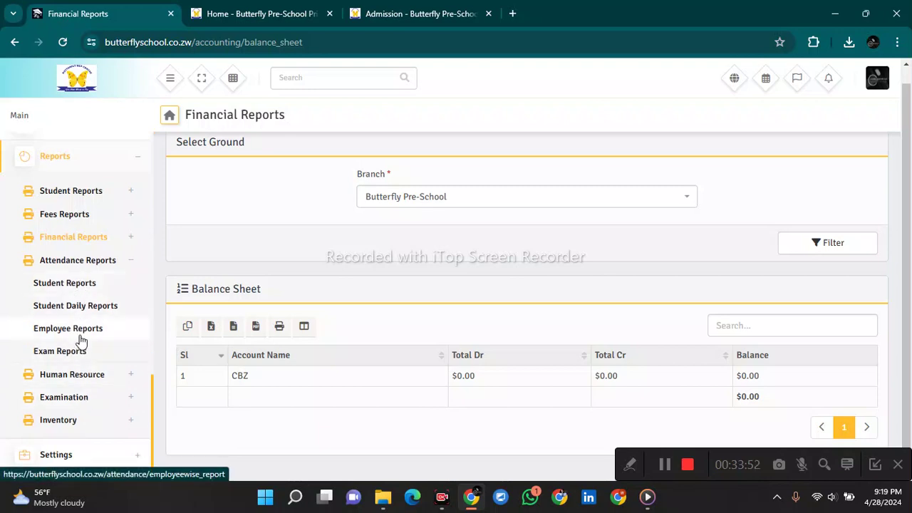
left_click(91, 375)
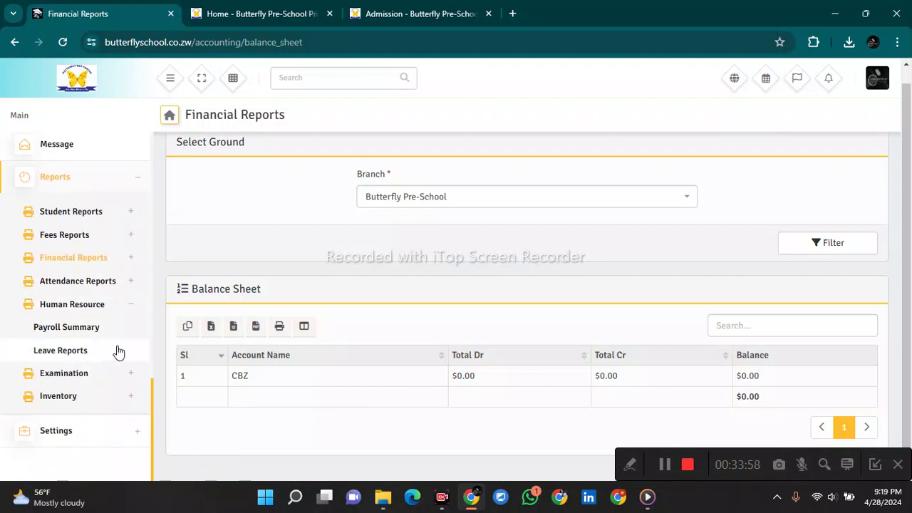
left_click(109, 379)
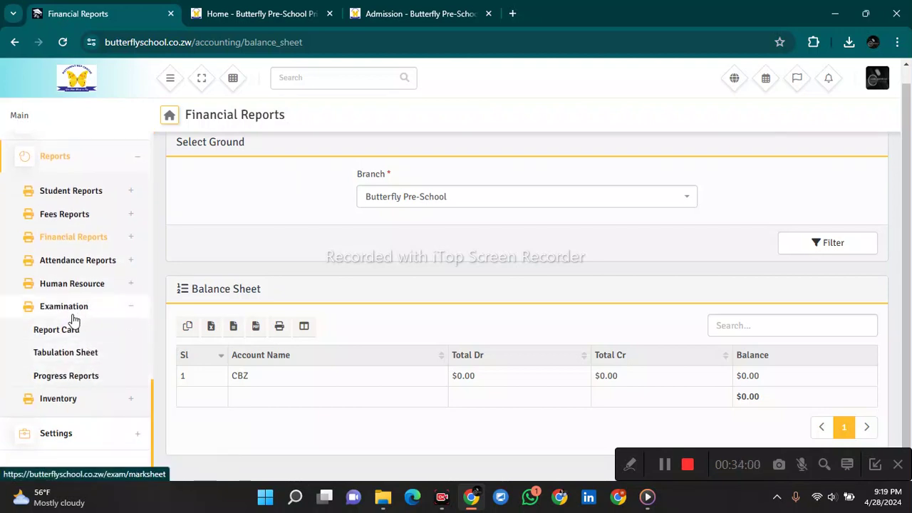
left_click(60, 399)
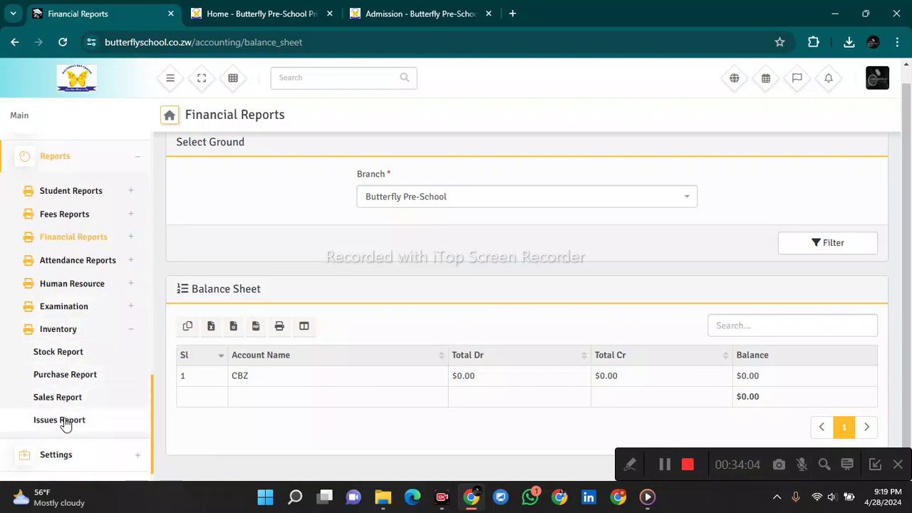
scroll(63, 326, "up", 1)
scroll(63, 327, "down", 1)
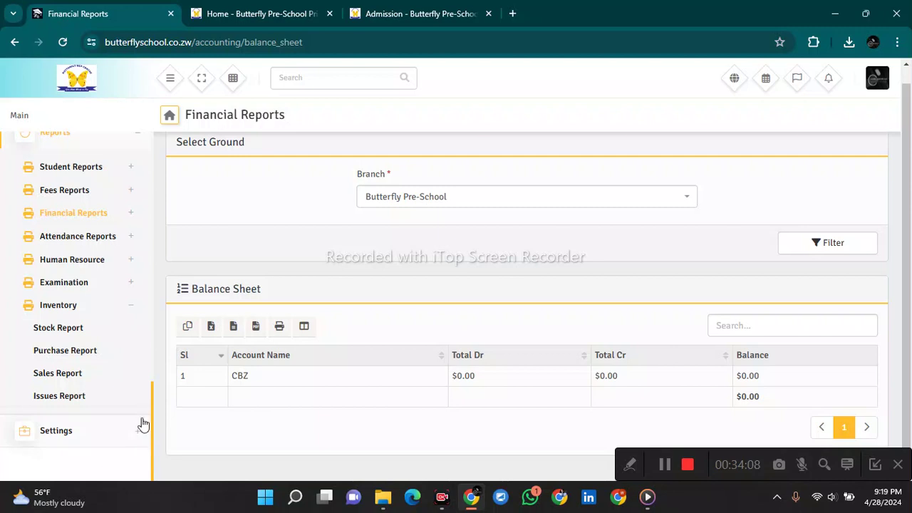
scroll(120, 250, "up", 1)
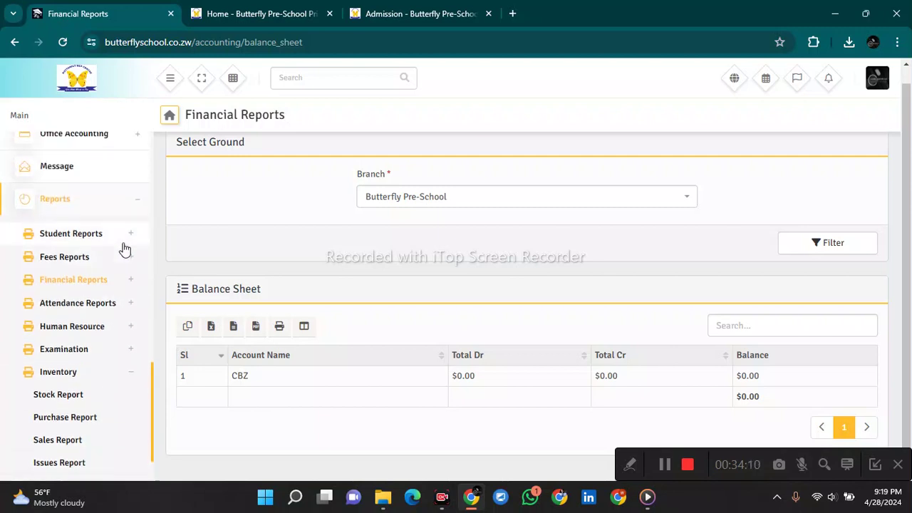
left_click(120, 204)
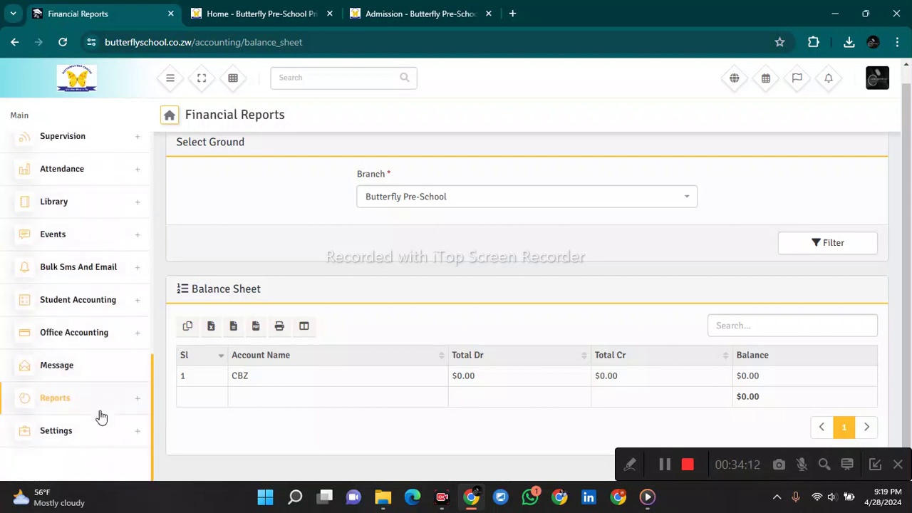
Step: Expand the Settings module and open the School Settings list
left_click_drag(151, 396, 153, 407)
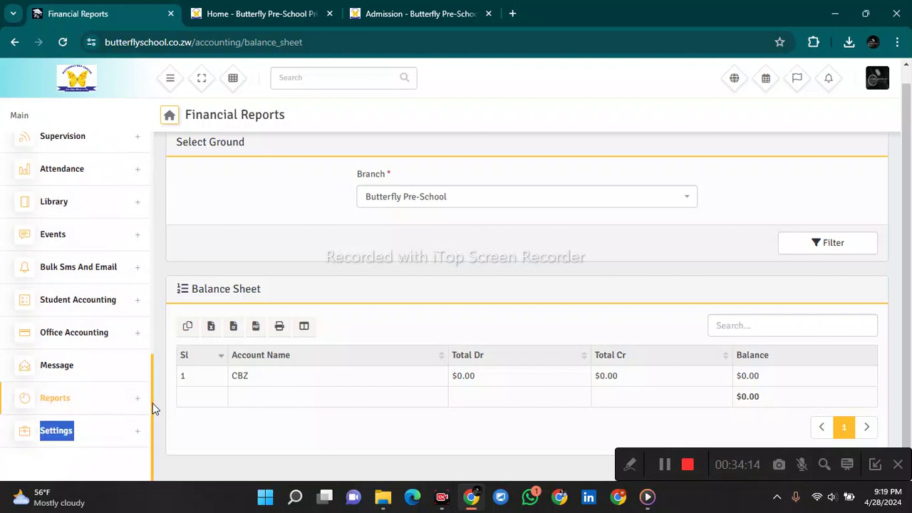
left_click(146, 404)
left_click(179, 430)
left_click(144, 440)
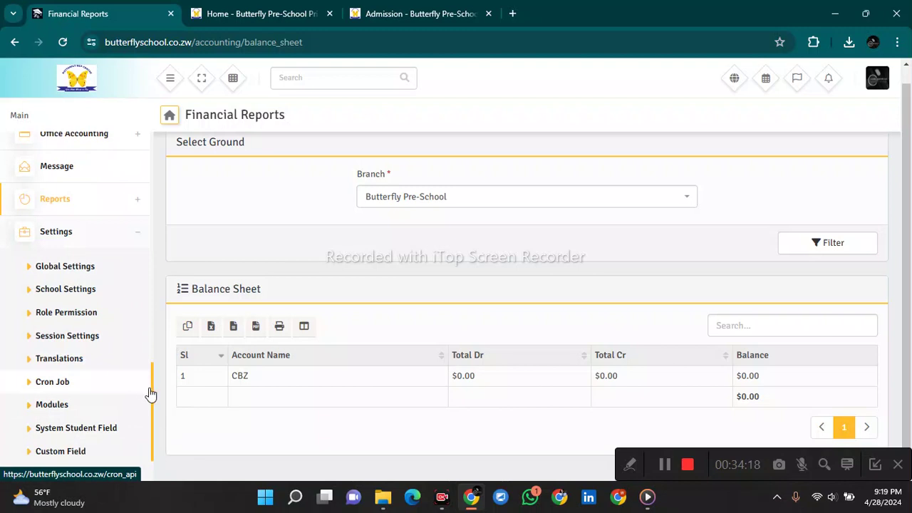
scroll(152, 399, "down", 2)
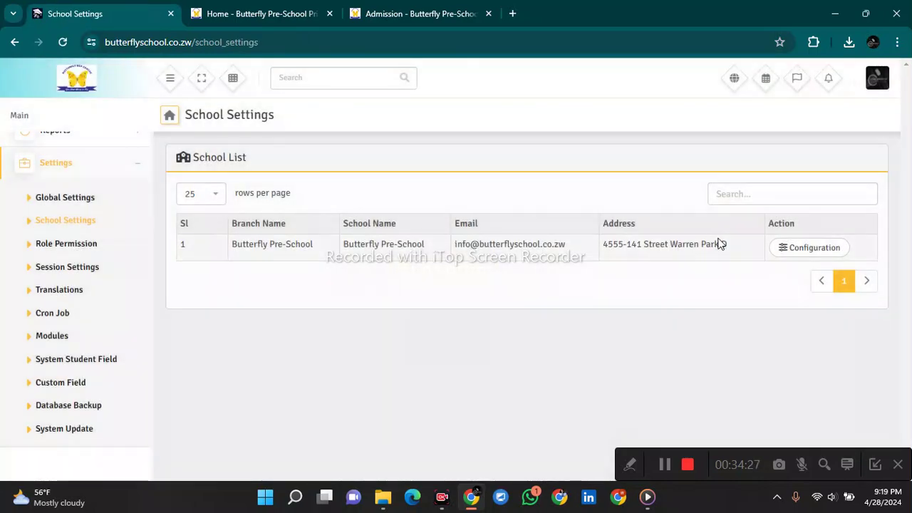
Step: Open the configuration of the Butterfly Pre-School branch and review its school details, login generation options and logos
left_click(802, 247)
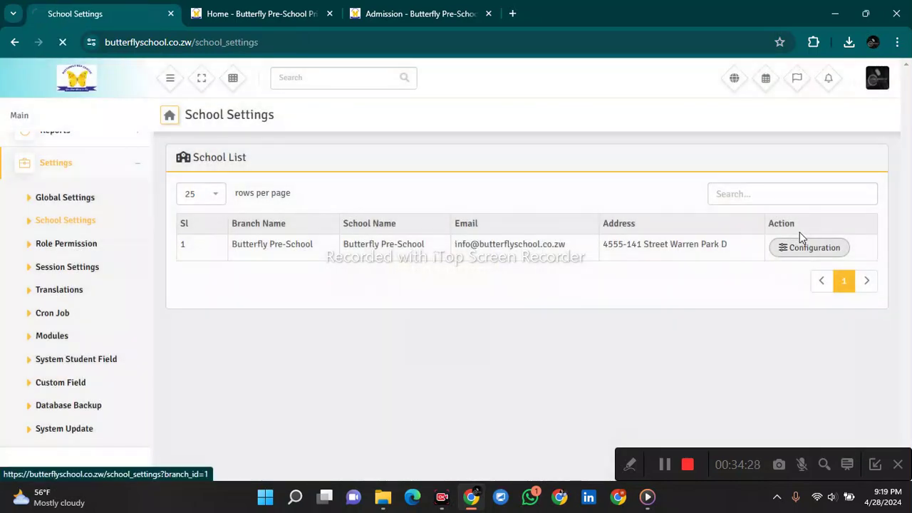
scroll(911, 149, "down", 3)
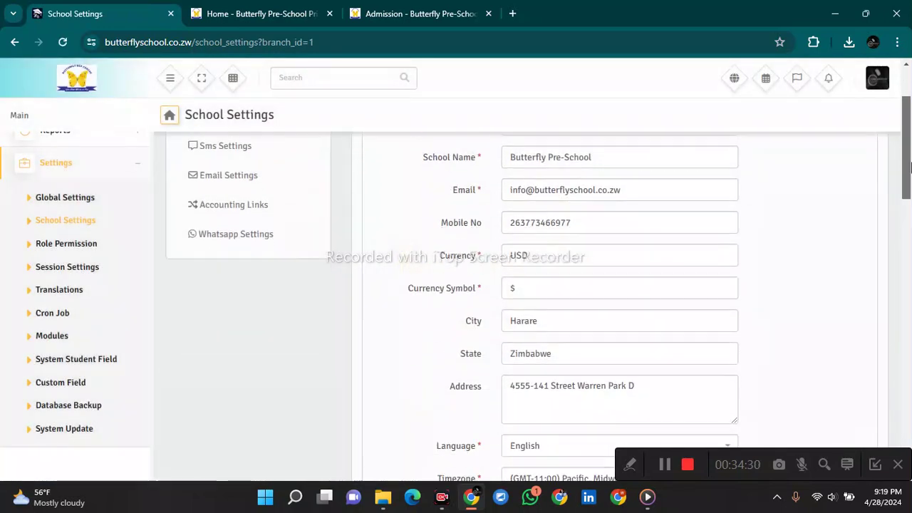
scroll(910, 150, "up", 2)
left_click_drag(911, 150, 911, 385)
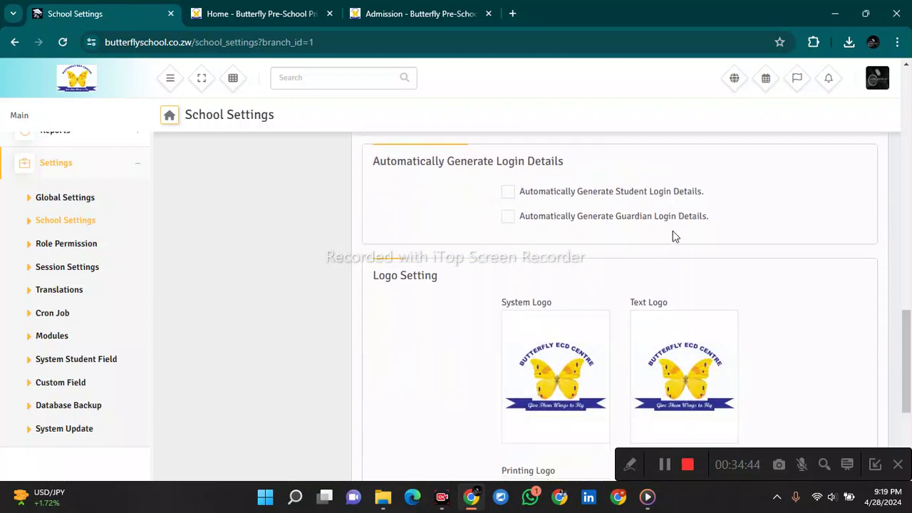
left_click_drag(907, 335, 907, 384)
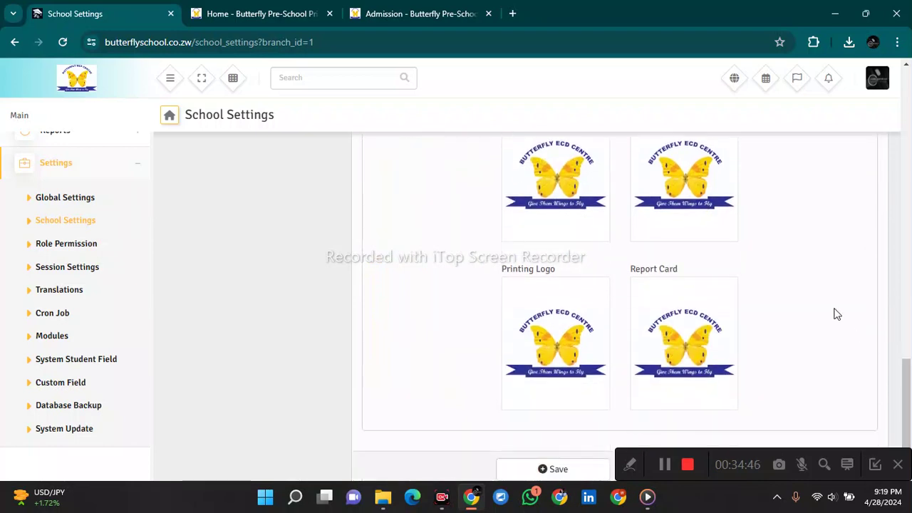
left_click_drag(906, 403, 910, 84)
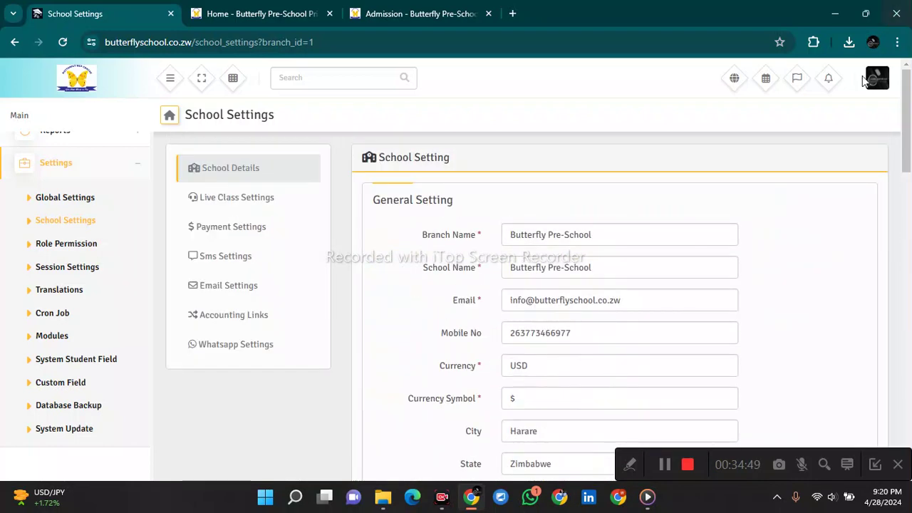
Step: View the school's Payment, Email and Whatsapp settings, including the Whatsapp Agent list
left_click(239, 234)
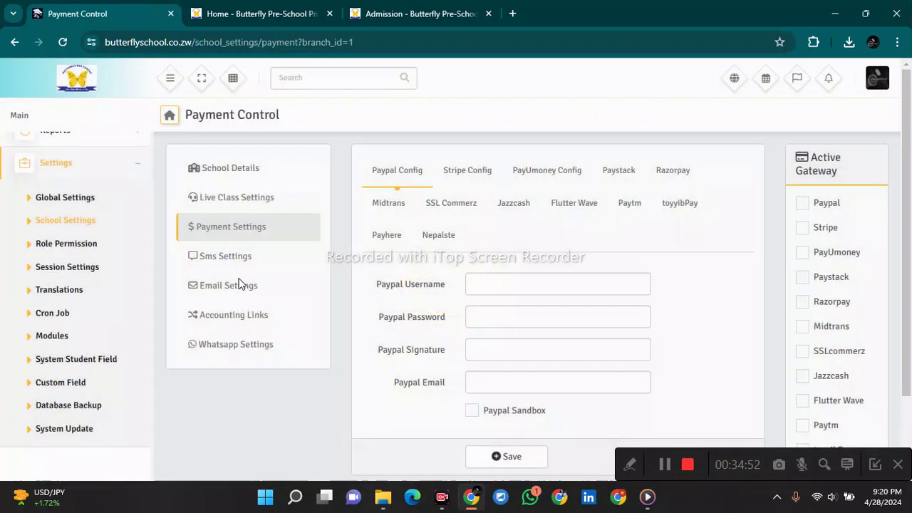
left_click(241, 286)
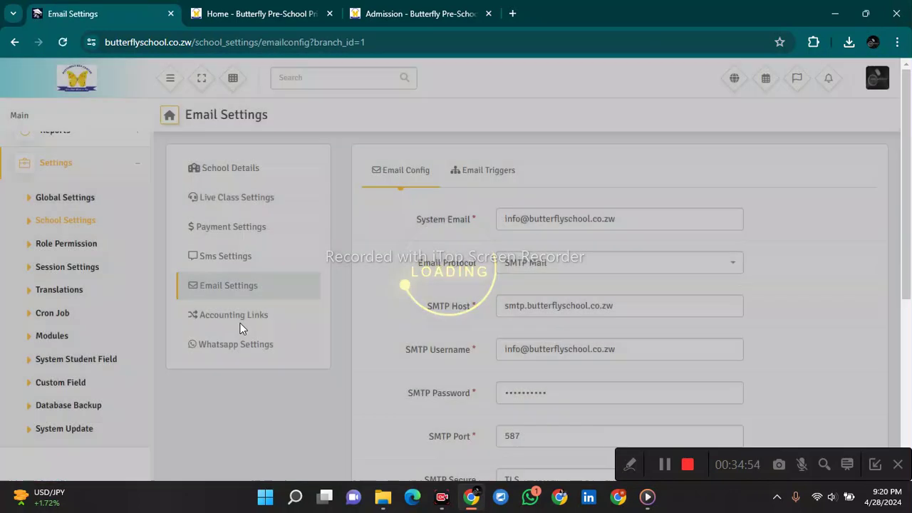
left_click(242, 349)
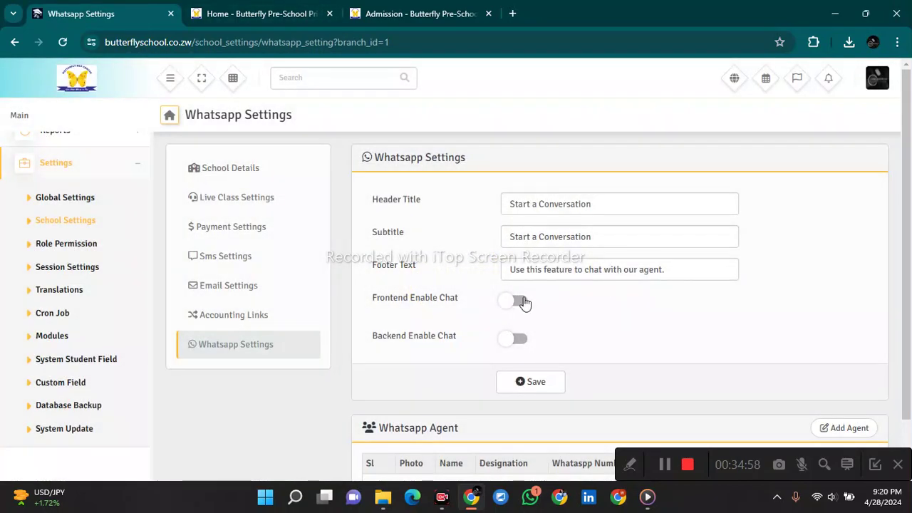
scroll(627, 285, "down", 2)
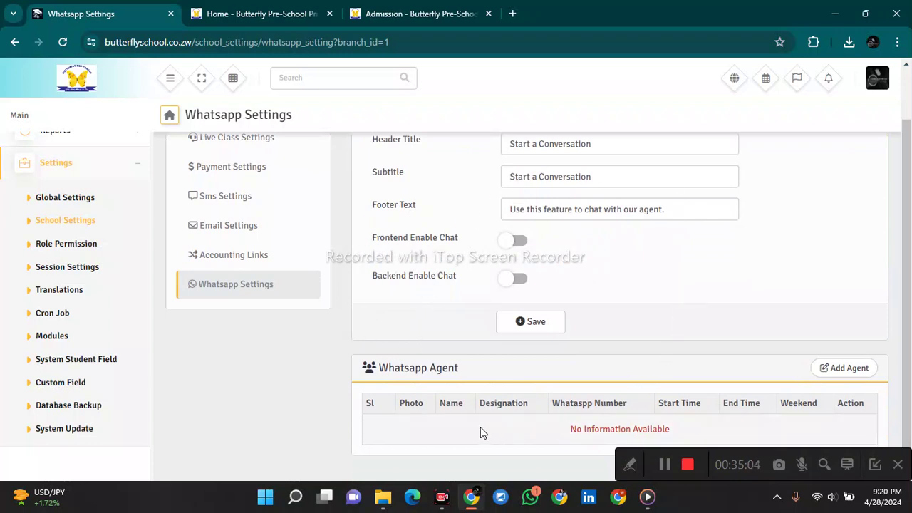
scroll(484, 242, "up", 2)
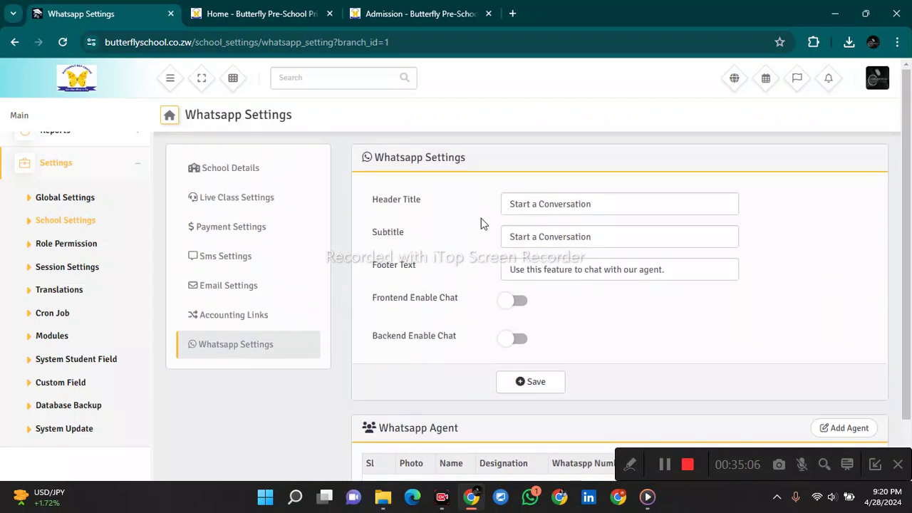
Step: Create and save a new user role named test in Role Permission
left_click(84, 248)
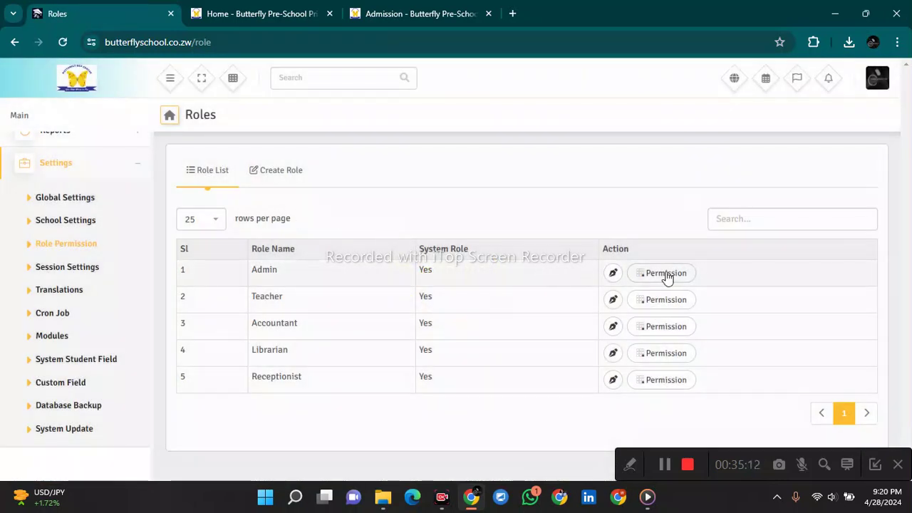
left_click(279, 181)
left_click(425, 225)
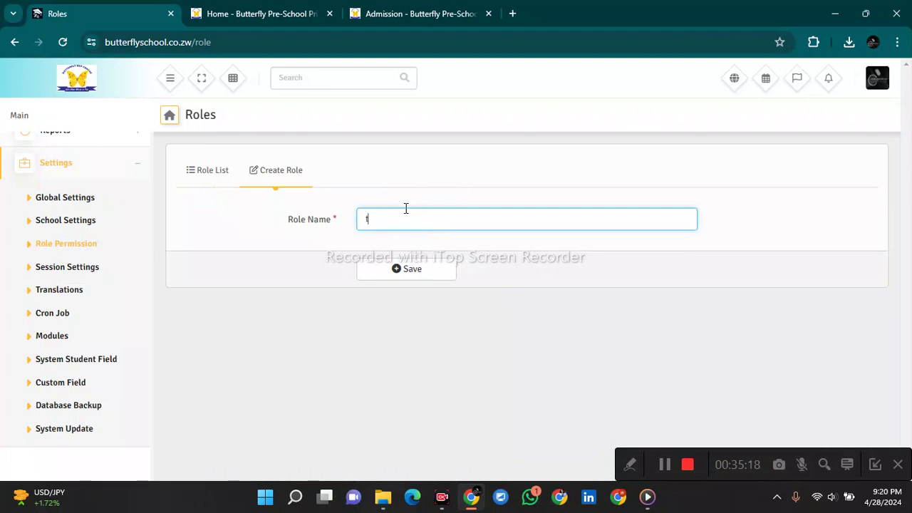
left_click(412, 274)
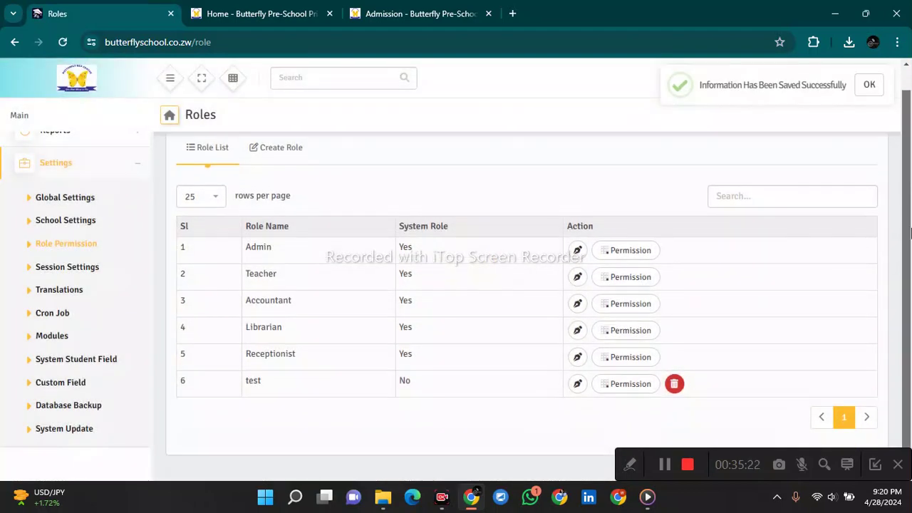
Step: Open the permissions of the test role and review the view, add, edit and delete rights per feature
left_click(600, 389)
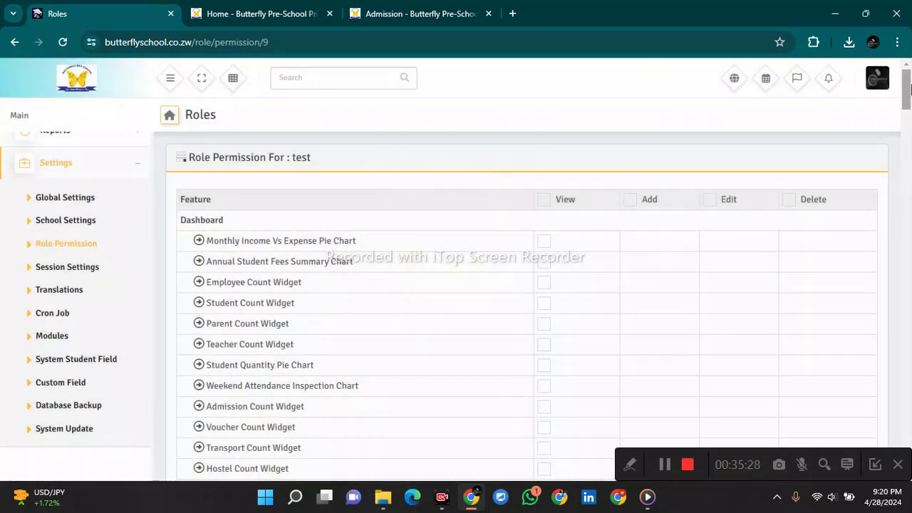
left_click_drag(910, 87, 910, 25)
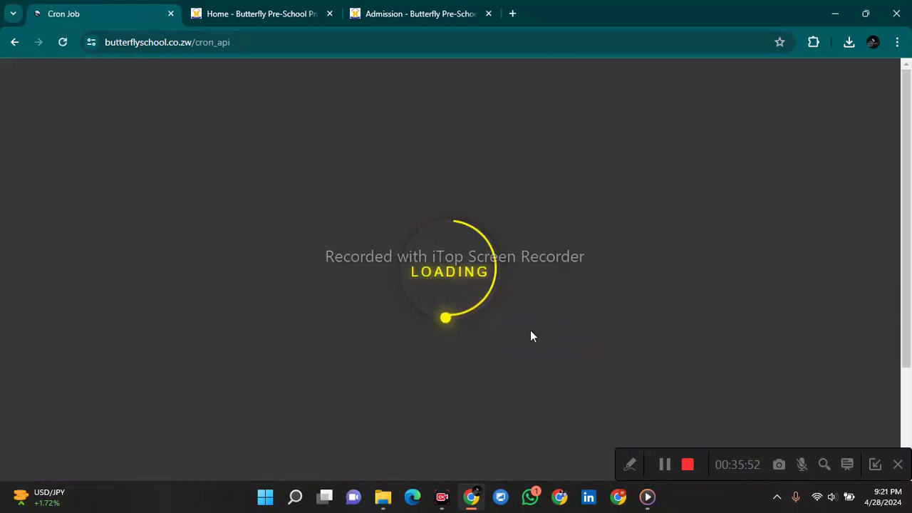
Step: View the Cron Job settings and examine the Email/SMS, homework and fees reminder commands
scroll(911, 285, "down", 1)
scroll(910, 285, "down", 1)
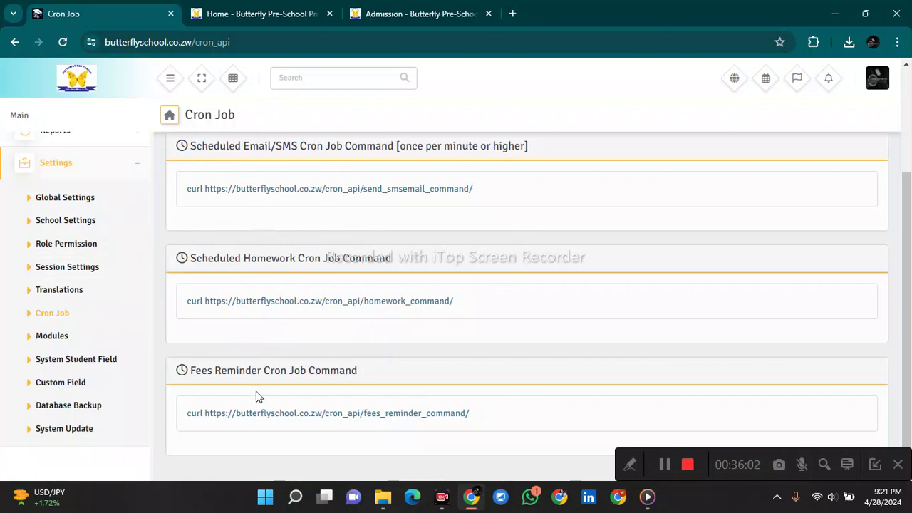
Step: Display the module list for the Butterfly Pre-School branch and review which modules are active
left_click(46, 341)
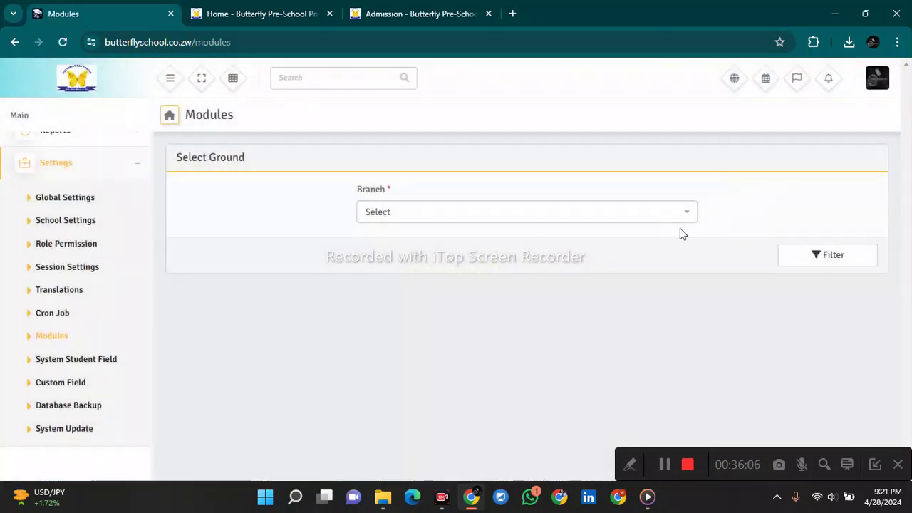
left_click(676, 217)
left_click(525, 282)
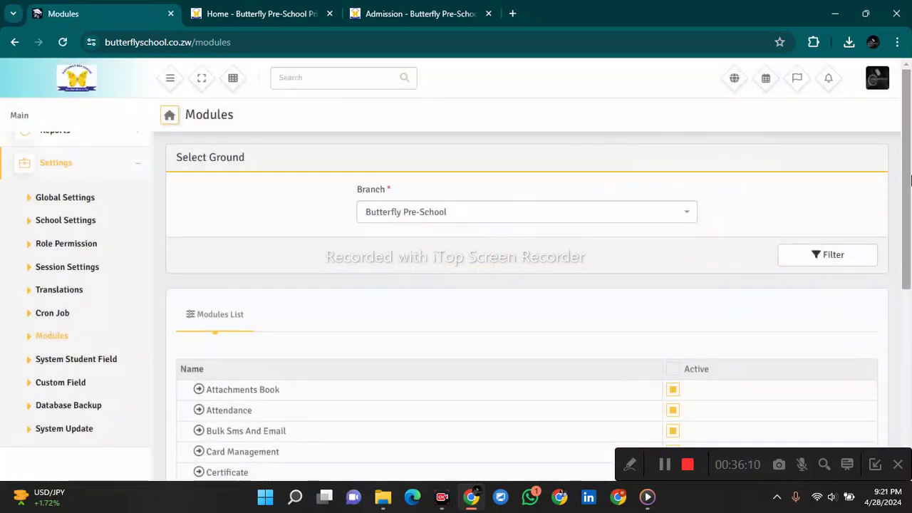
left_click_drag(909, 223, 908, 192)
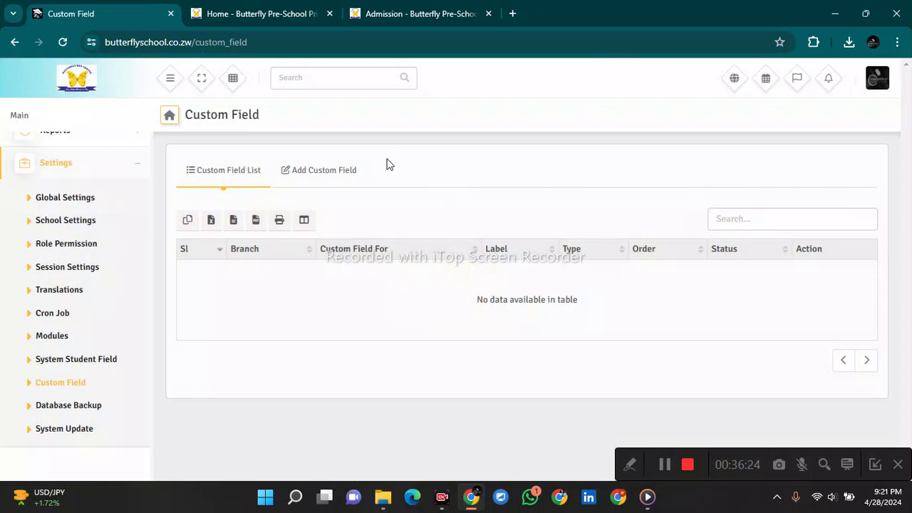
Step: Start a new custom field for Employee in the Butterfly Pre-School branch and review the form's remaining options
left_click(346, 170)
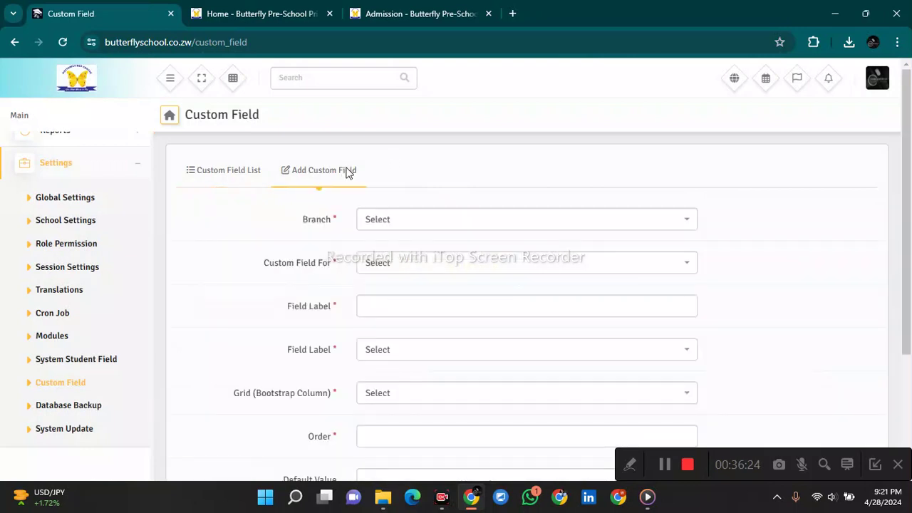
left_click(385, 221)
left_click(406, 262)
left_click(406, 267)
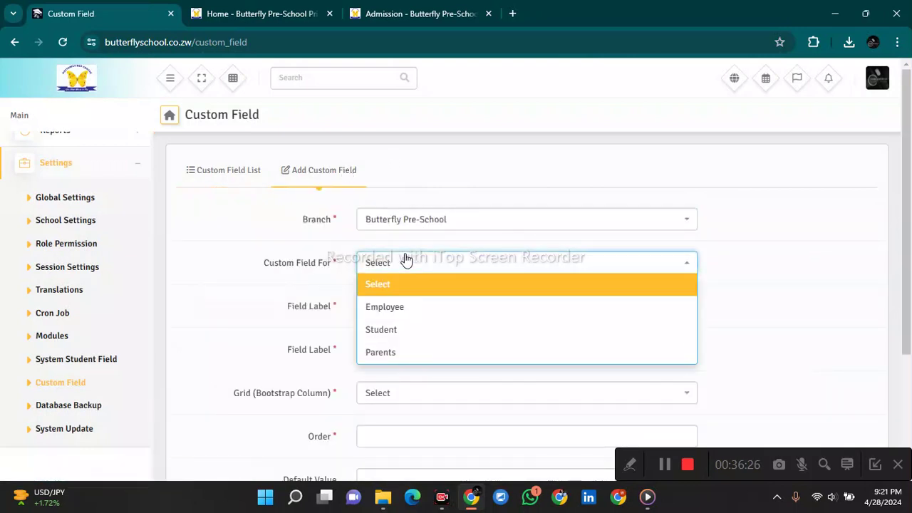
left_click(409, 308)
left_click(408, 271)
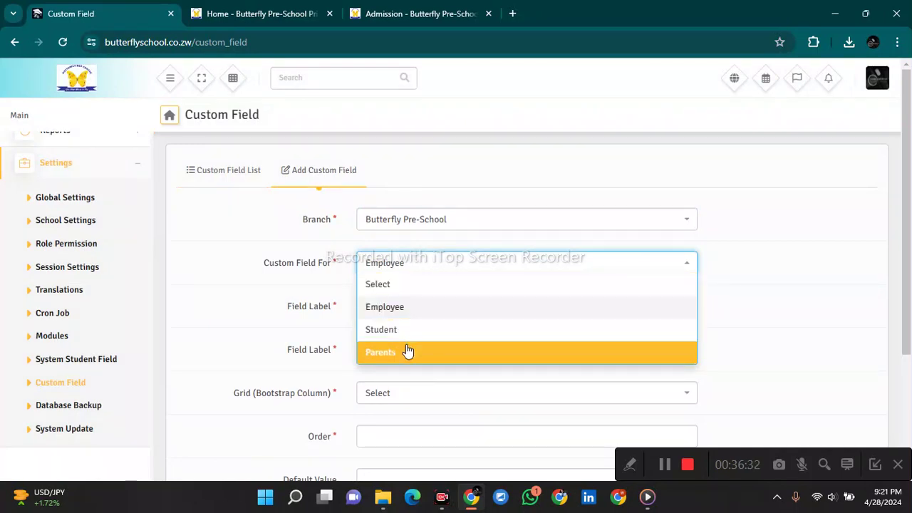
left_click(271, 315)
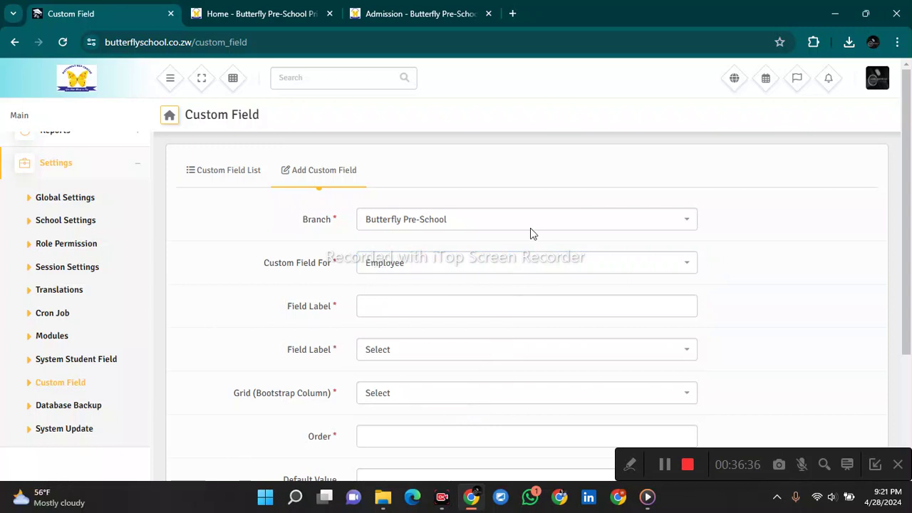
scroll(877, 300, "down", 3)
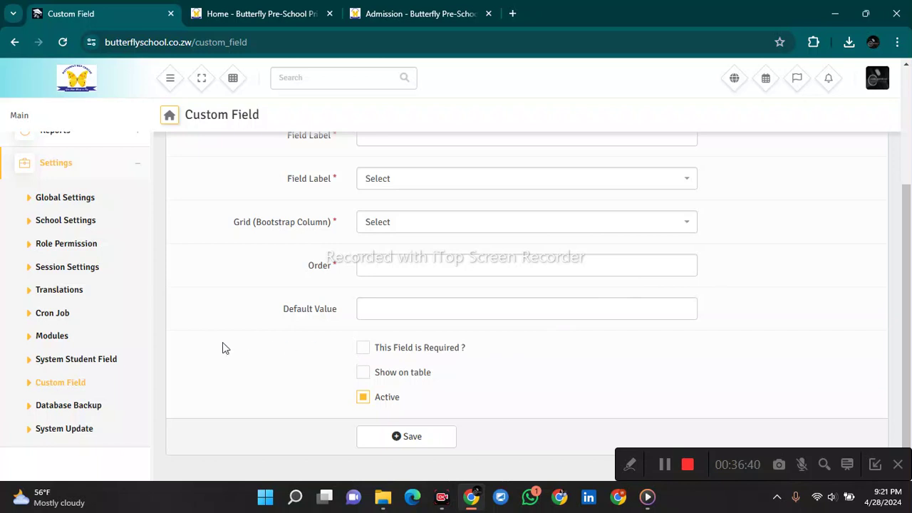
Step: View the database restore form, then create a new database backup and download its zip file
left_click(84, 407)
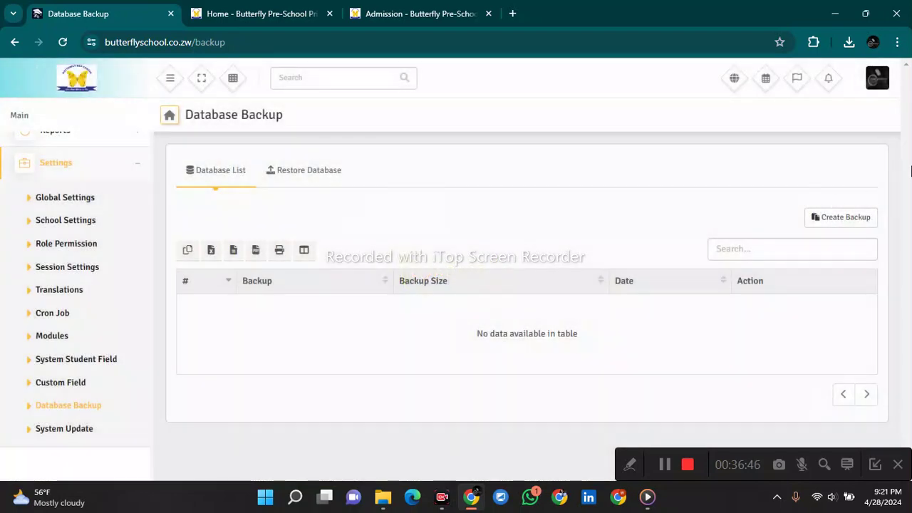
left_click(311, 171)
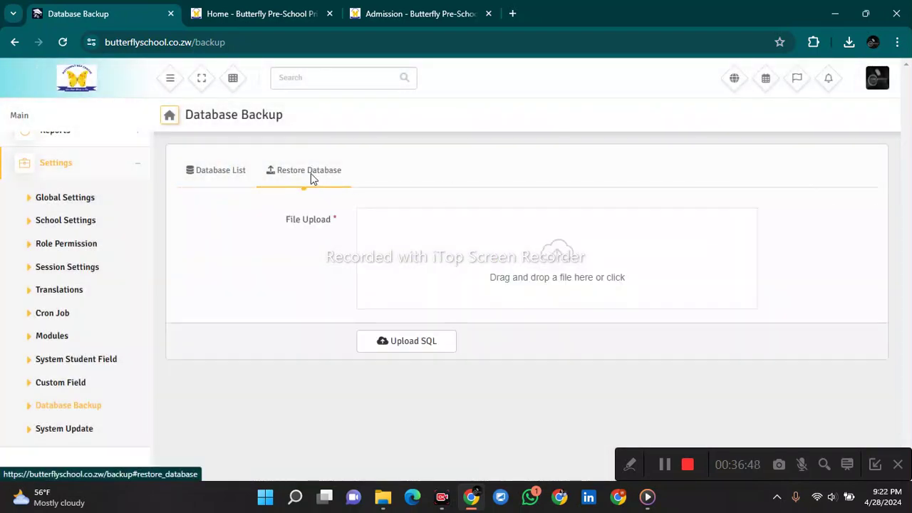
left_click(234, 174)
left_click(839, 217)
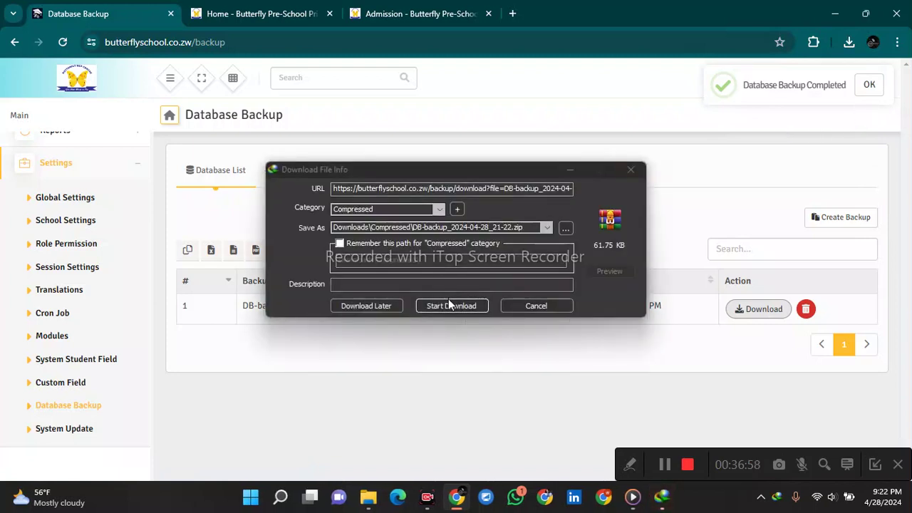
left_click(451, 305)
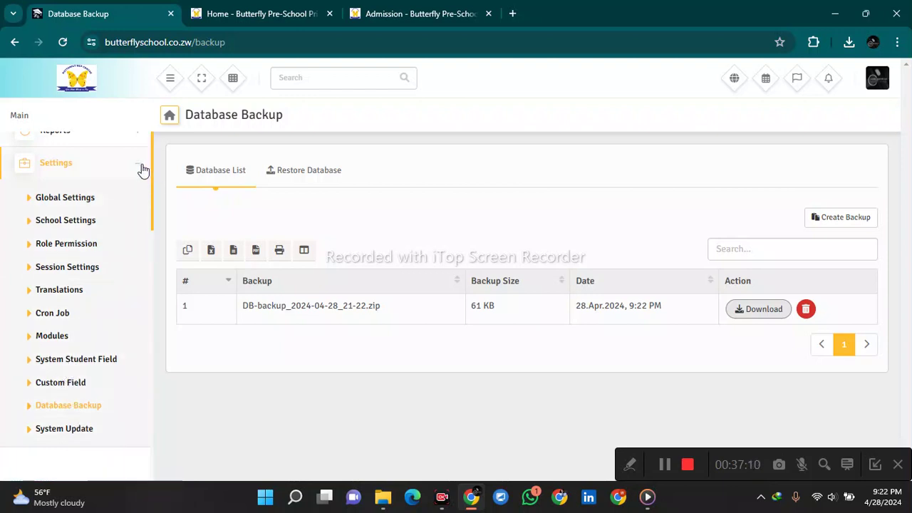
Step: Review the general options in Global Settings, then apply and save the dark theme
left_click(93, 198)
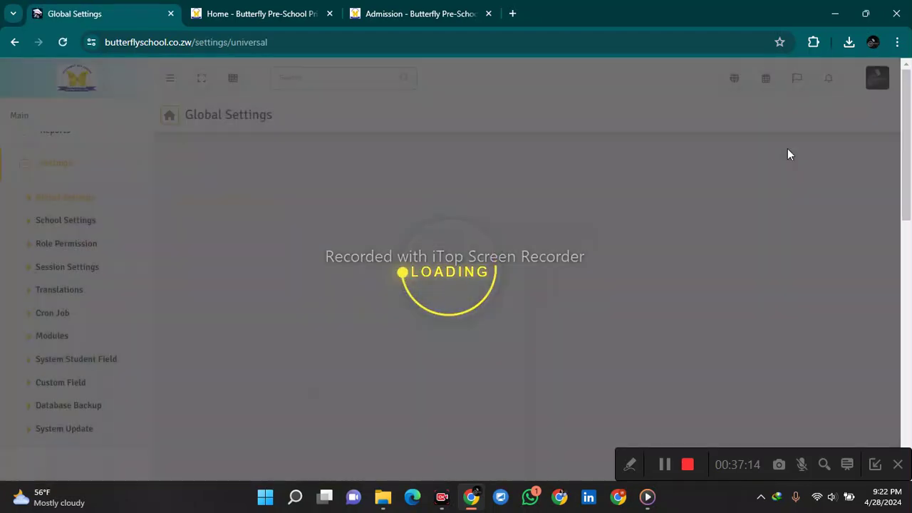
scroll(910, 130, "down", 2)
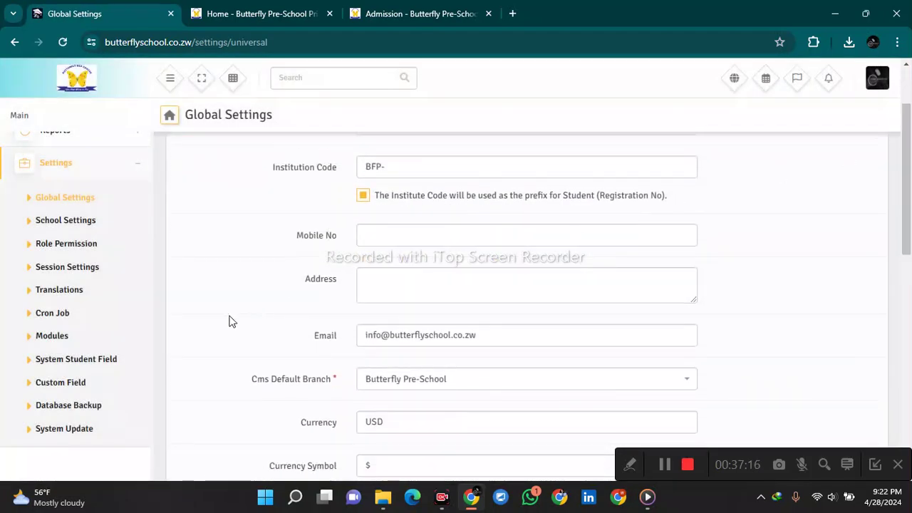
scroll(706, 164, "up", 2)
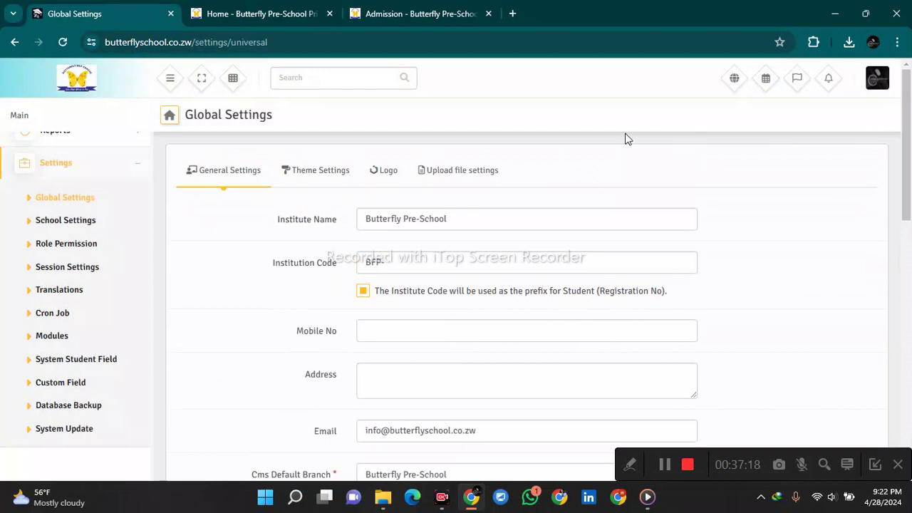
left_click(322, 172)
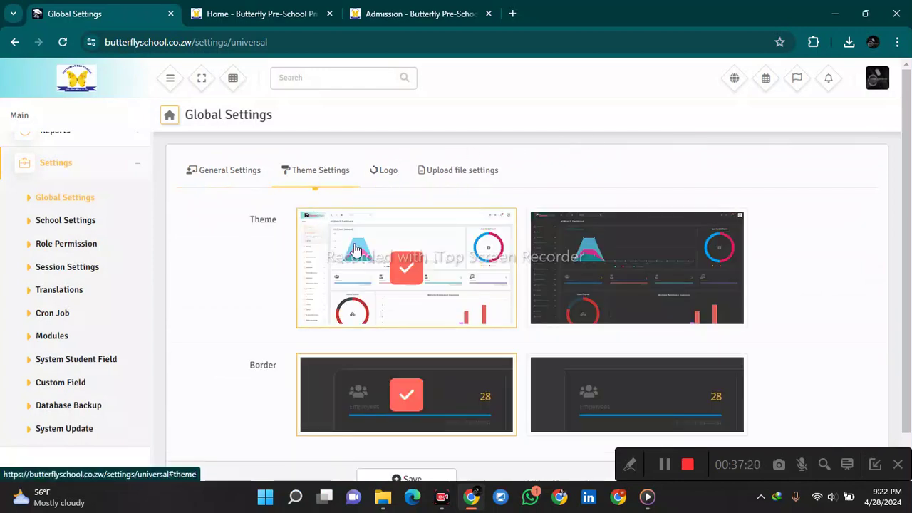
left_click(577, 294)
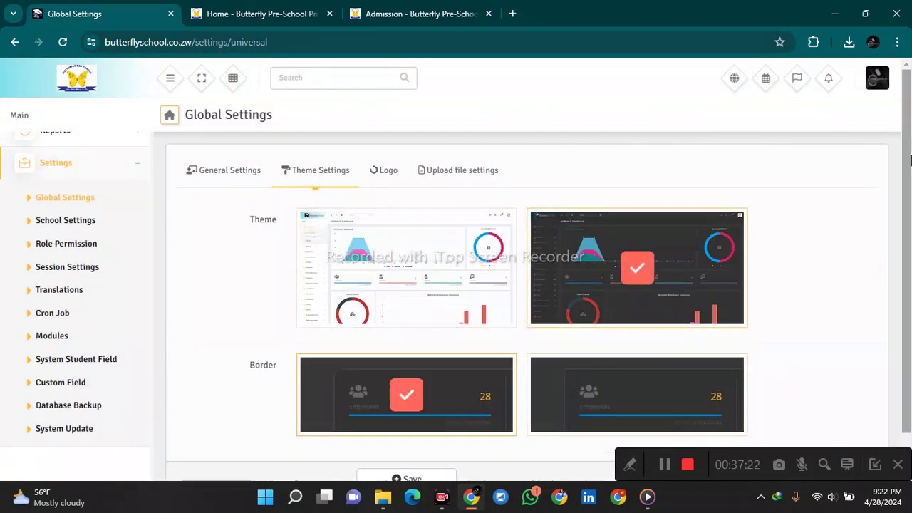
scroll(910, 161, "down", 1)
left_click(421, 433)
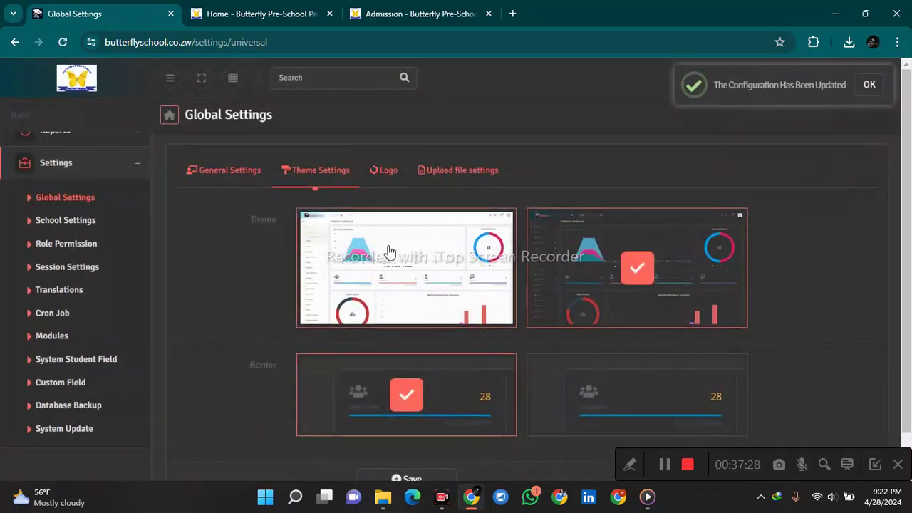
left_click(396, 250)
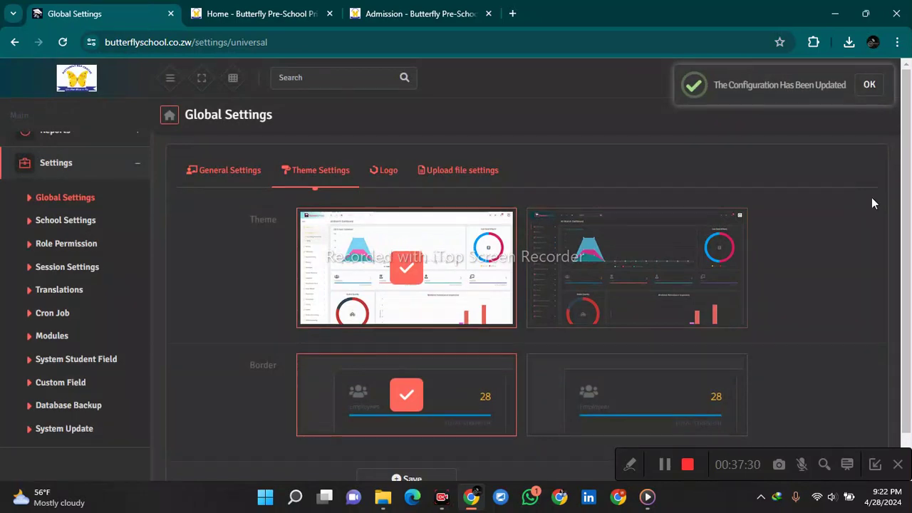
Step: Examine the logo, login background, upload file and general options in Global Settings
left_click(390, 168)
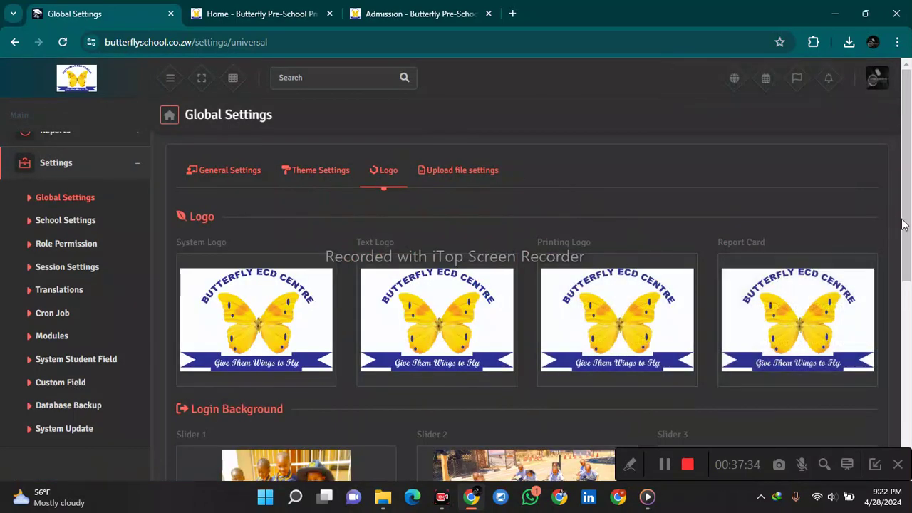
scroll(898, 321, "down", 3)
scroll(905, 321, "down", 3)
scroll(904, 321, "up", 5)
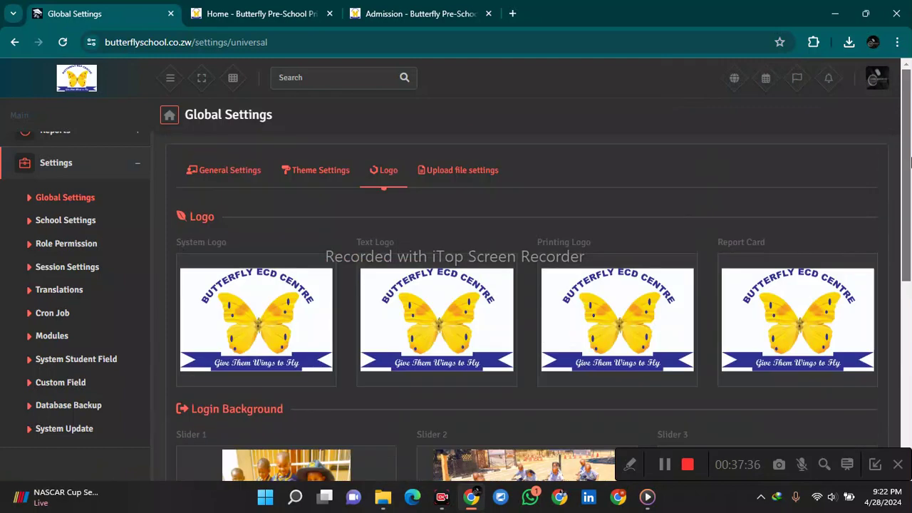
left_click(495, 171)
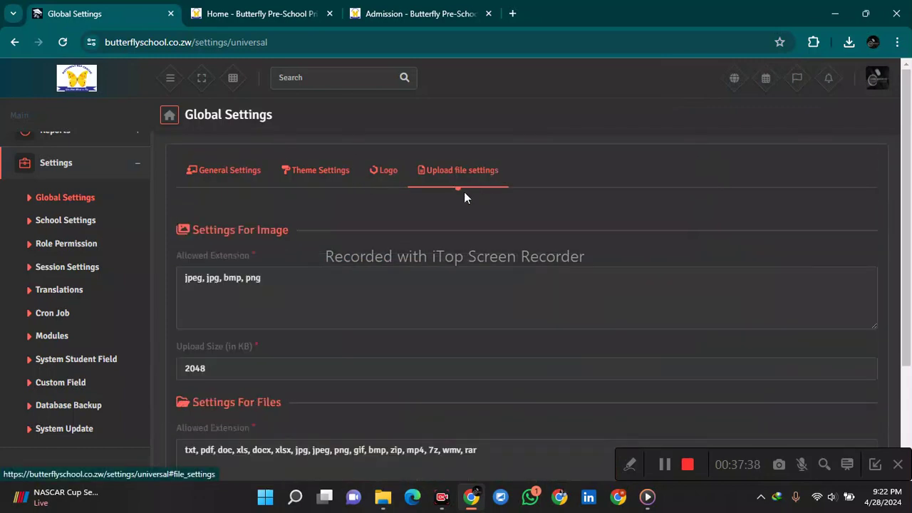
left_click_drag(876, 195, 896, 238)
left_click_drag(907, 238, 906, 45)
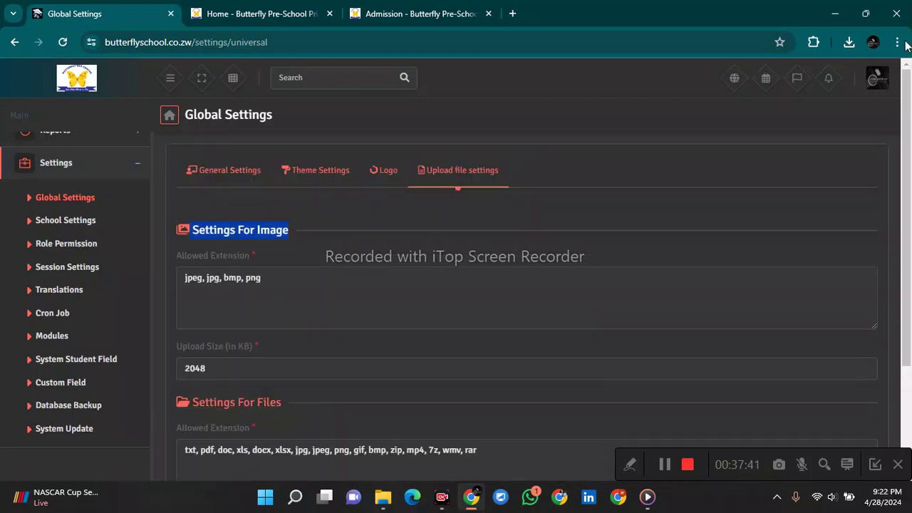
left_click(216, 162)
left_click_drag(907, 182, 911, 416)
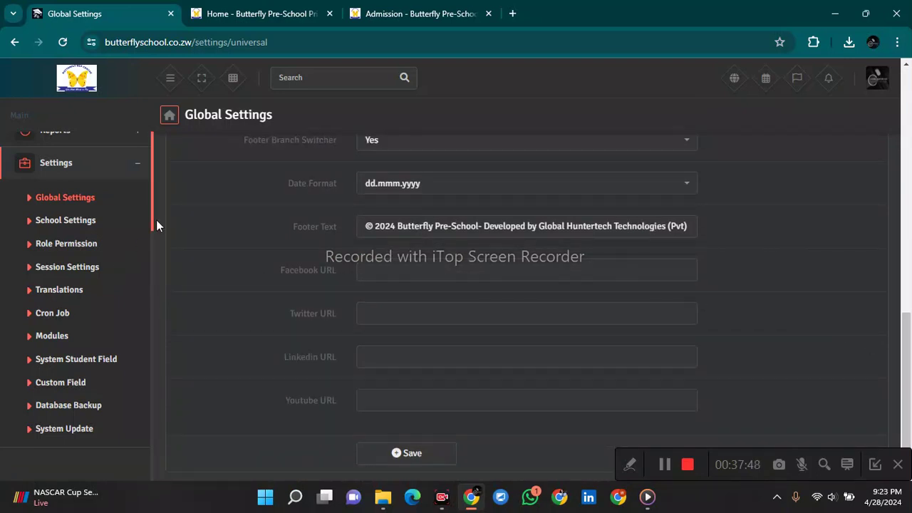
Step: Return to the All Branch Dashboard and decline the Internet Download Manager update
left_click(76, 169)
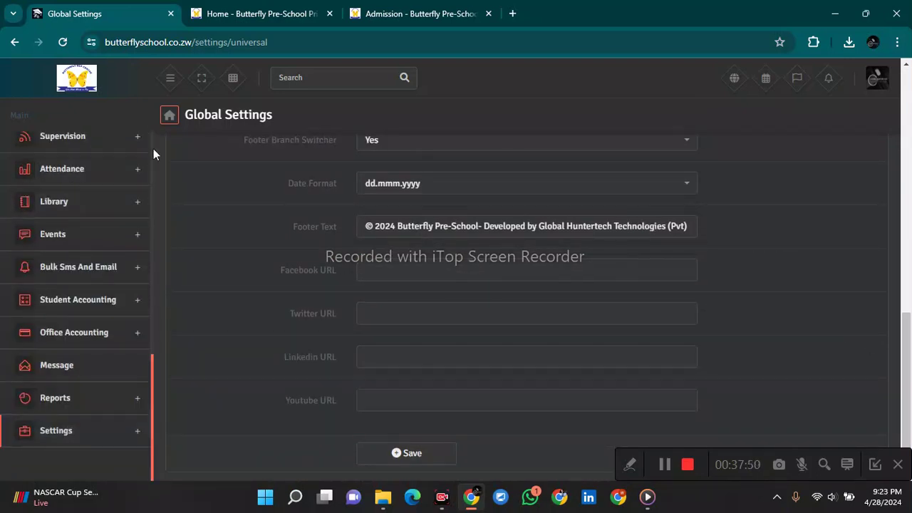
scroll(152, 136, "up", 5)
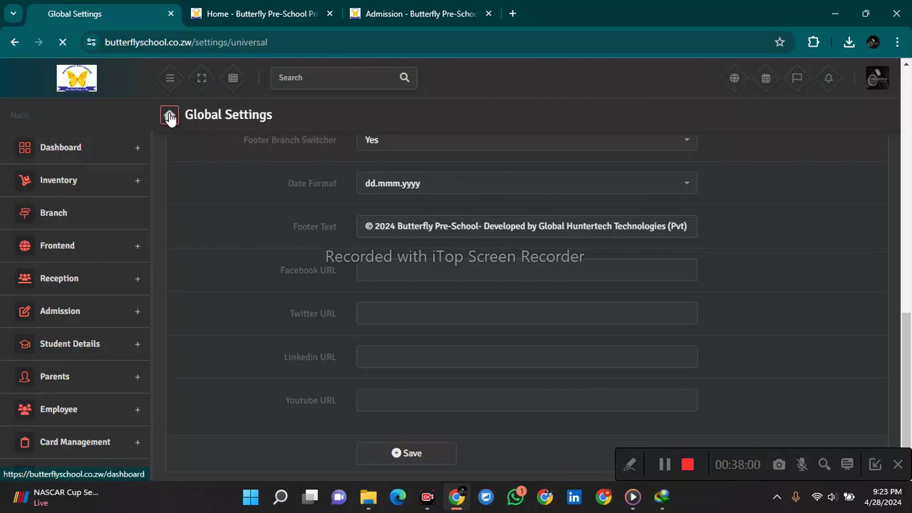
left_click(658, 498)
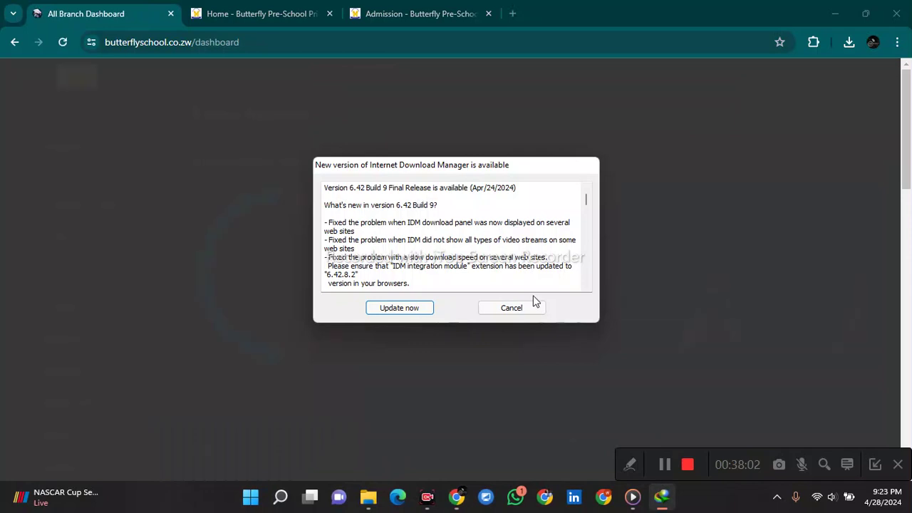
left_click(510, 308)
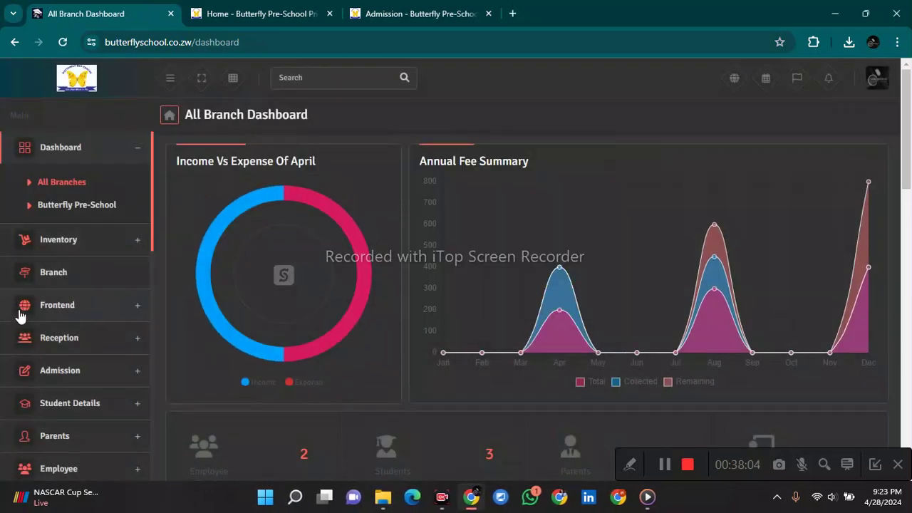
Step: Review the All Branch Dashboard from the income and fee charts down to the calendar and birthday counters
left_click(125, 147)
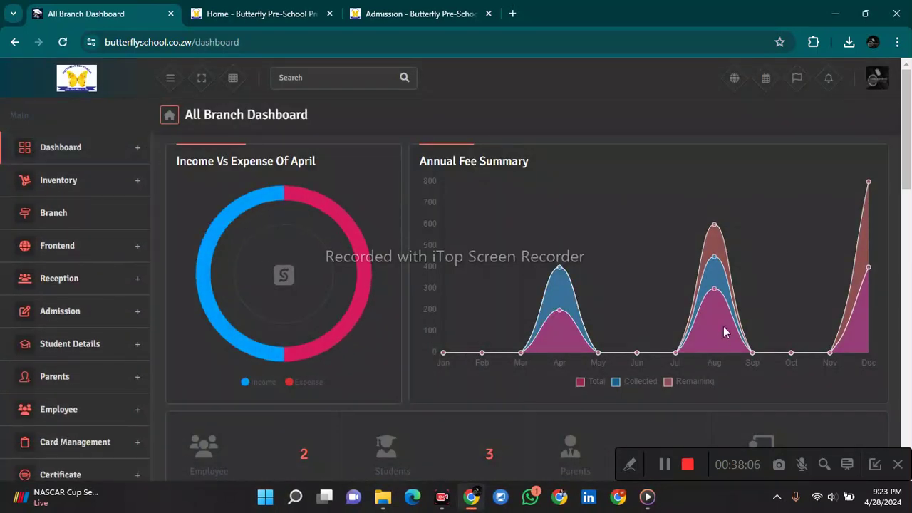
left_click_drag(907, 140, 910, 398)
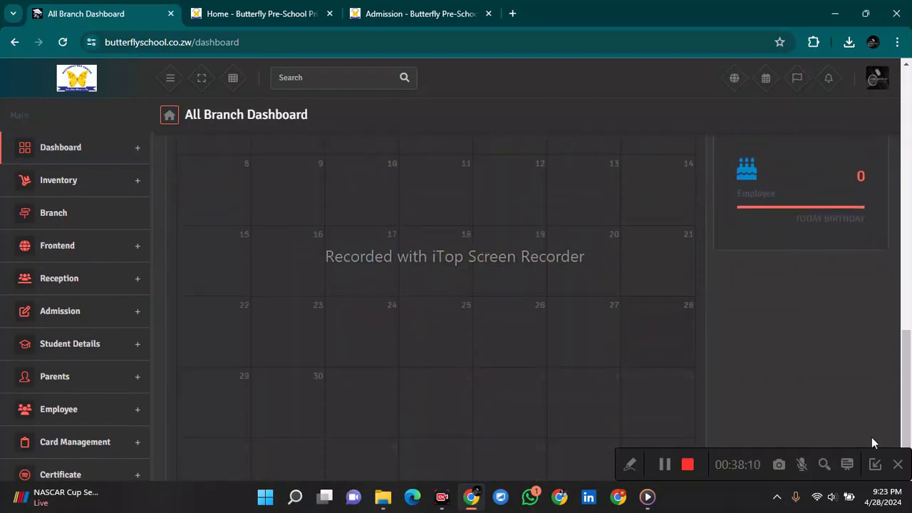
left_click_drag(910, 363, 910, 99)
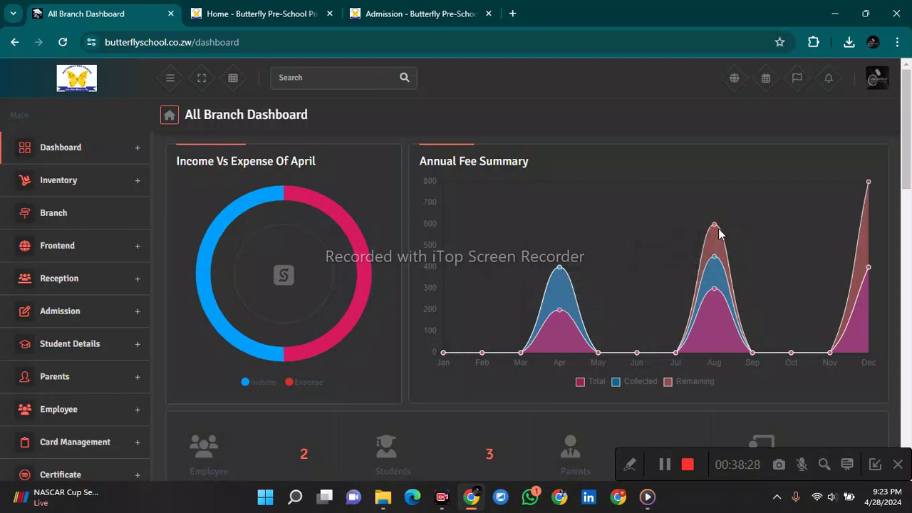
Step: View the school website's online admission form and home page, then go back to the All Branch Dashboard
left_click(452, 7)
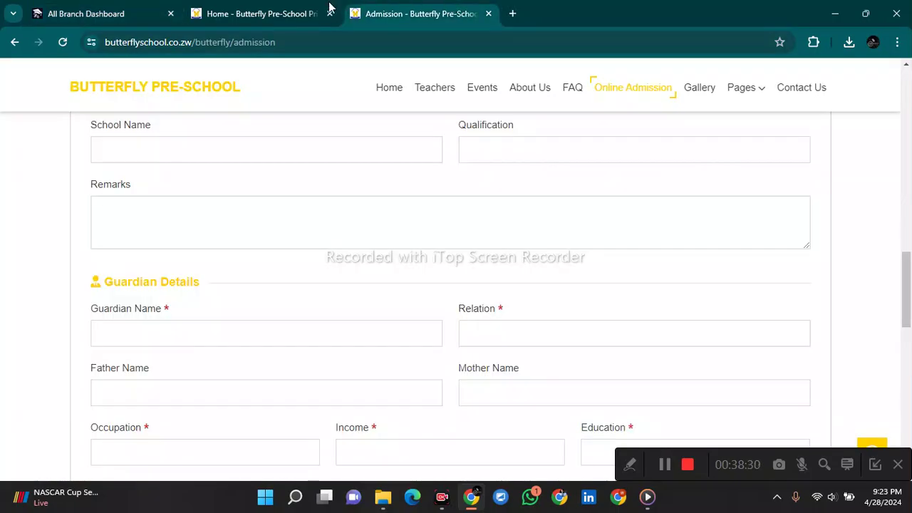
left_click(235, 11)
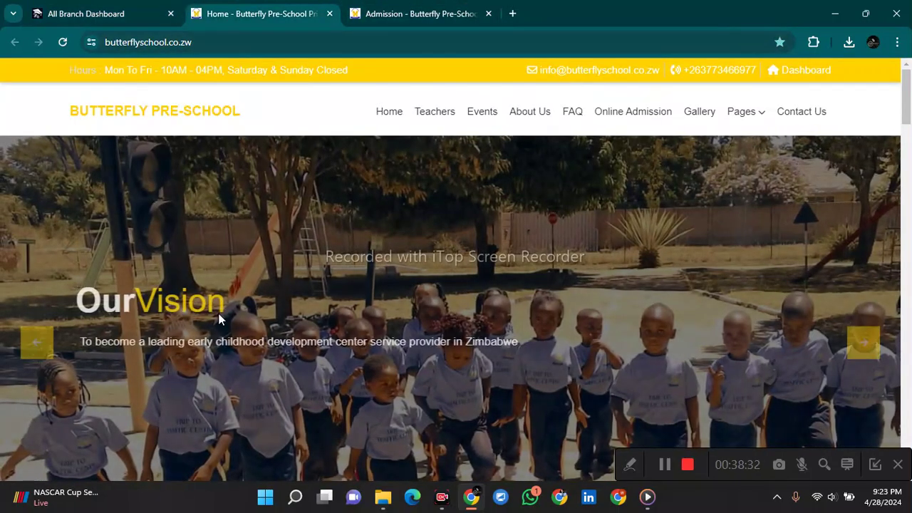
left_click_drag(907, 120, 908, 63)
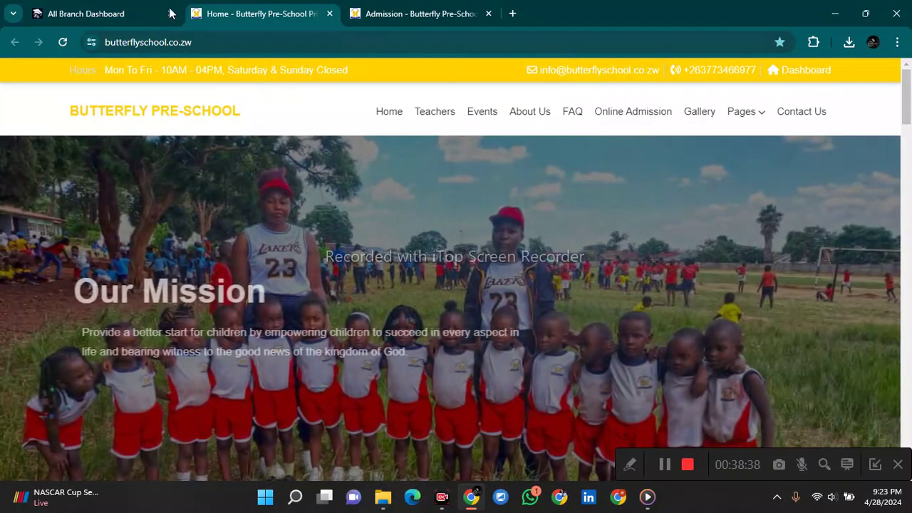
left_click(106, 11)
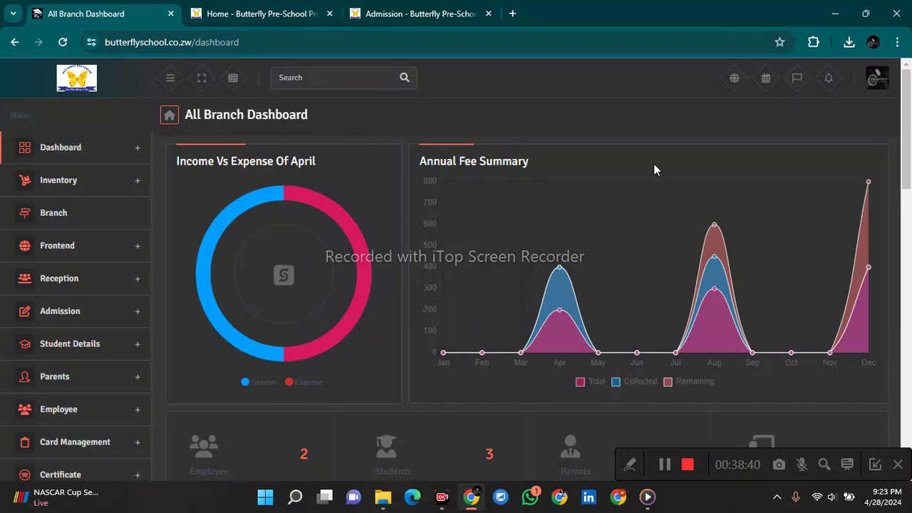
Step: Log out of the super admin account and open the login page from the school website
left_click(881, 84)
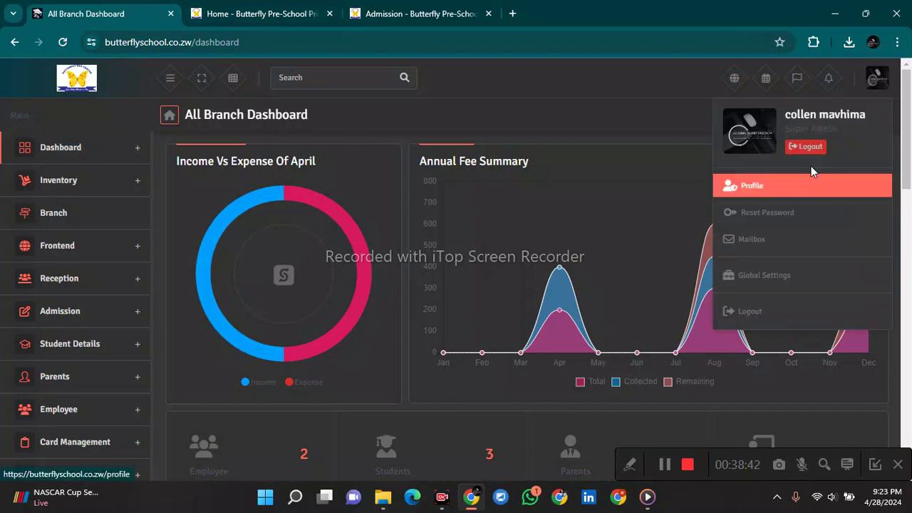
left_click(801, 147)
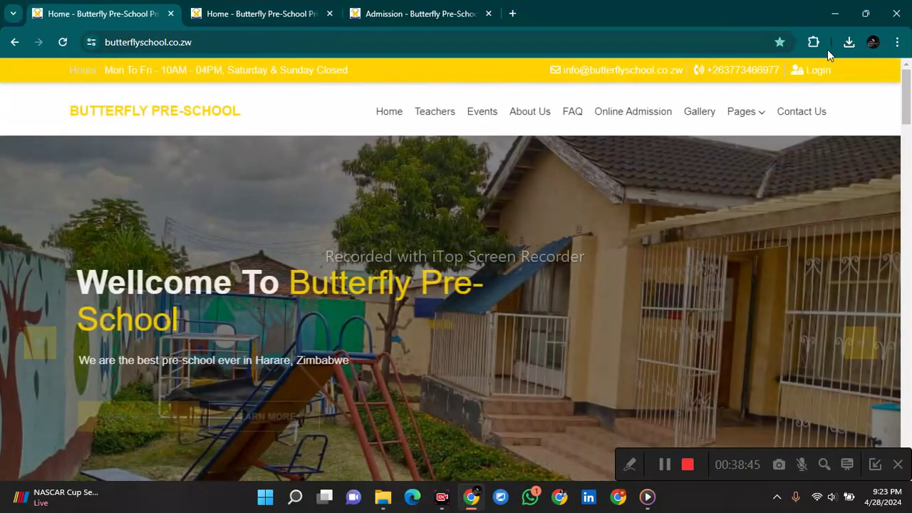
left_click(820, 70)
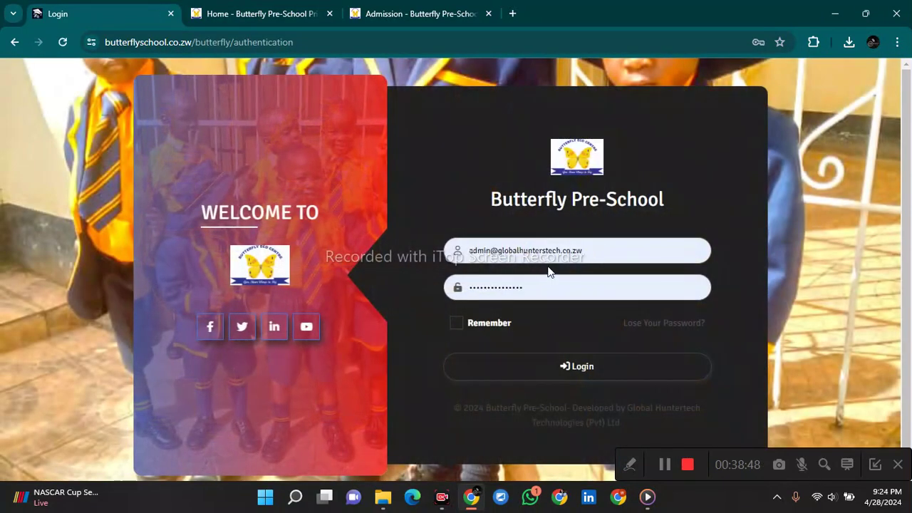
Step: Sign in with the saved branch account's e-mail and password, and look through the branch dashboard's list of modules
left_click(553, 261)
left_click(574, 322)
left_click(581, 367)
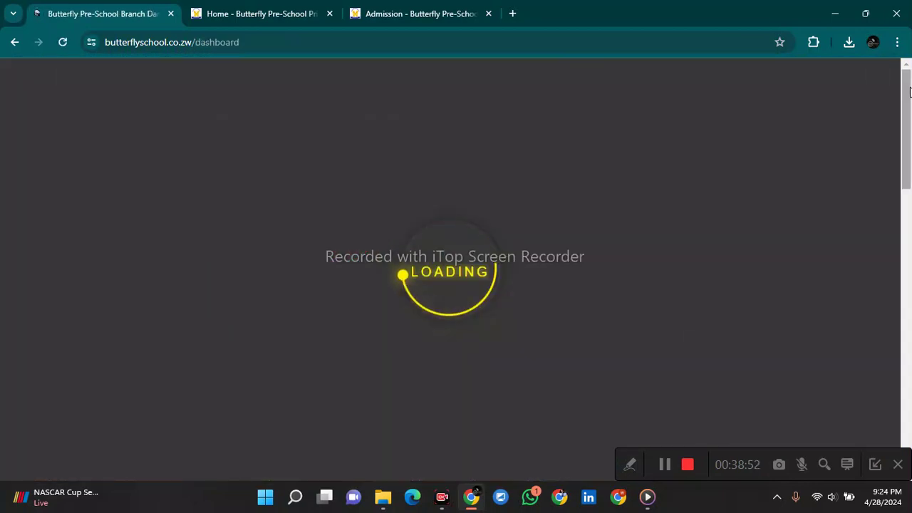
mouse_move(907, 96)
left_mouse_down()
mouse_move(910, 360)
mouse_move(909, 84)
left_mouse_up()
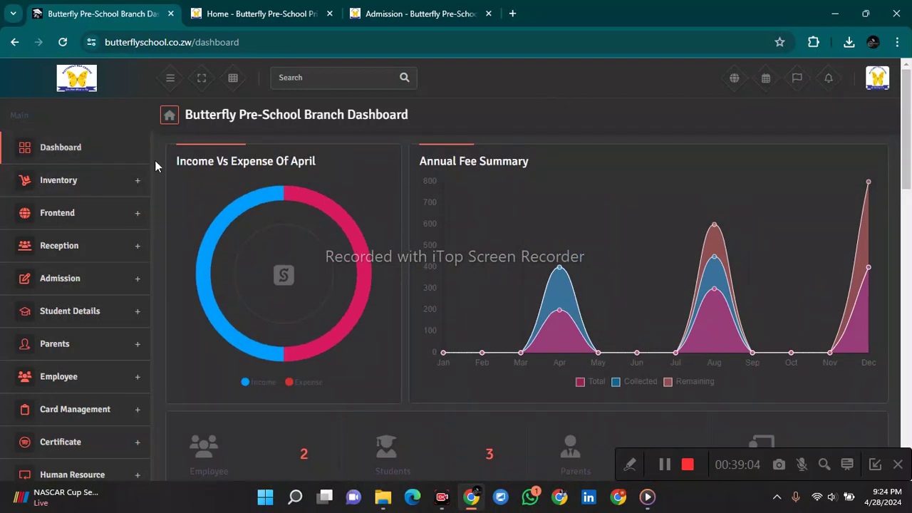
left_click_drag(153, 160, 165, 391)
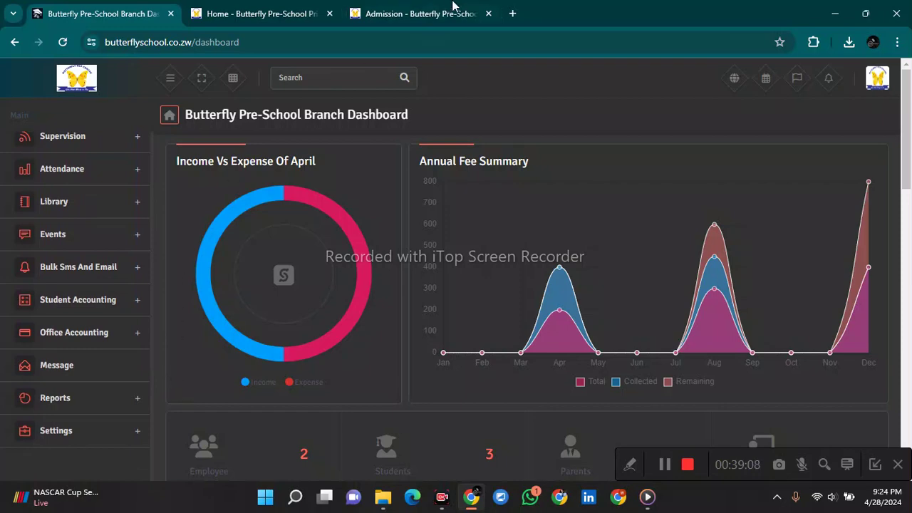
Step: Search Google for global hunterstech technologies in a new tab and open the Mandindi Primary School login result
left_click(512, 12)
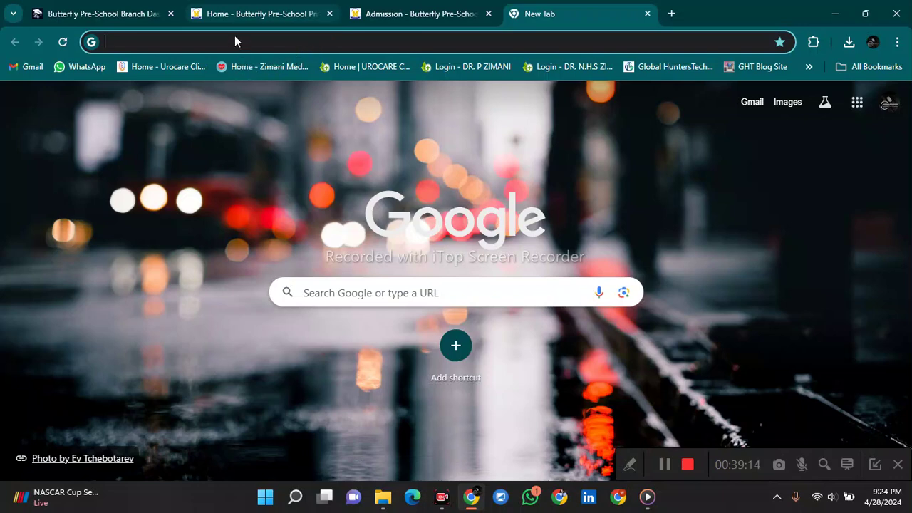
type("g")
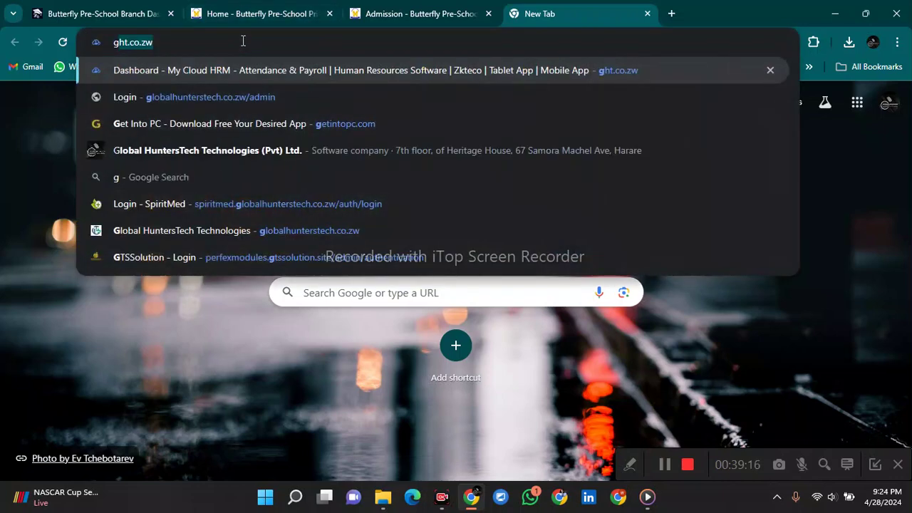
left_click(209, 145)
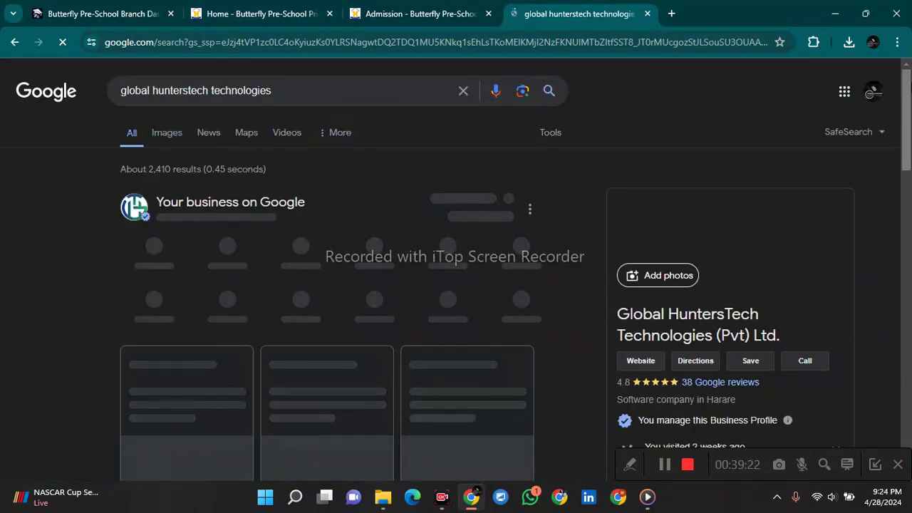
scroll(456, 285, "down", 3)
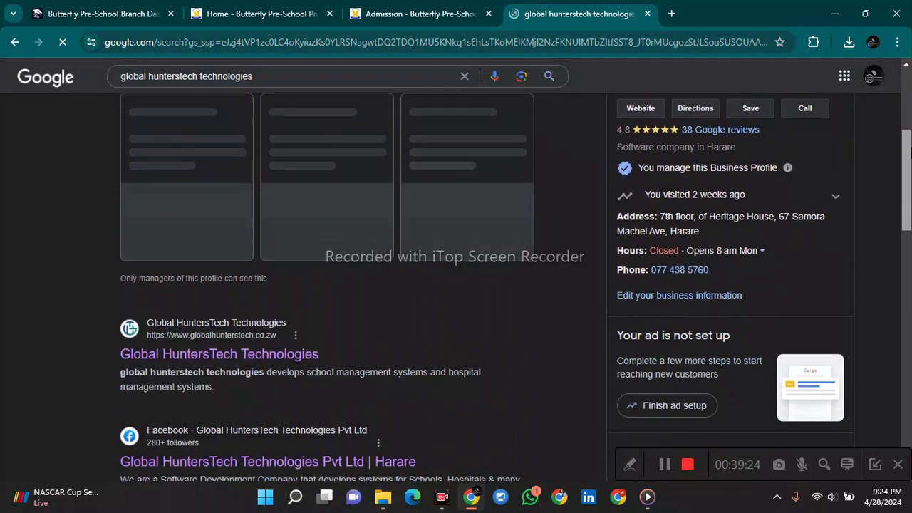
scroll(456, 285, "down", 6)
scroll(456, 285, "down", 5)
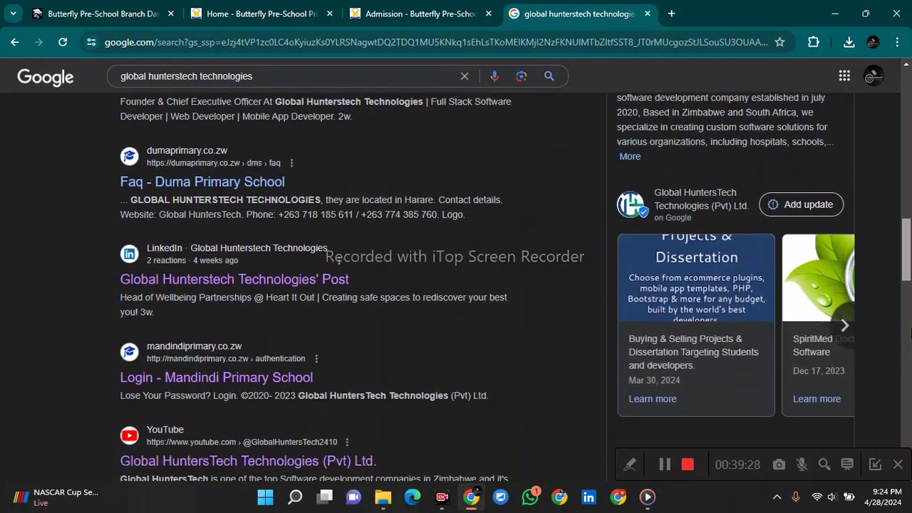
left_click_drag(911, 326, 911, 330)
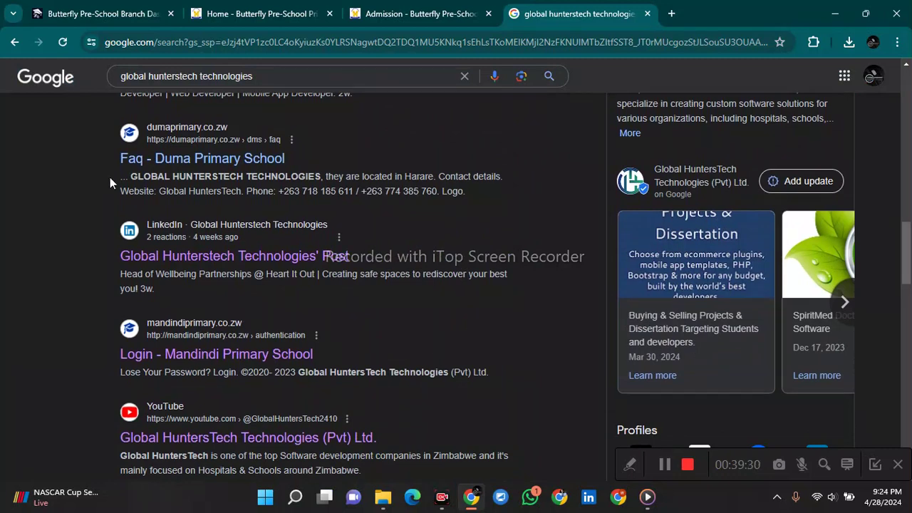
left_click_drag(107, 128, 289, 389)
left_click(509, 342)
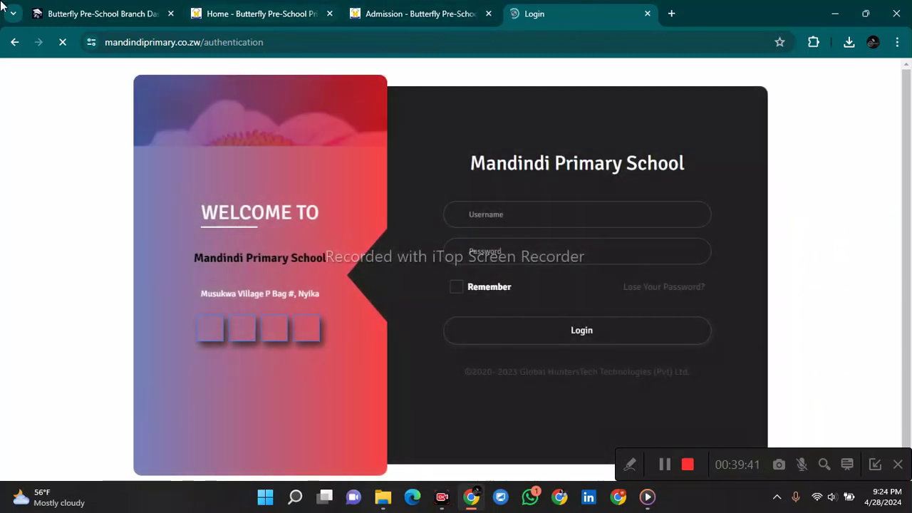
Step: Close the Mandindi Primary School login page, search for global hunterstech technologies again in a new tab and browse the results
left_click(418, 24)
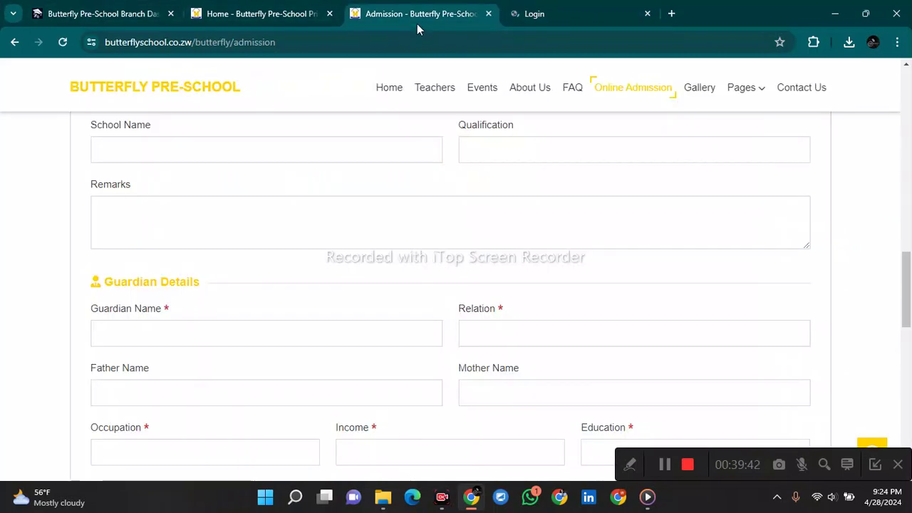
left_click(647, 15)
left_click(513, 13)
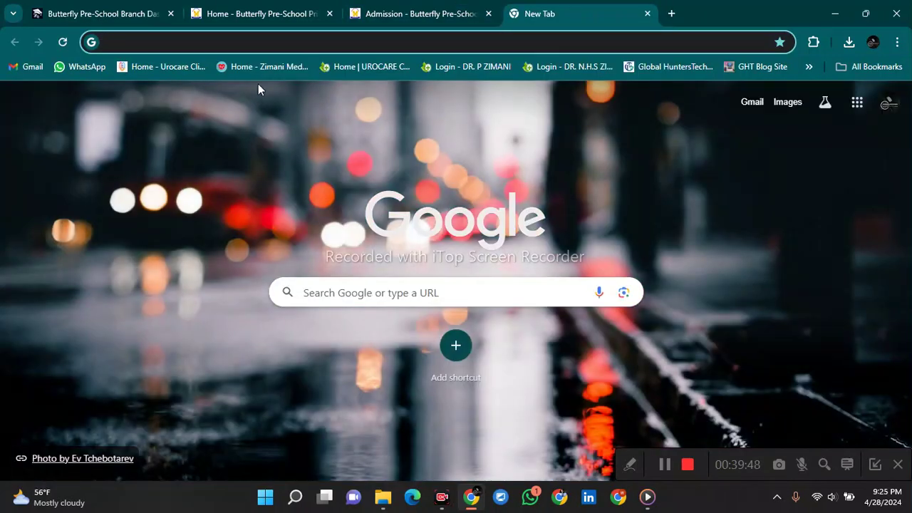
type("ght.co.zw")
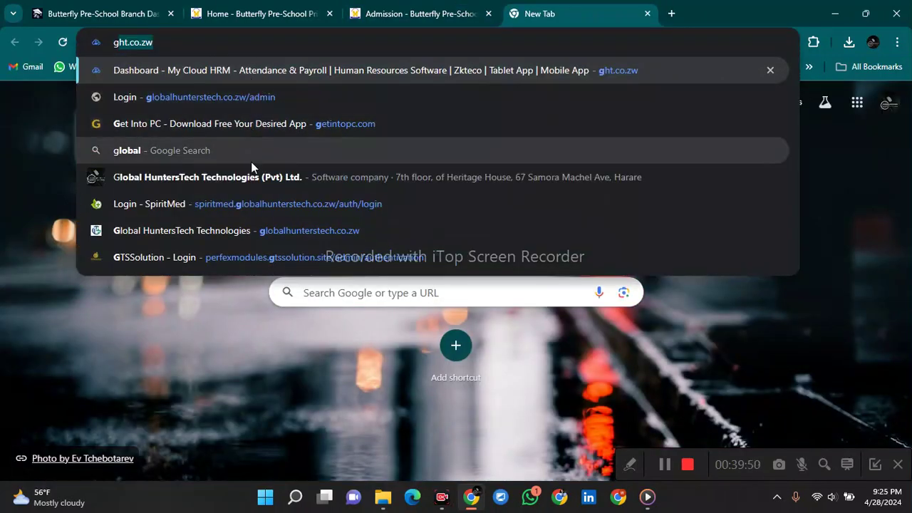
left_click(255, 172)
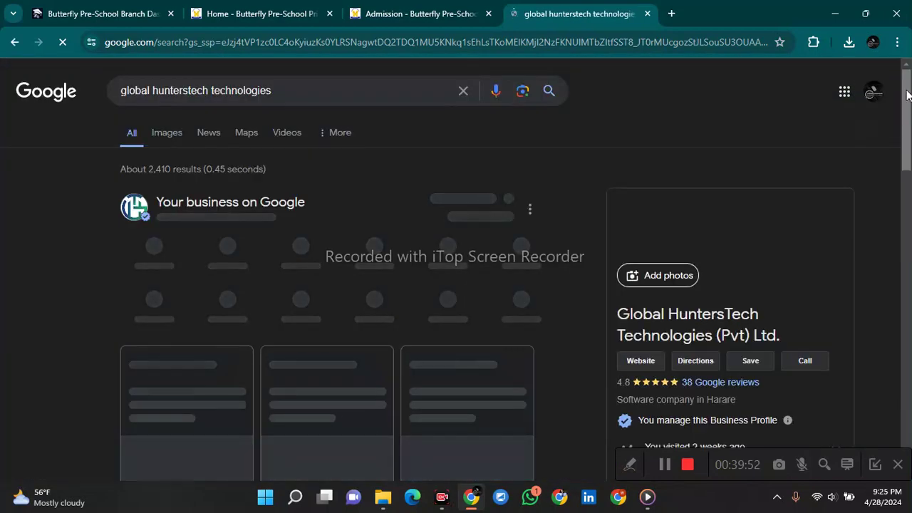
scroll(909, 89, "down", 15)
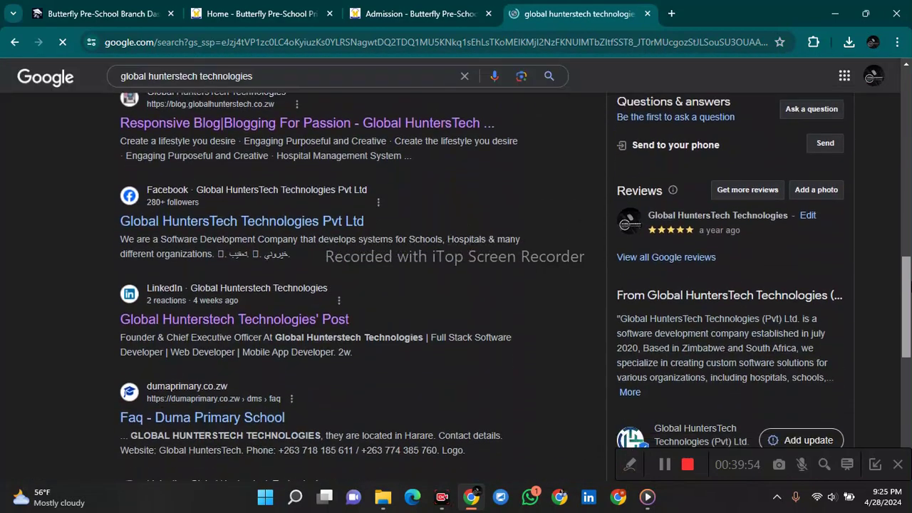
scroll(909, 422, "down", 6)
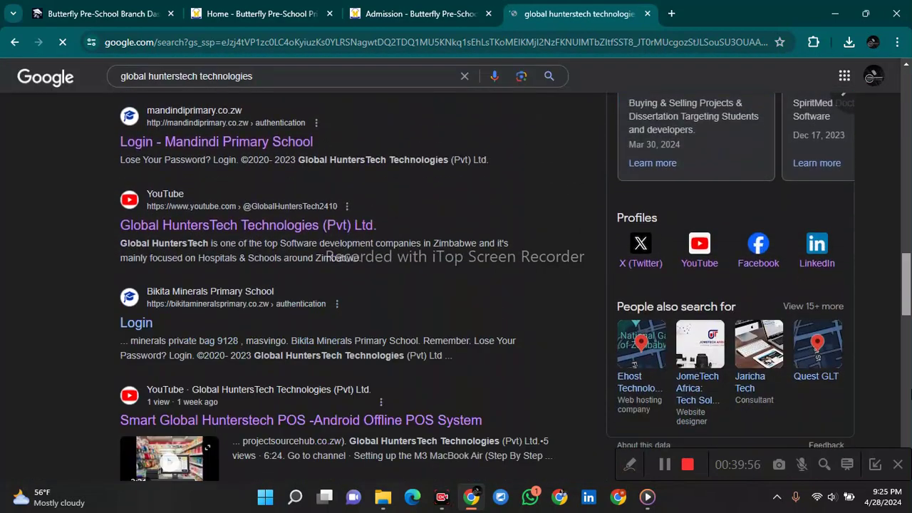
scroll(909, 422, "down", 10)
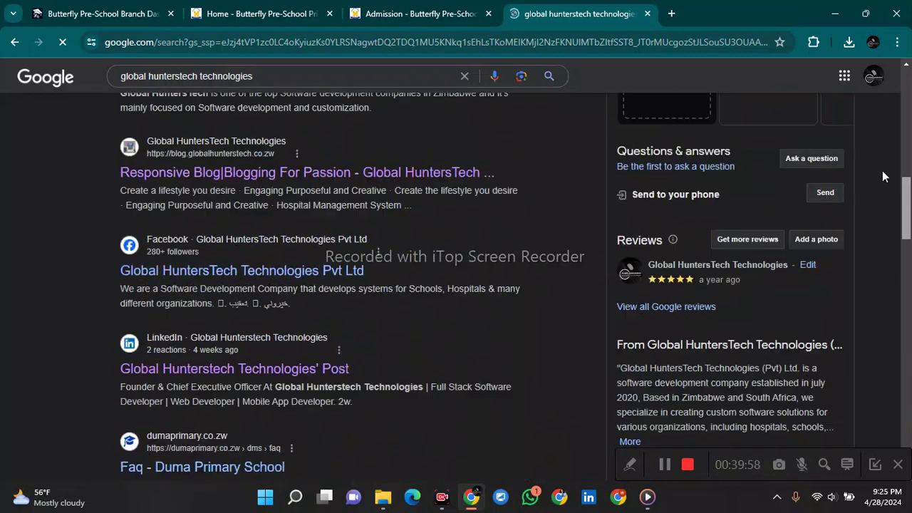
Step: Return to the Butterfly Pre-School Branch Dashboard and view the search box's previous entries
left_click(69, 6)
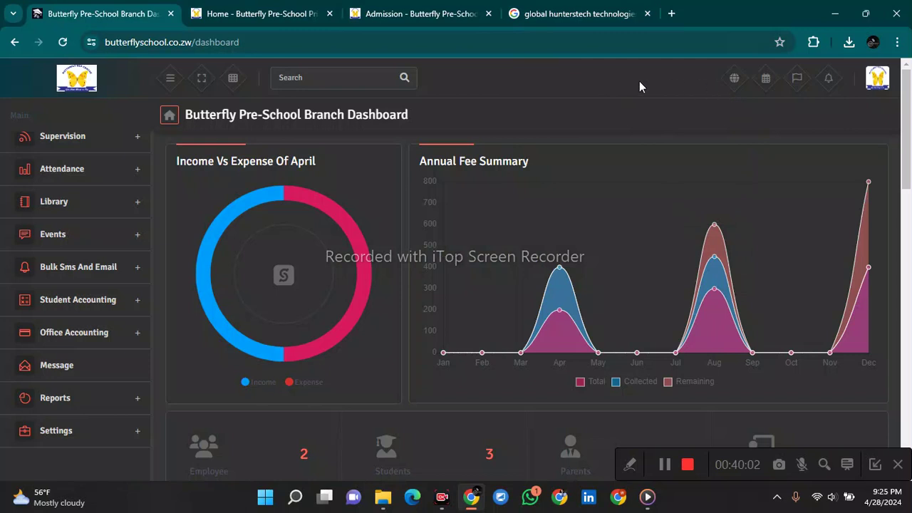
left_click(329, 78)
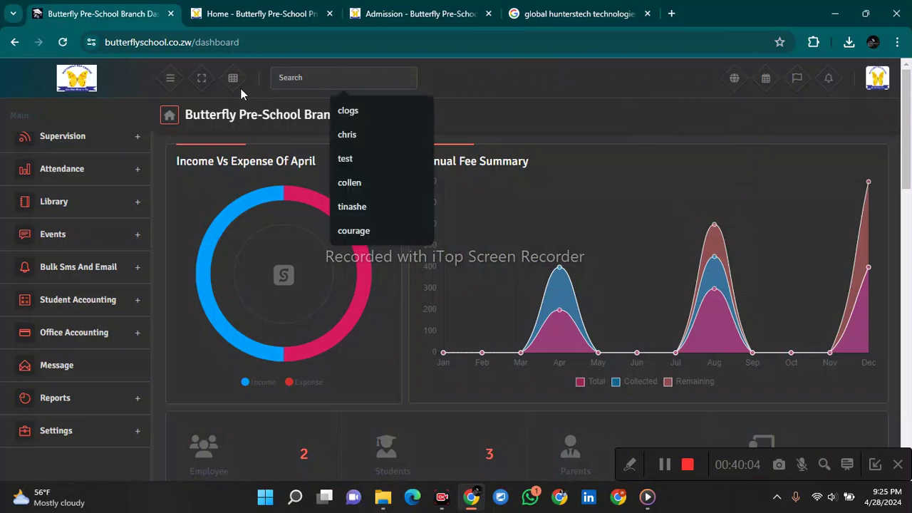
left_click(616, 87)
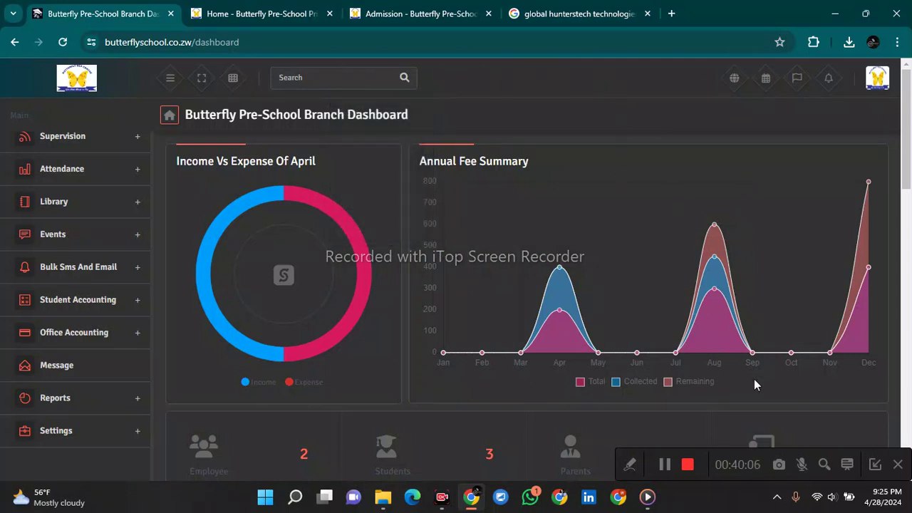
Step: Log out of the branch account and close all other browser tabs, keeping only the school website's home page
left_click(877, 78)
left_click(807, 151)
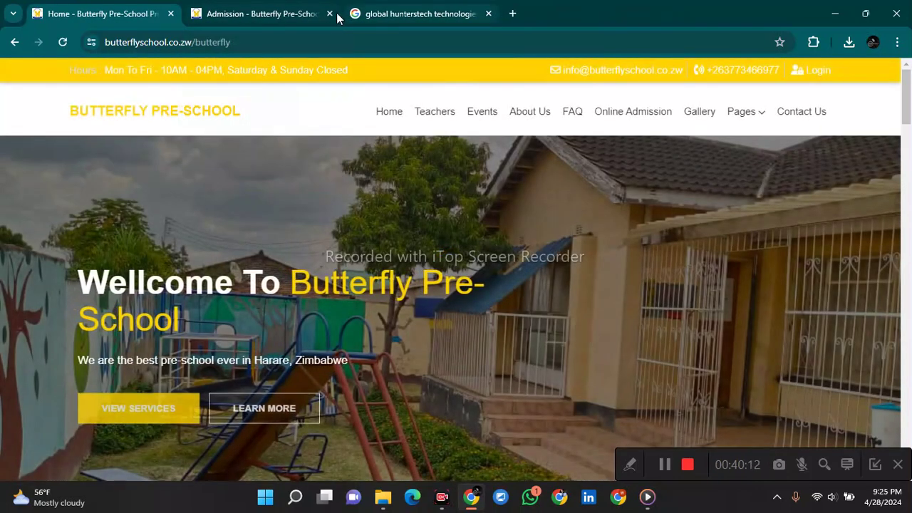
left_click(330, 14)
left_click(330, 13)
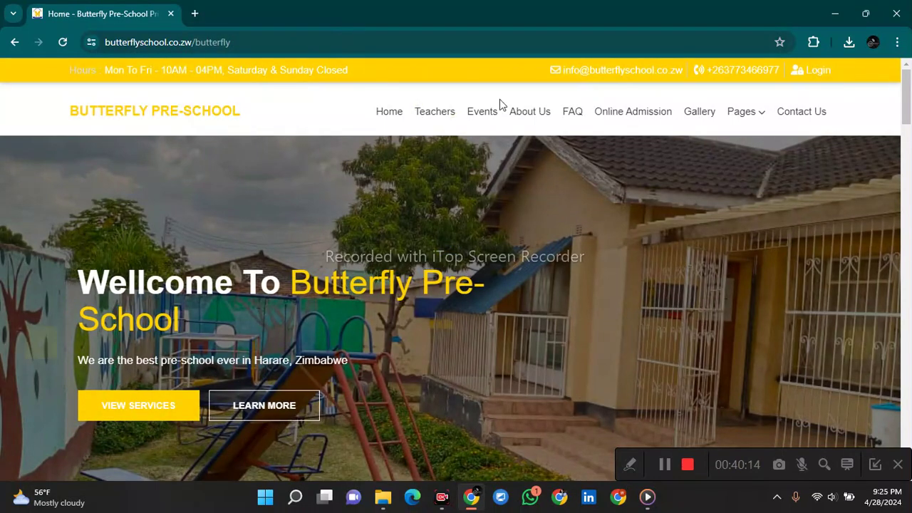